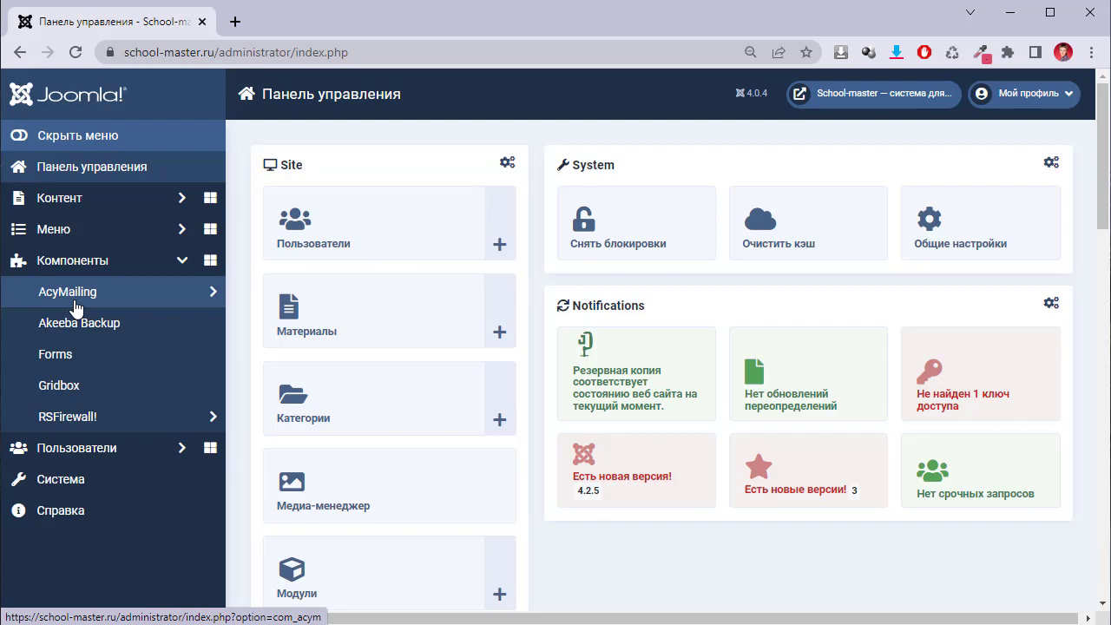
Expand the AcyMailing component and open its dashboard (Панель управ.).
left_click(75, 301)
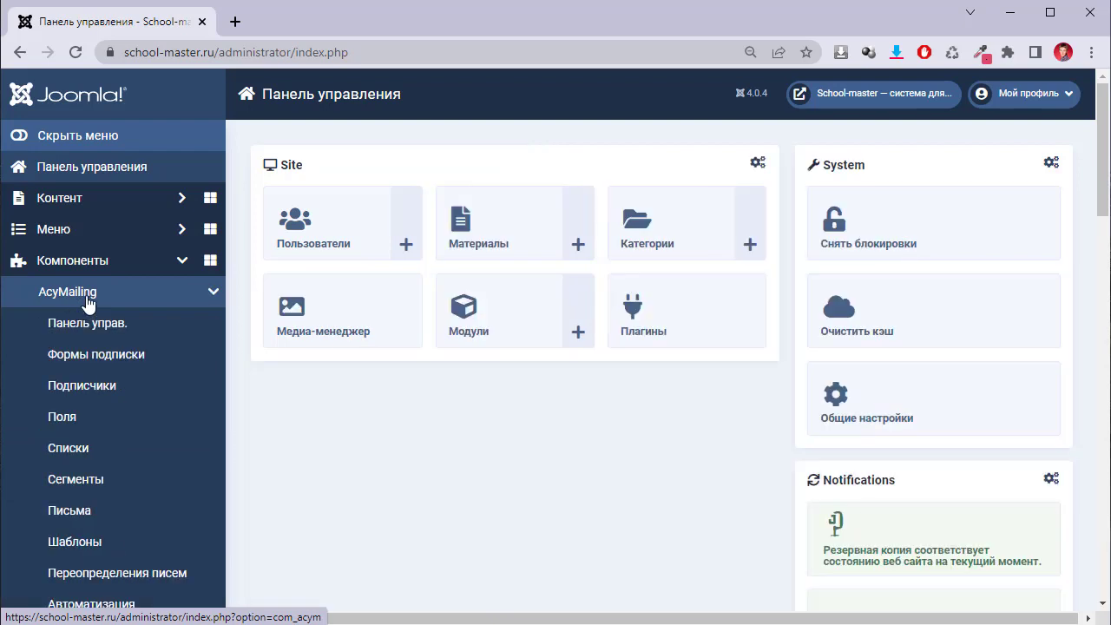
scroll(89, 308, "down", 1)
scroll(89, 308, "down", 1)
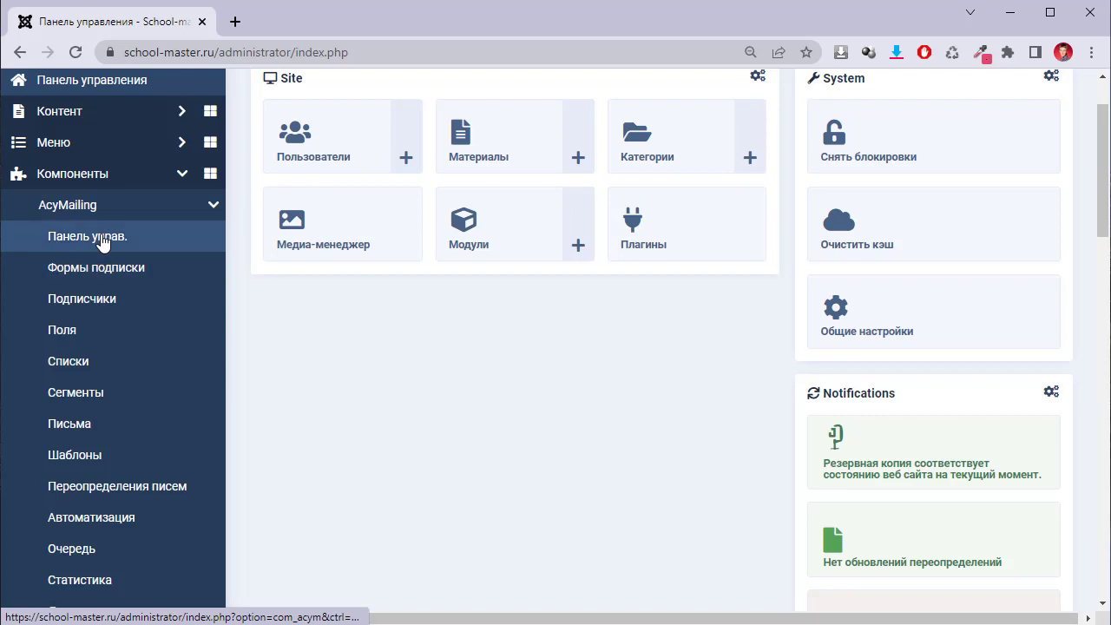
left_click(102, 239)
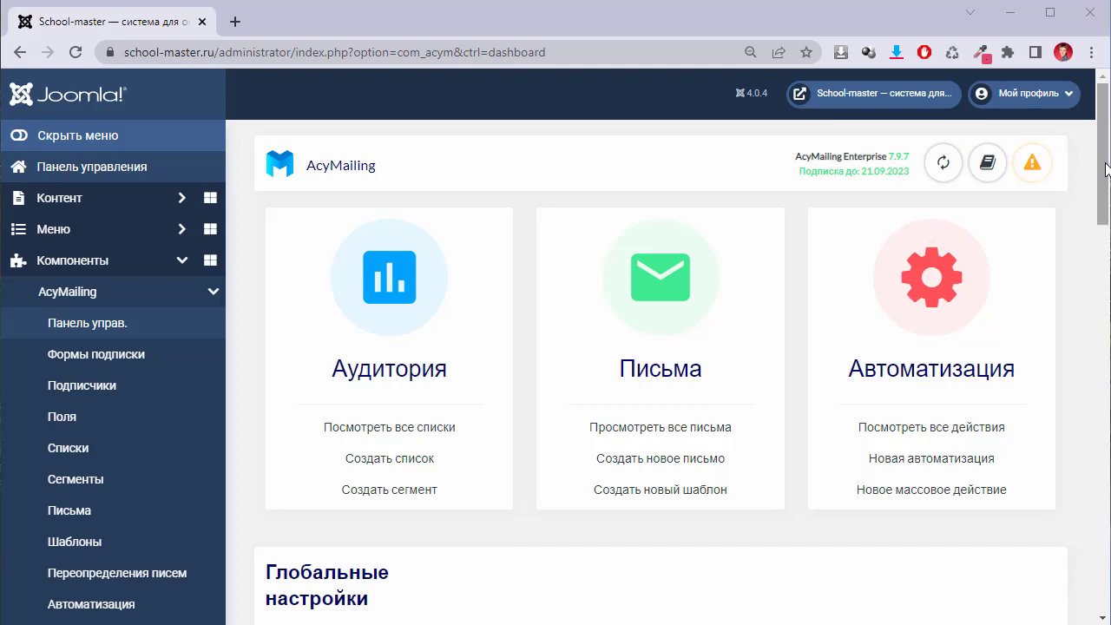
Review the AcyMailing dashboard, including the email statistics, opening platforms and opening-time chart.
left_click_drag(1107, 169, 1107, 193)
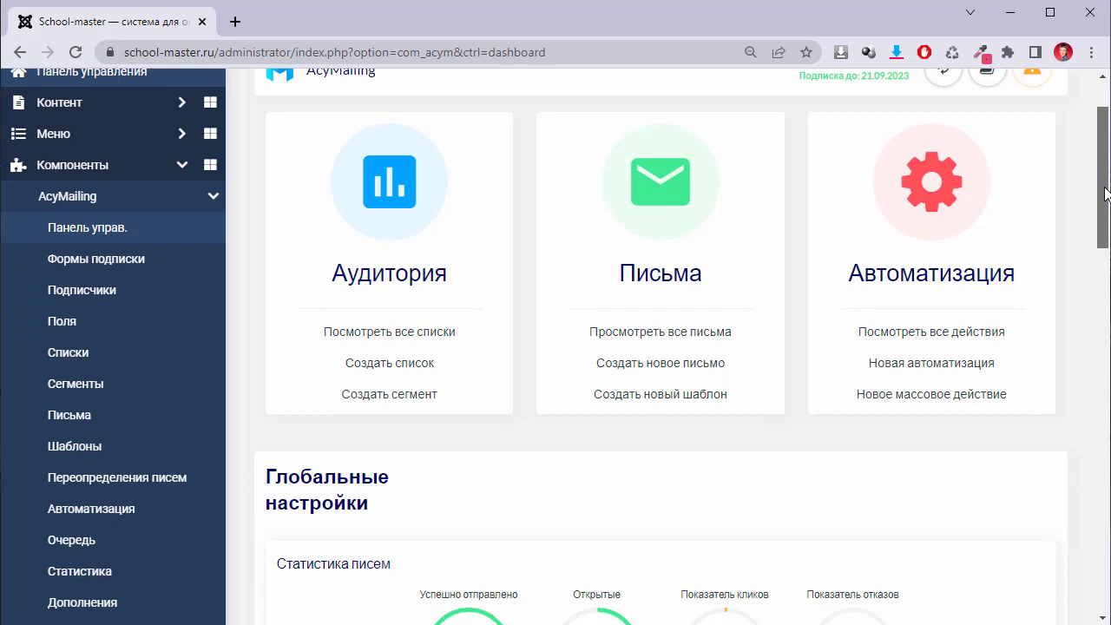
left_click_drag(1107, 193, 1107, 191)
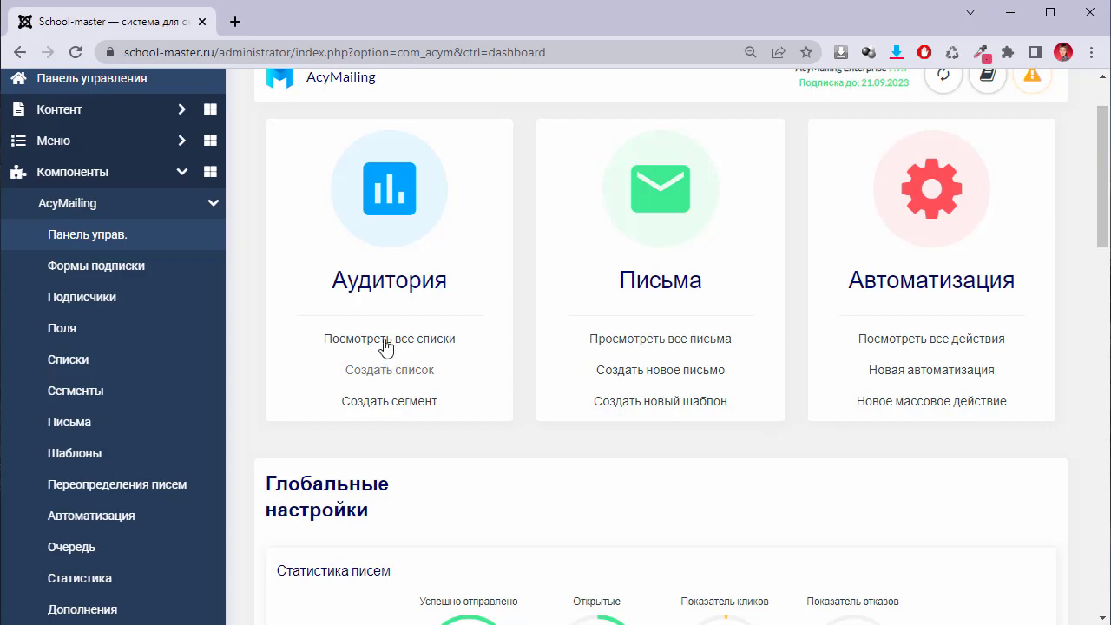
scroll(1077, 261, "down", 4)
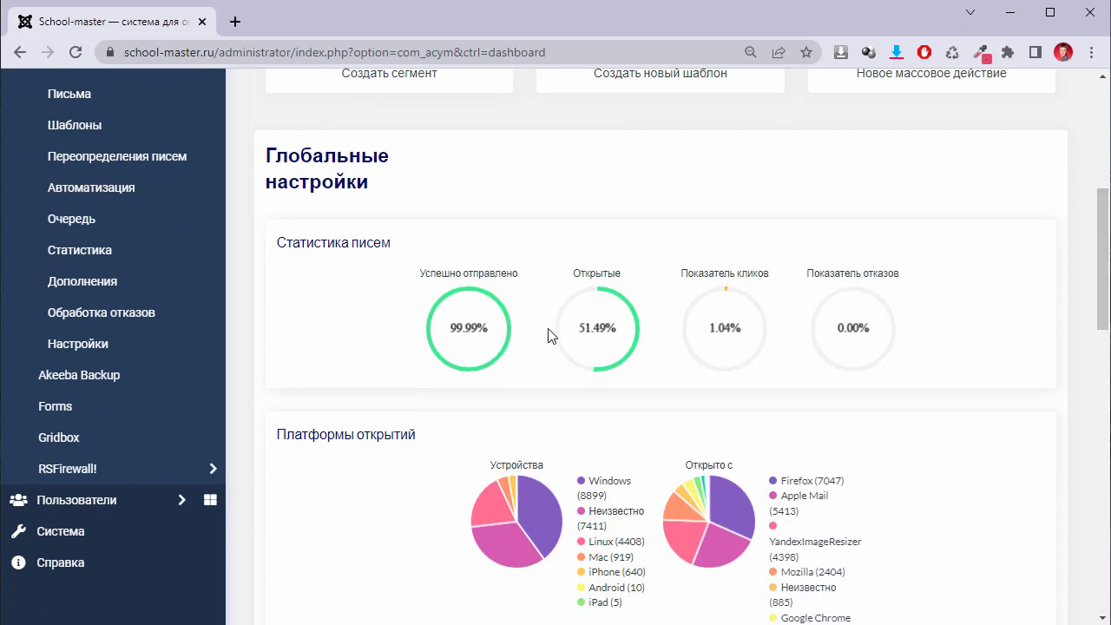
scroll(1093, 252, "down", 6)
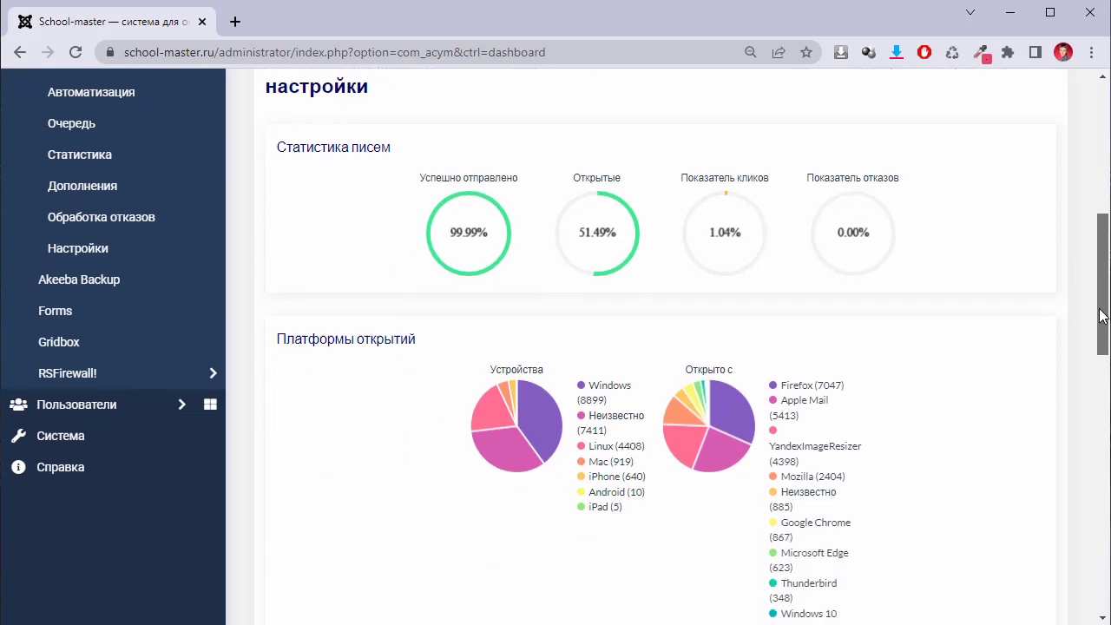
scroll(1092, 409, "down", 2)
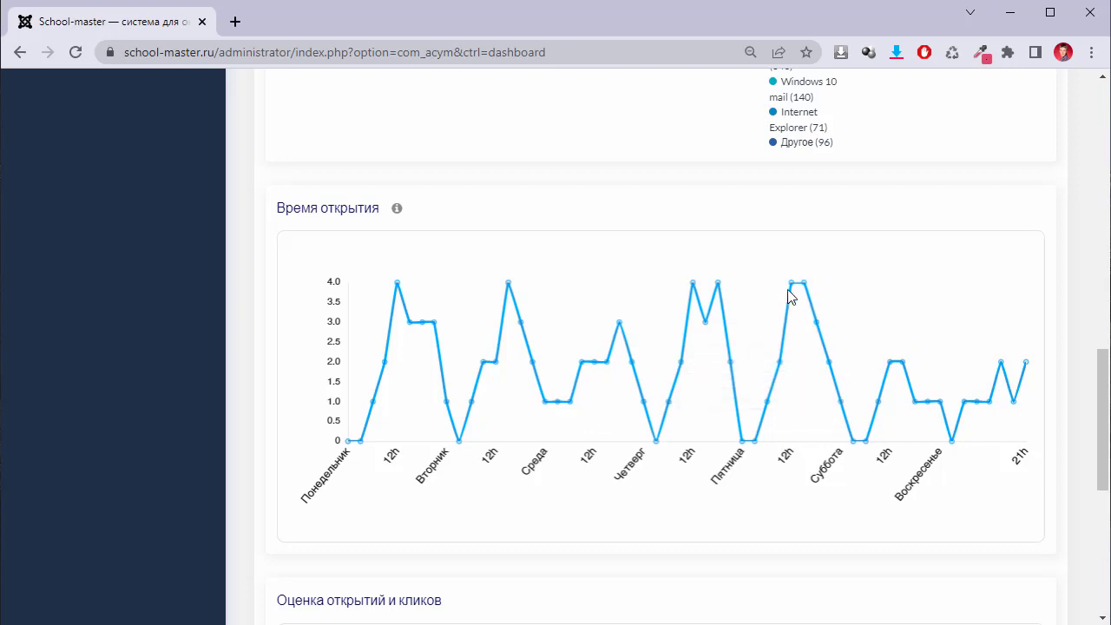
mouse_move(799, 289)
mouse_move(1103, 395)
left_mouse_down()
mouse_move(1100, 539)
mouse_move(1070, 127)
left_mouse_up()
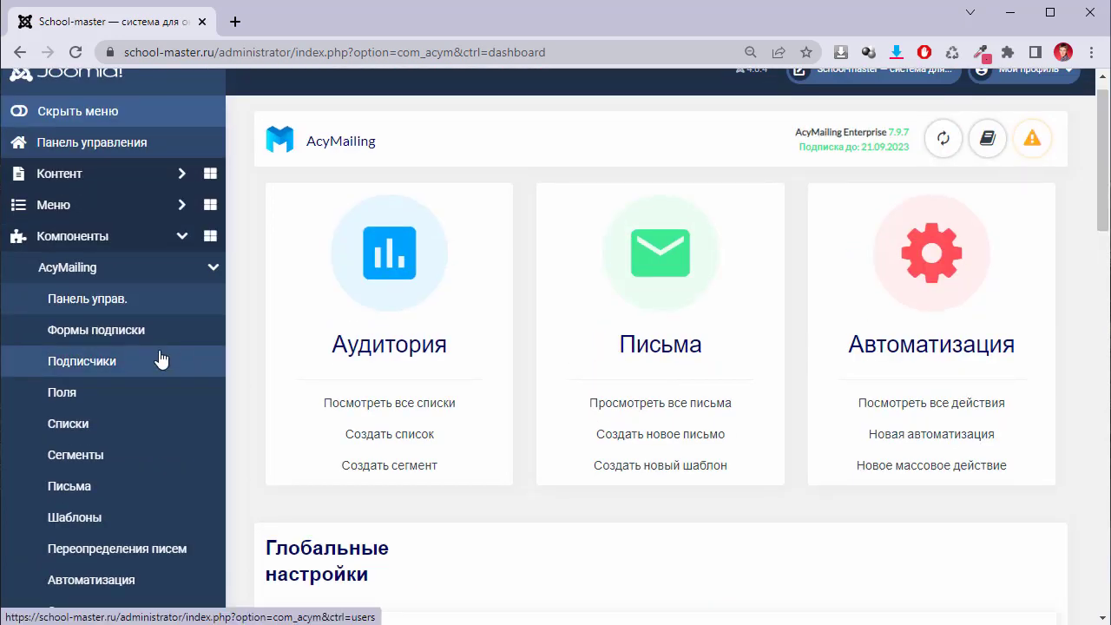
View AcyMailing's subscription forms page (Формы подписки) and open the subscriber list (Подписчики).
left_click(108, 336)
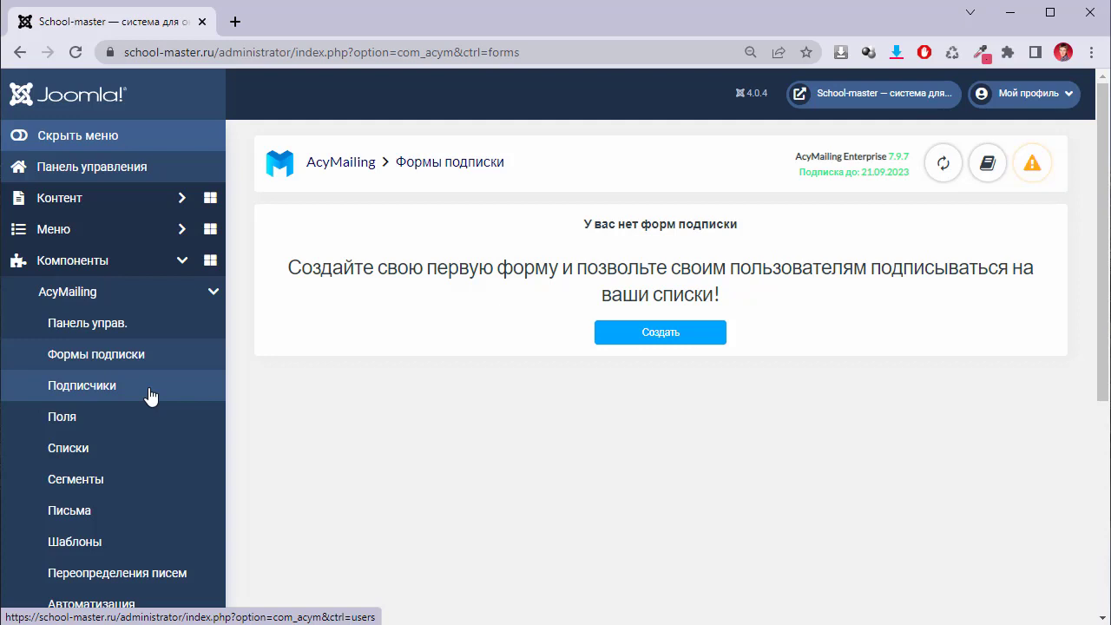
left_click(109, 387)
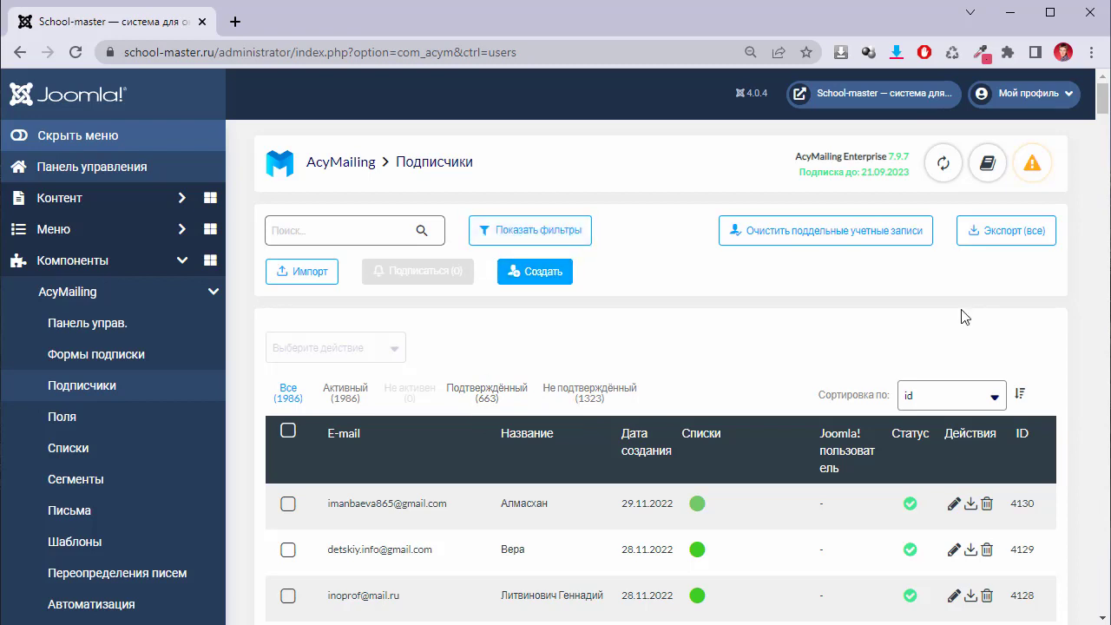
left_click(895, 236)
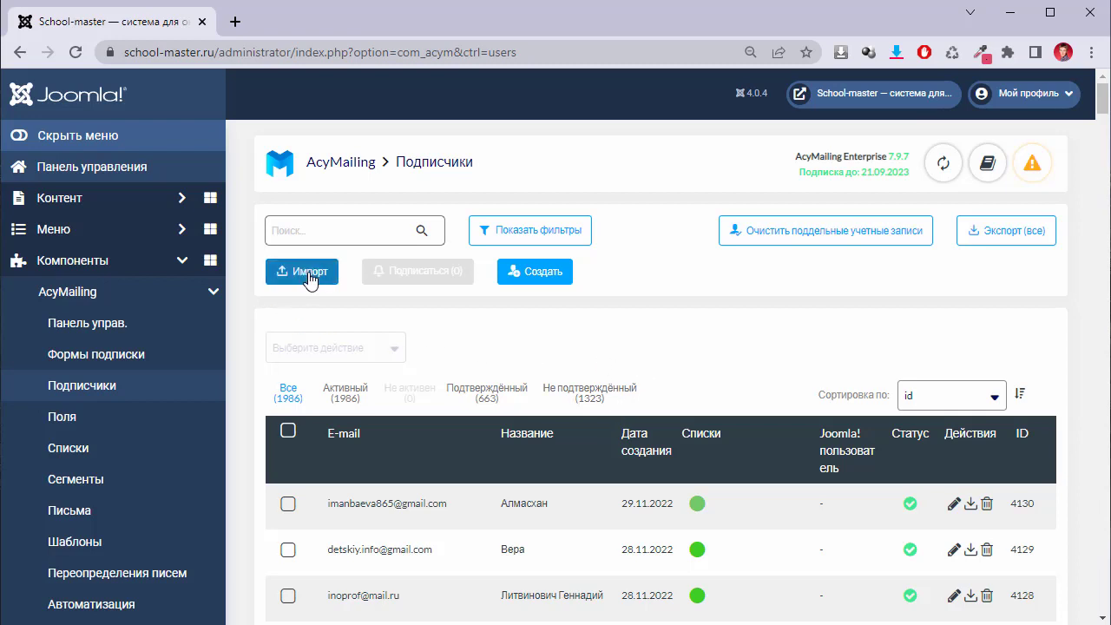
Examine the fields and toggles of a new subscriber form and cancel it without saving.
left_click(564, 276)
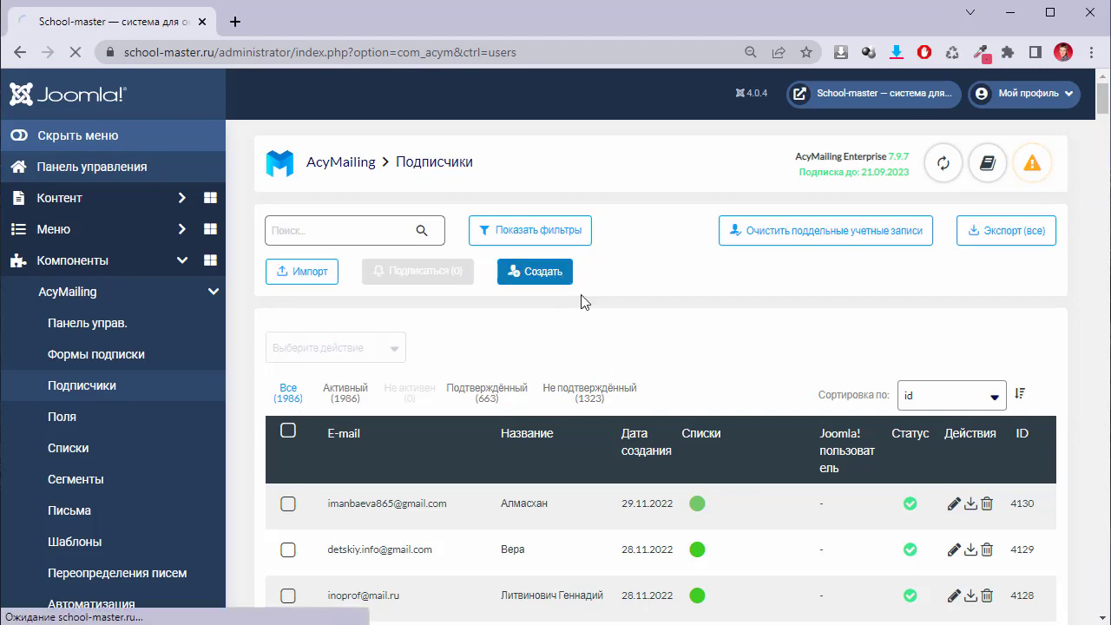
scroll(747, 386, "down", 1)
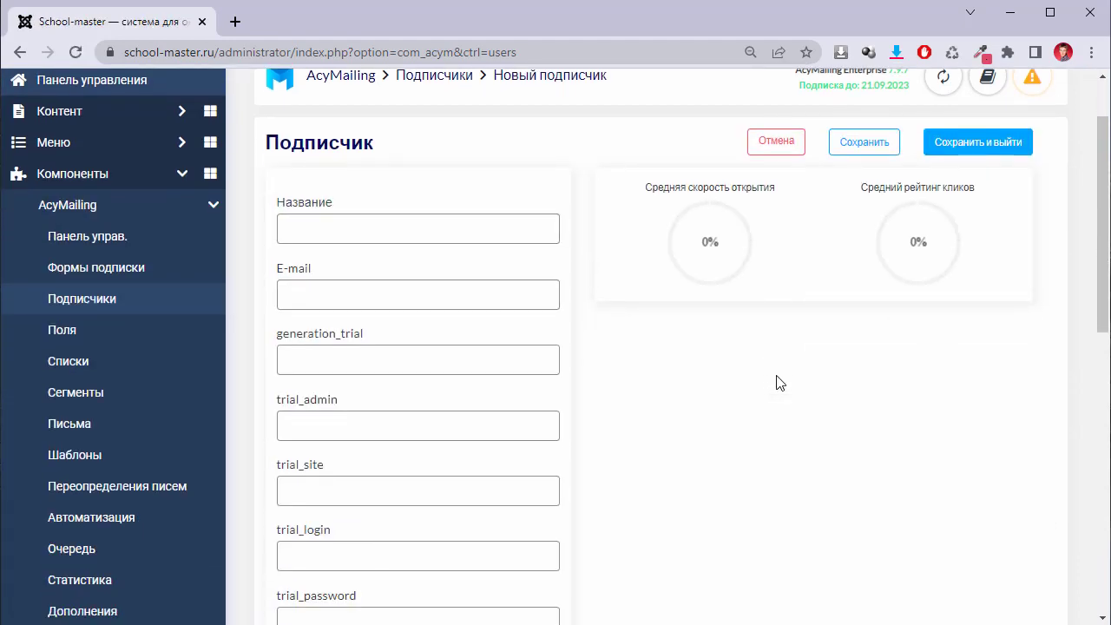
scroll(568, 448, "down", 7)
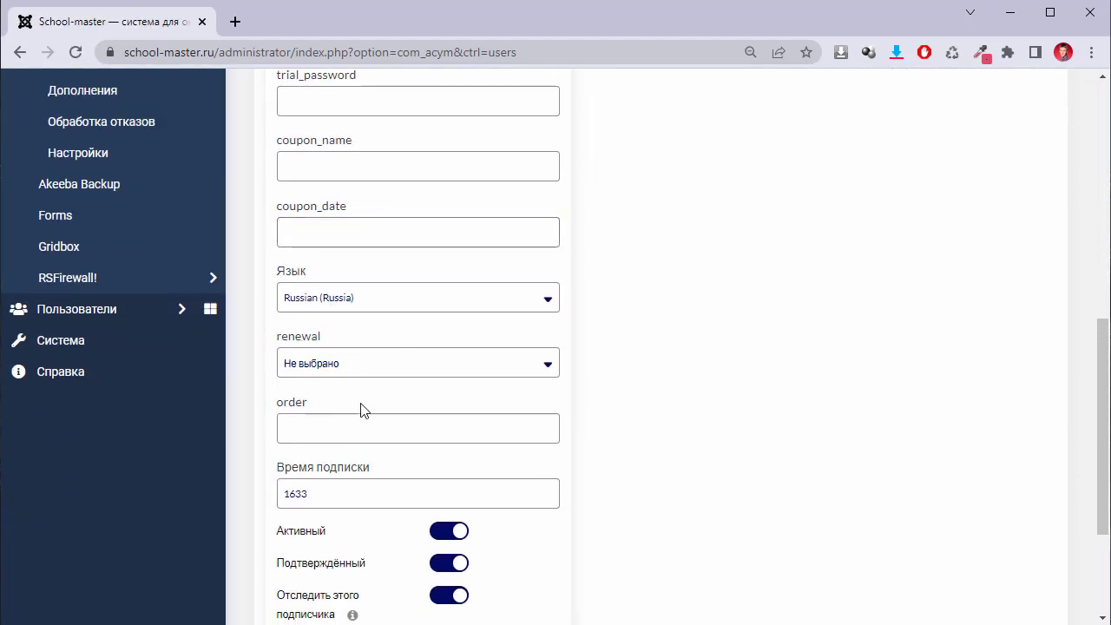
scroll(652, 474, "down", 1)
scroll(665, 471, "up", 8)
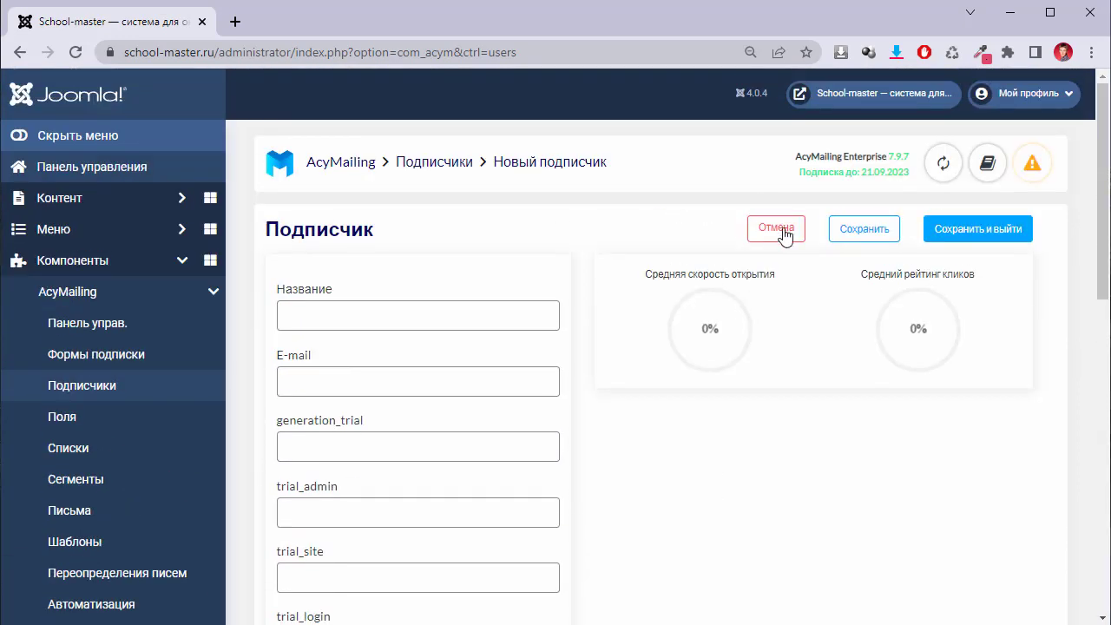
left_click(778, 229)
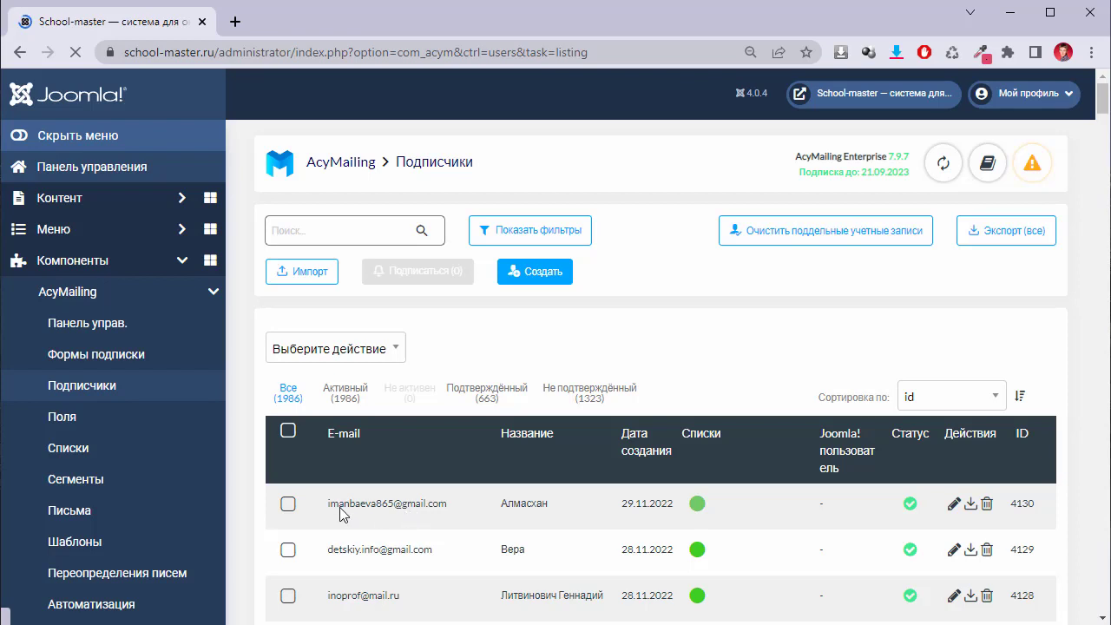
Check the mailing lists behind the coloured markers of the subscribers in the Списки column.
scroll(701, 508, "down", 2)
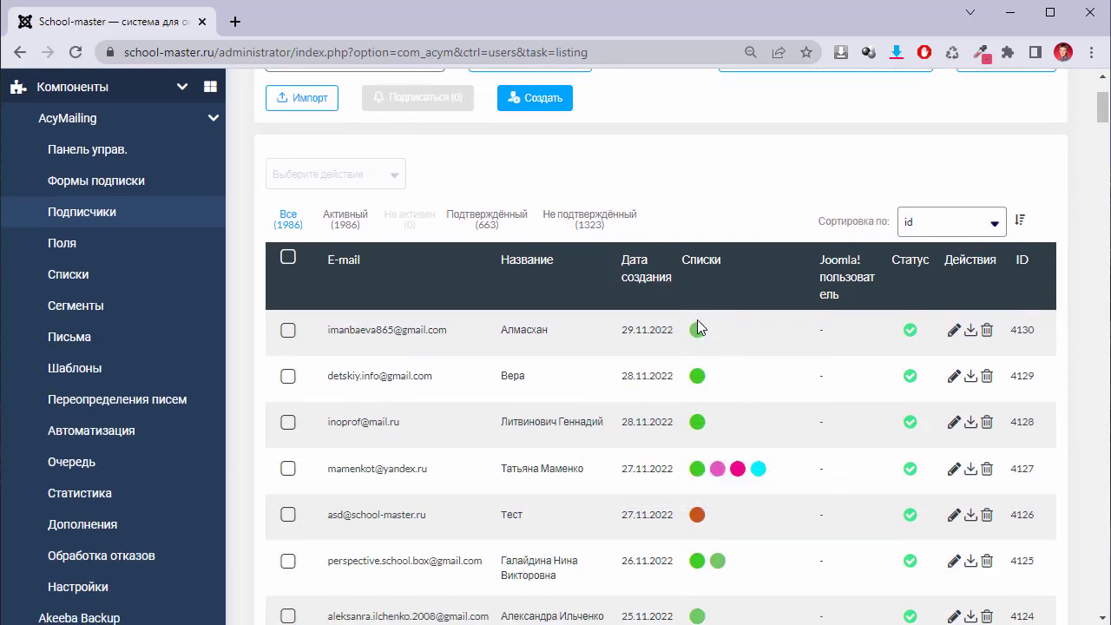
mouse_move(697, 330)
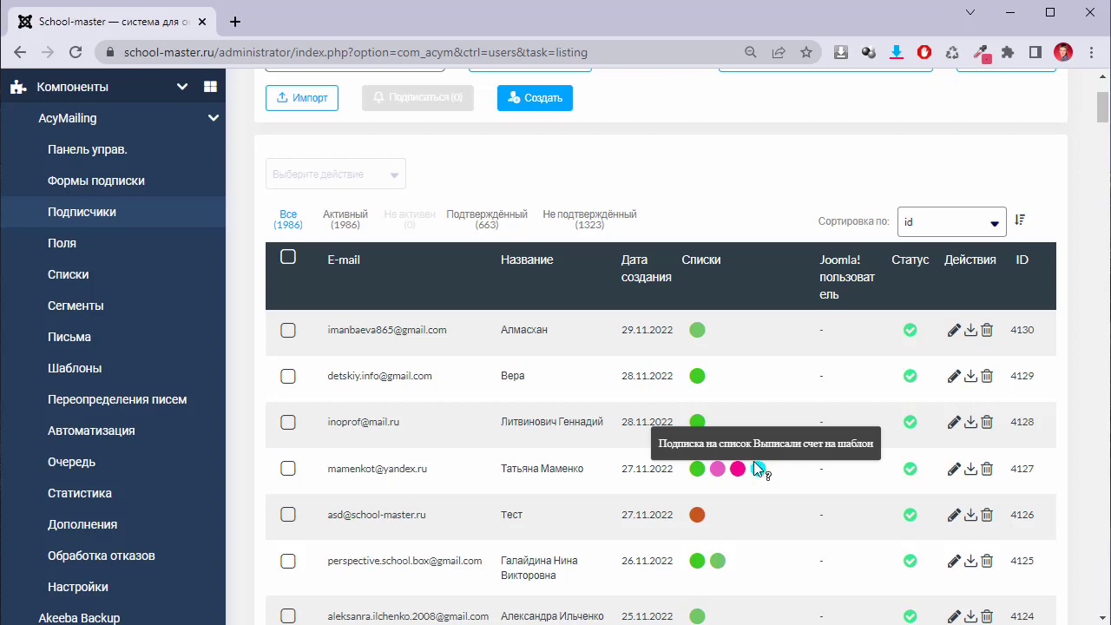
mouse_move(720, 474)
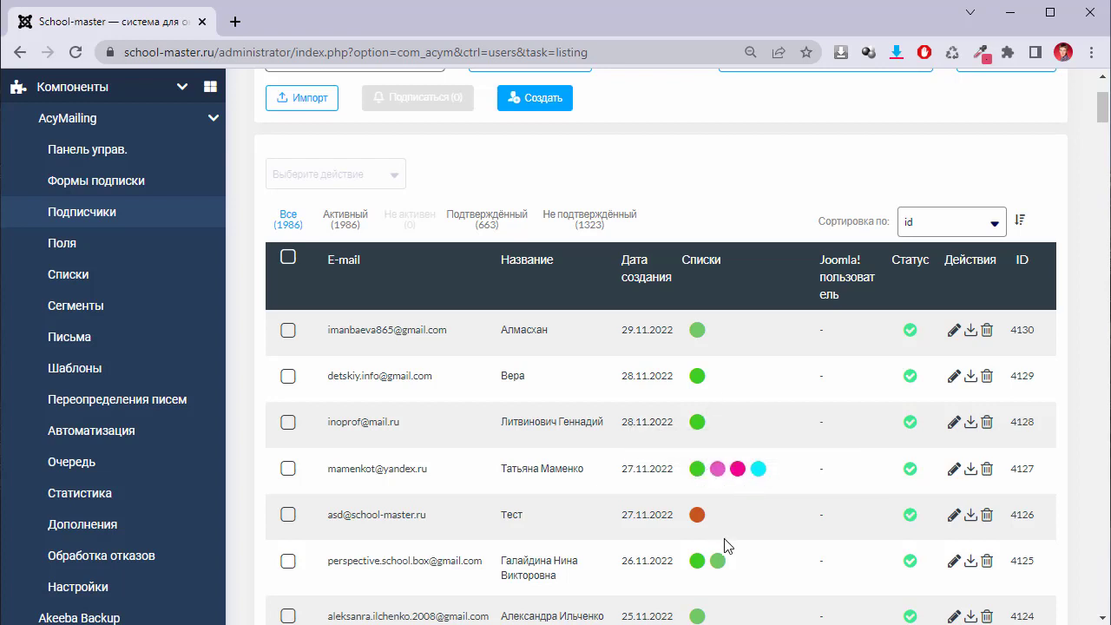
Open the first subscriber's record and examine its fields, email history and subscribed lists.
left_click(387, 338)
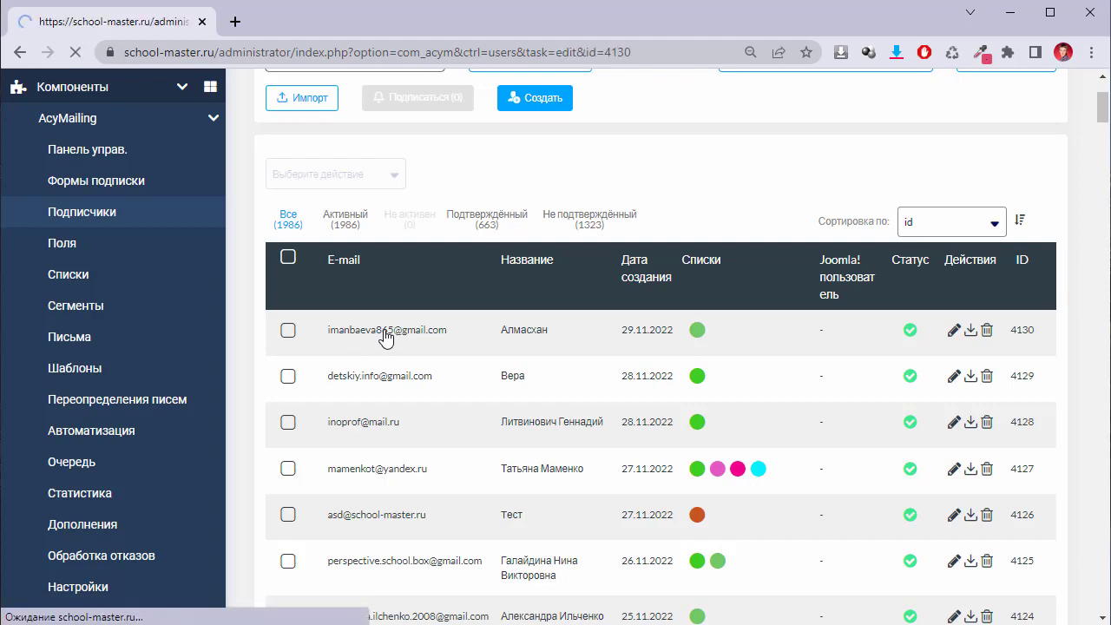
scroll(990, 483, "down", 4)
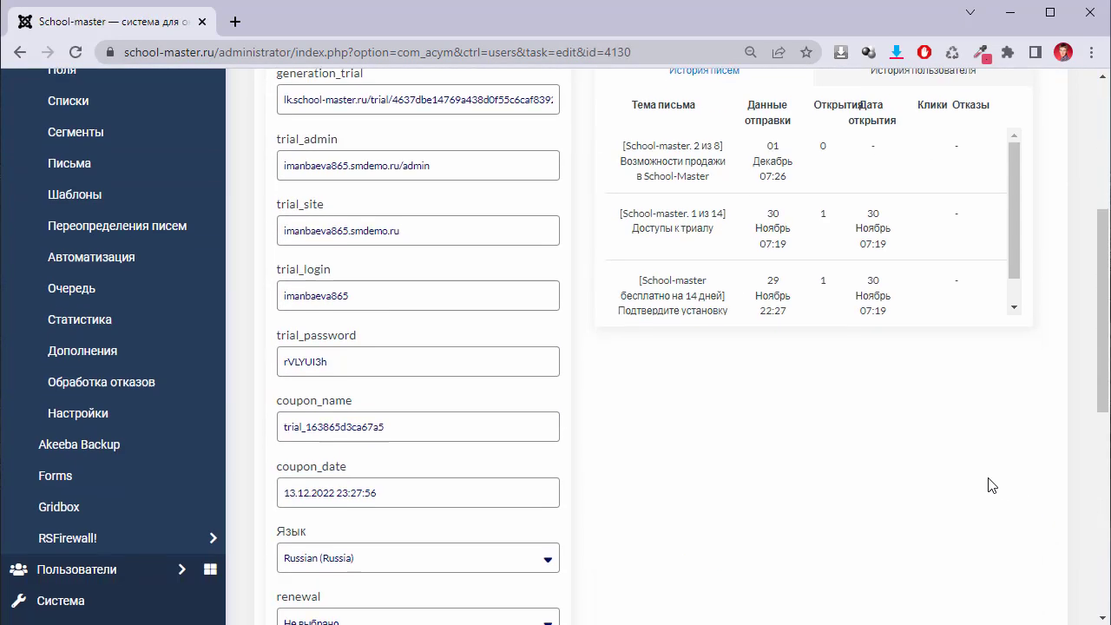
scroll(955, 260, "up", 2)
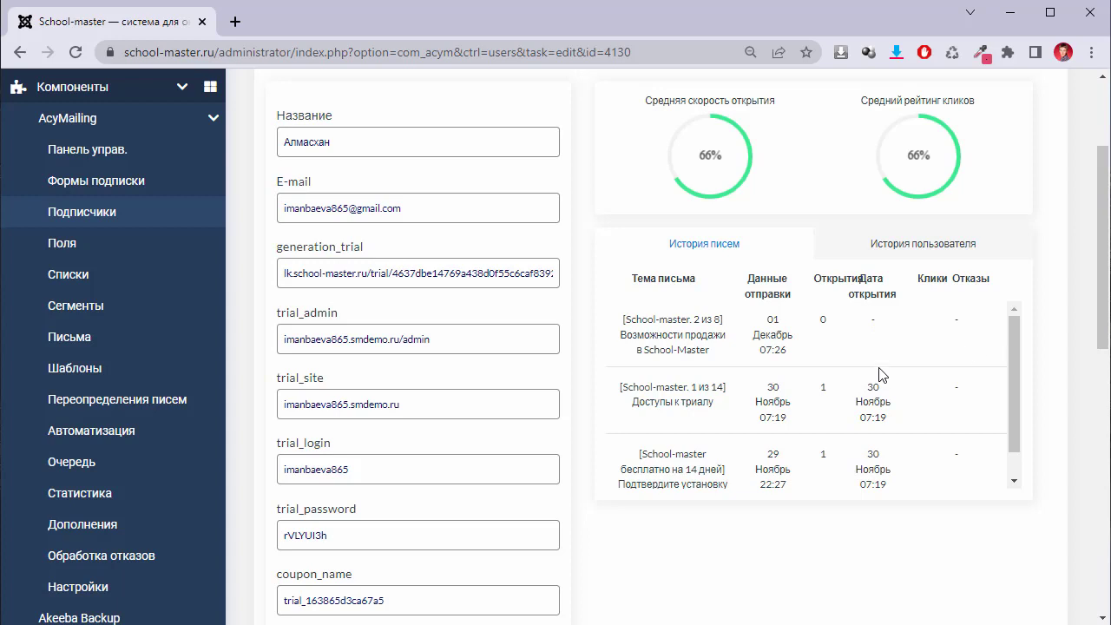
mouse_move(788, 413)
key("ctrl+plus")
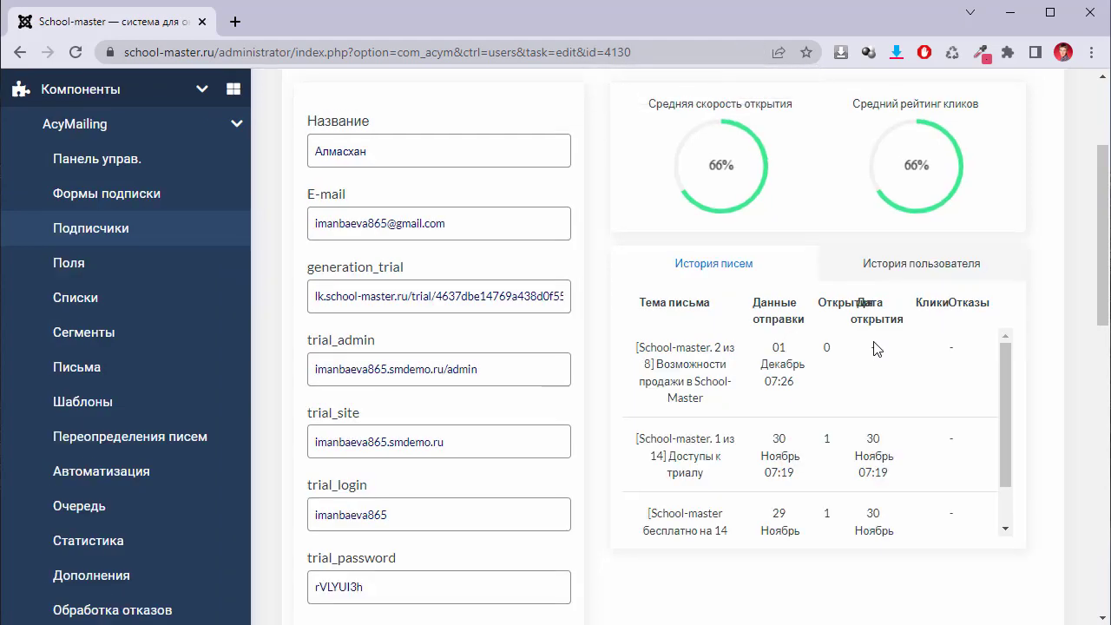
key("ctrl+minus")
key("ctrl+minus")
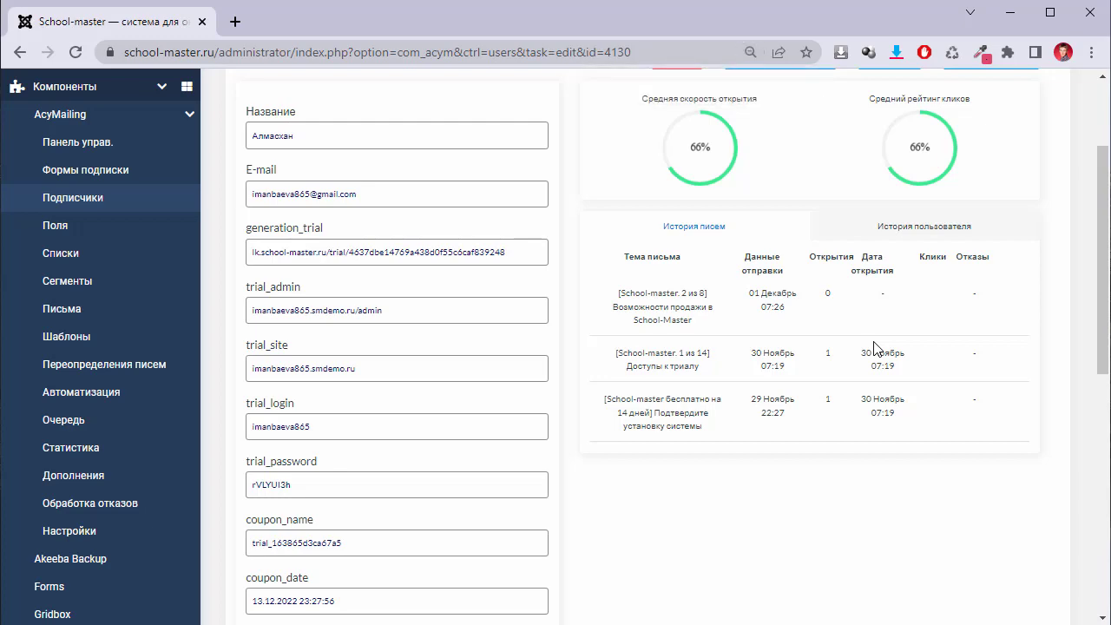
key("ctrl+plus")
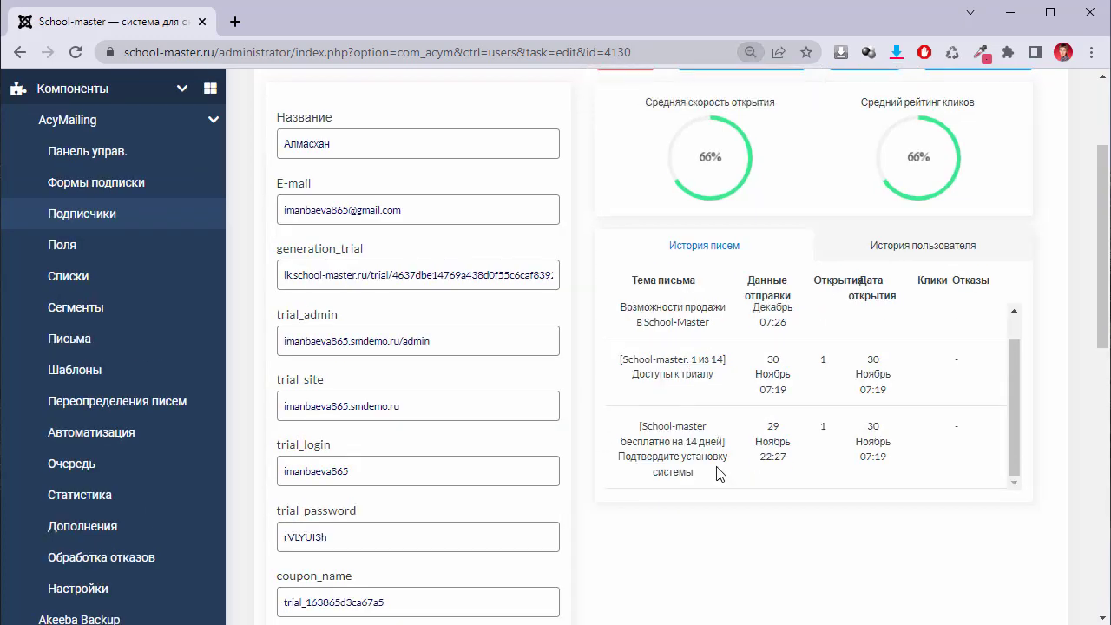
scroll(692, 469, "down", 8)
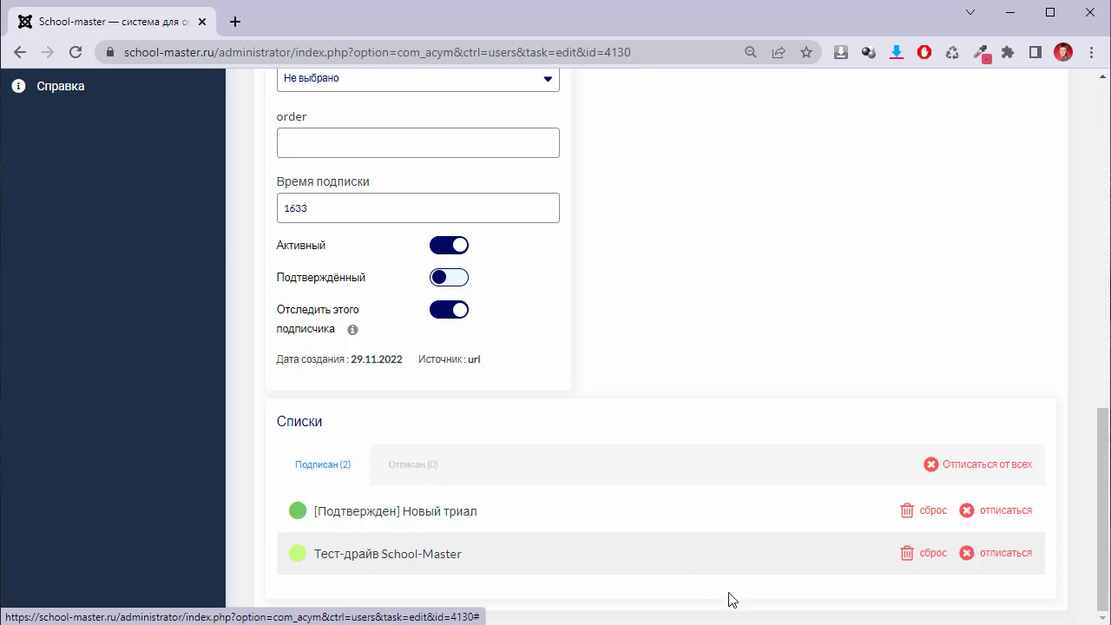
left_click(1000, 509)
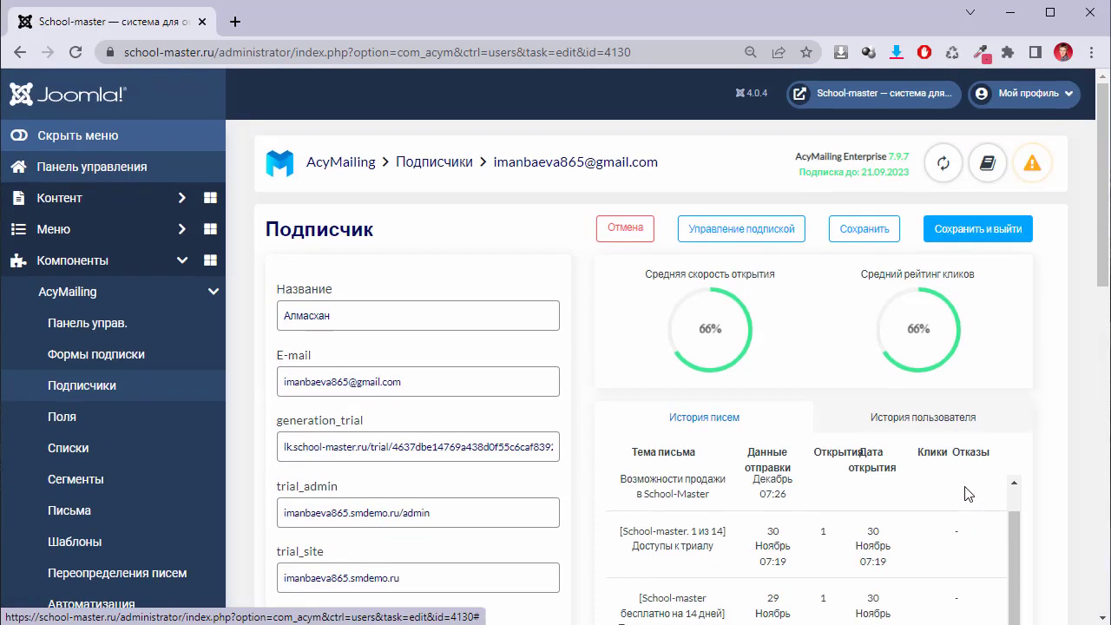
View the available and selected lists in the subscriber's subscription management, and return to the subscriber list without saving.
left_click(769, 231)
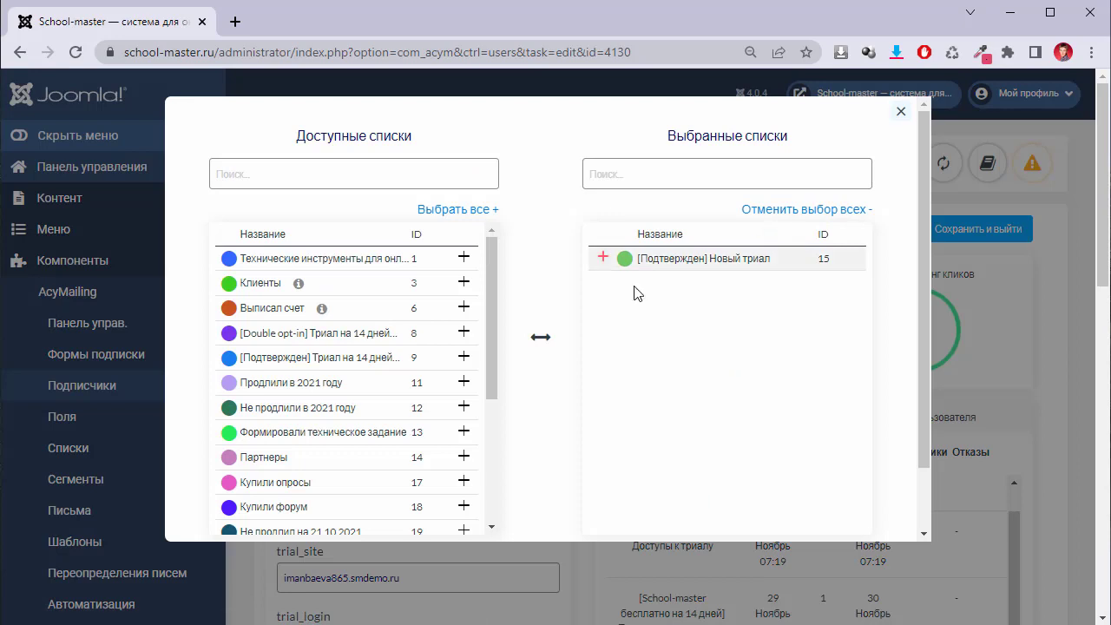
left_click(902, 112)
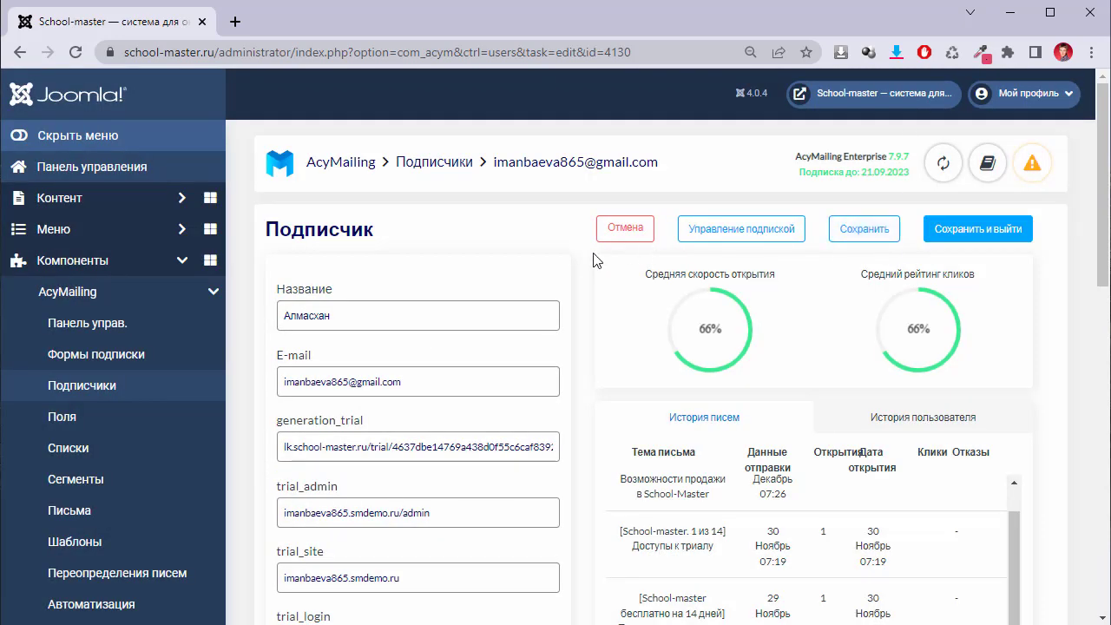
left_click(468, 169)
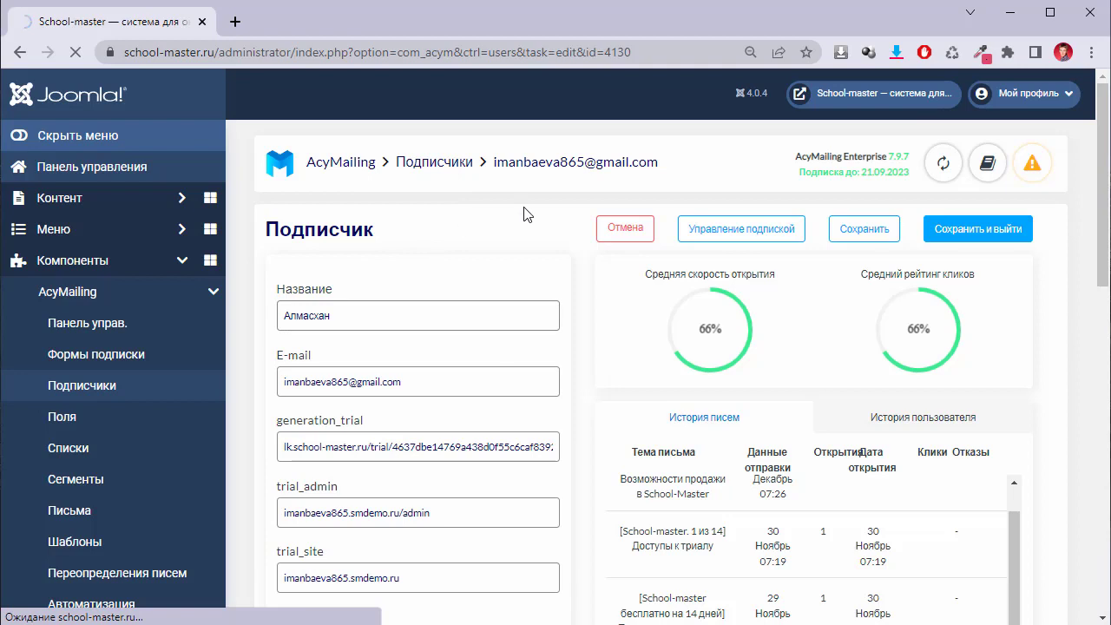
left_click(633, 233)
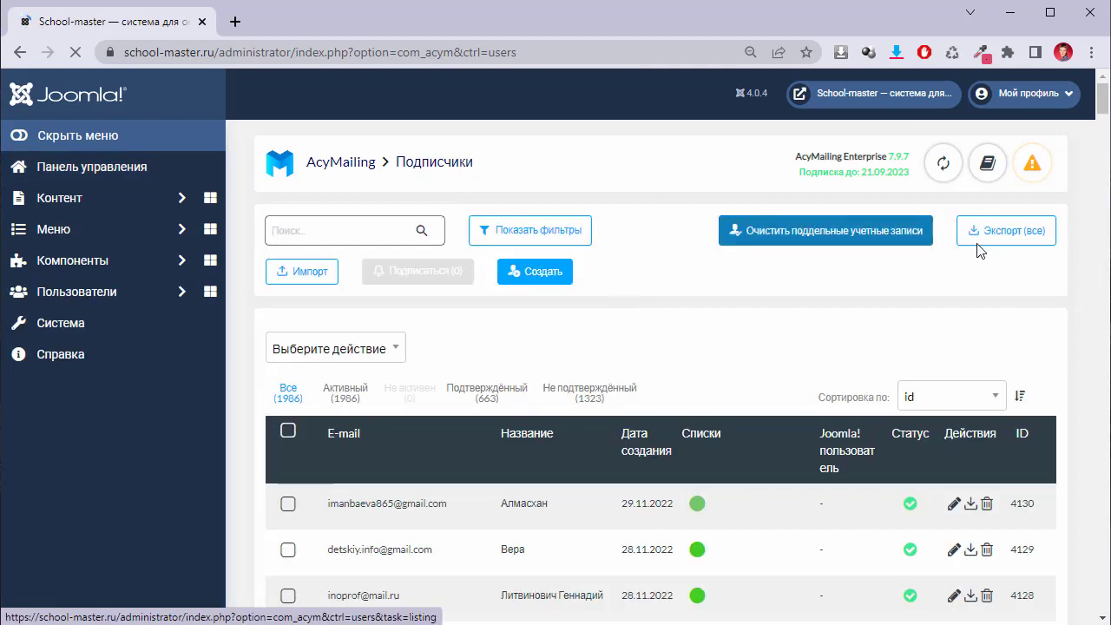
Start a subscriber import from text, submitting the sample name,email lines for field matching.
left_click(311, 273)
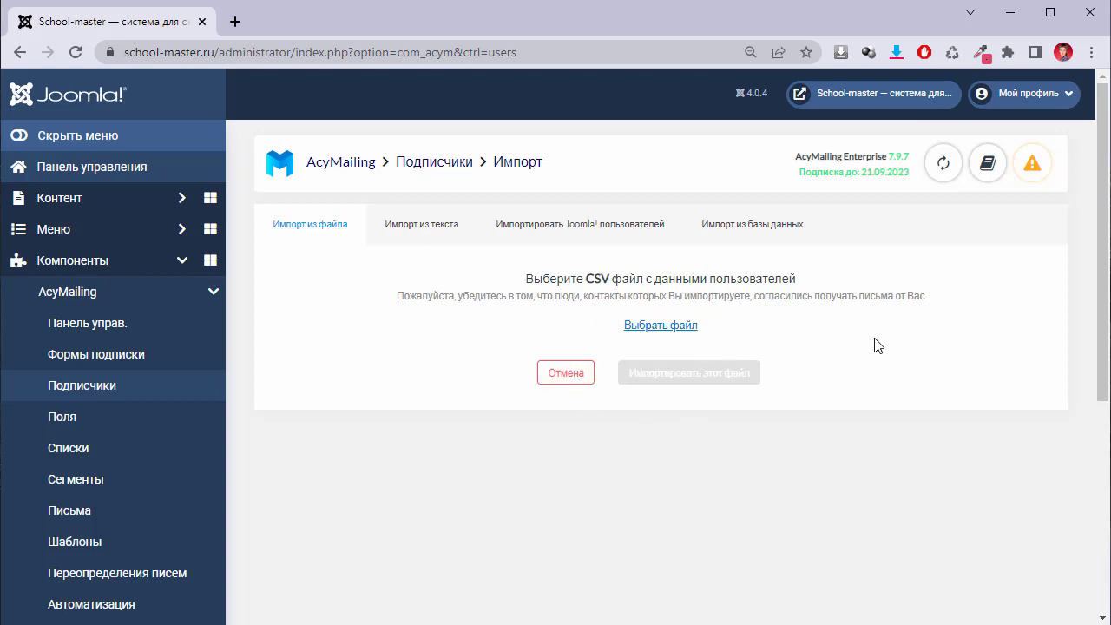
left_click(423, 222)
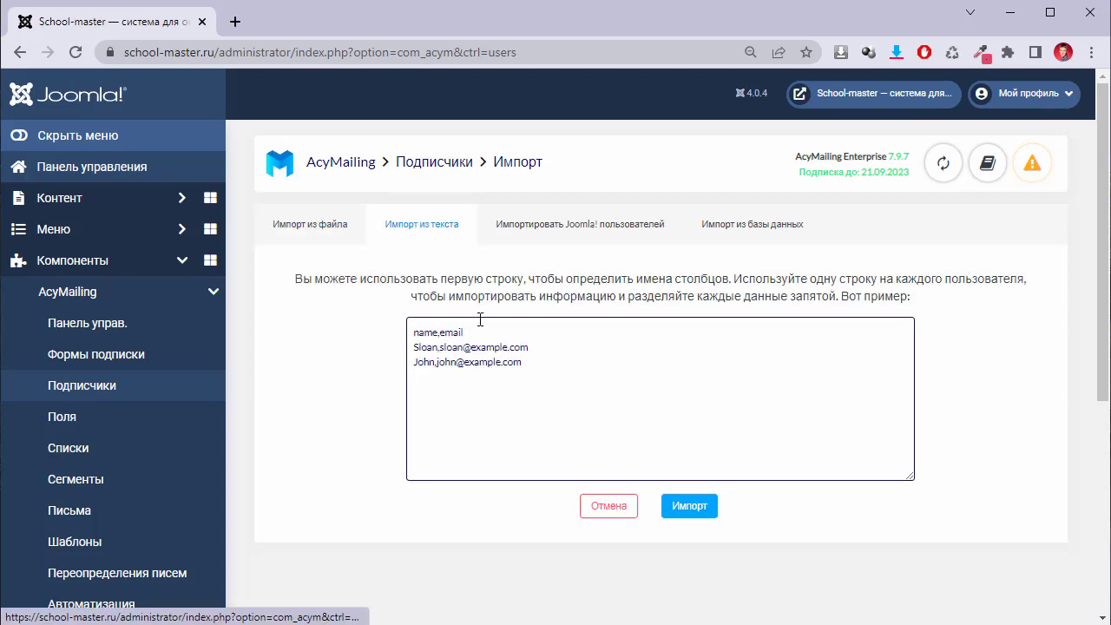
left_click(691, 512)
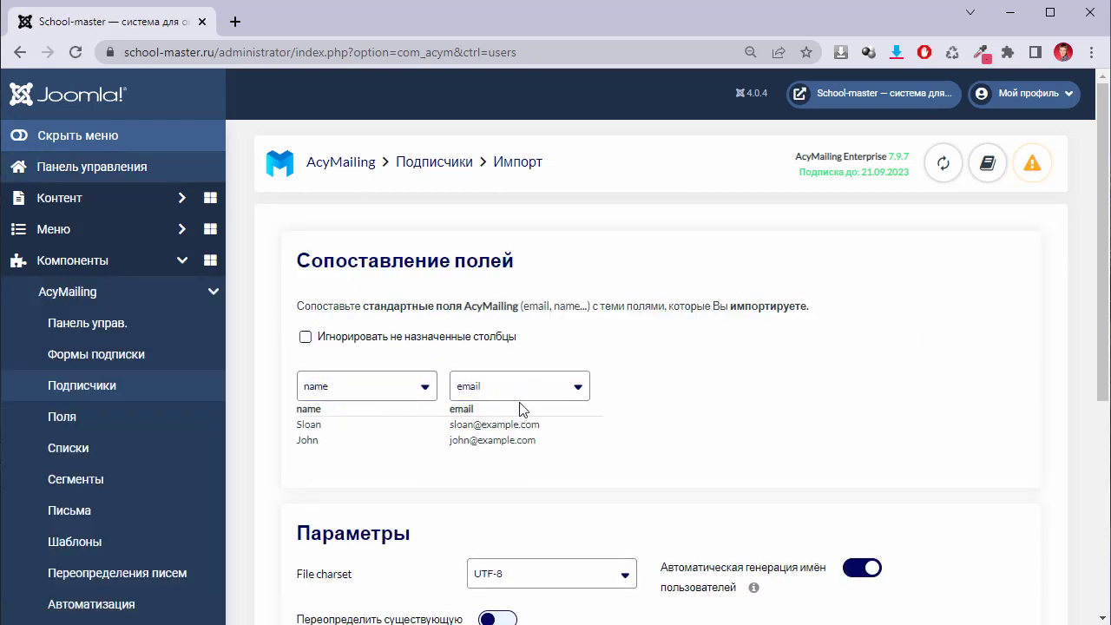
Review the import parameters and the available mailing lists for the imported subscribers, and close the list selection without importing.
scroll(625, 434, "down", 2)
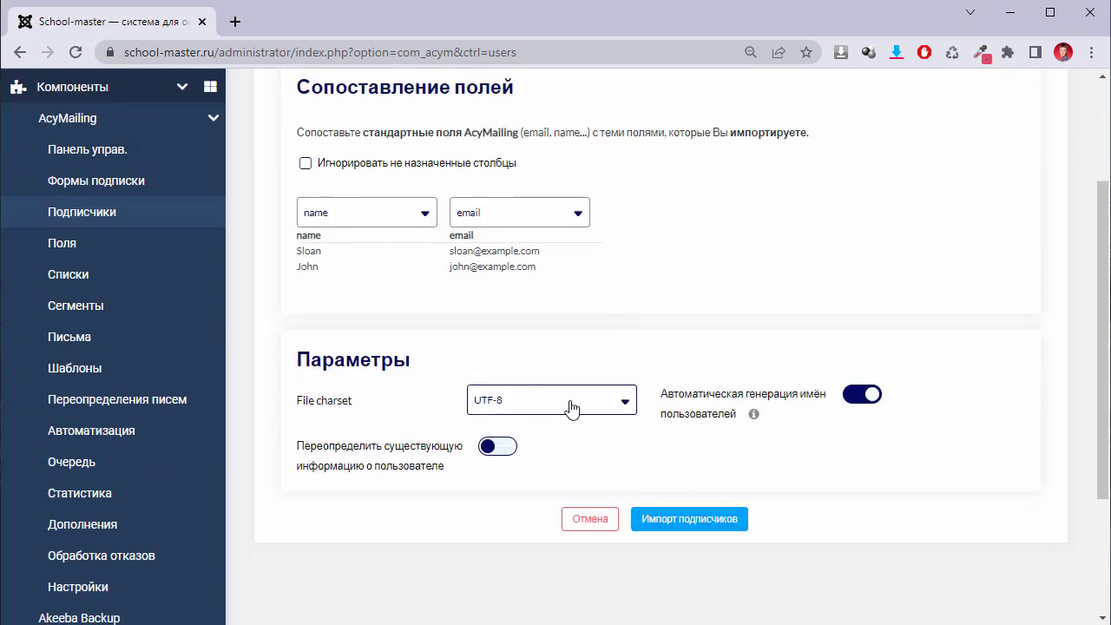
left_click(713, 524)
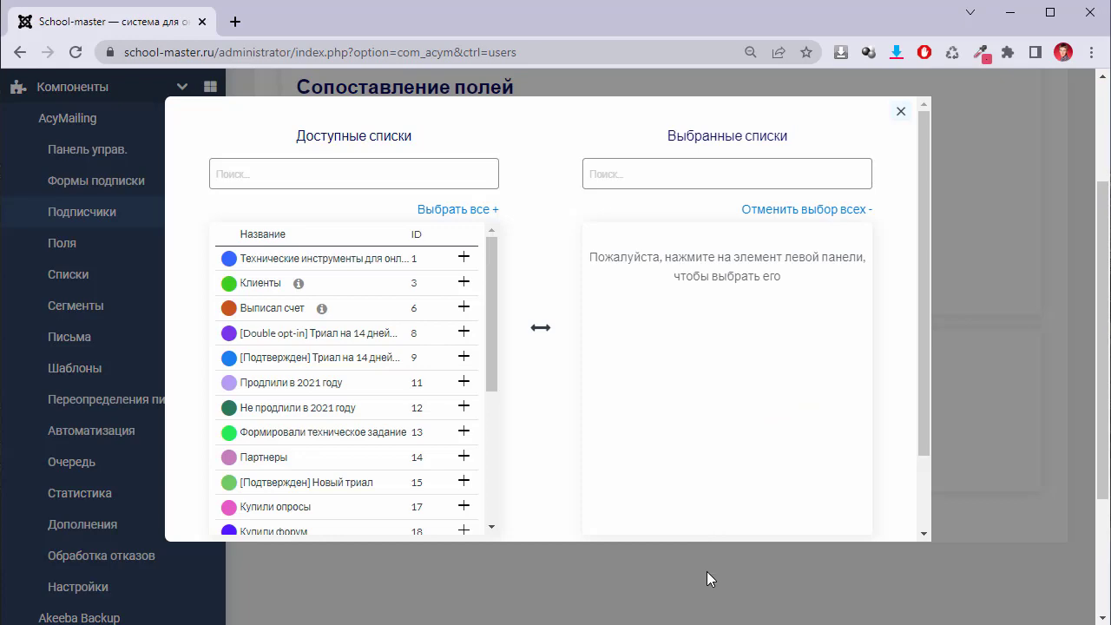
left_click(899, 118)
scroll(767, 489, "up", 2)
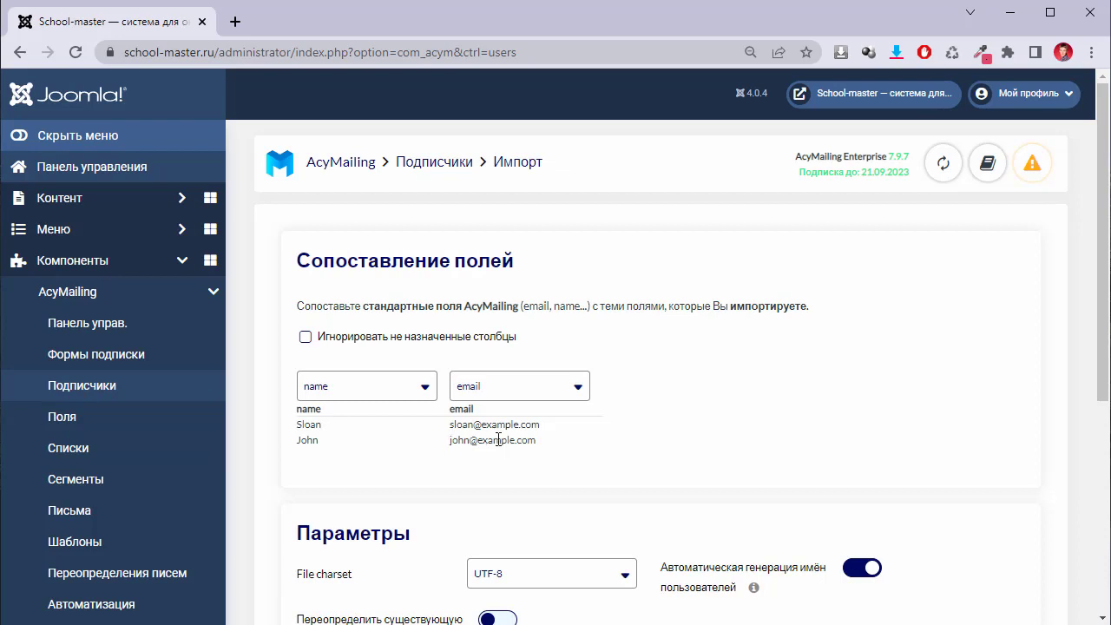
left_click_drag(469, 440, 489, 484)
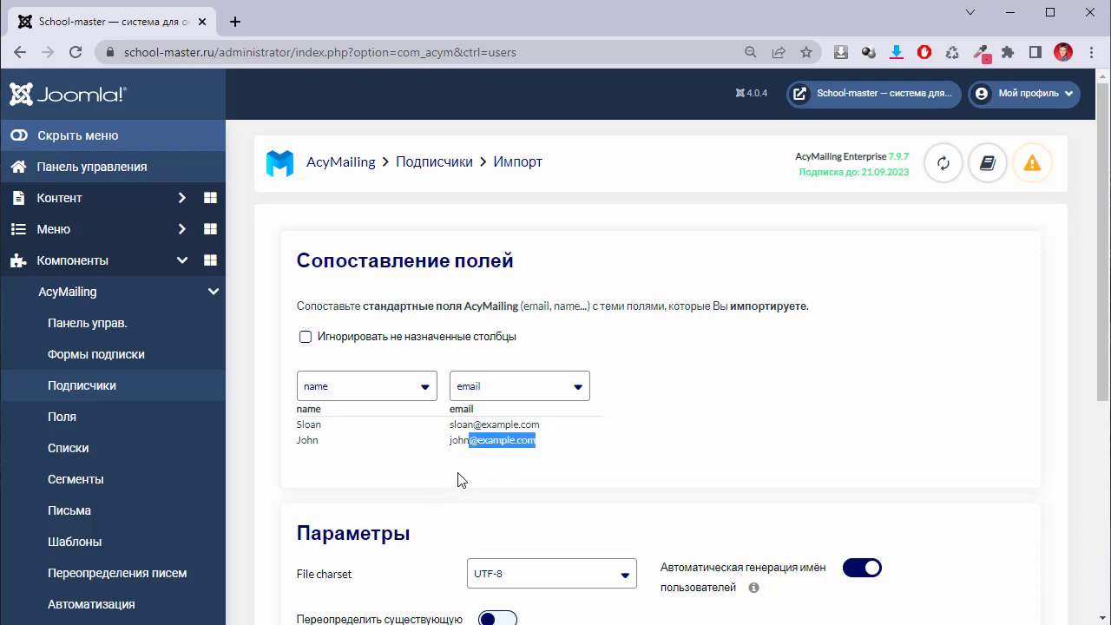
Open AcyMailing's Поля page and look through the custom subscriber fields and their types.
left_click(97, 426)
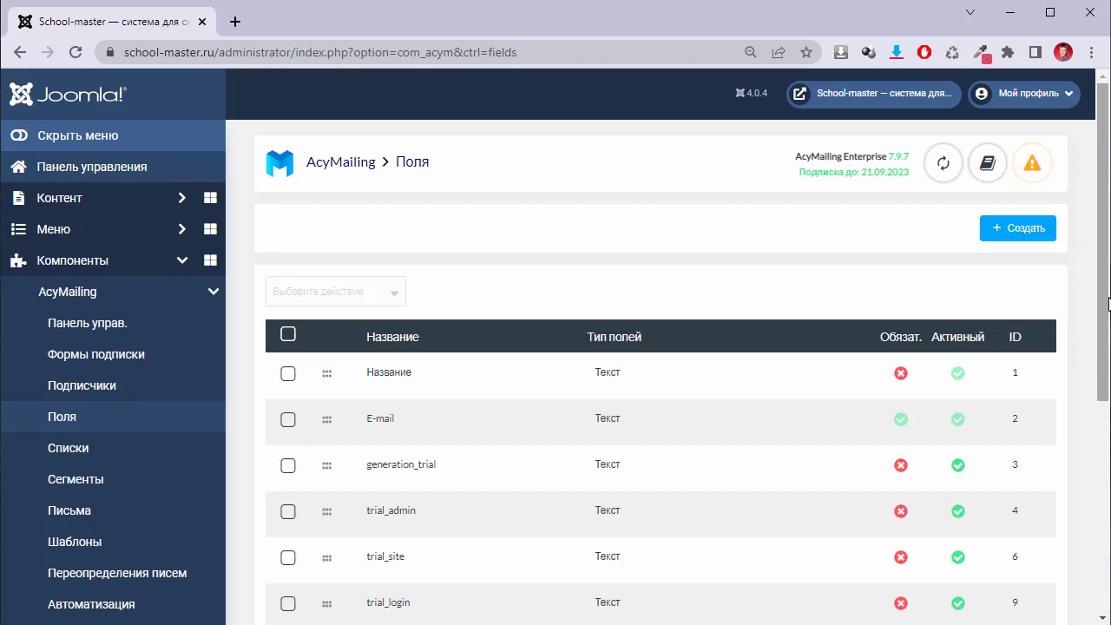
left_click_drag(1108, 302, 1094, 371)
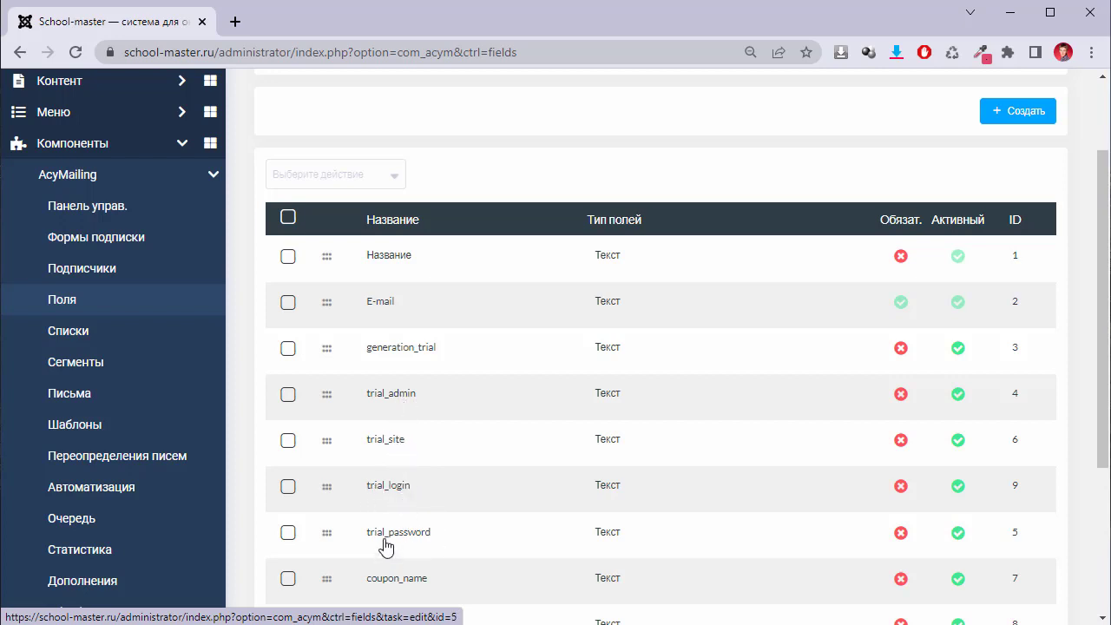
scroll(494, 518, "down", 3)
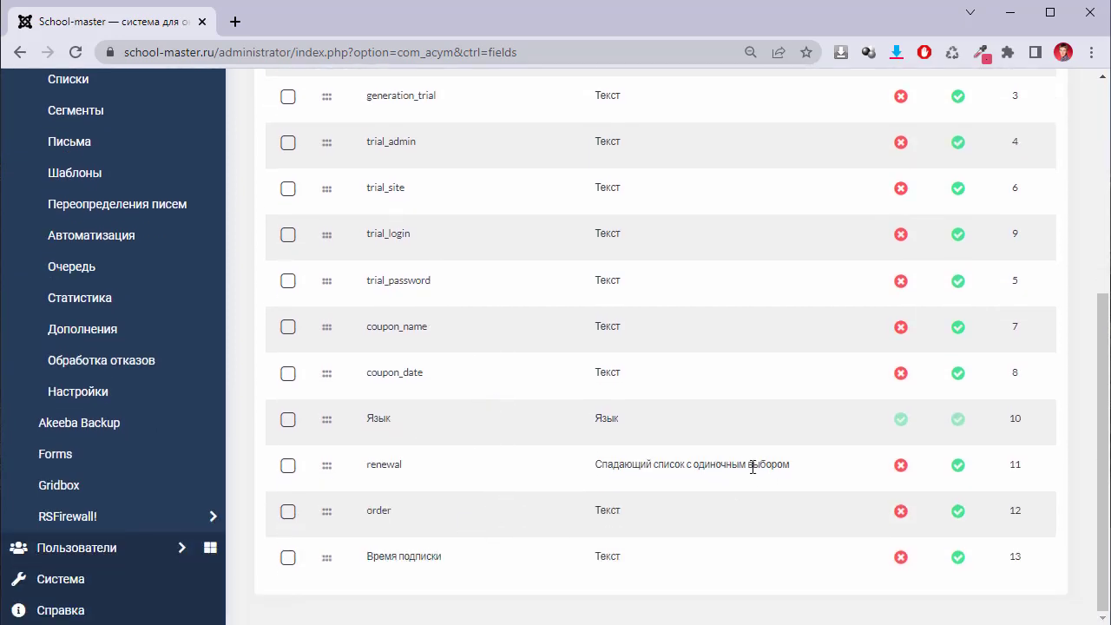
scroll(581, 576, "up", 5)
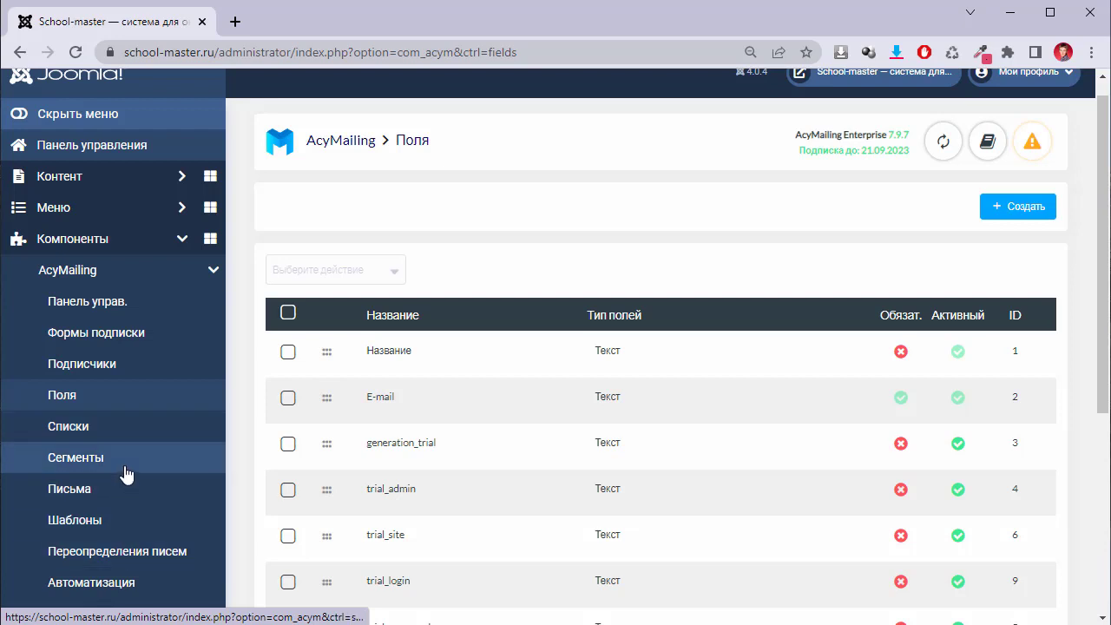
Open the Для тестов mailing list from Списки and examine its general settings and its welcome and unsubscribe emails.
left_click(105, 429)
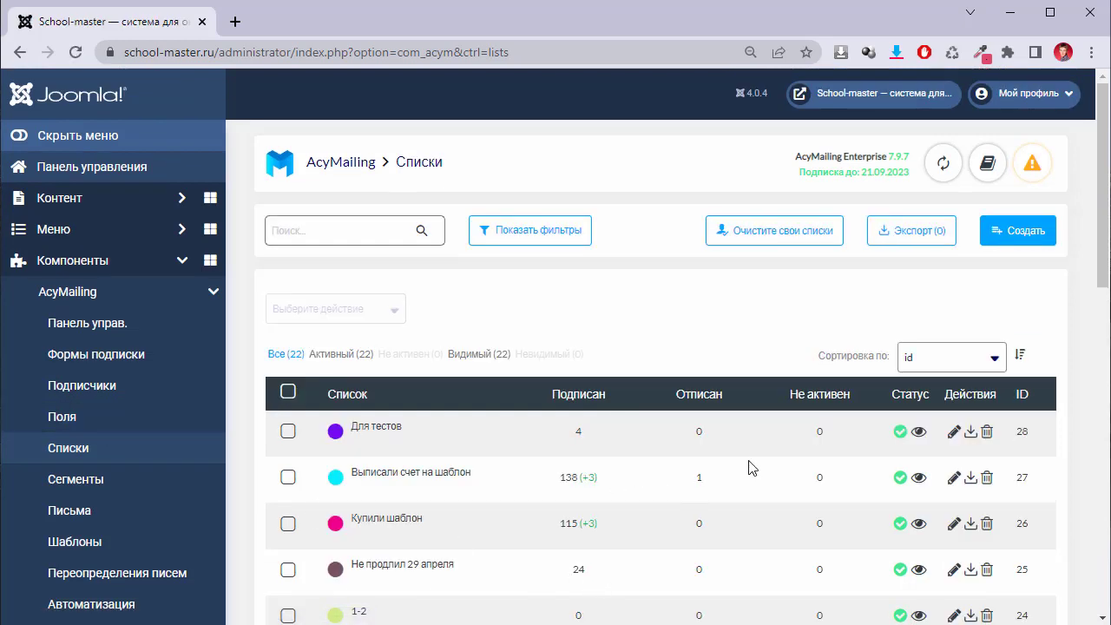
left_click(384, 430)
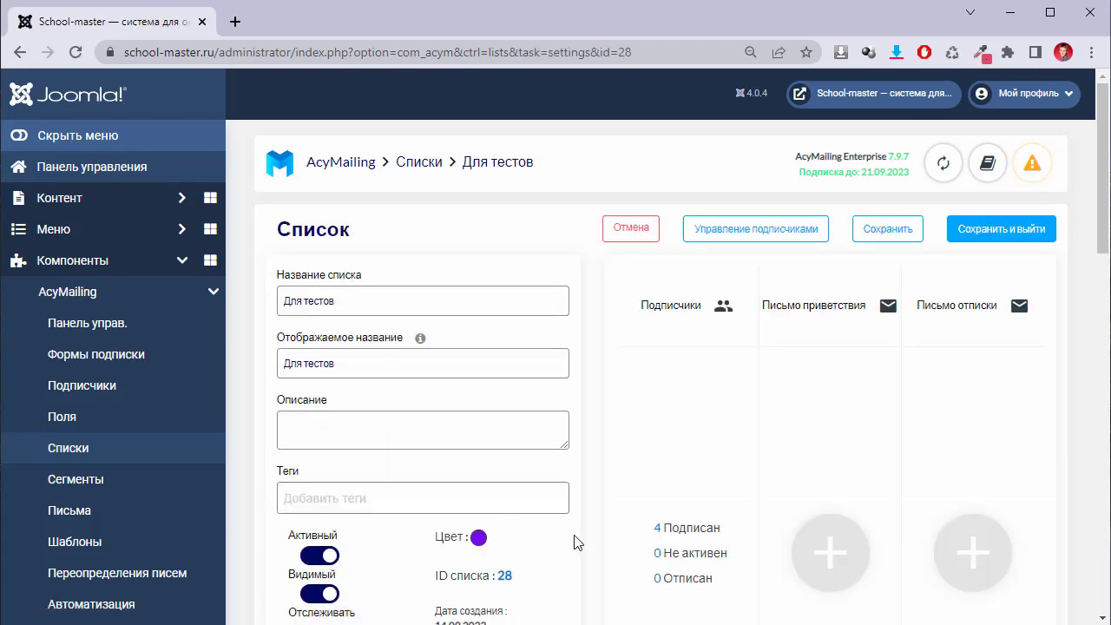
scroll(577, 543, "down", 3)
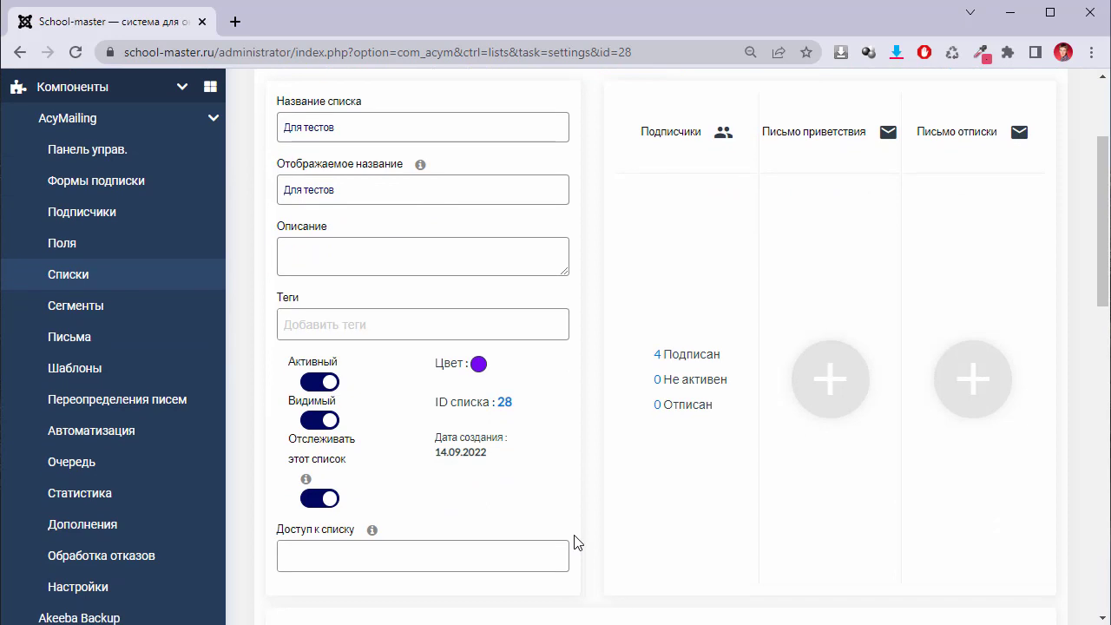
scroll(577, 542, "up", 2)
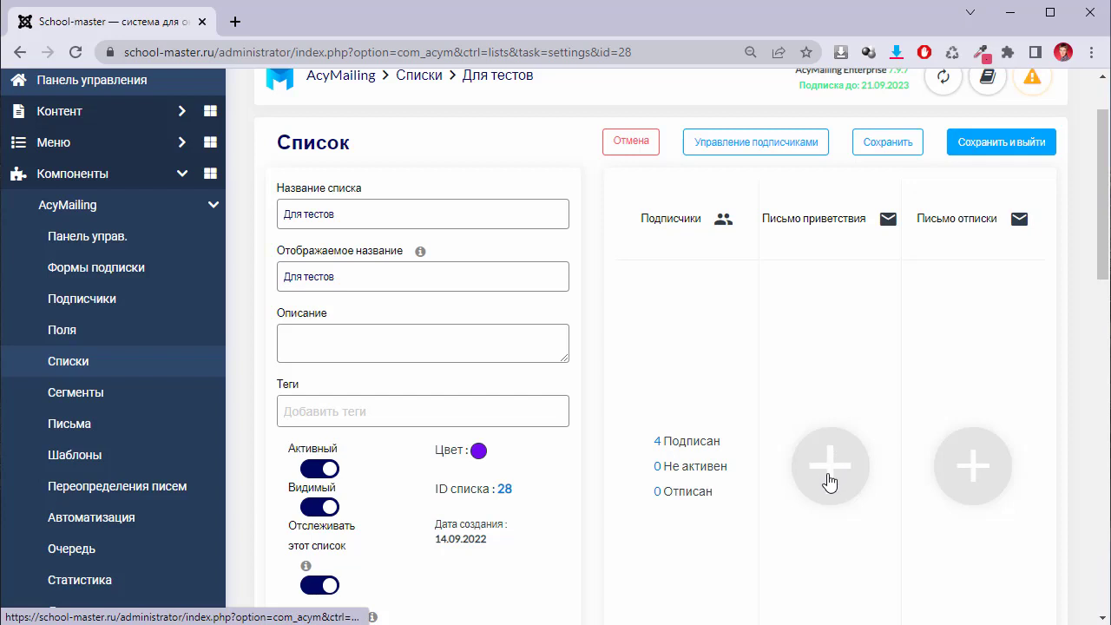
scroll(830, 492, "down", 1)
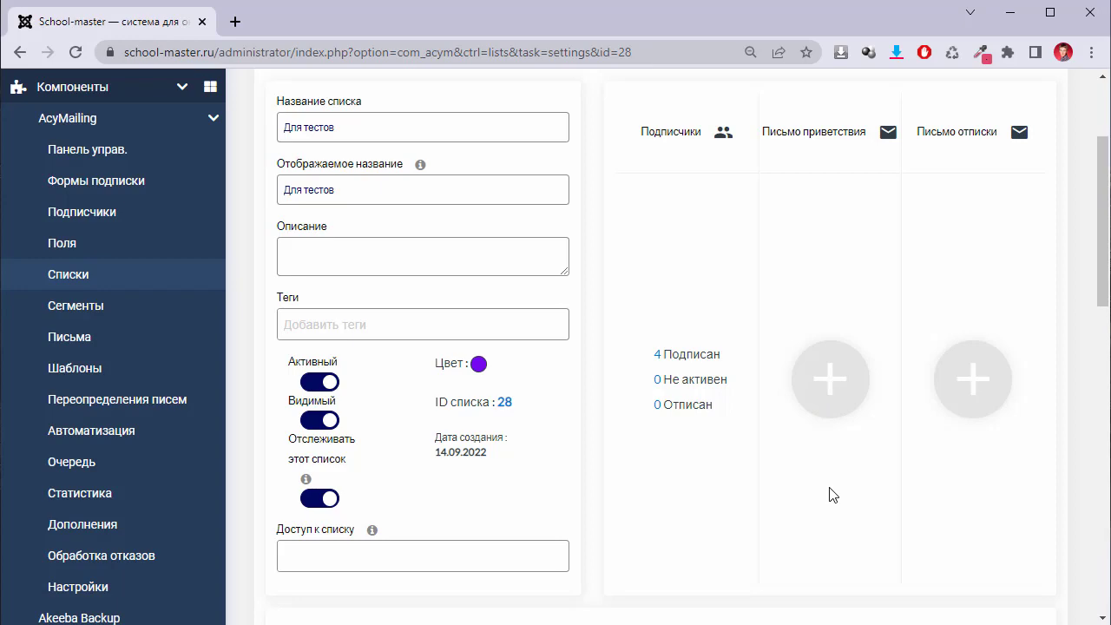
Check the statistics section of the Для тестов list and return to the mailing lists without saving.
scroll(829, 495, "down", 4)
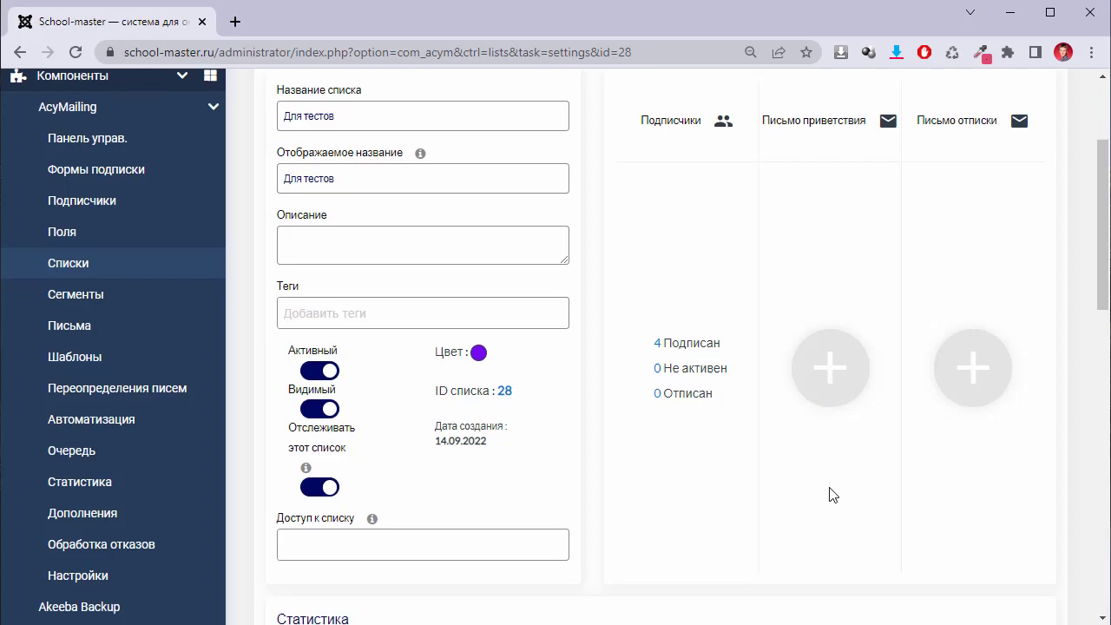
scroll(830, 497, "up", 3)
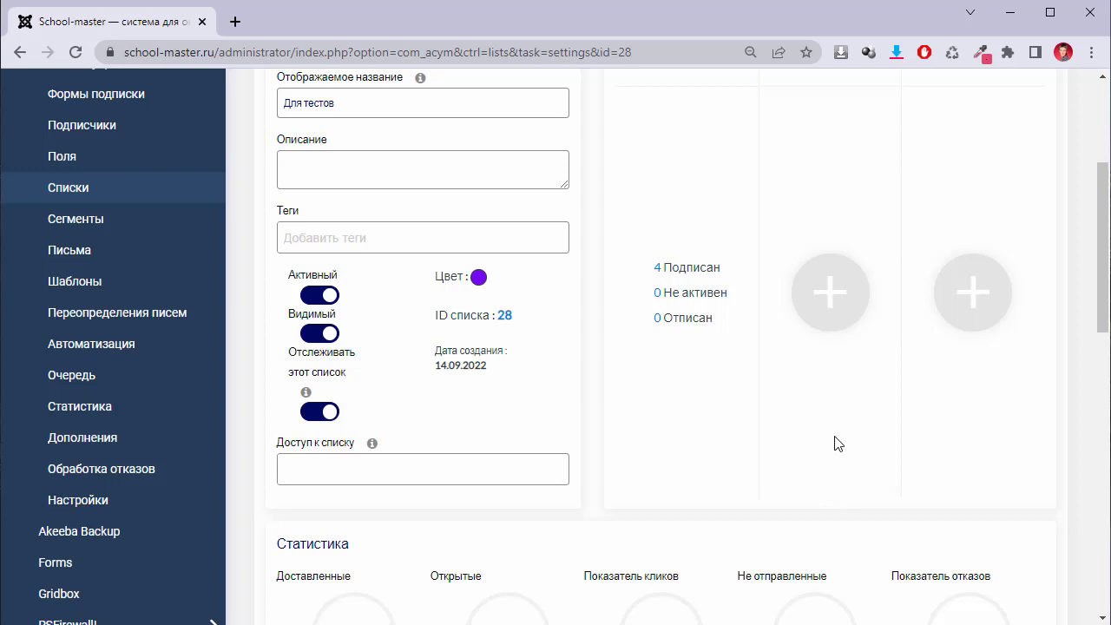
scroll(834, 444, "up", 3)
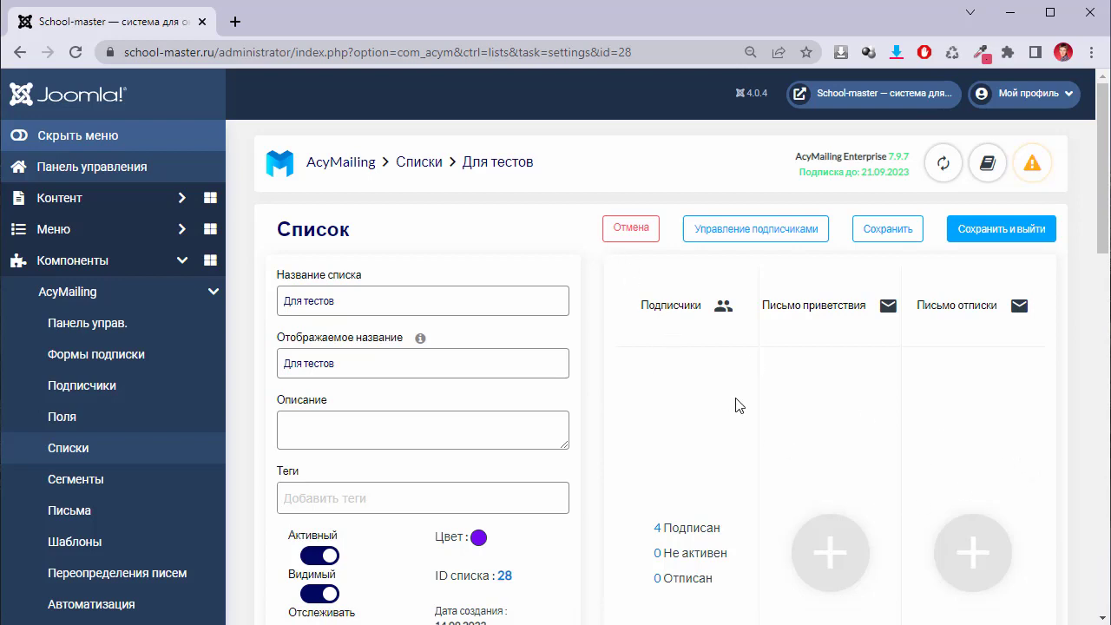
scroll(638, 334, "down", 3)
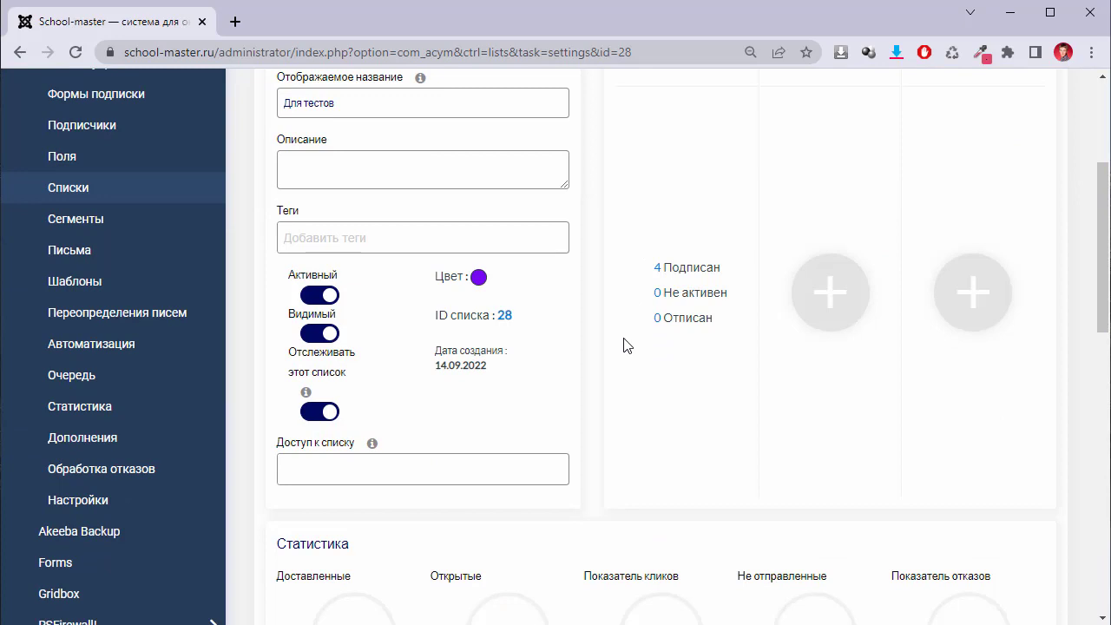
scroll(623, 344, "up", 2)
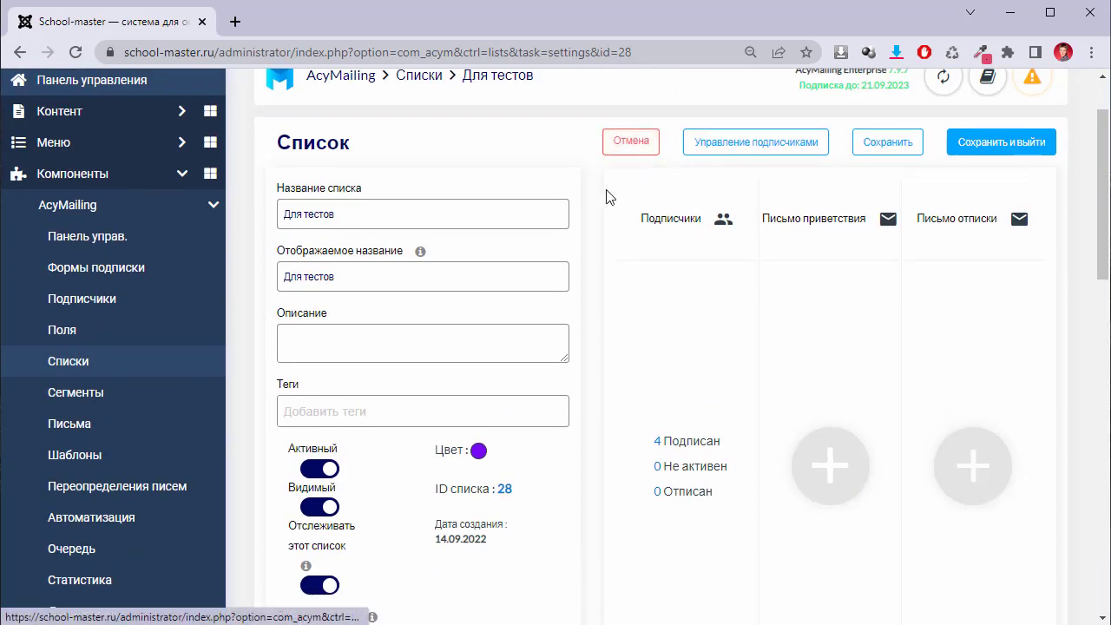
left_click(631, 141)
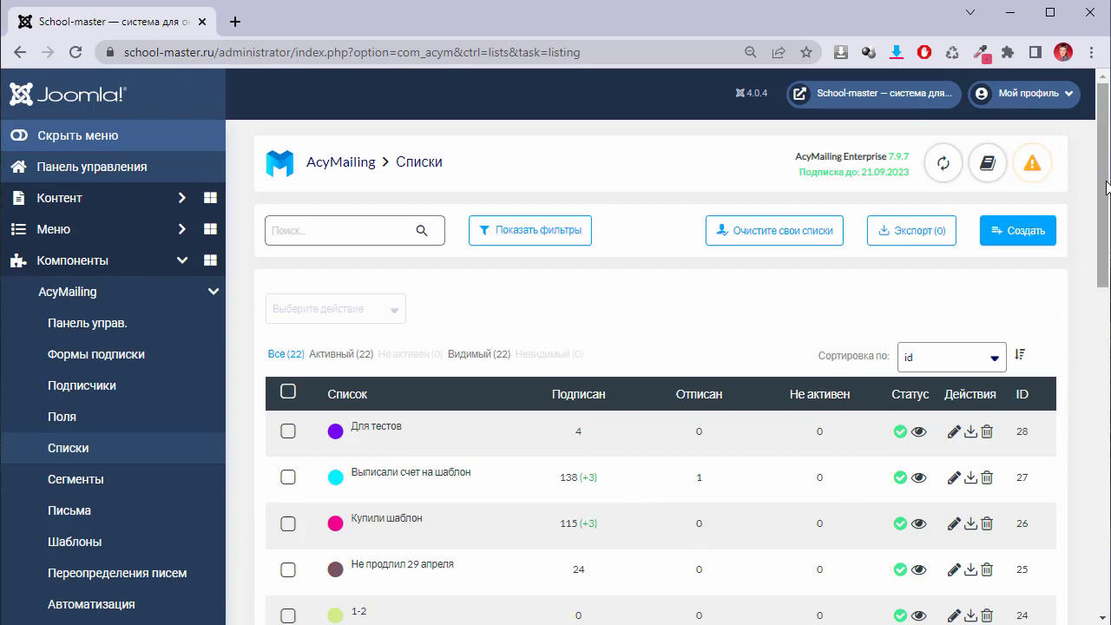
Review the subscribed and unsubscribed counts of all mailing lists, including what the green change figures mean.
left_click_drag(1106, 188, 1106, 271)
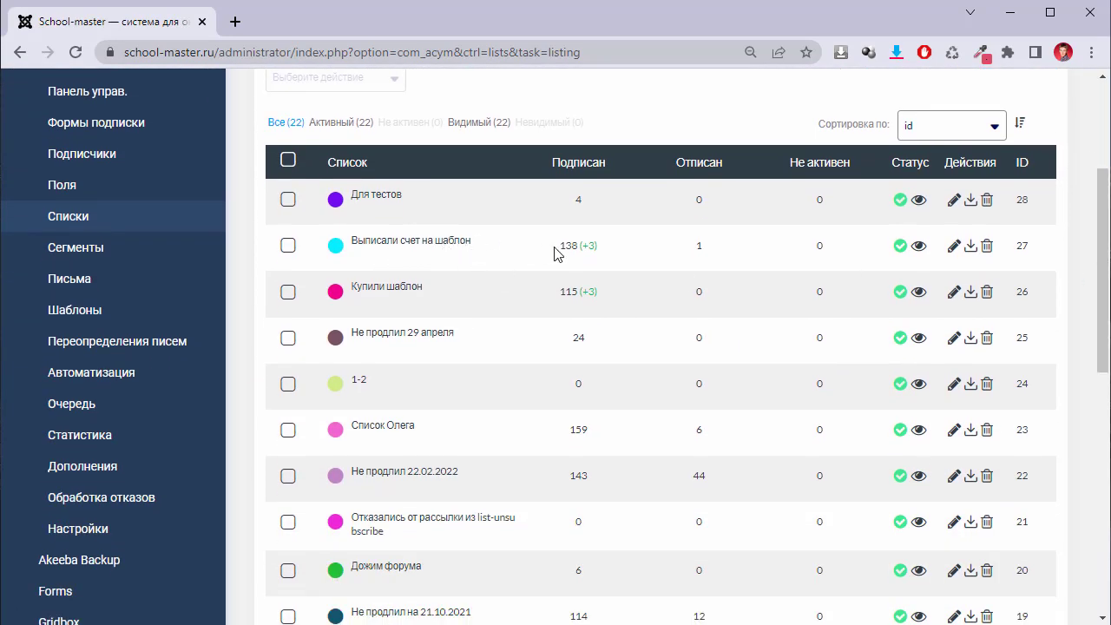
mouse_move(594, 252)
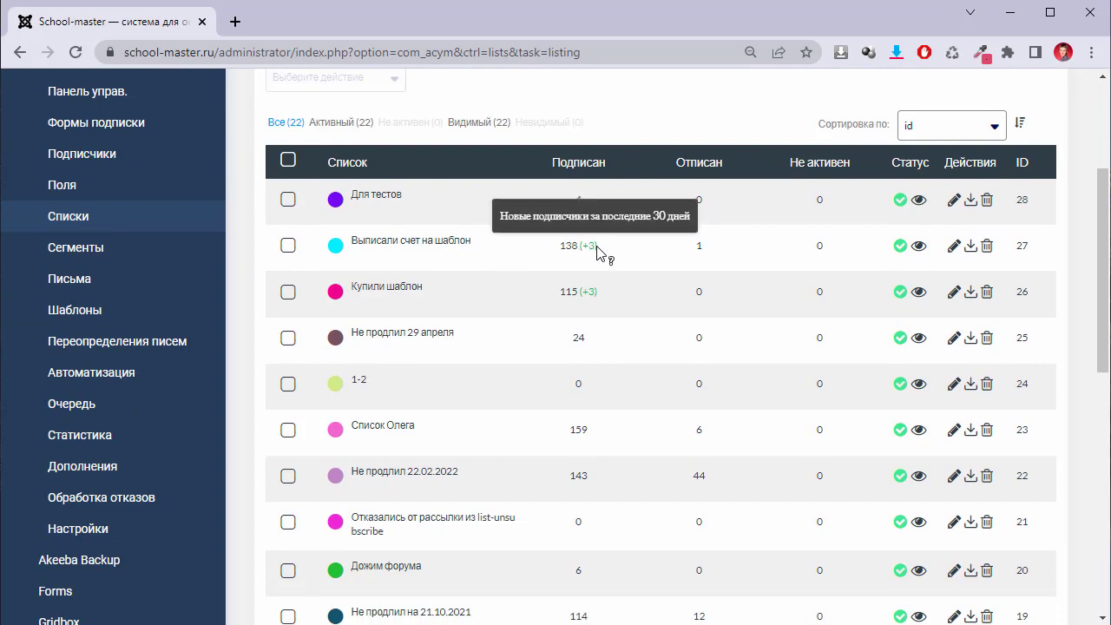
left_click_drag(1101, 222, 1101, 343)
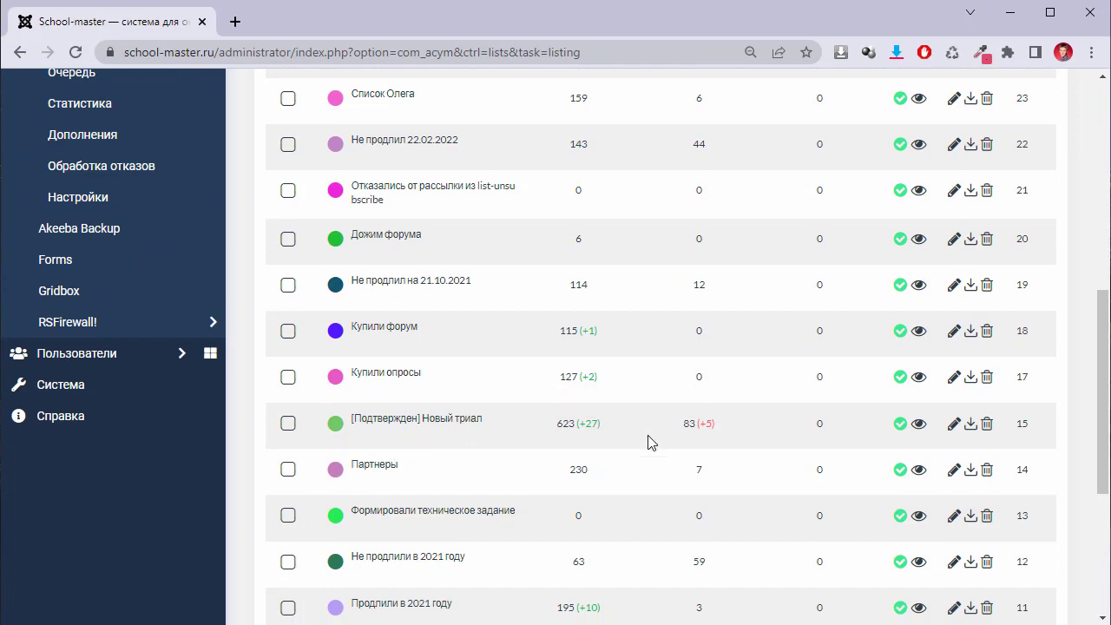
mouse_move(586, 431)
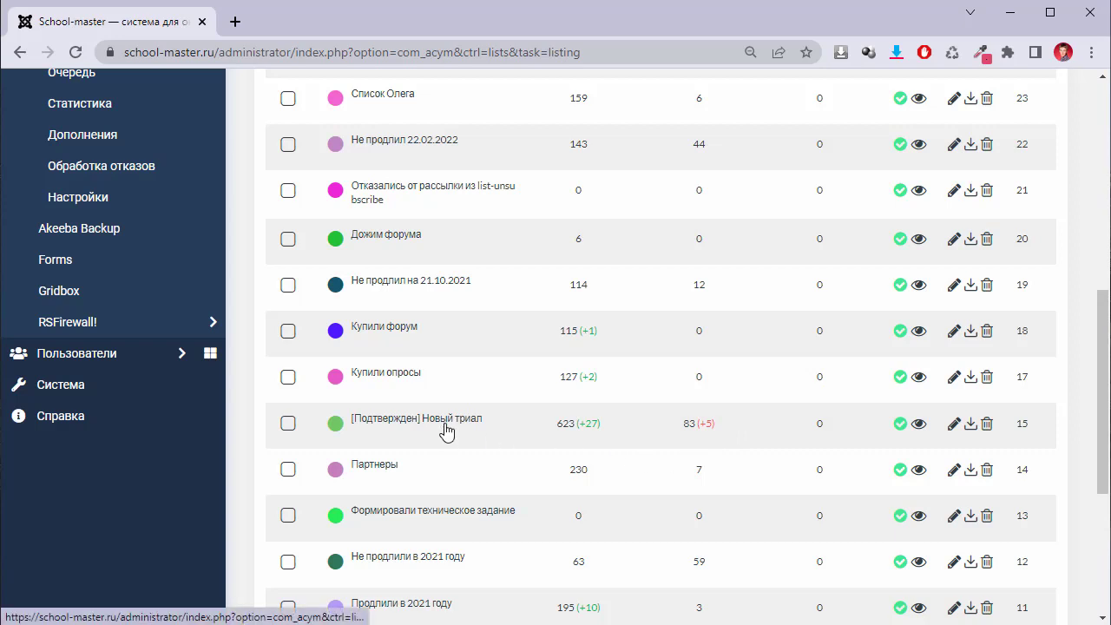
scroll(503, 502, "down", 4)
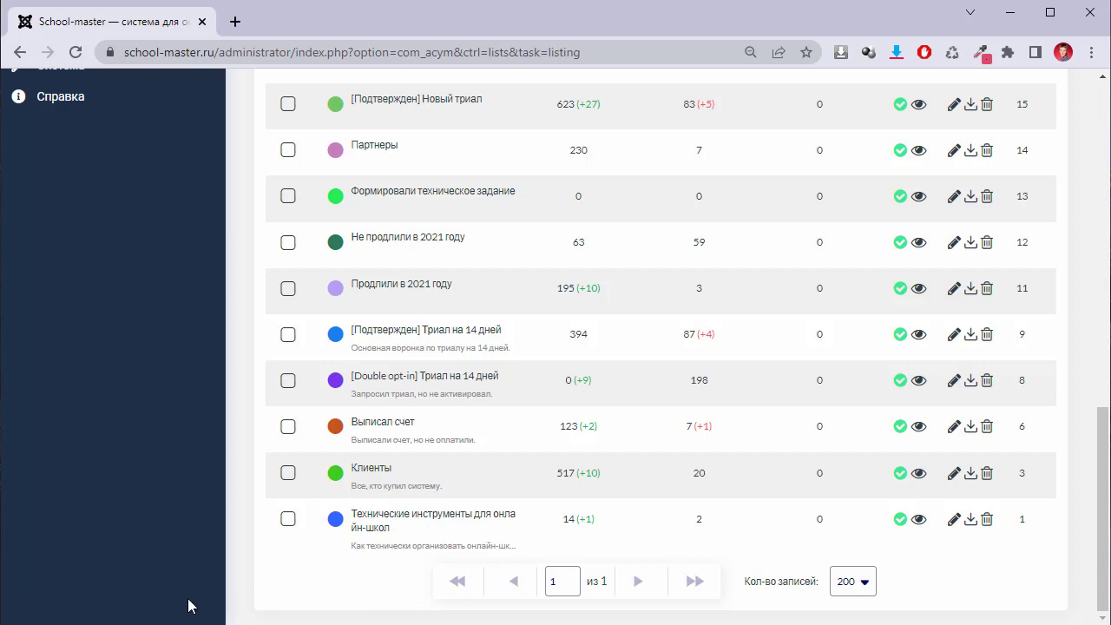
Open the [Double opt-in] Триал на 14 дней list and its welcome email.
left_click(443, 382)
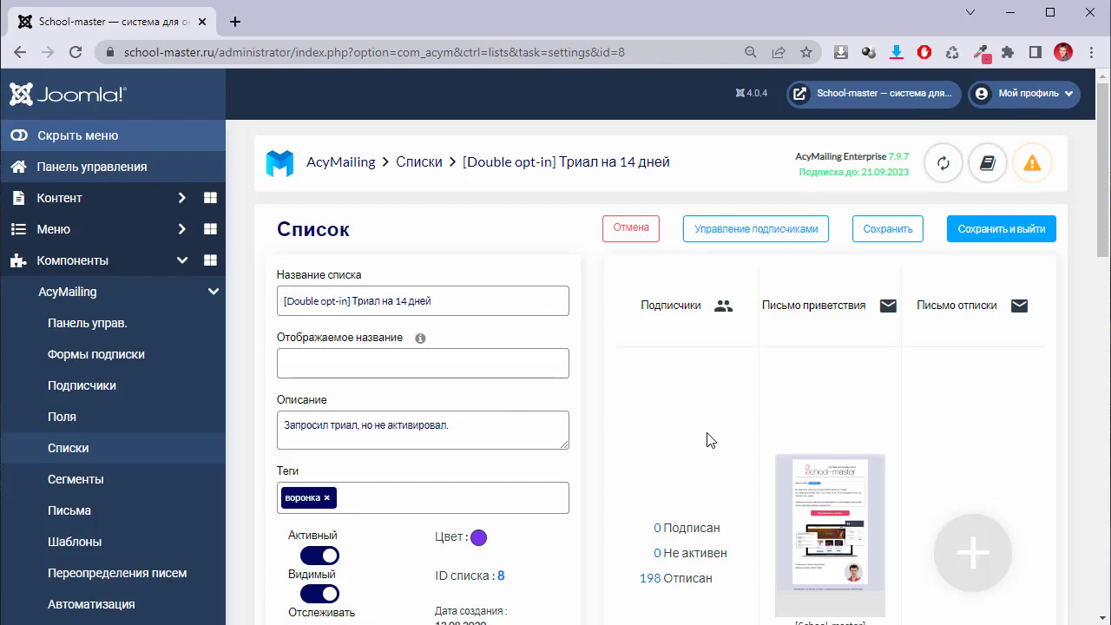
scroll(712, 442, "down", 2)
mouse_move(842, 357)
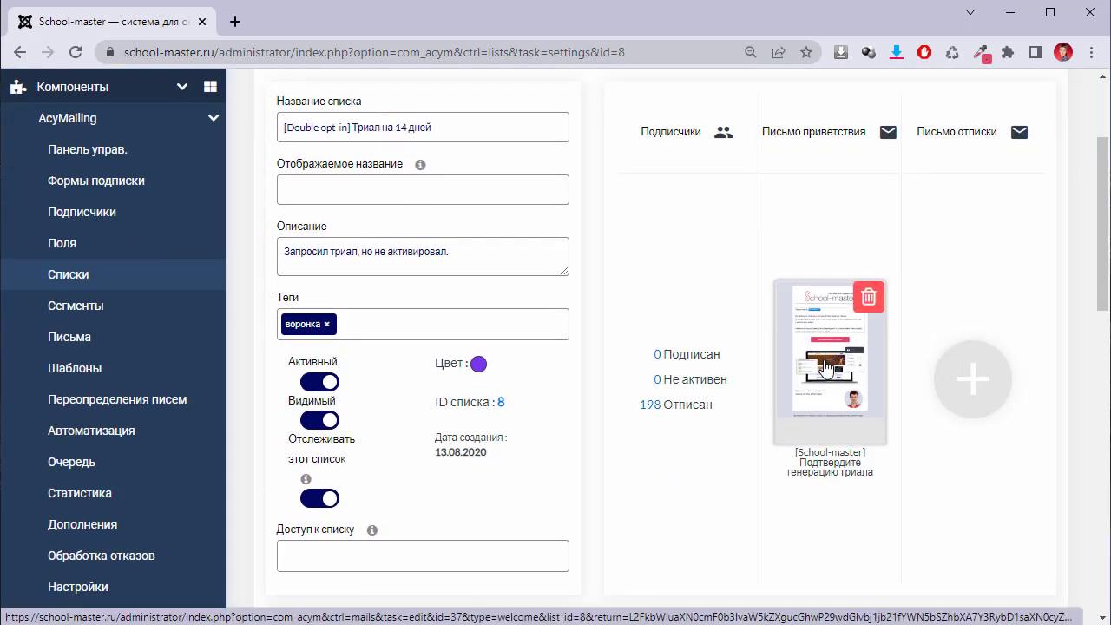
left_click(827, 369)
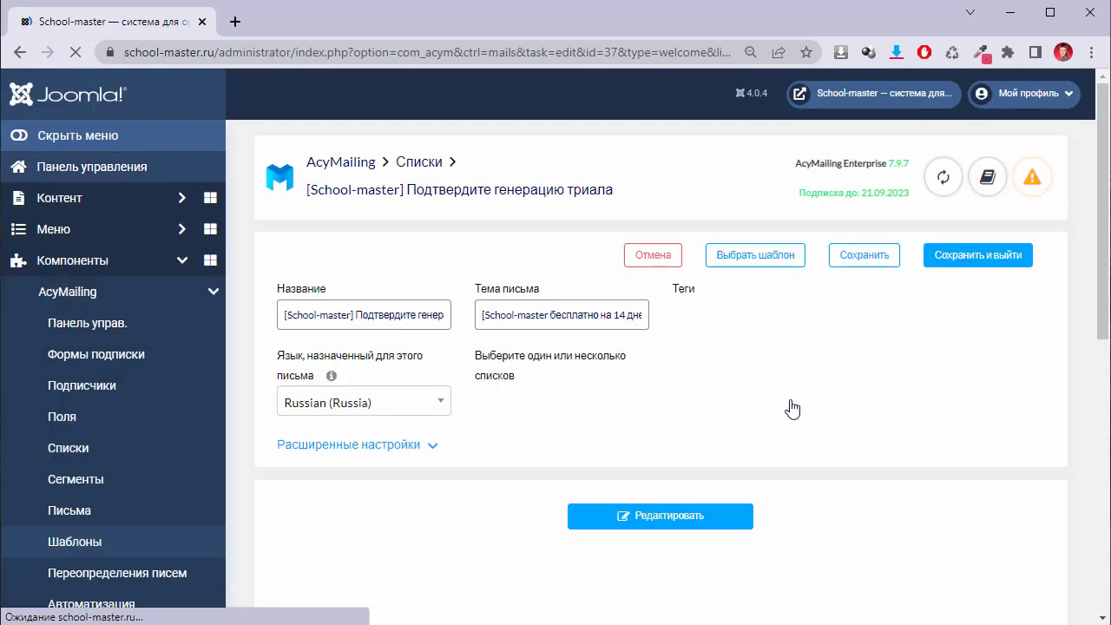
Read the trial confirmation email with its Подтверждаю установку button, and return to the mailing lists without saving the email or list.
scroll(826, 430, "down", 3)
scroll(869, 446, "down", 3)
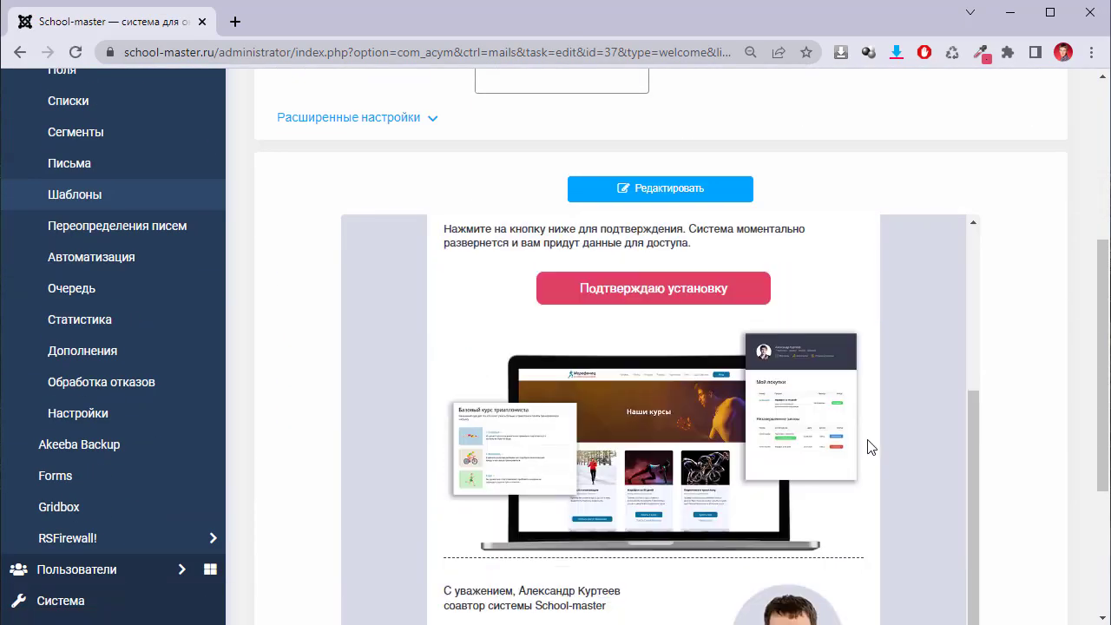
scroll(834, 469, "up", 1)
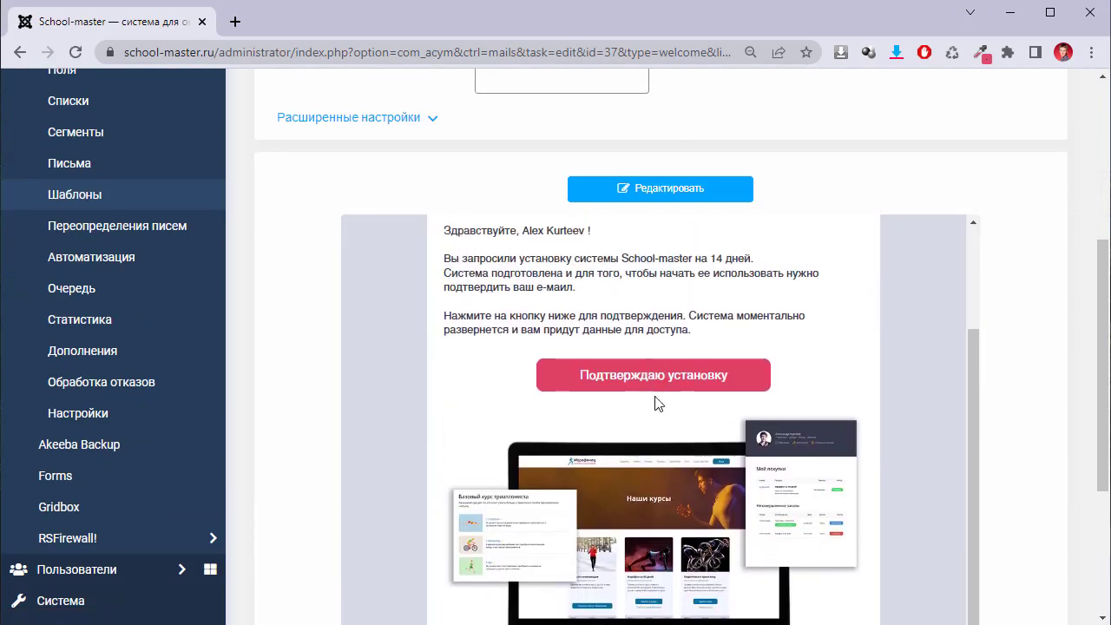
scroll(744, 488, "up", 2)
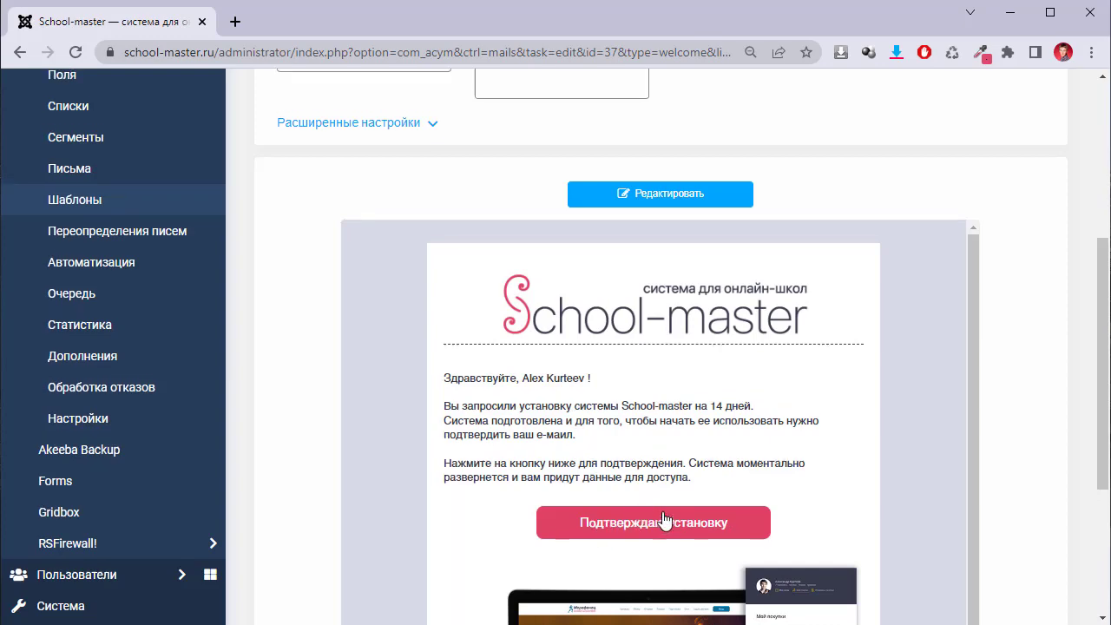
scroll(657, 457, "up", 5)
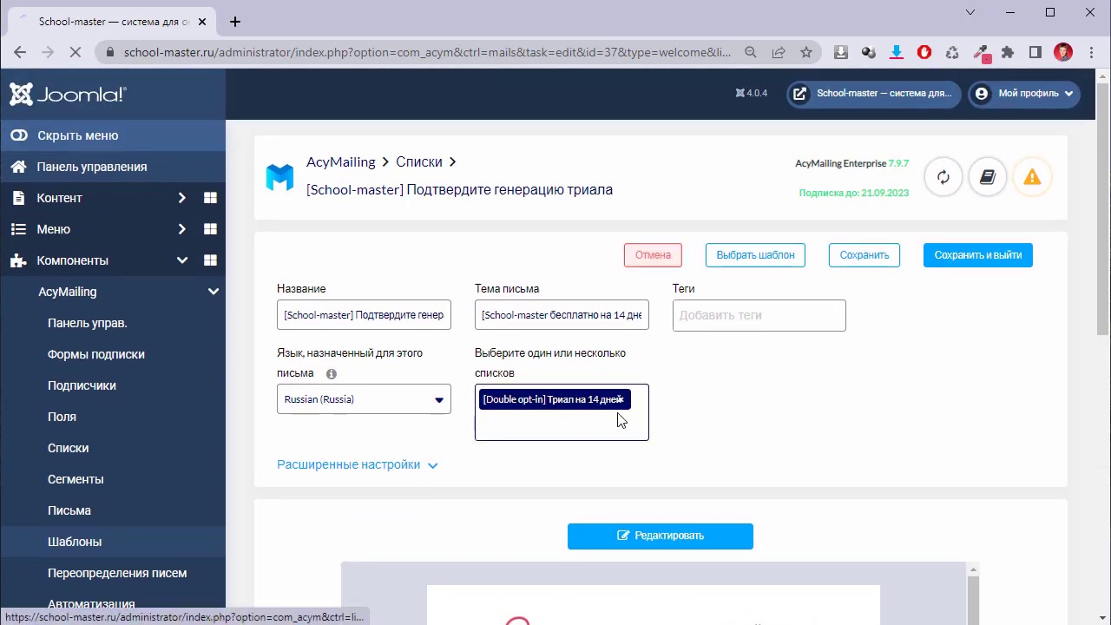
left_click(545, 401)
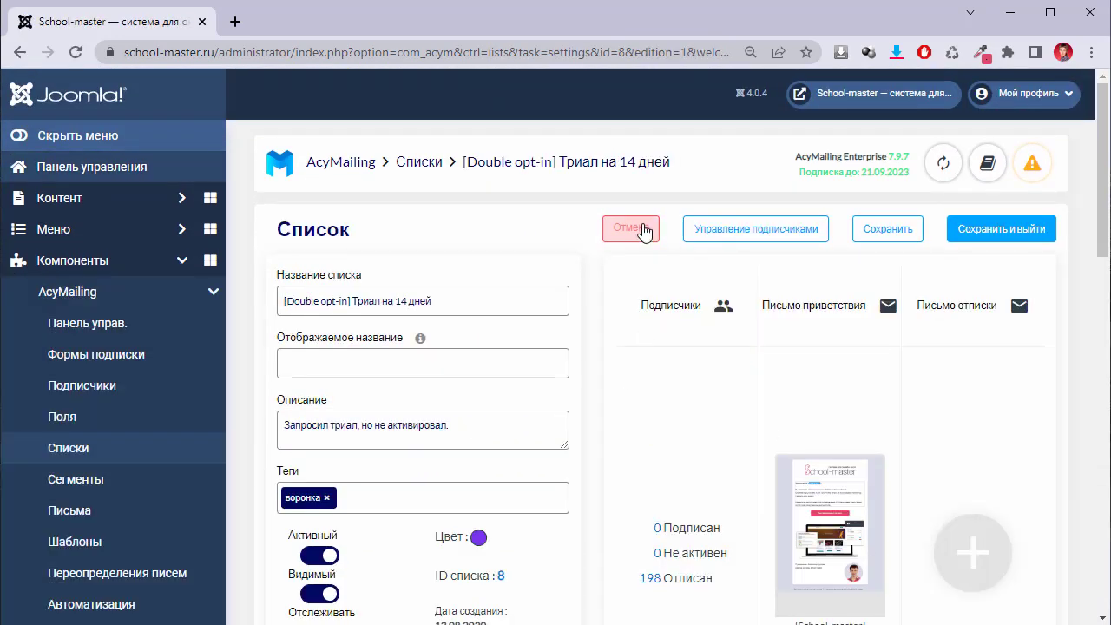
left_click(638, 229)
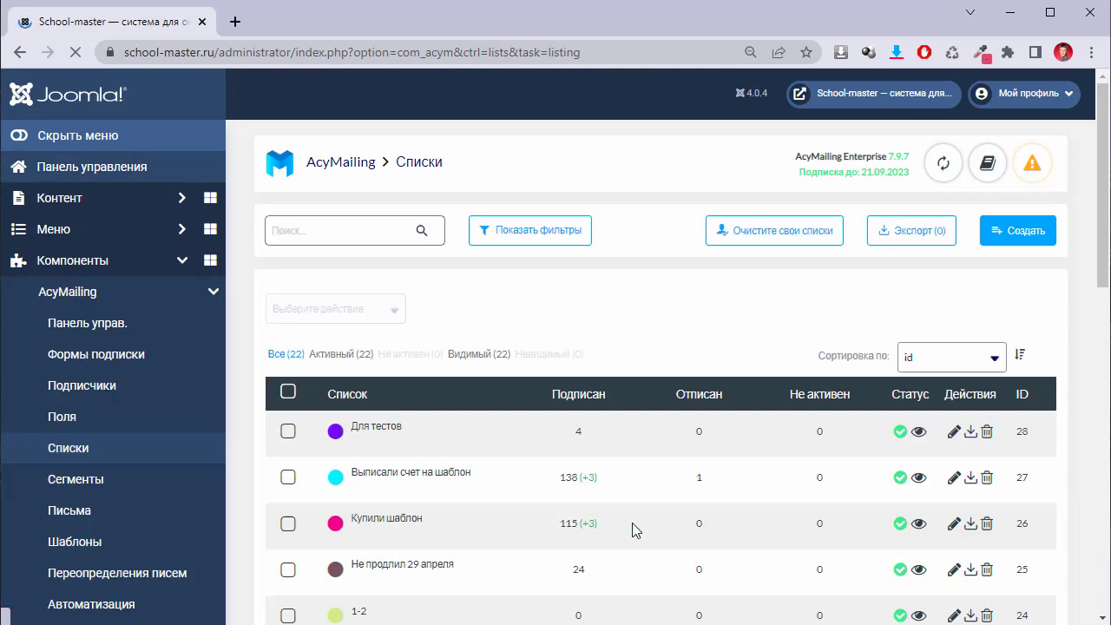
Look over the mailing lists, open the segments section and review the existing segments.
scroll(755, 525, "down", 2)
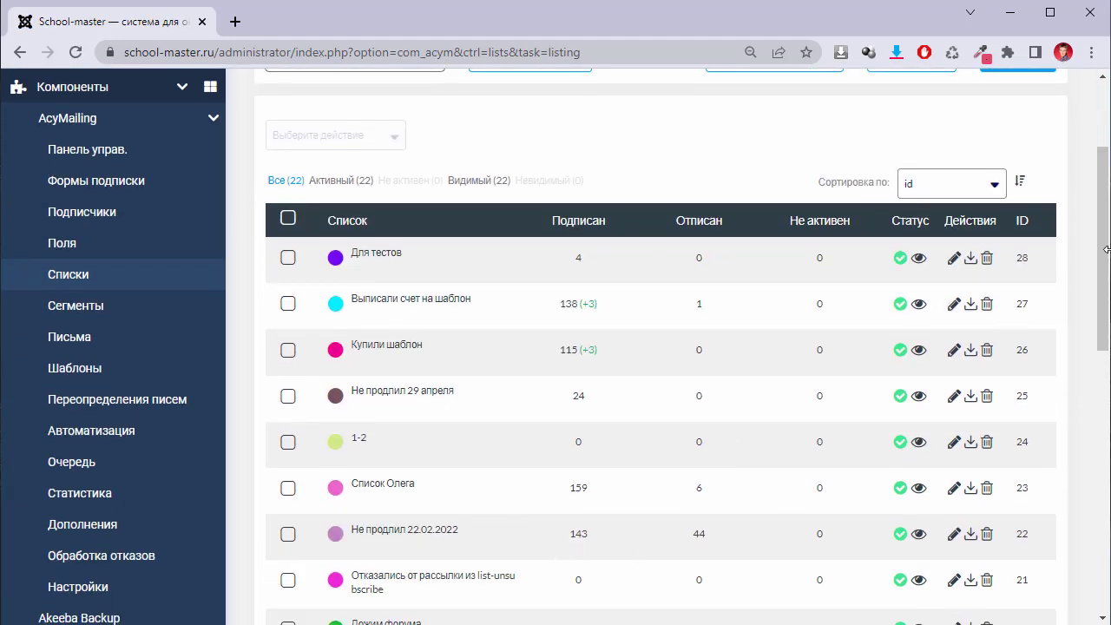
scroll(1102, 293, "down", 1)
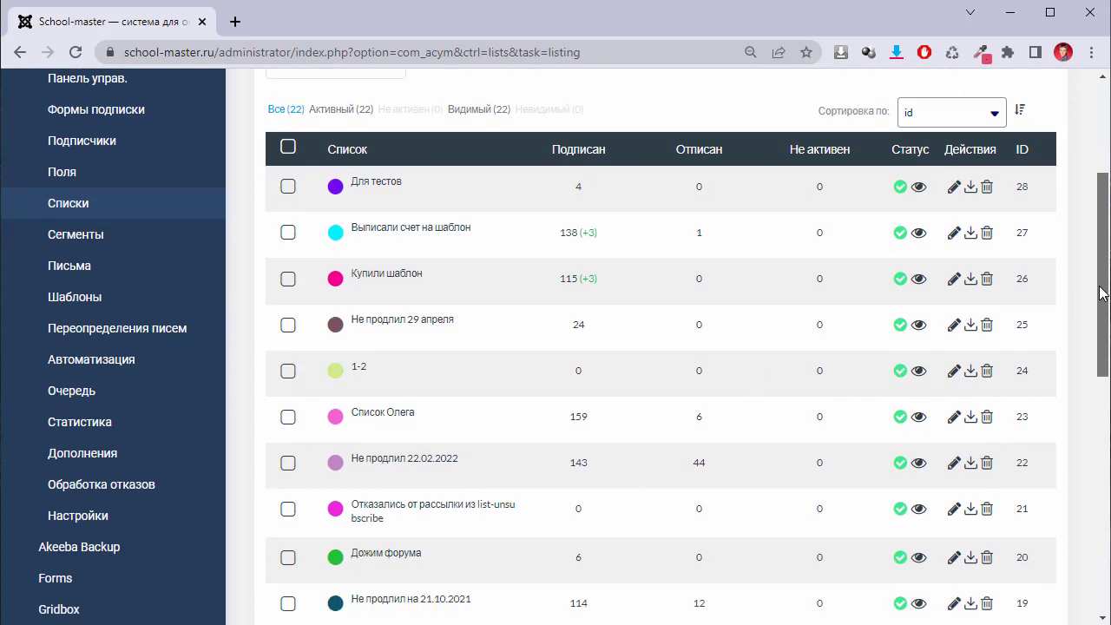
mouse_move(1103, 293)
left_mouse_down()
mouse_move(1094, 322)
mouse_move(1096, 288)
left_mouse_up()
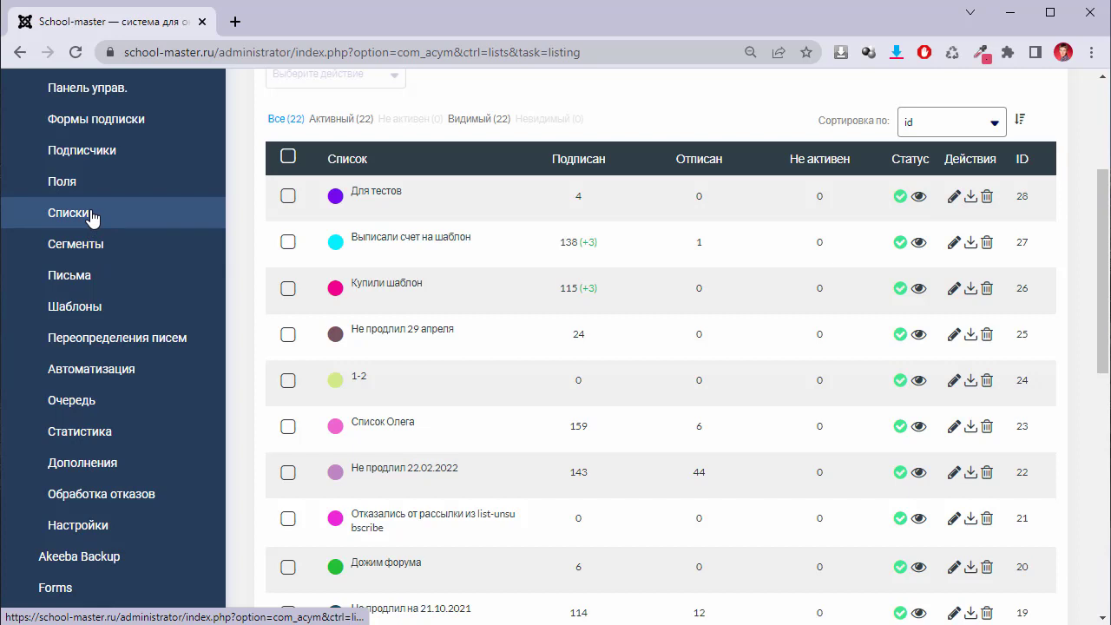
left_click(119, 247)
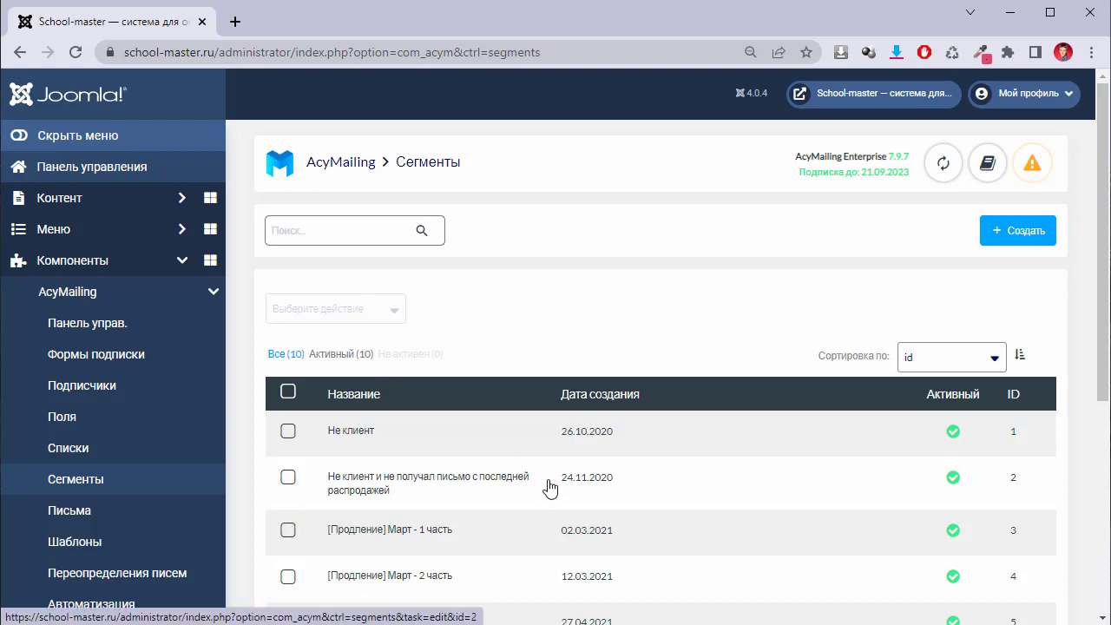
scroll(549, 488, "down", 2)
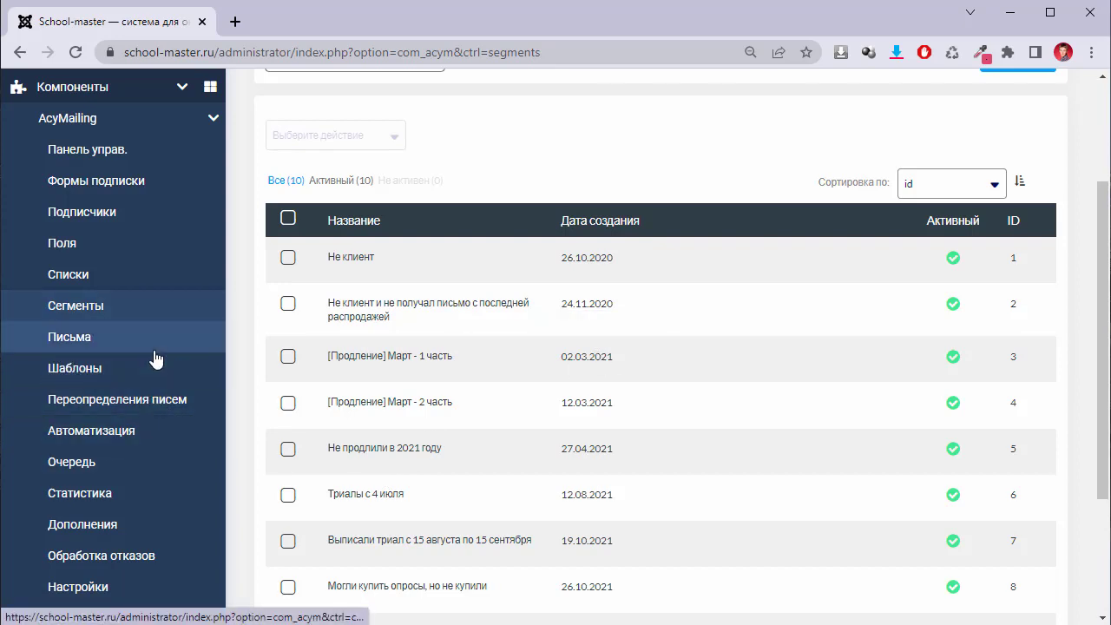
Browse the email templates and open the [School-master] Установка завершена template.
left_click(96, 373)
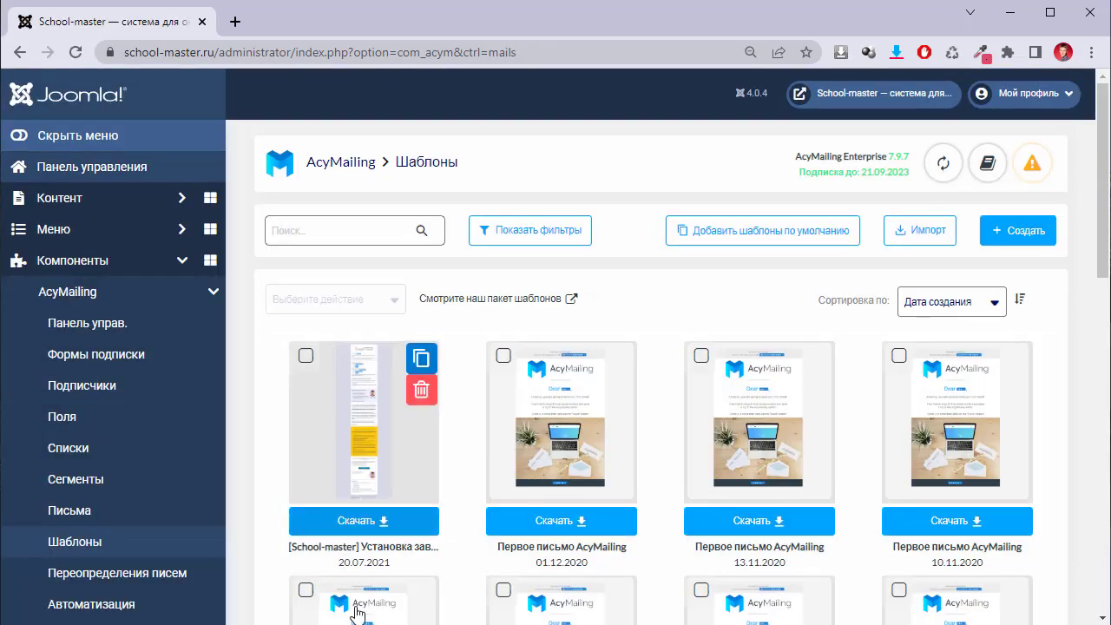
scroll(546, 535, "down", 2)
scroll(503, 528, "up", 2)
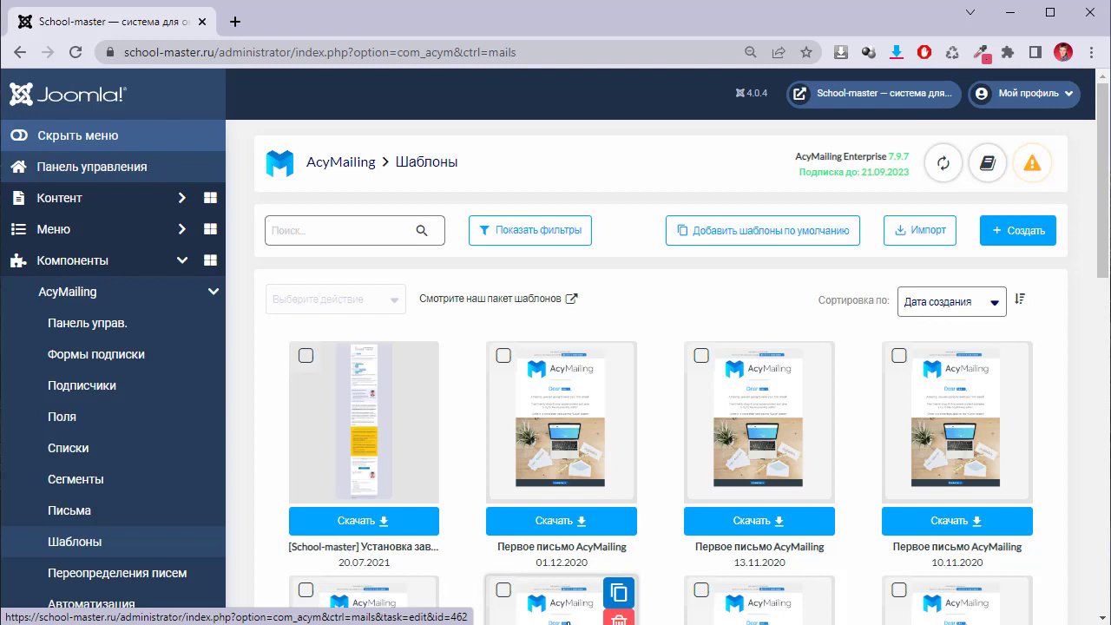
scroll(509, 548, "down", 2)
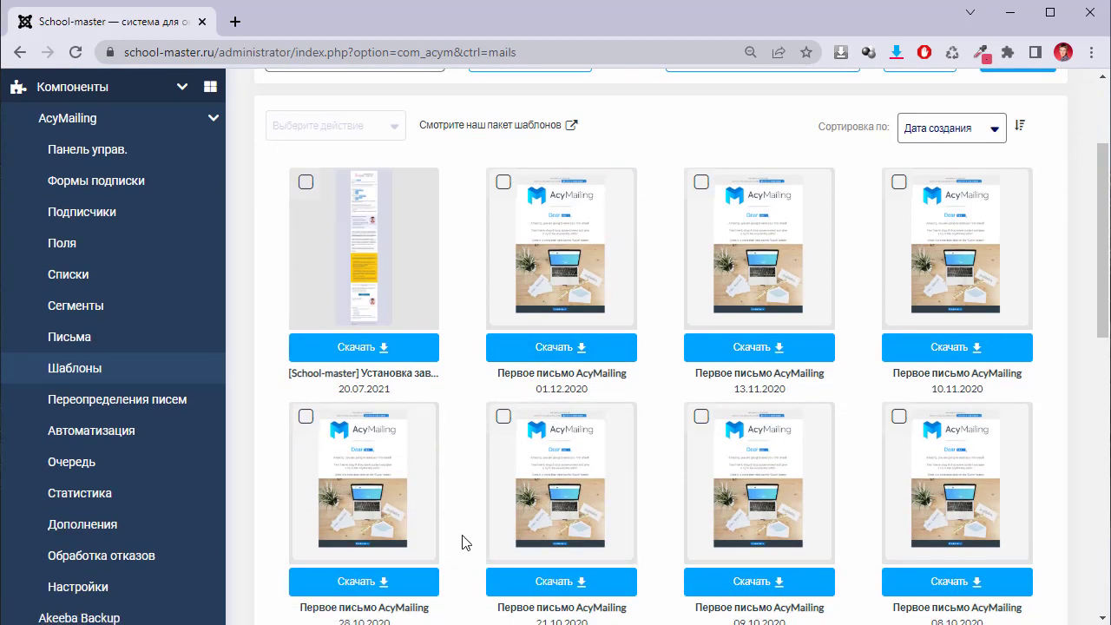
scroll(463, 542, "up", 1)
mouse_move(399, 382)
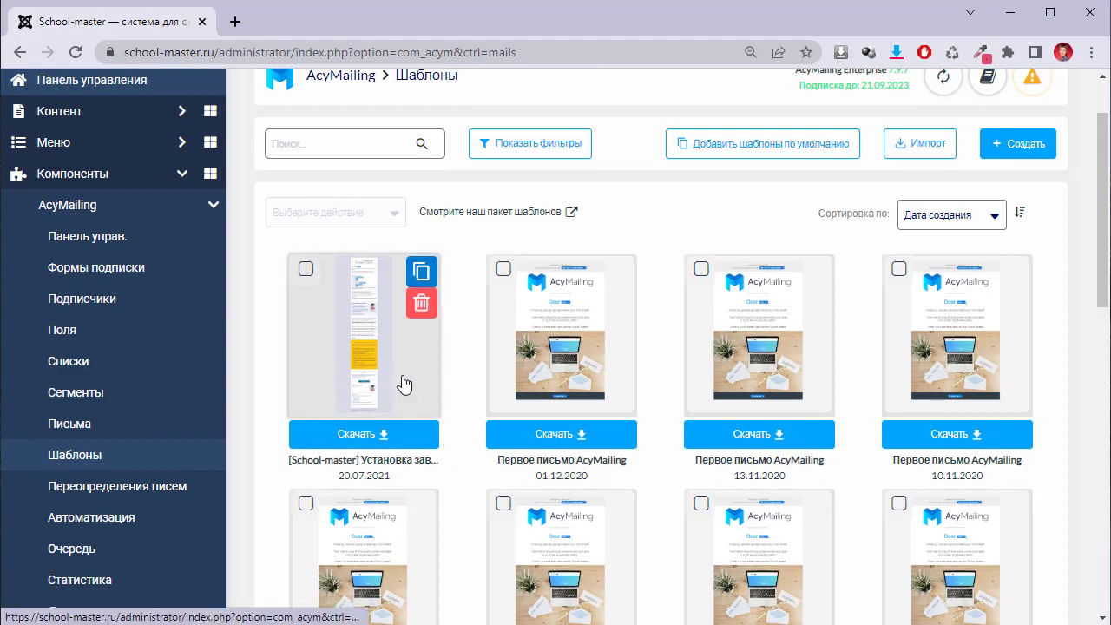
left_click(385, 391)
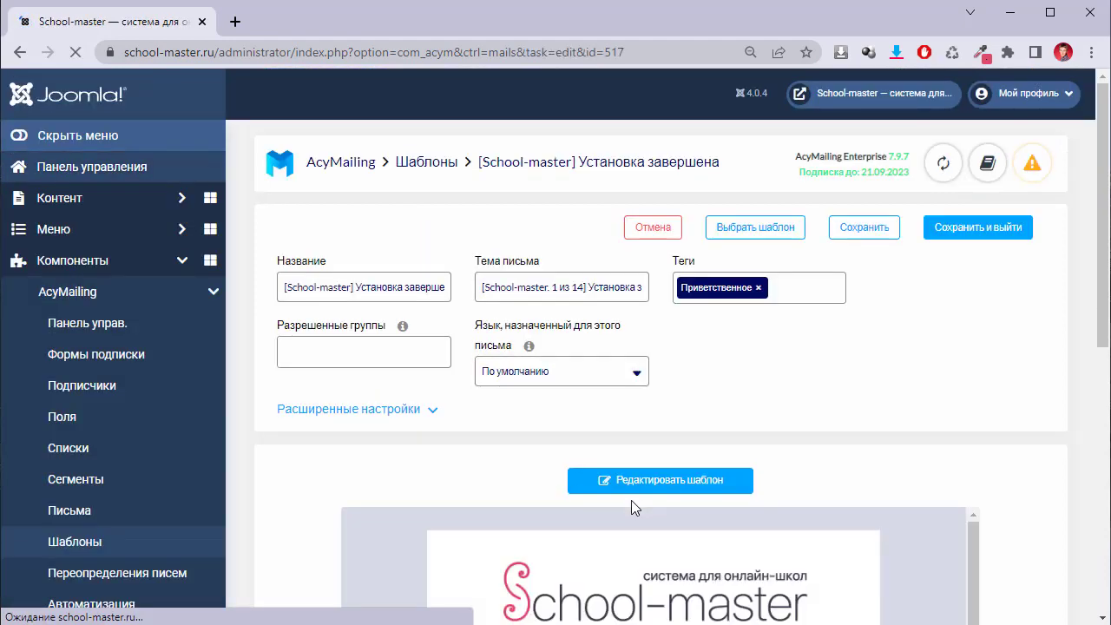
Read the template's email preview from the greeting through the access details, Перейти на сайт button and links to the unsubscribe footer.
scroll(906, 487, "down", 5)
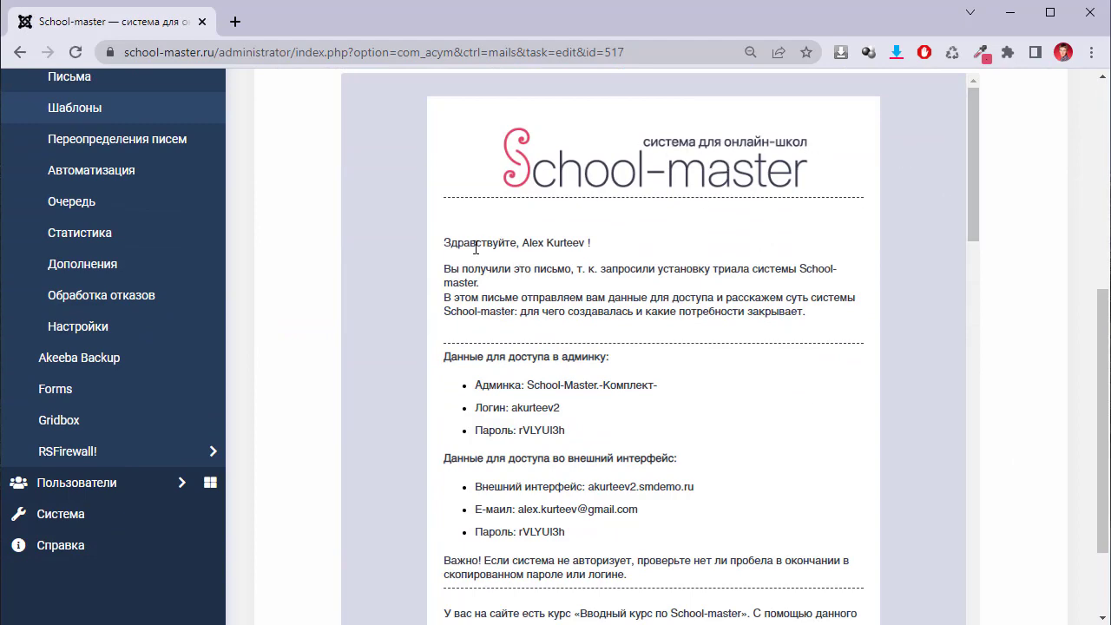
scroll(621, 272, "down", 2)
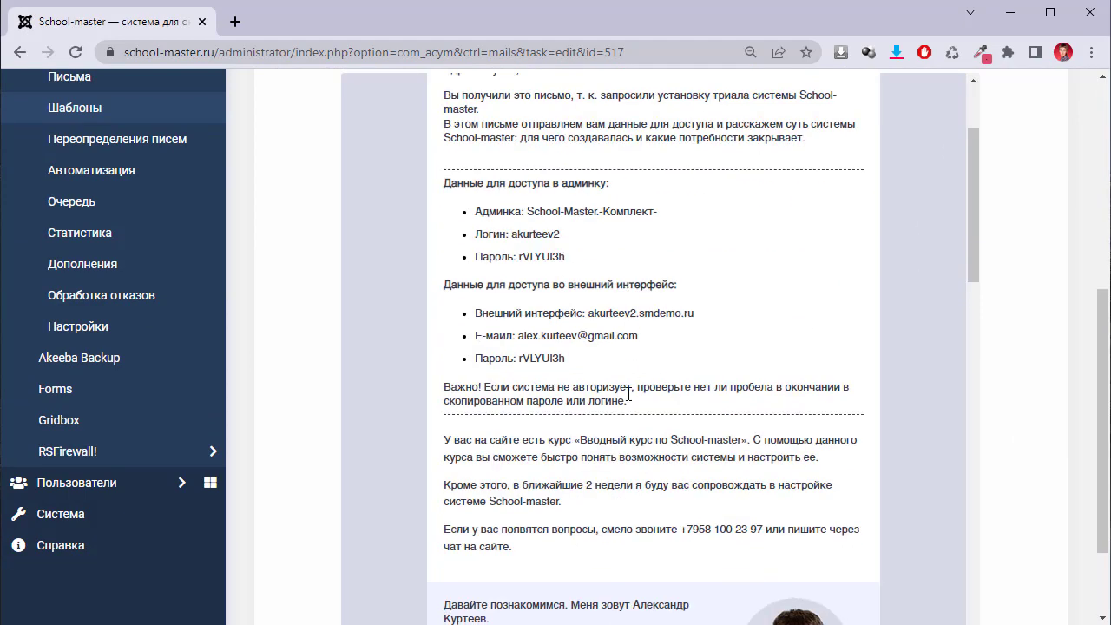
scroll(579, 396, "down", 4)
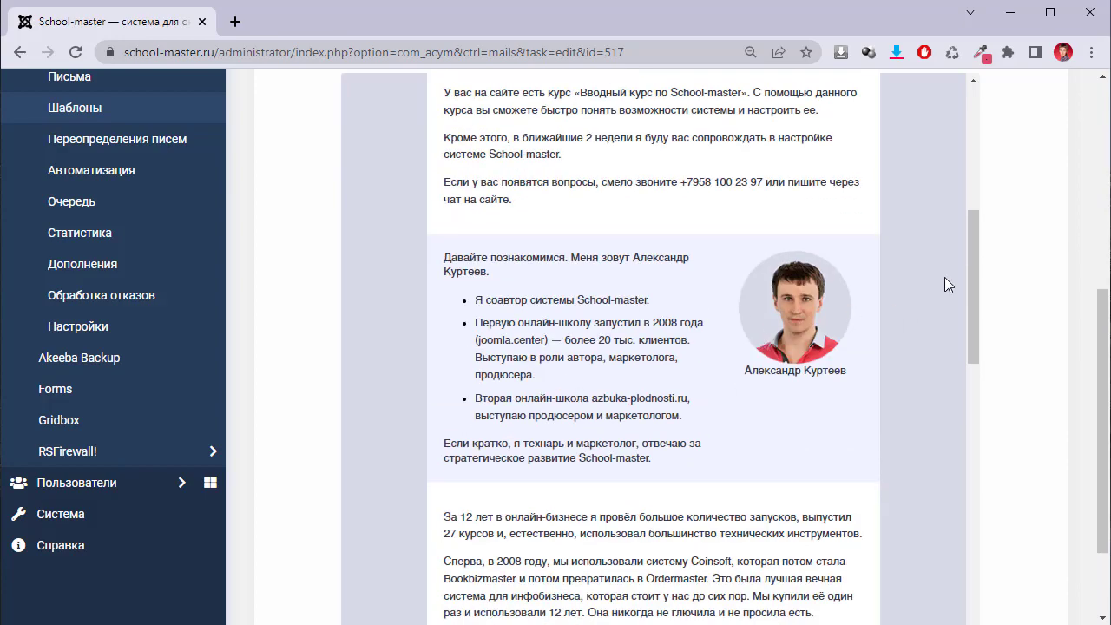
left_click_drag(971, 299, 952, 511)
scroll(683, 324, "down", 4)
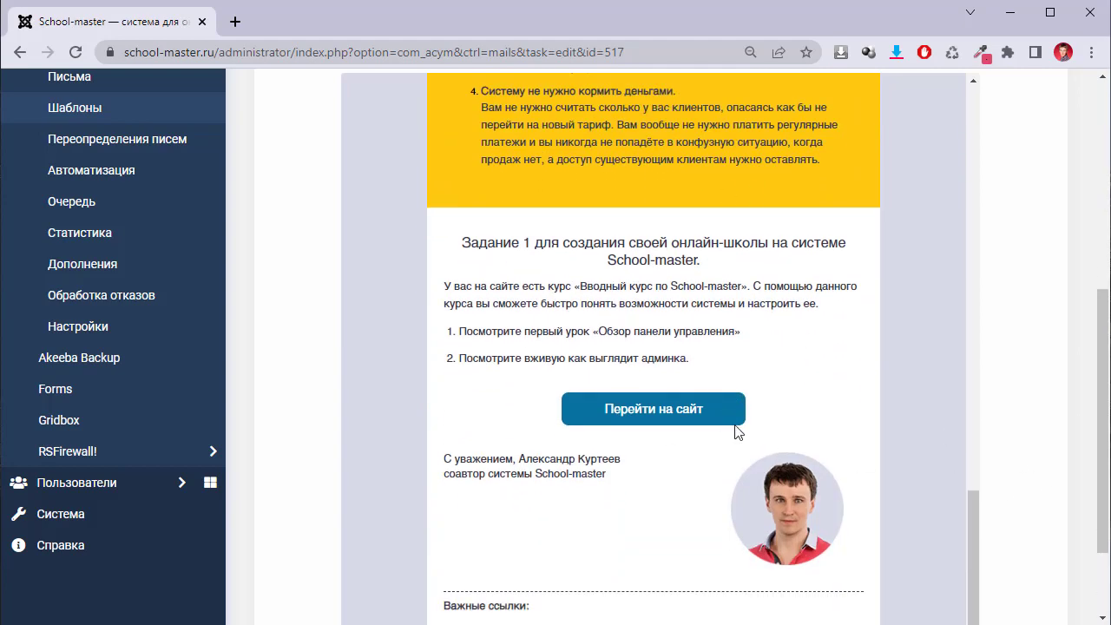
scroll(789, 434, "down", 3)
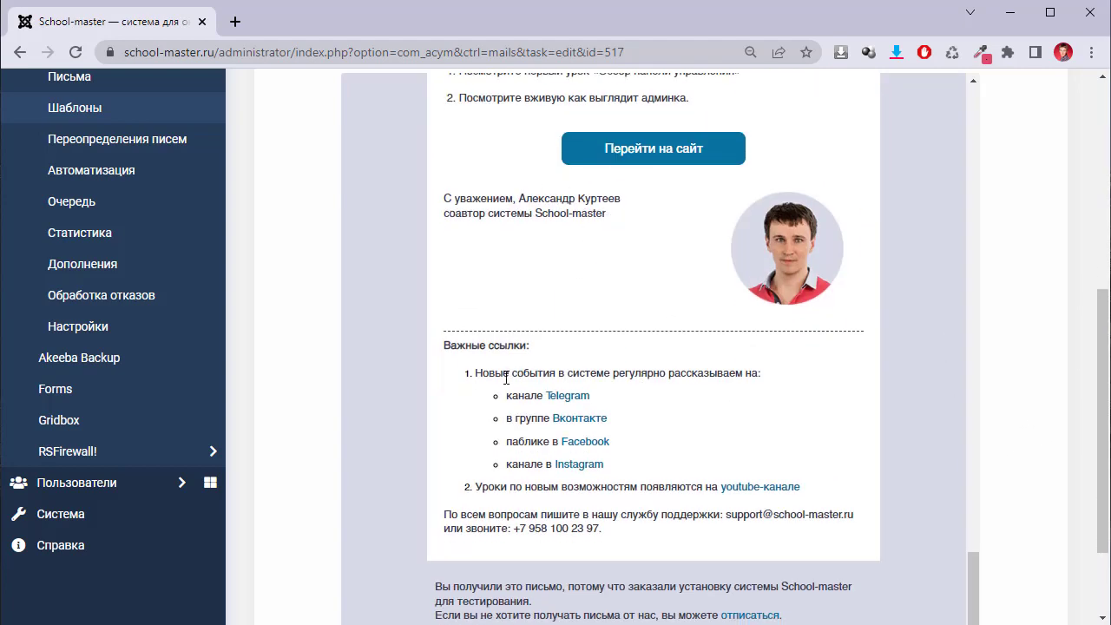
scroll(670, 521, "down", 2)
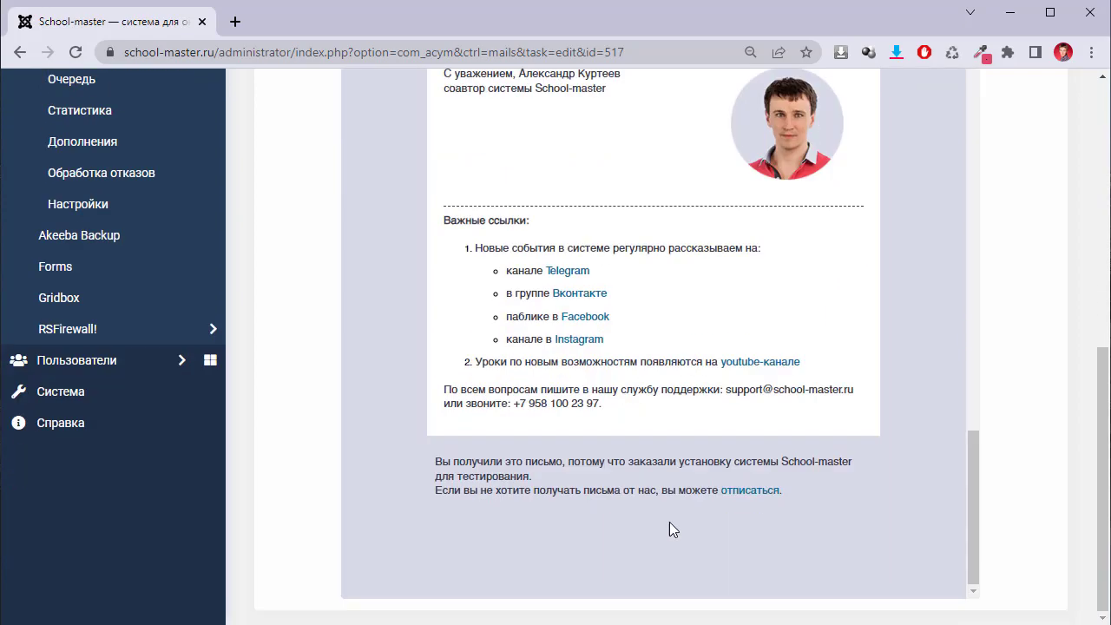
left_click_drag(976, 546, 914, 128)
scroll(882, 339, "up", 8)
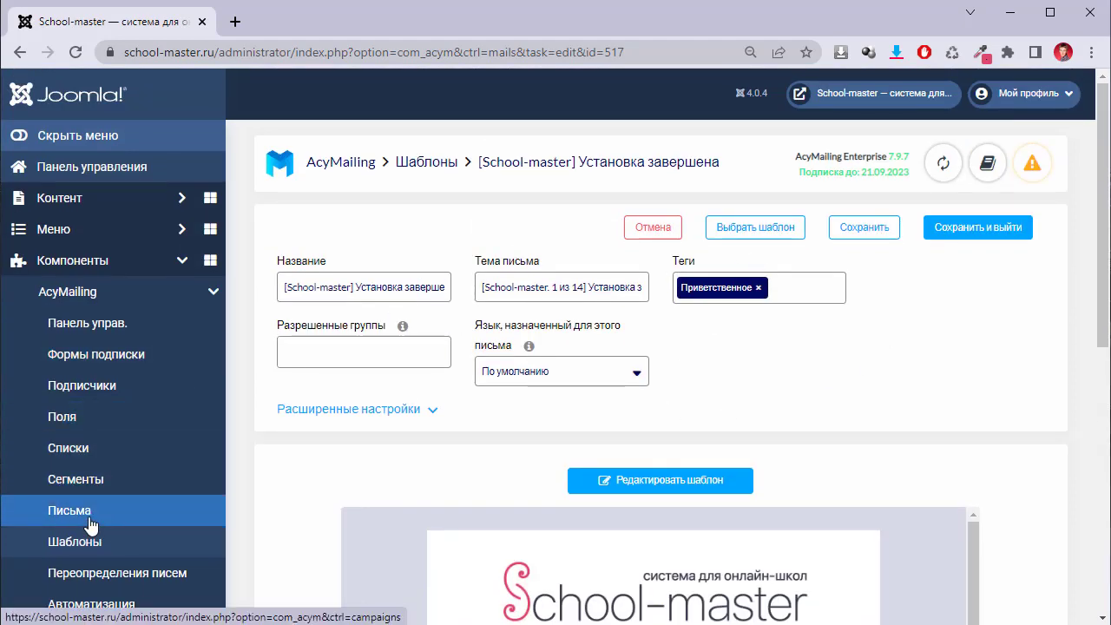
Open the emails section and check its welcome emails, regular campaigns and automatic campaigns.
left_click(90, 519)
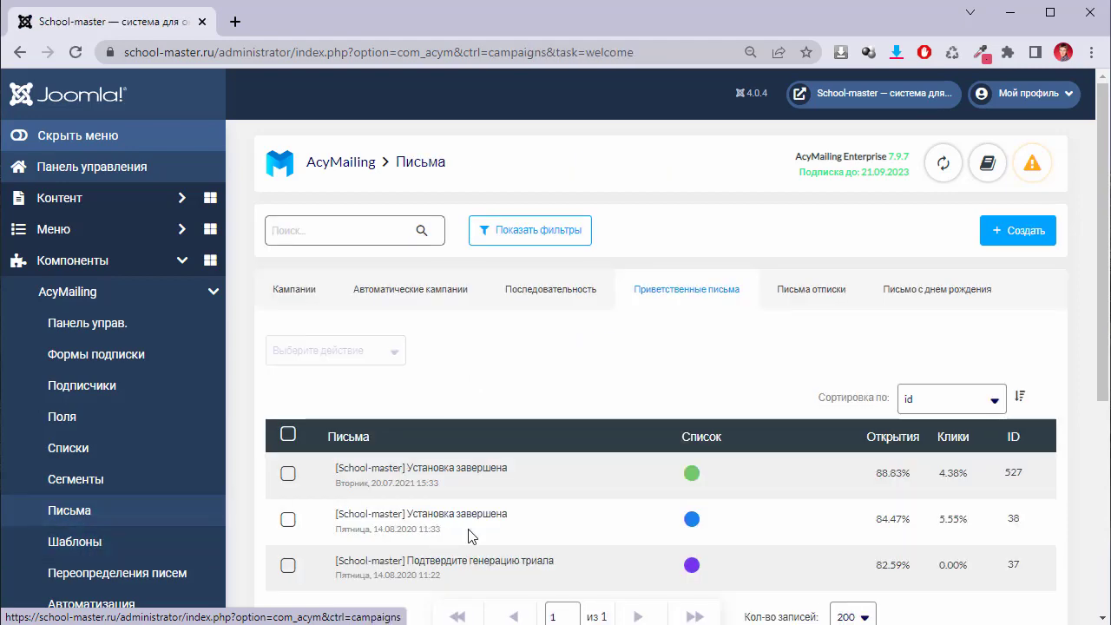
scroll(386, 525, "down", 1)
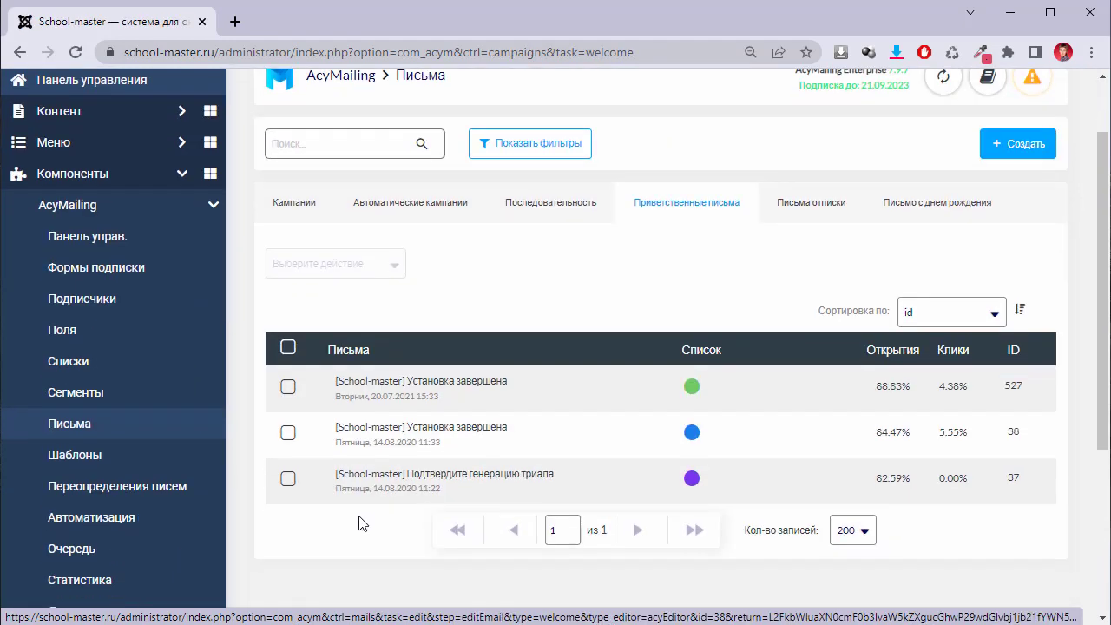
left_click(294, 208)
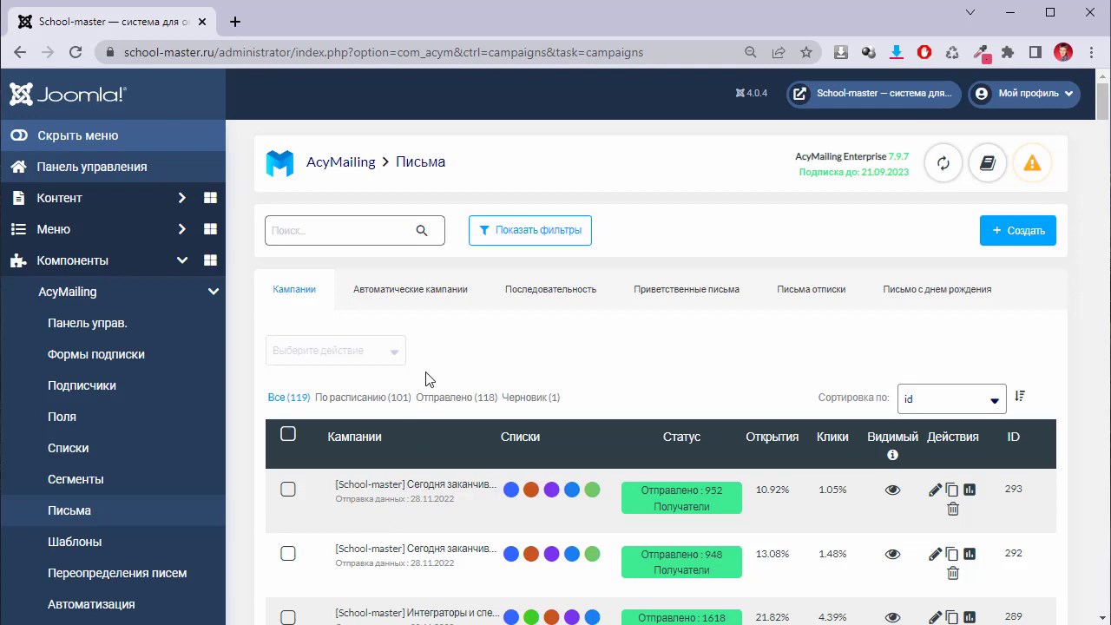
left_click(388, 293)
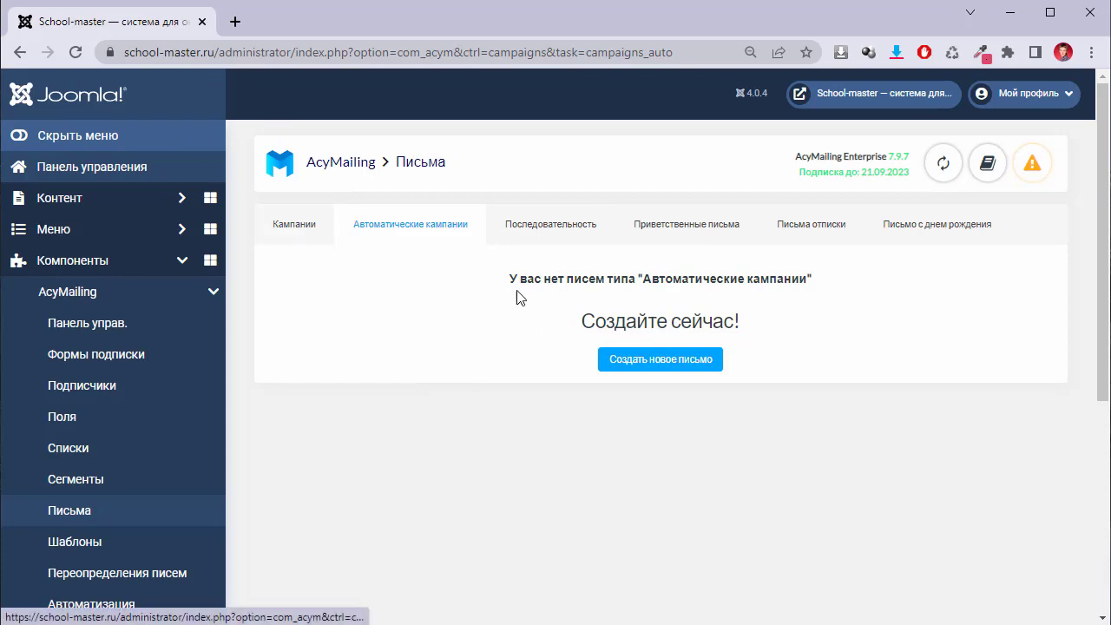
Open the email sequences and expand the Тест-драйв School-Master sequence to review the statistics of its individual emails.
left_click(558, 235)
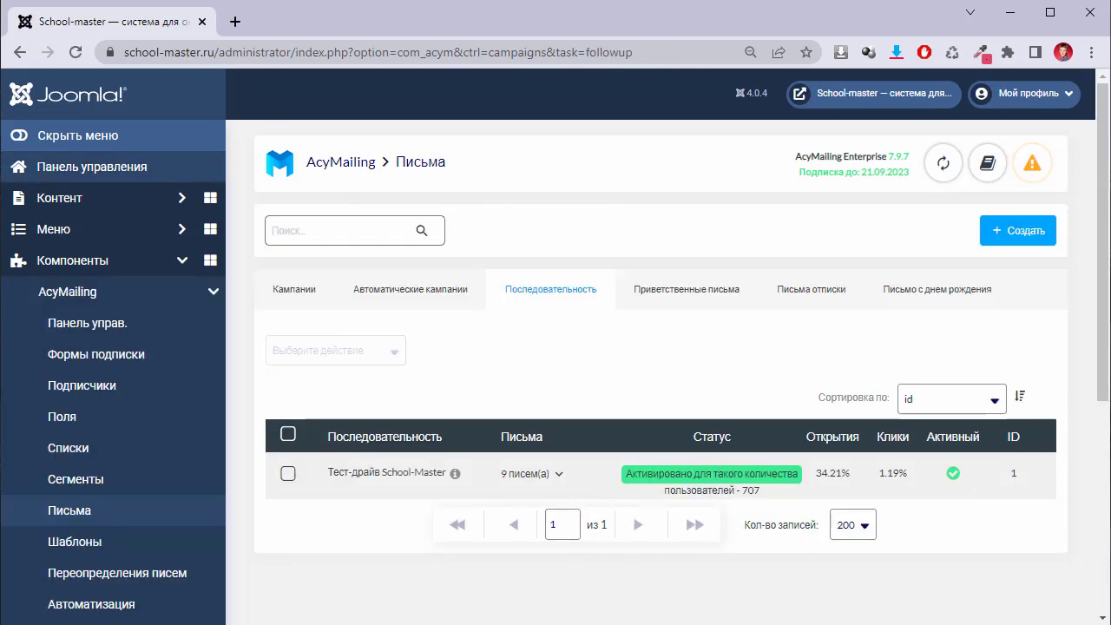
left_click(562, 480)
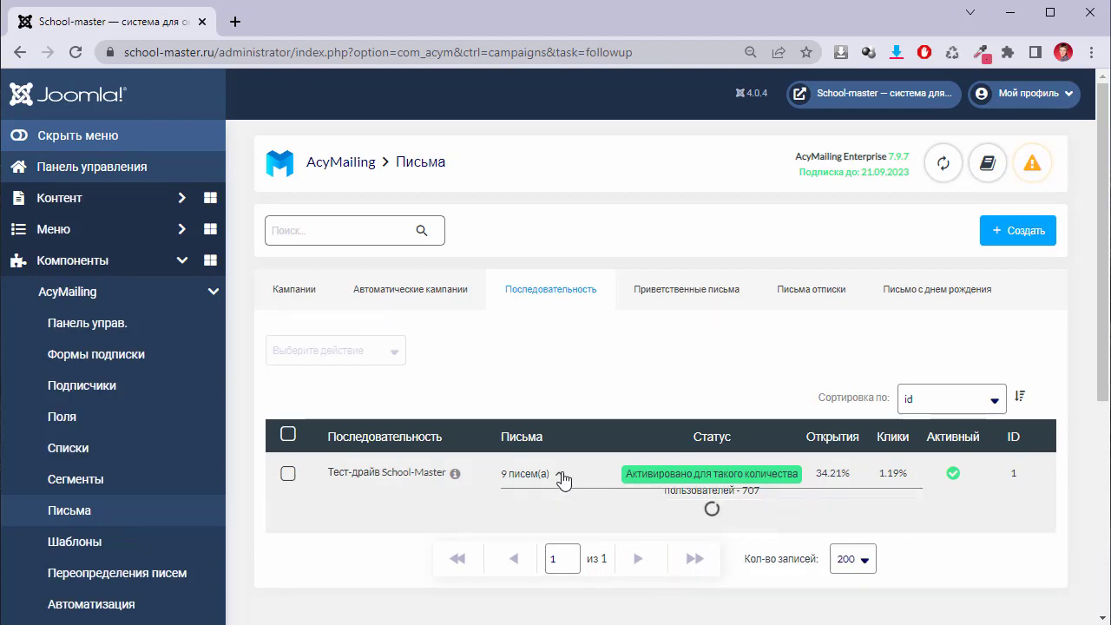
scroll(899, 543, "down", 2)
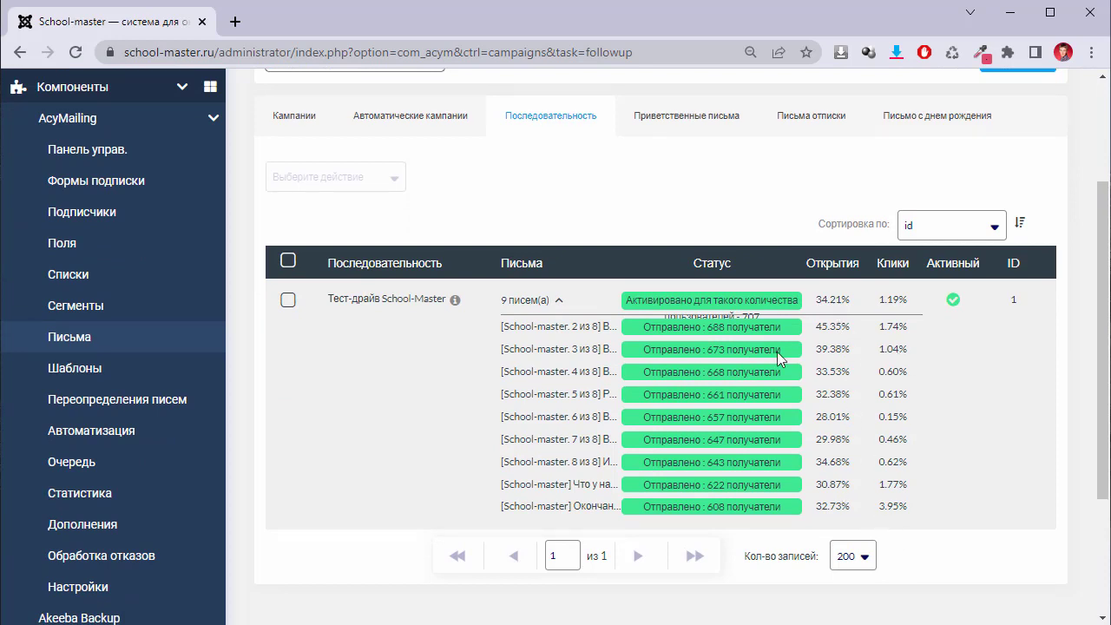
scroll(829, 415, "up", 2)
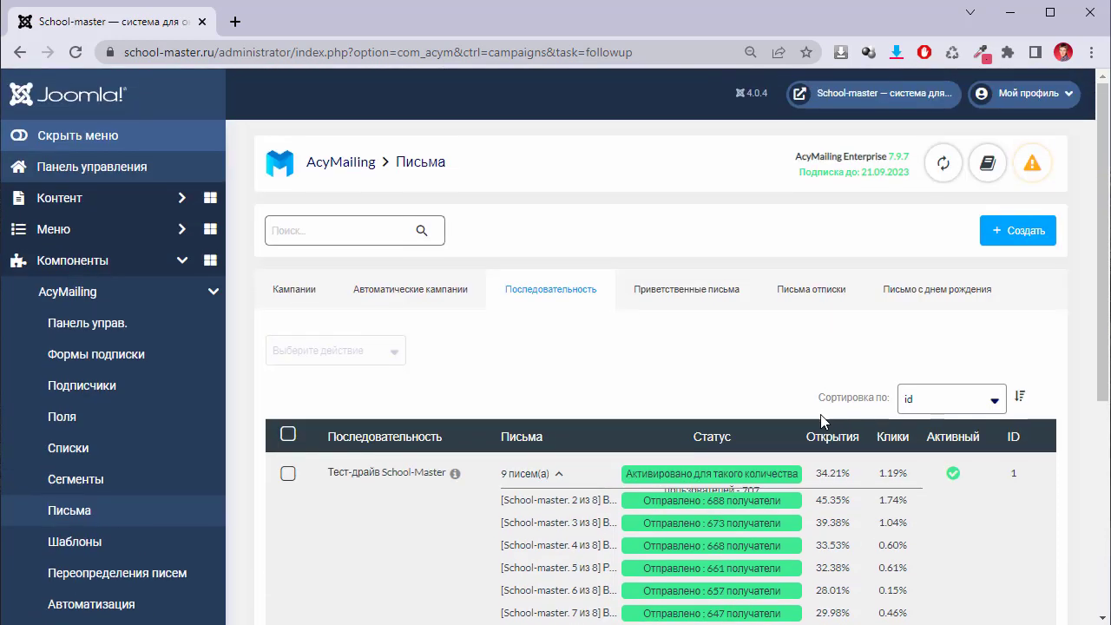
Review the list of welcome emails and check the unsubscribe emails.
left_click(717, 306)
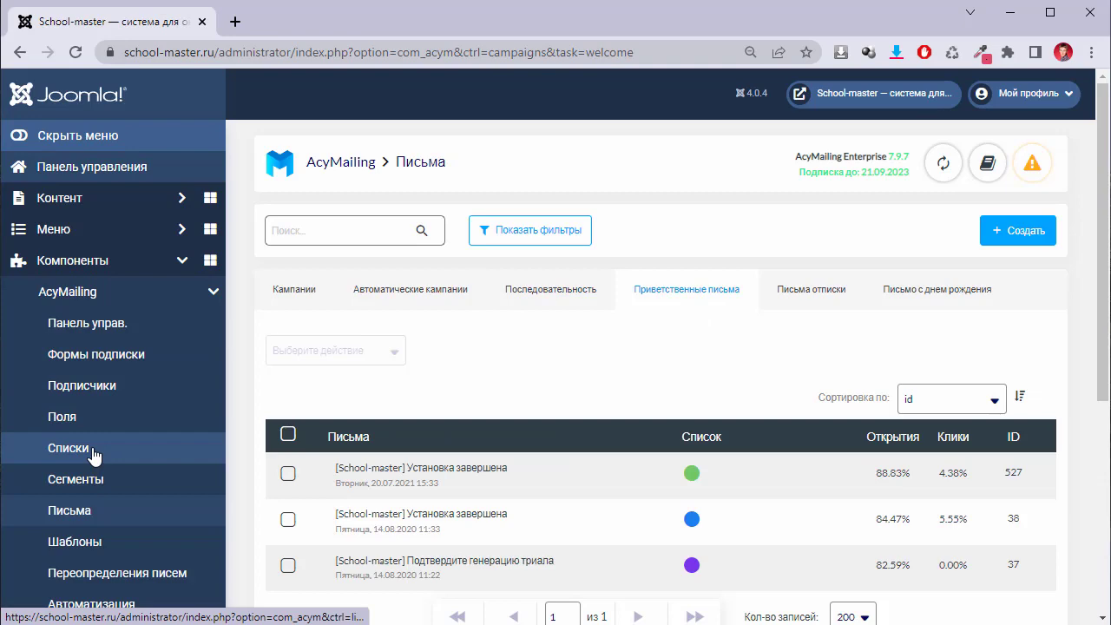
scroll(578, 483, "down", 3)
scroll(578, 484, "up", 2)
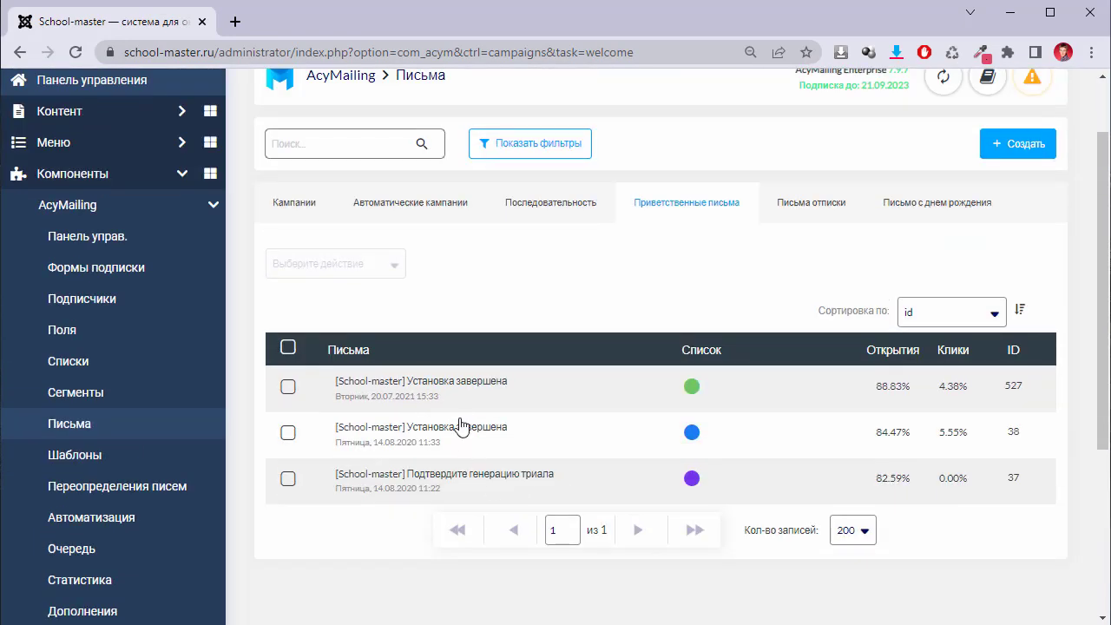
left_click(820, 219)
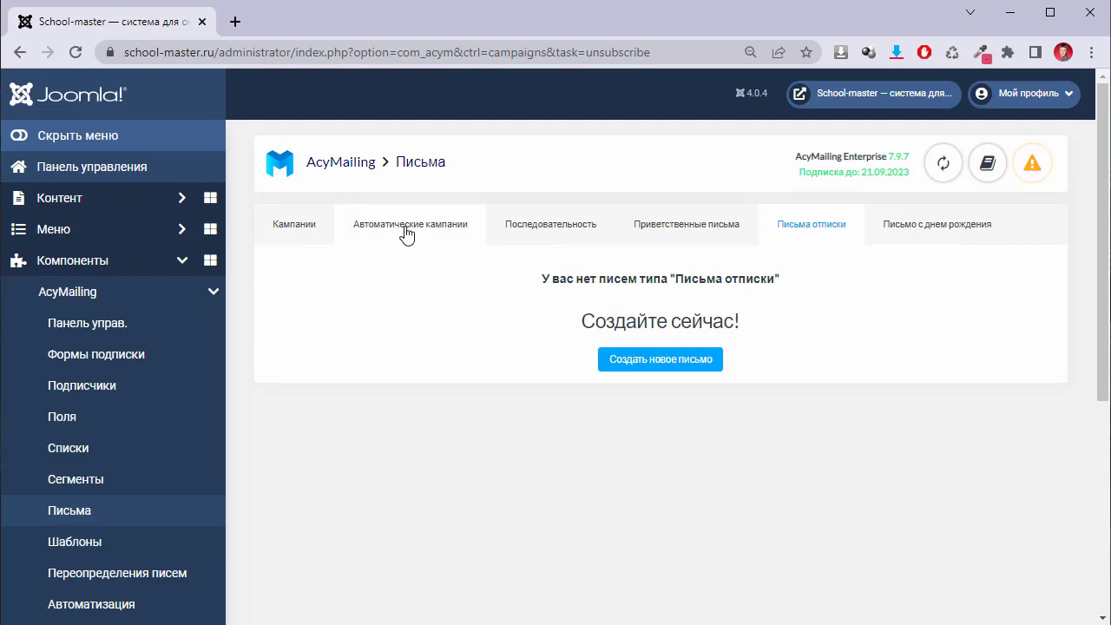
Return to the campaigns, open [School-master] Интеграторы и специалисты по School-master and view its email settings and preview.
left_click(309, 230)
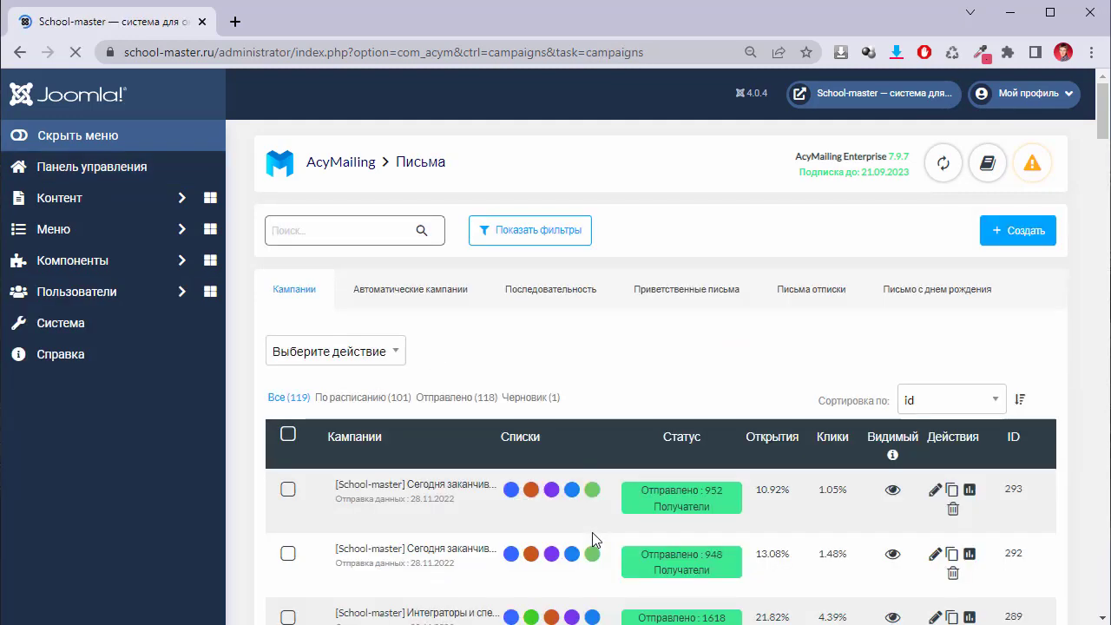
scroll(592, 532, "down", 4)
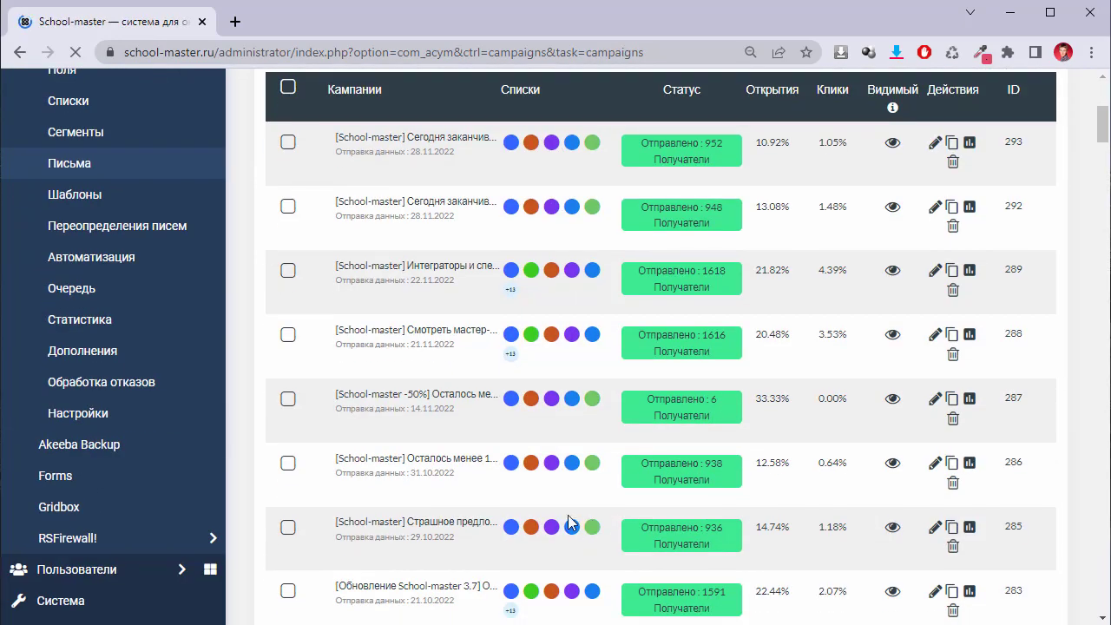
left_click(453, 269)
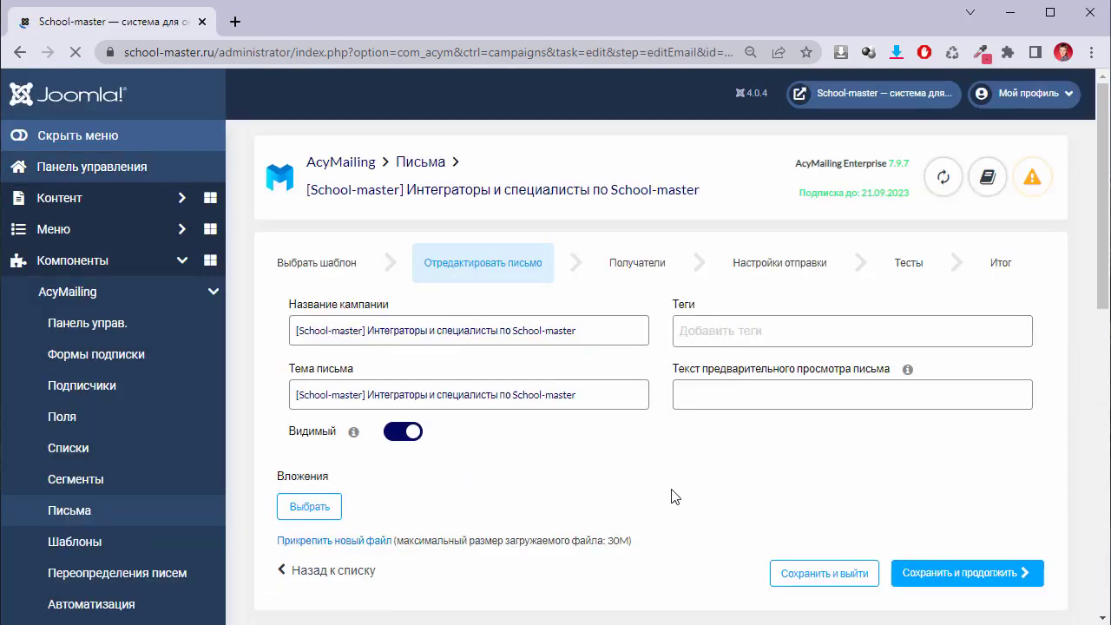
scroll(669, 496, "down", 2)
scroll(652, 496, "down", 4)
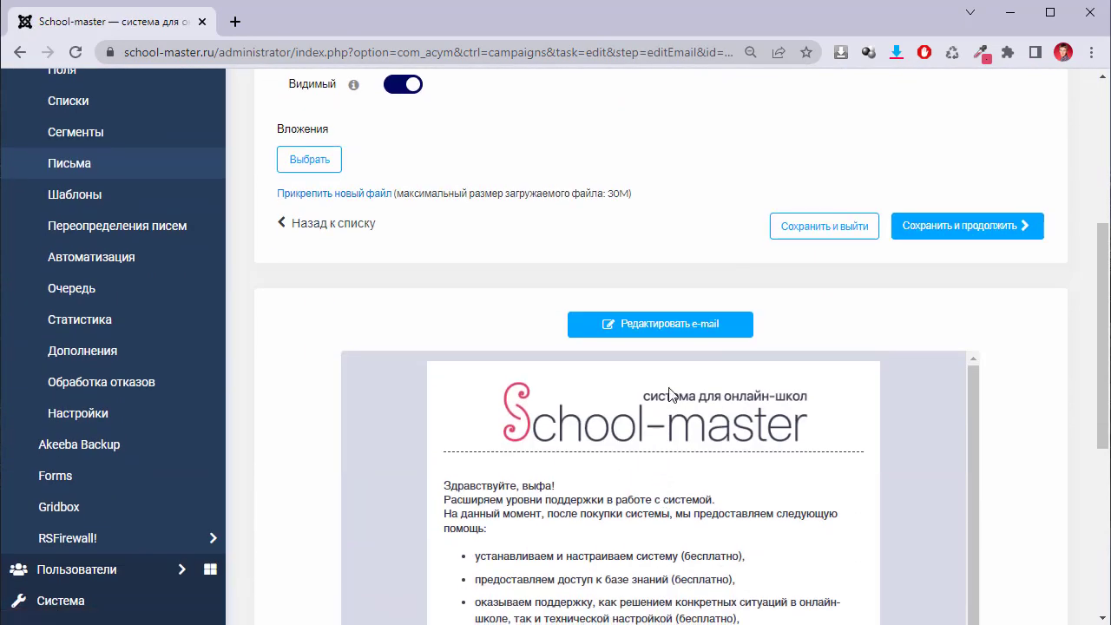
Open the campaign email in the editor, inspect its intro text block's dynamic text options, and show the available zones and blocks.
left_click(686, 330)
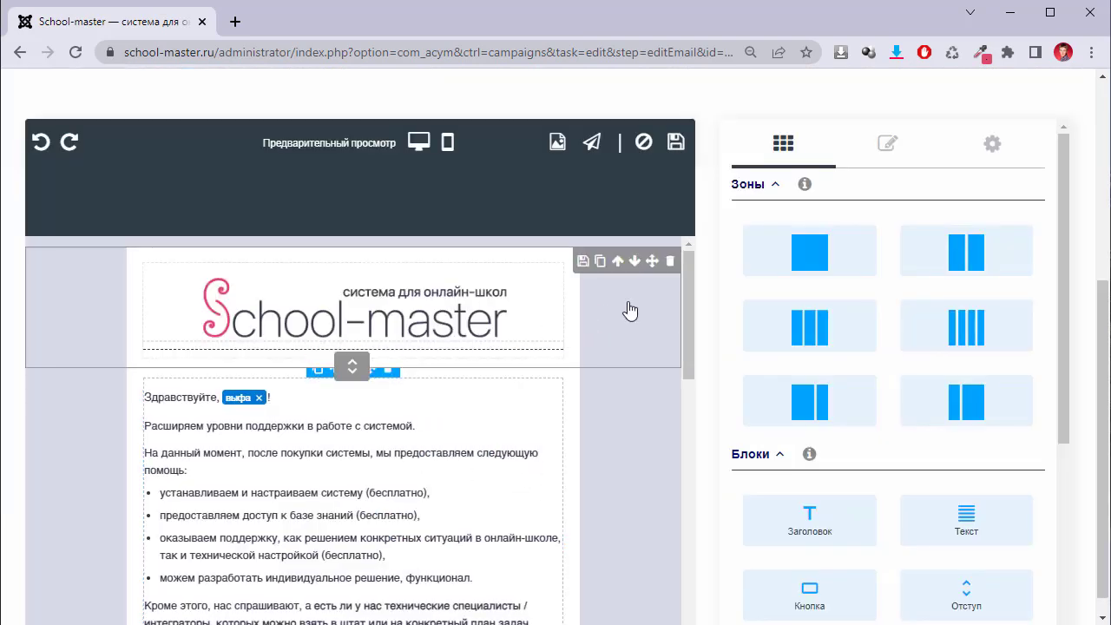
left_click(350, 491)
scroll(280, 449, "down", 2)
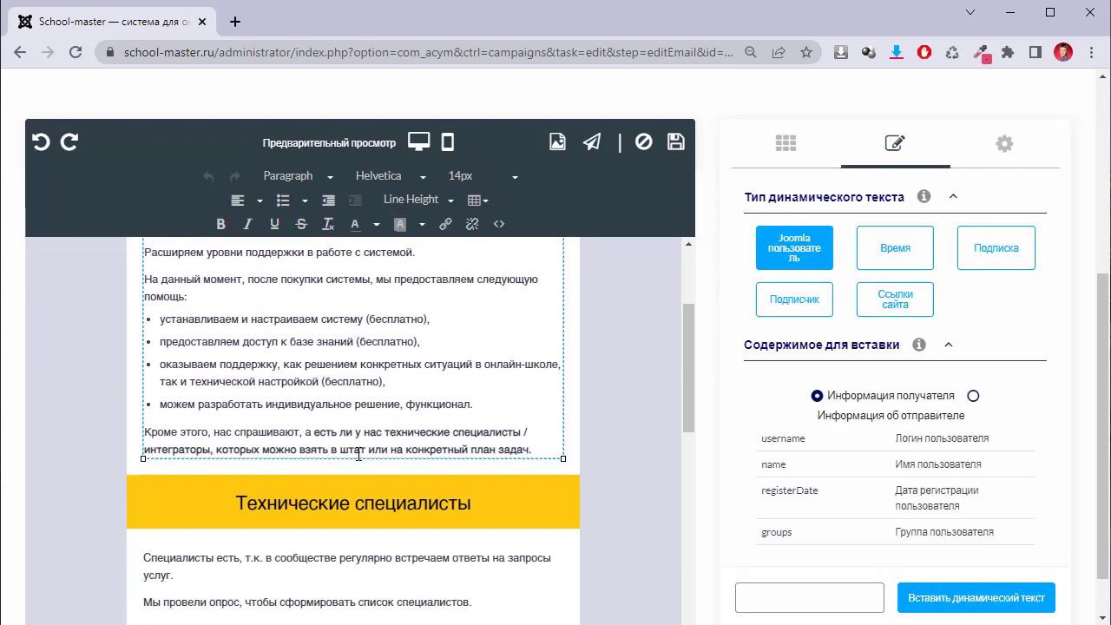
left_click(786, 144)
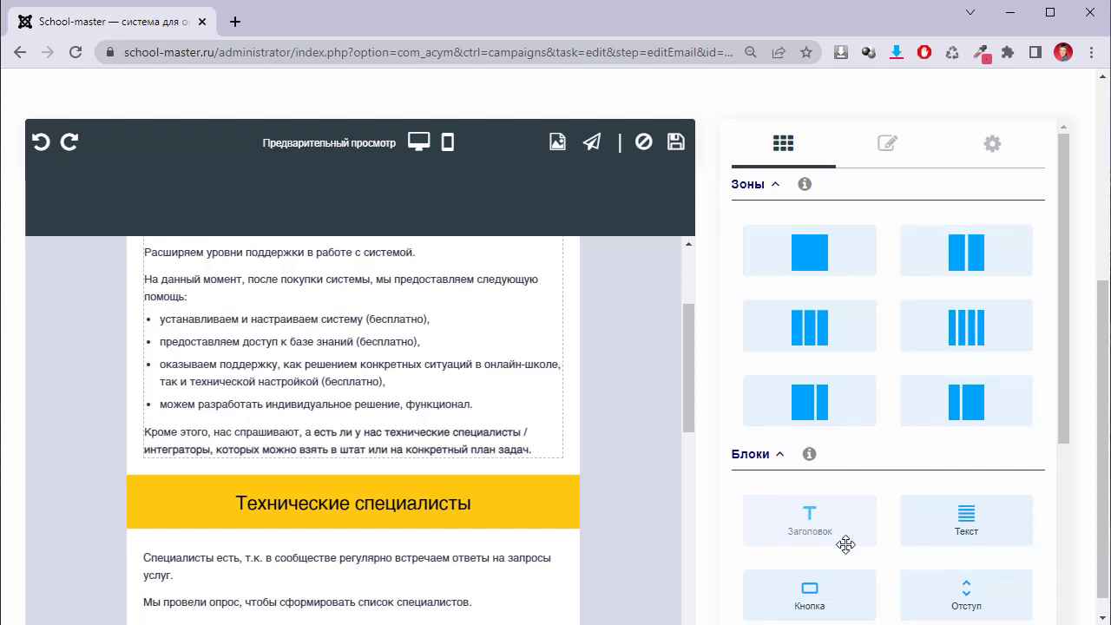
Insert a single-column zone above the Технические специалисты heading and place a Кнопка block in it.
left_click_drag(806, 251, 291, 473)
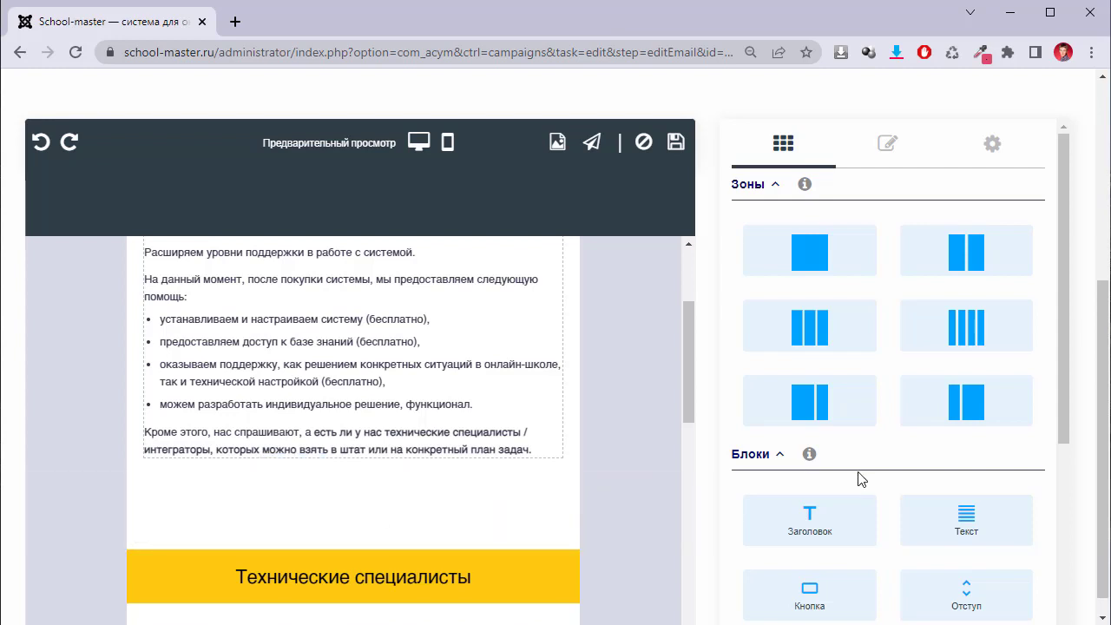
scroll(912, 522, "down", 2)
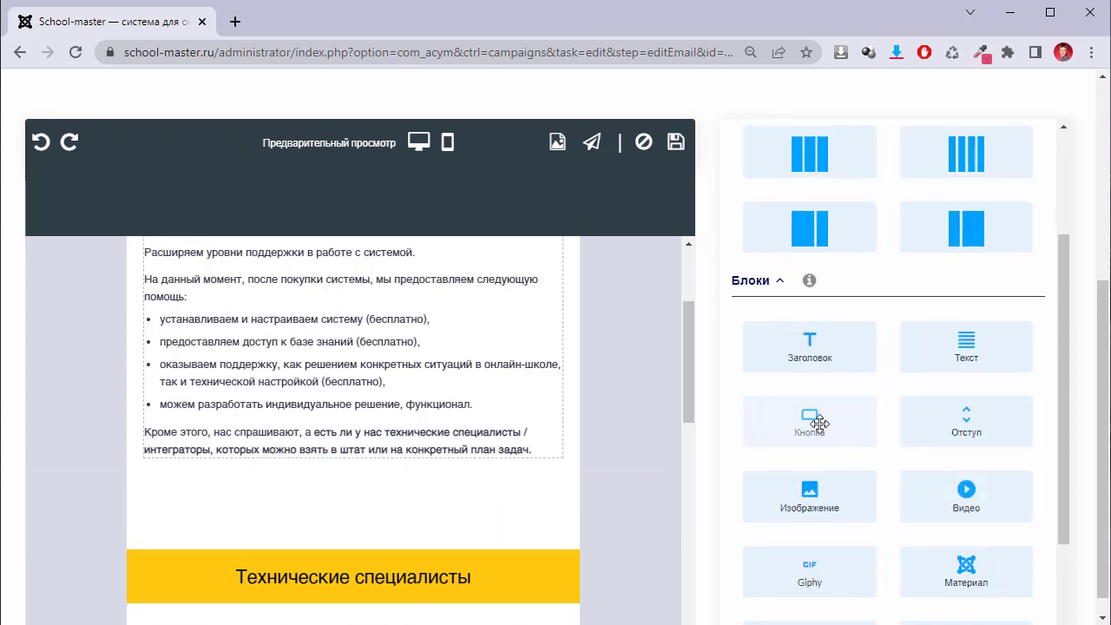
left_click_drag(810, 429, 281, 512)
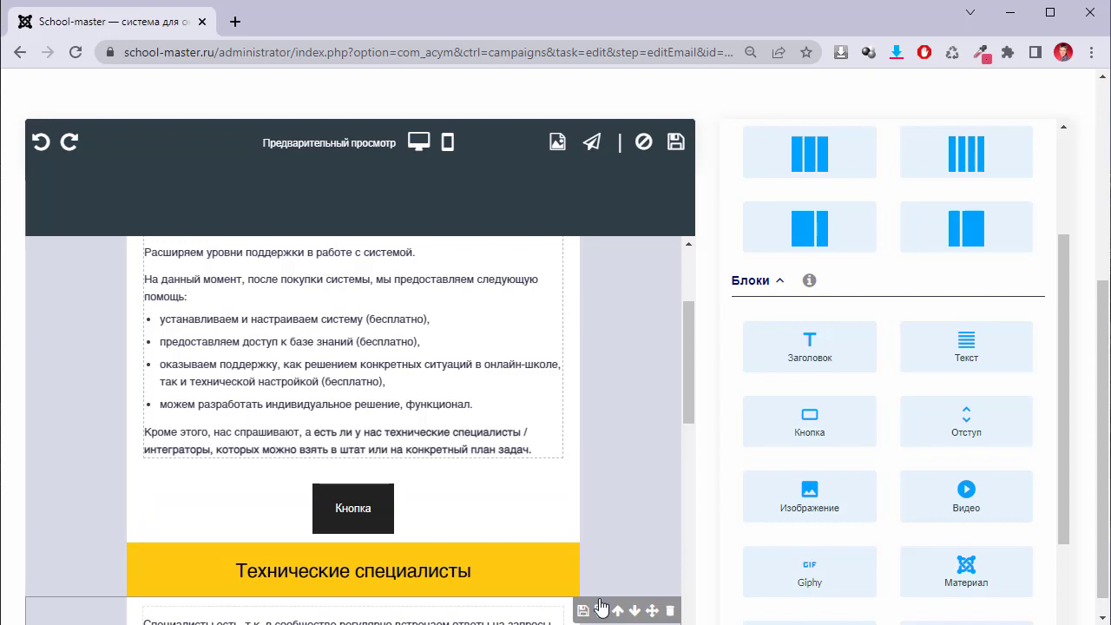
scroll(903, 408, "up", 2)
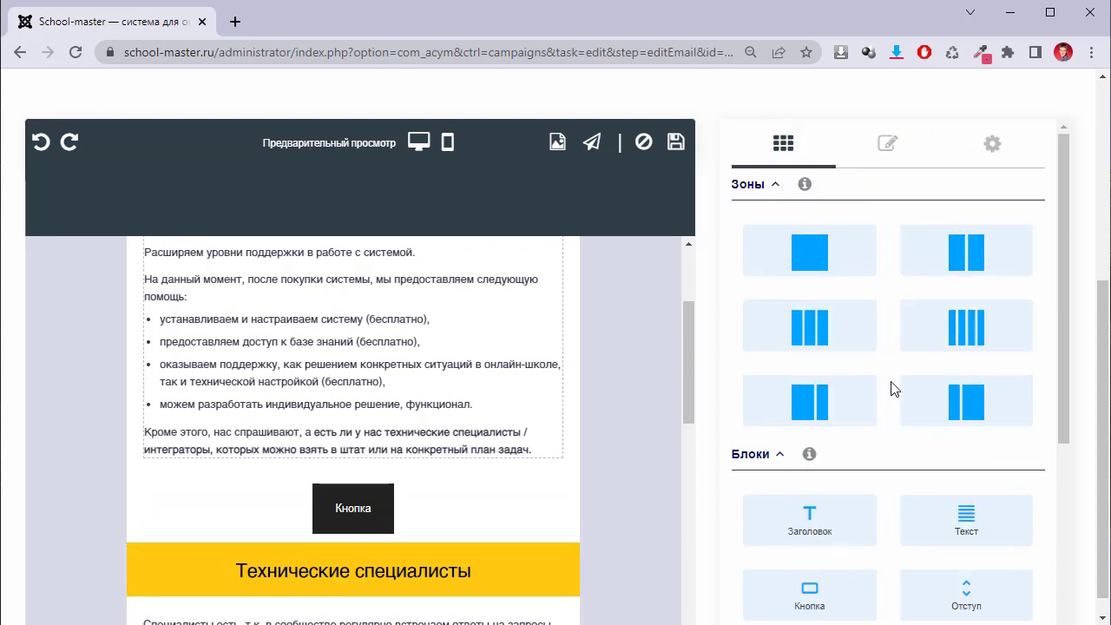
Compare the new button's Отписаться and Подтверждение подписки types and their settings, and return its type to Призыв к действию.
left_click(890, 146)
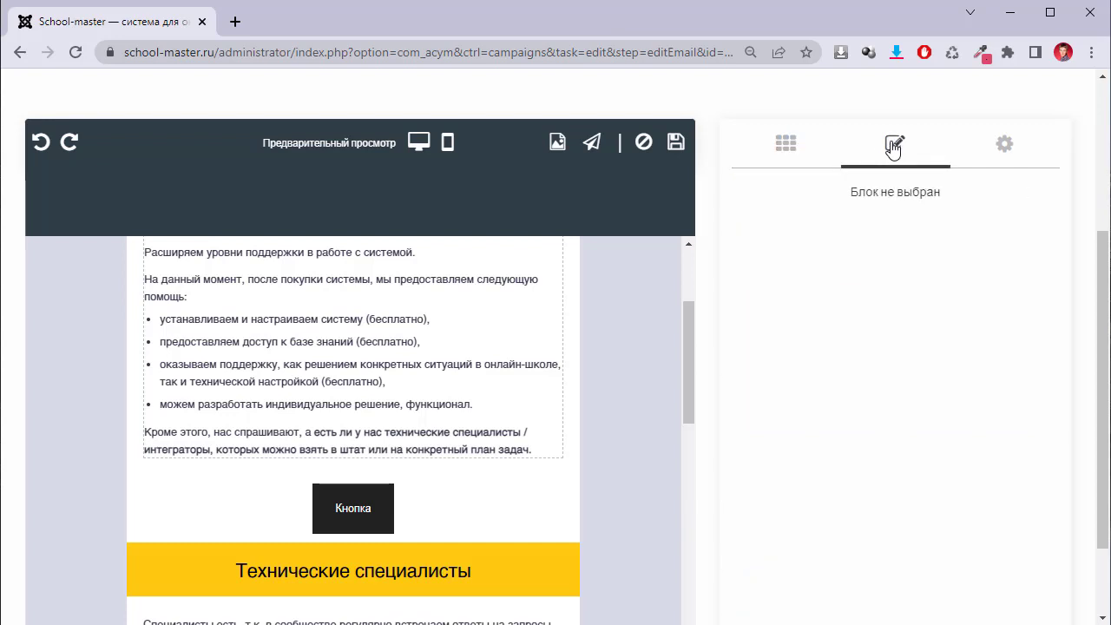
left_click(360, 511)
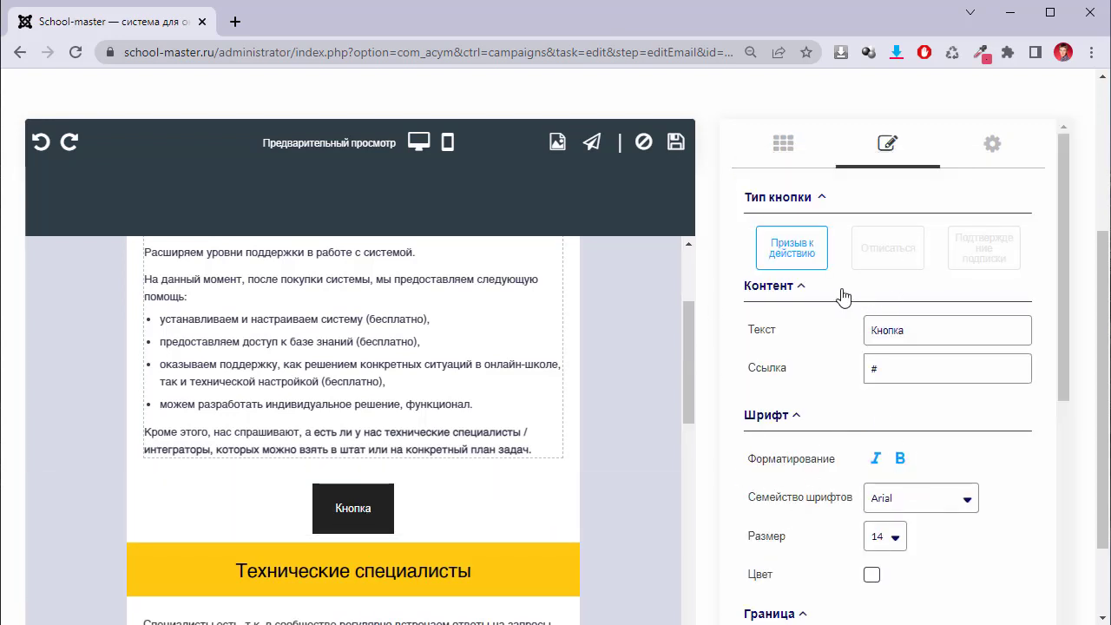
left_click(910, 254)
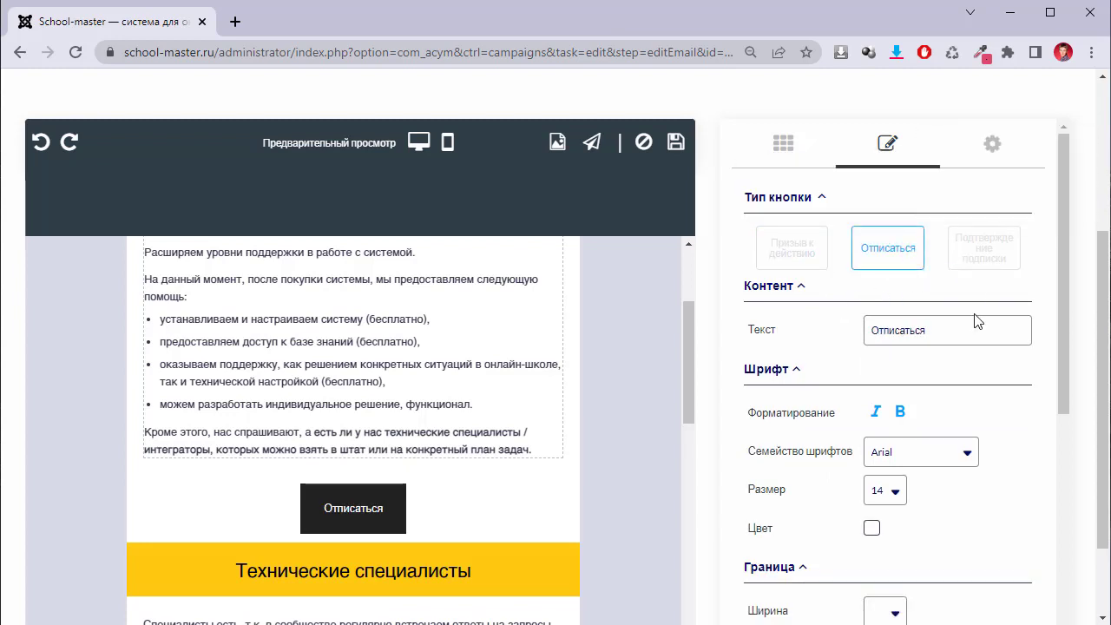
left_click(983, 260)
scroll(1006, 374, "down", 5)
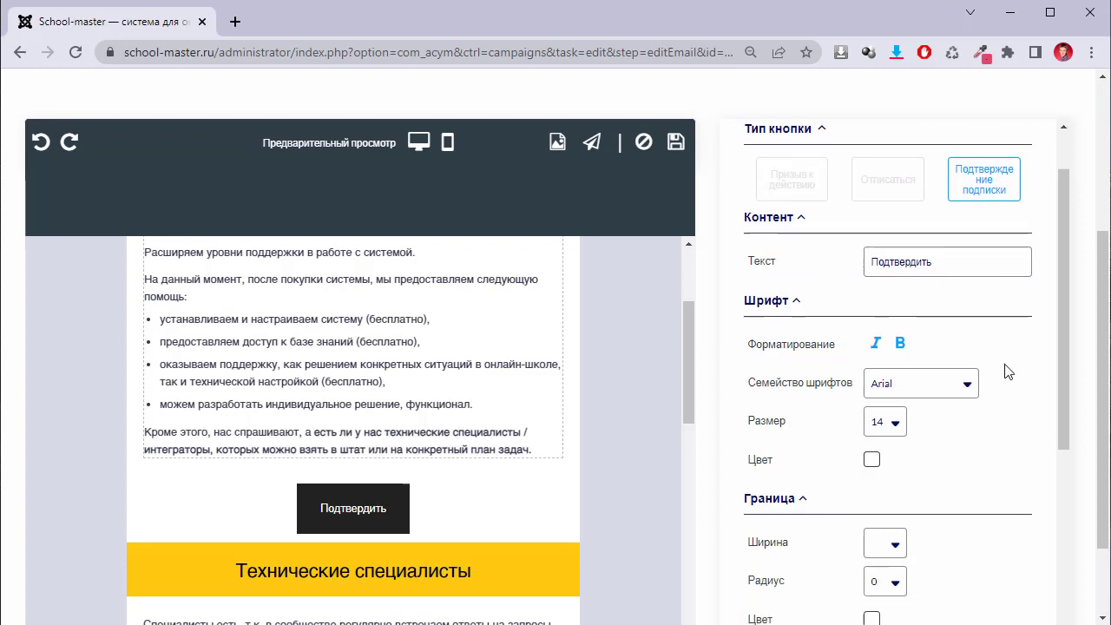
scroll(999, 433, "up", 3)
scroll(998, 433, "down", 3)
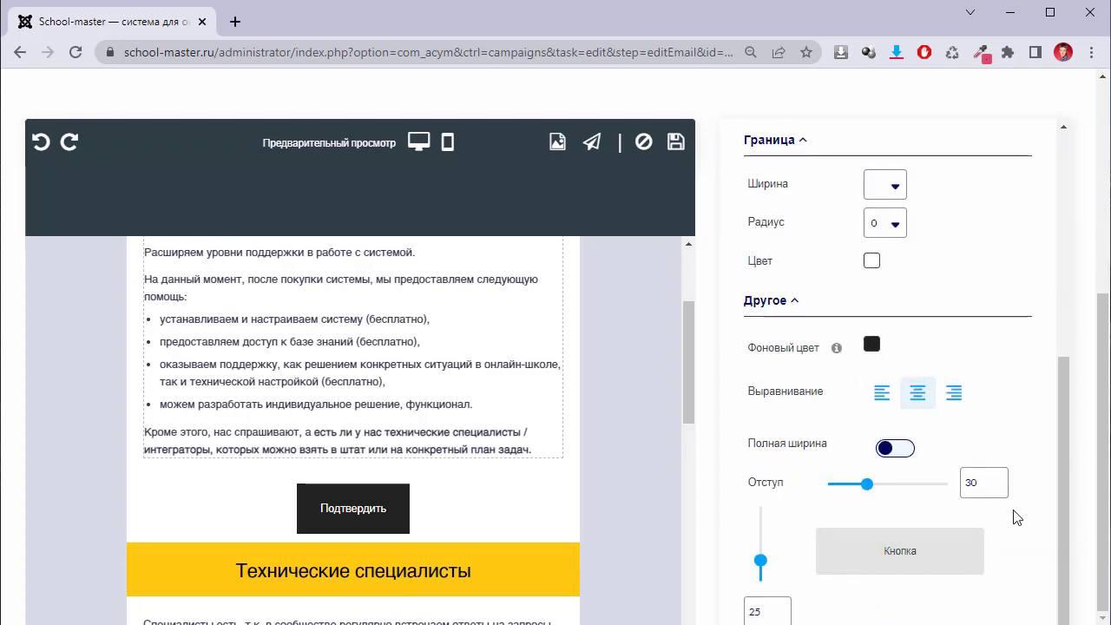
scroll(1014, 517, "up", 5)
left_click(895, 257)
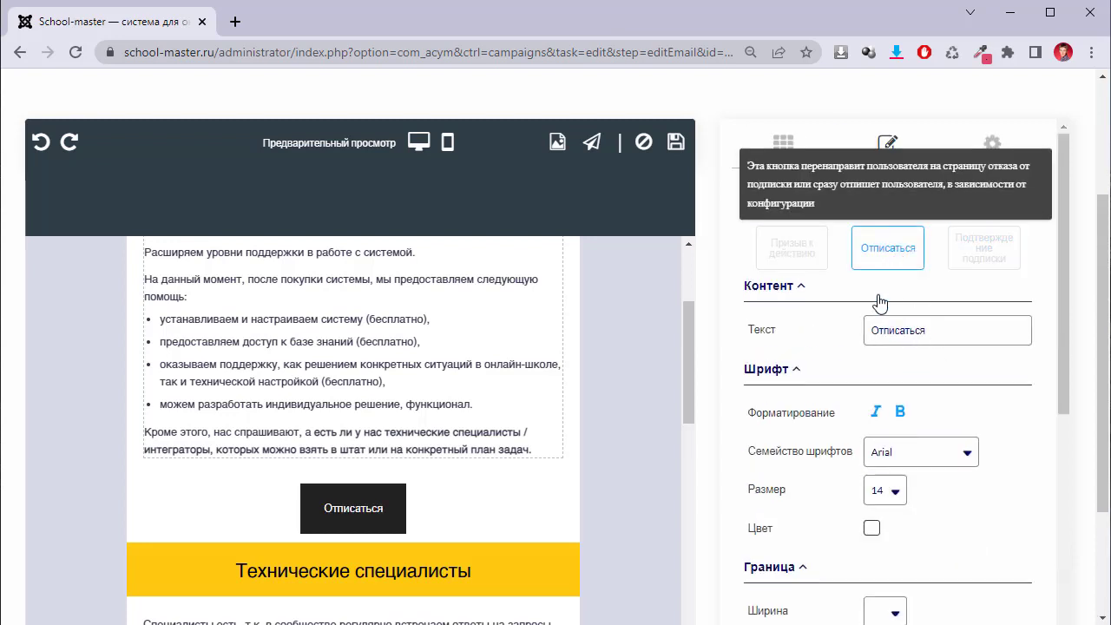
scroll(1039, 400, "down", 5)
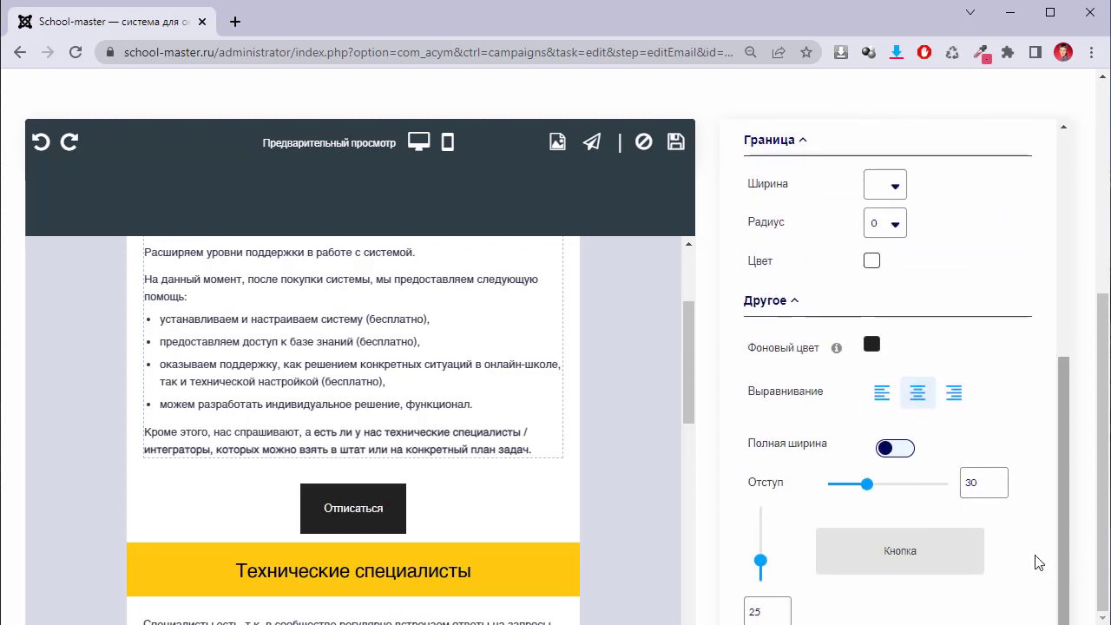
scroll(987, 449, "up", 5)
left_click(792, 252)
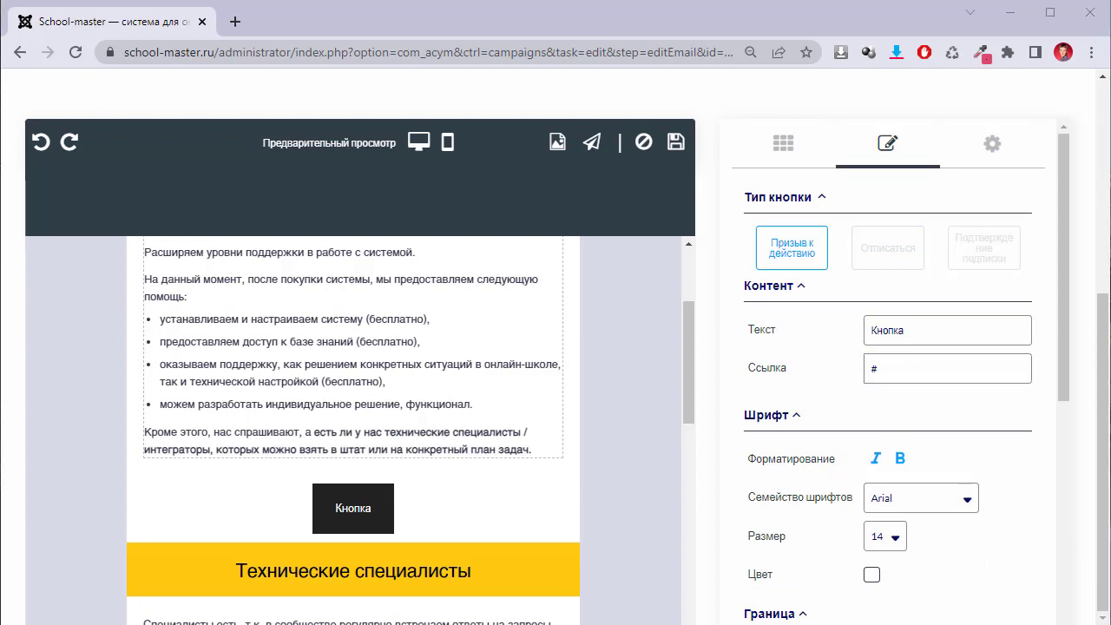
Select the intro text block and review the recipient fields offered by the Подписчик dynamic text type.
left_click(467, 372)
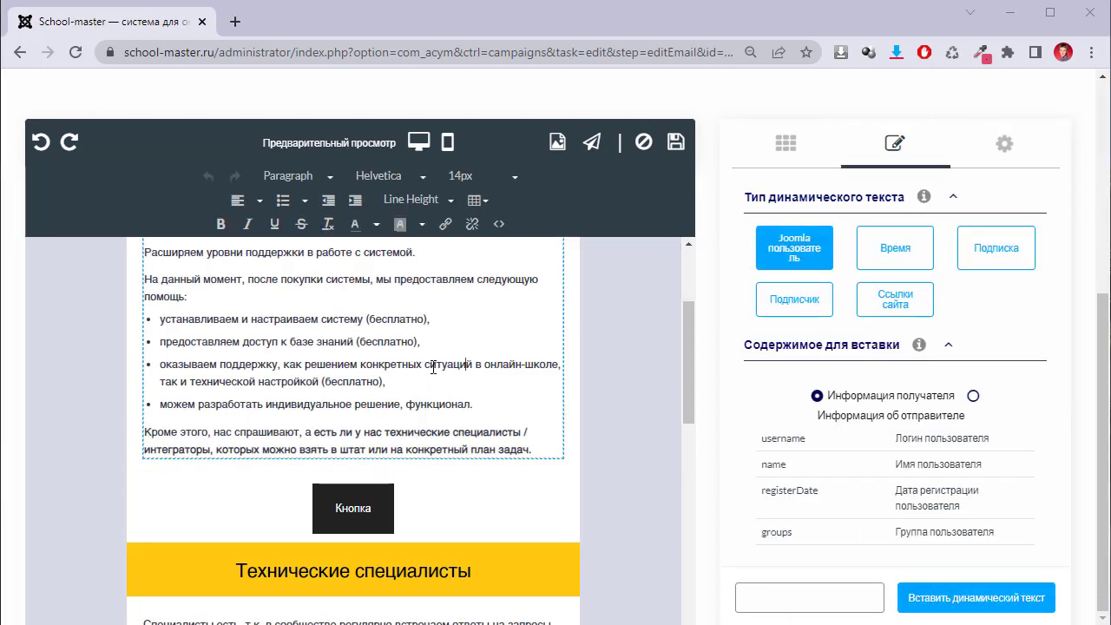
scroll(379, 390, "up", 1)
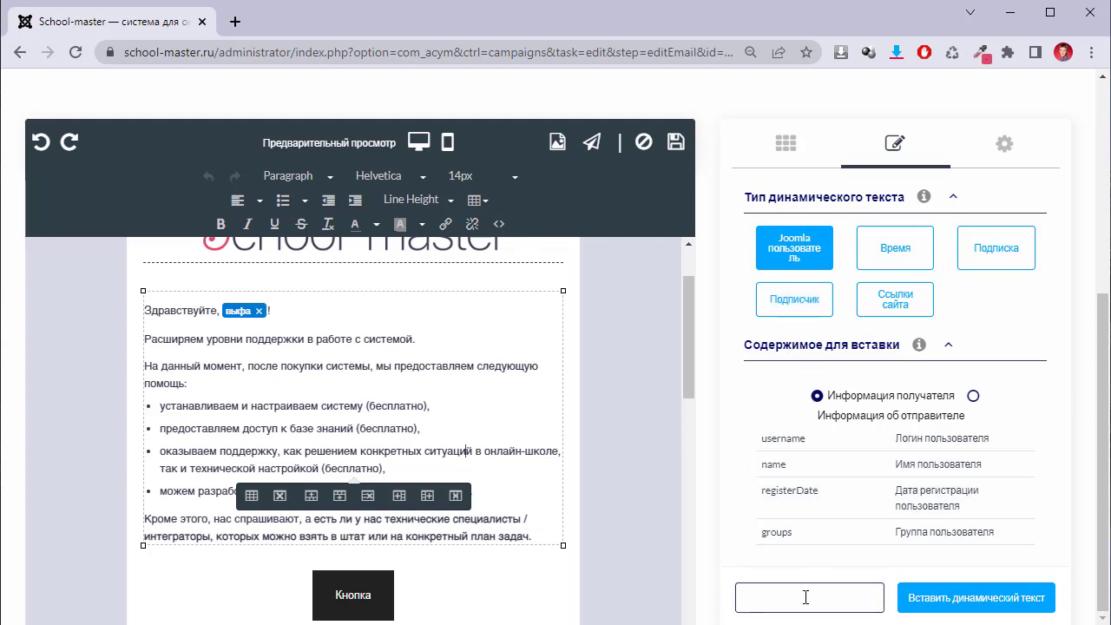
left_click(772, 299)
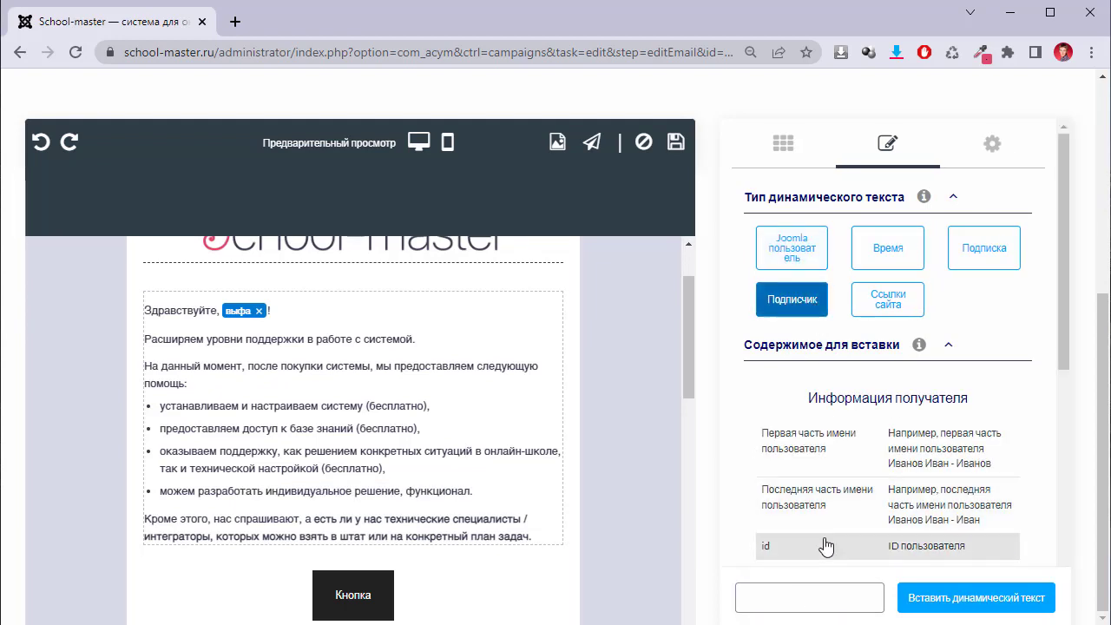
scroll(825, 534, "down", 2)
scroll(829, 529, "down", 4)
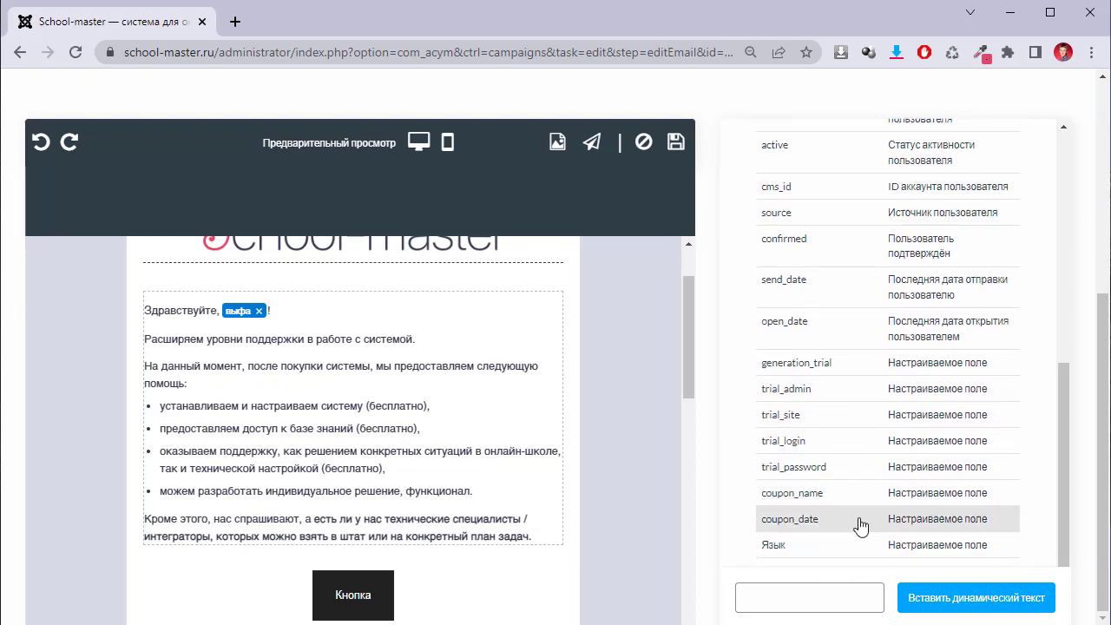
scroll(859, 525, "up", 6)
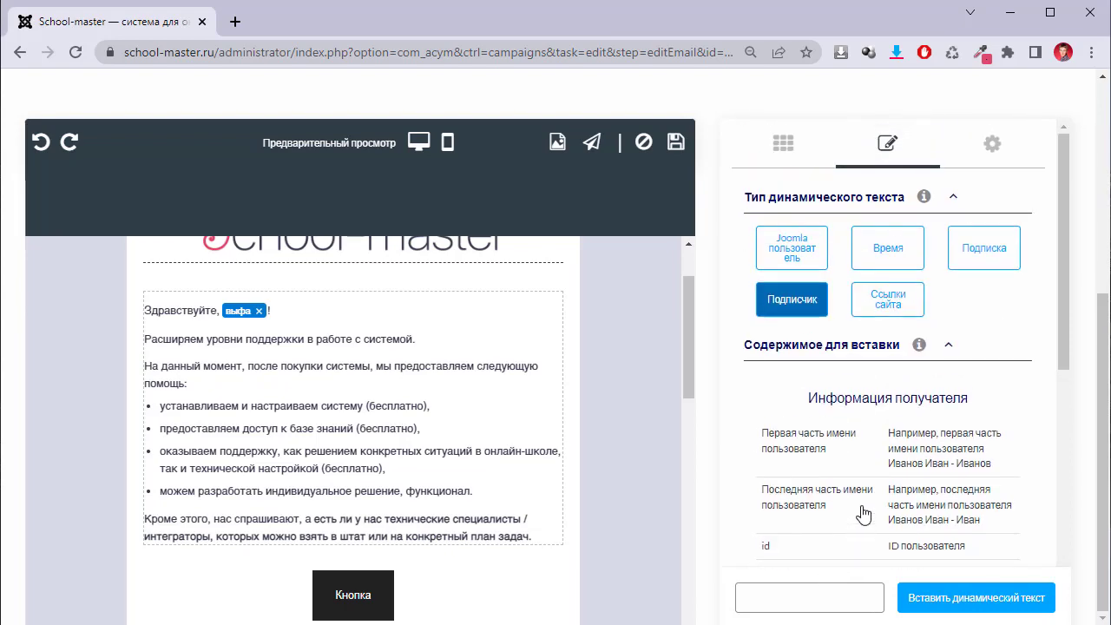
Review the insertable content of the Ссылки сайта, Время and Подписка dynamic text types.
left_click(895, 298)
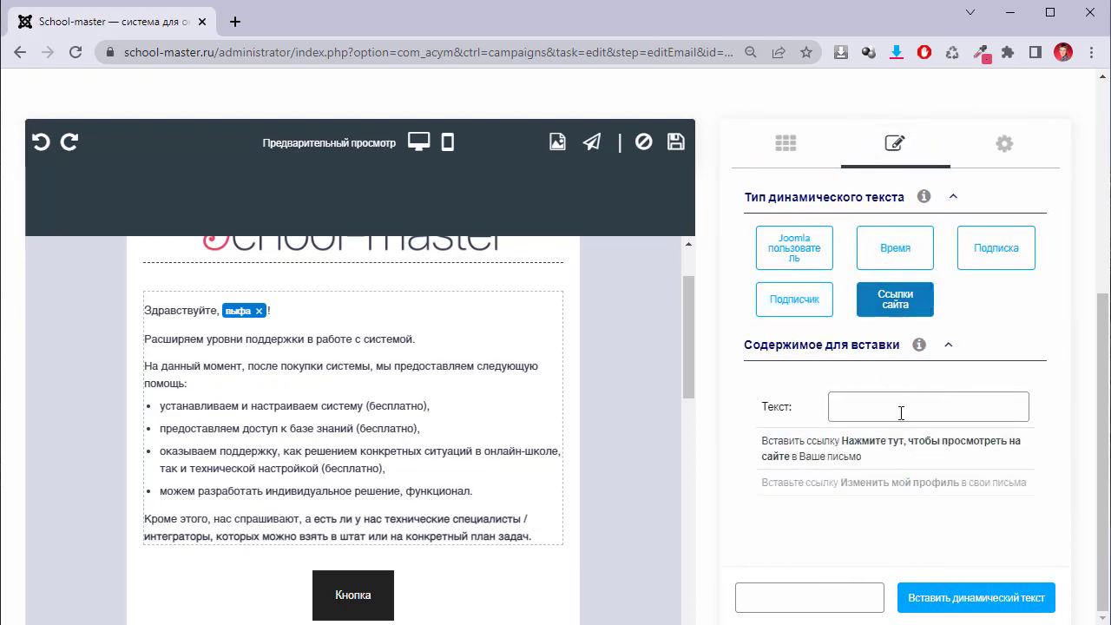
left_click(877, 252)
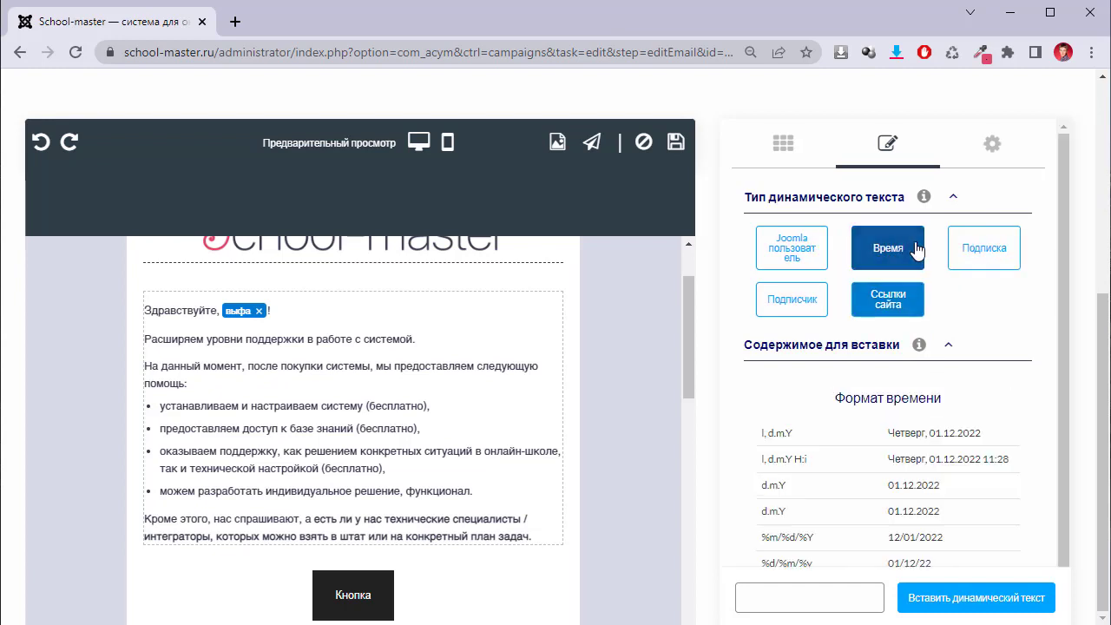
left_click(985, 251)
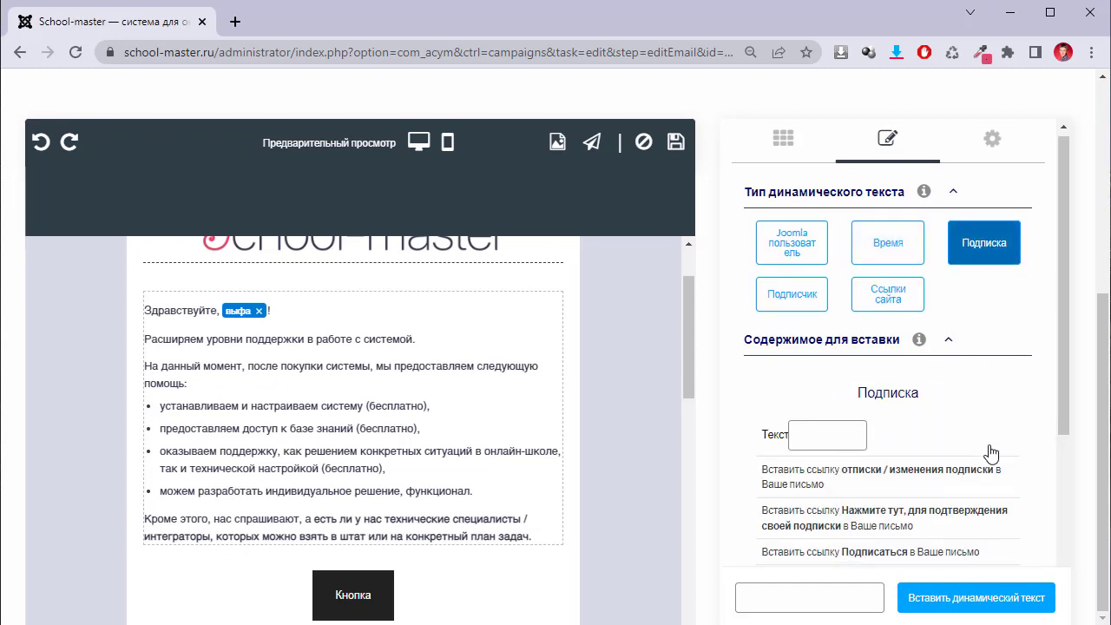
scroll(931, 442, "down", 3)
scroll(933, 452, "down", 2)
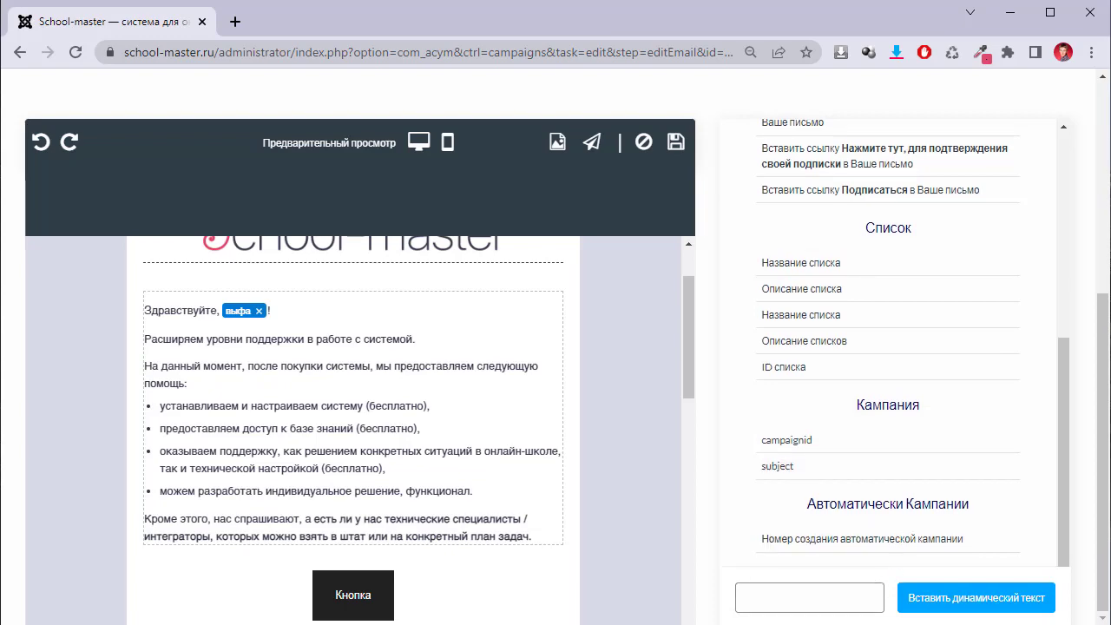
Open the settings of the Посмотреть специалистов button and examine its link, font, border, background and padding options.
scroll(549, 484, "up", 1)
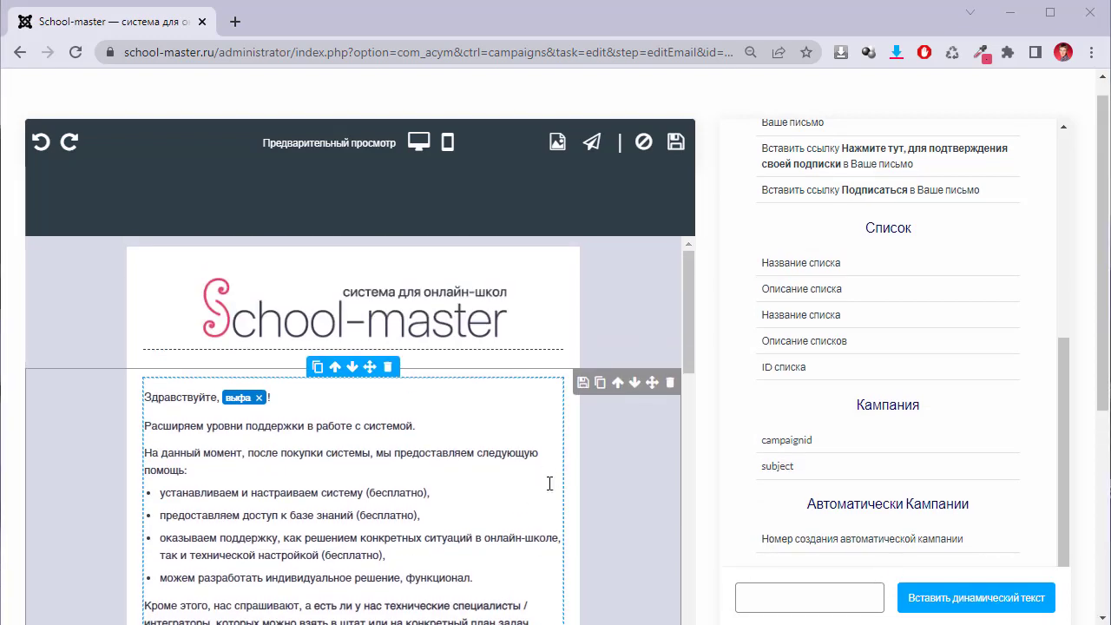
scroll(550, 484, "down", 7)
left_click(488, 309)
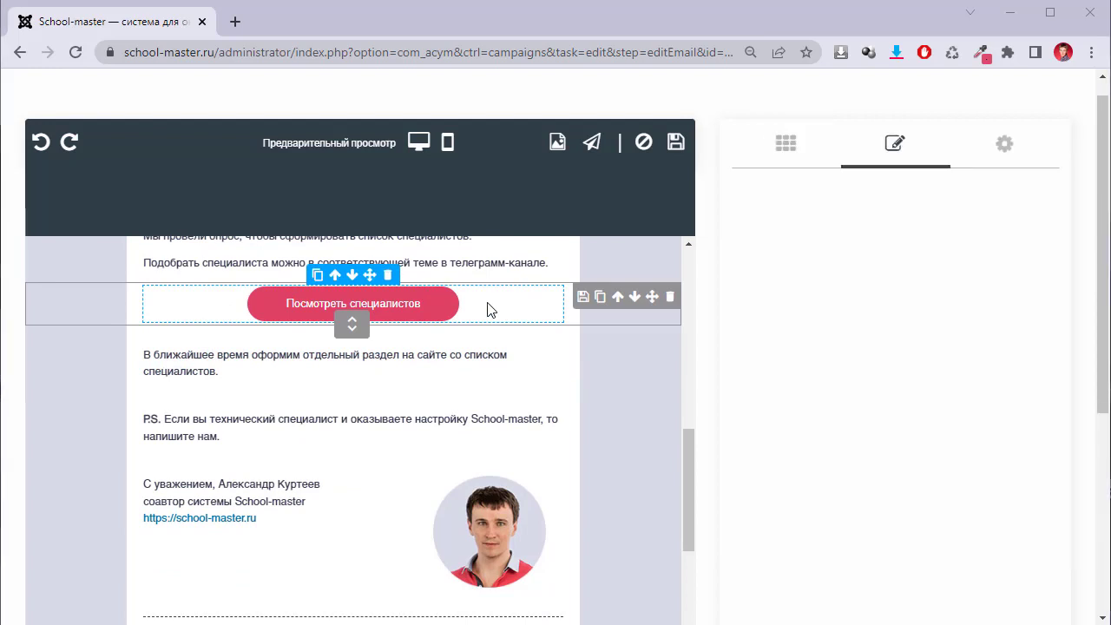
left_click(620, 354)
scroll(923, 313, "down", 2)
scroll(868, 231, "up", 2)
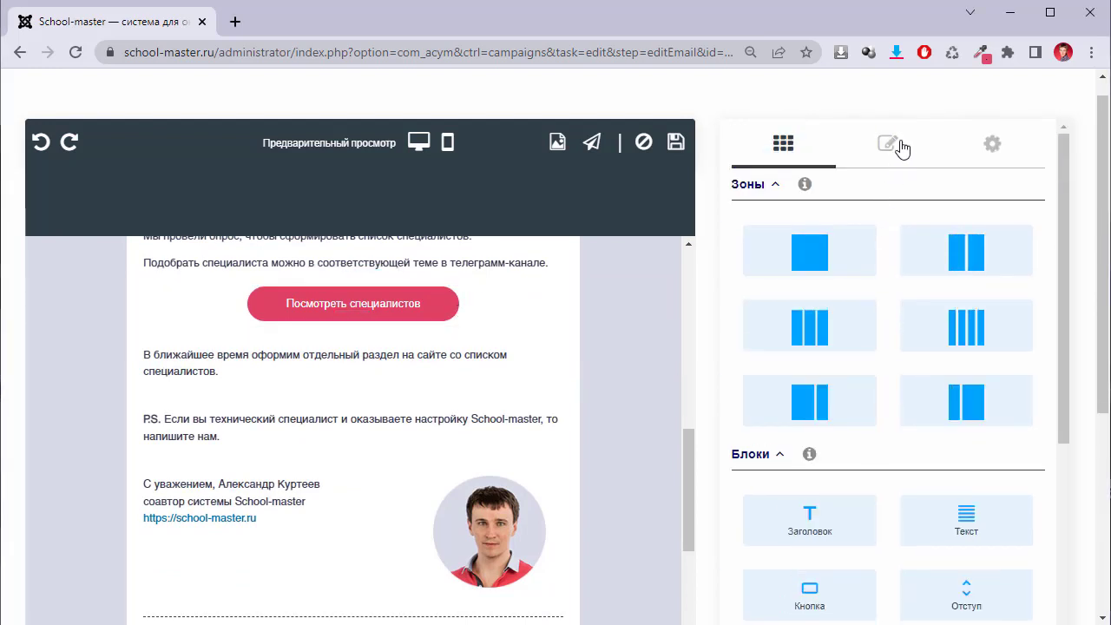
left_click(902, 149)
left_click(410, 308)
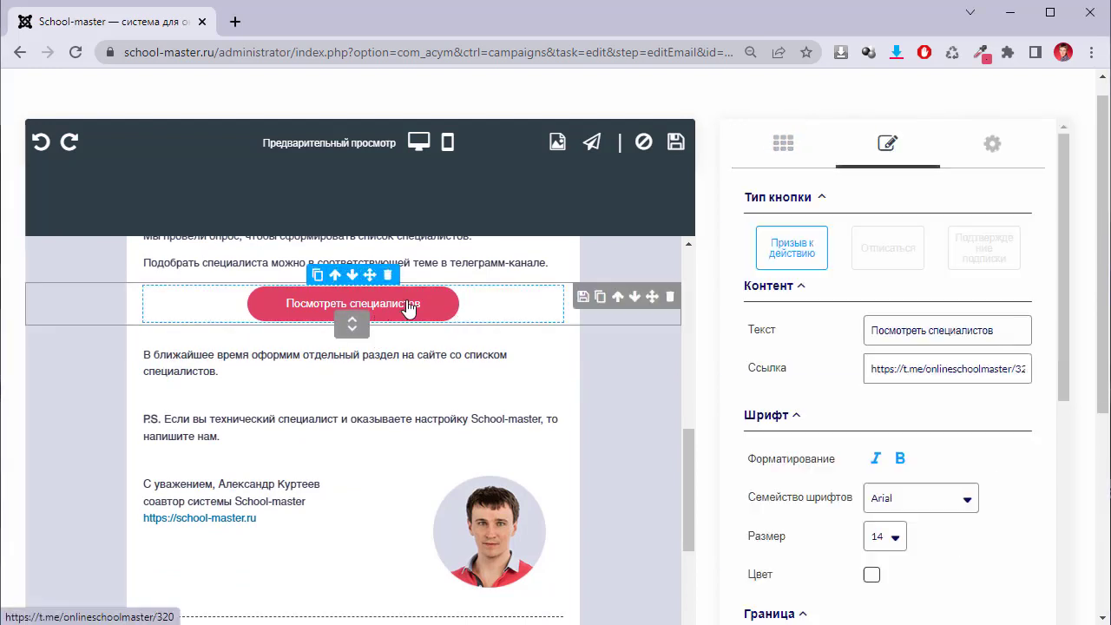
left_click_drag(1066, 320, 1063, 523)
left_click_drag(1061, 558, 1061, 575)
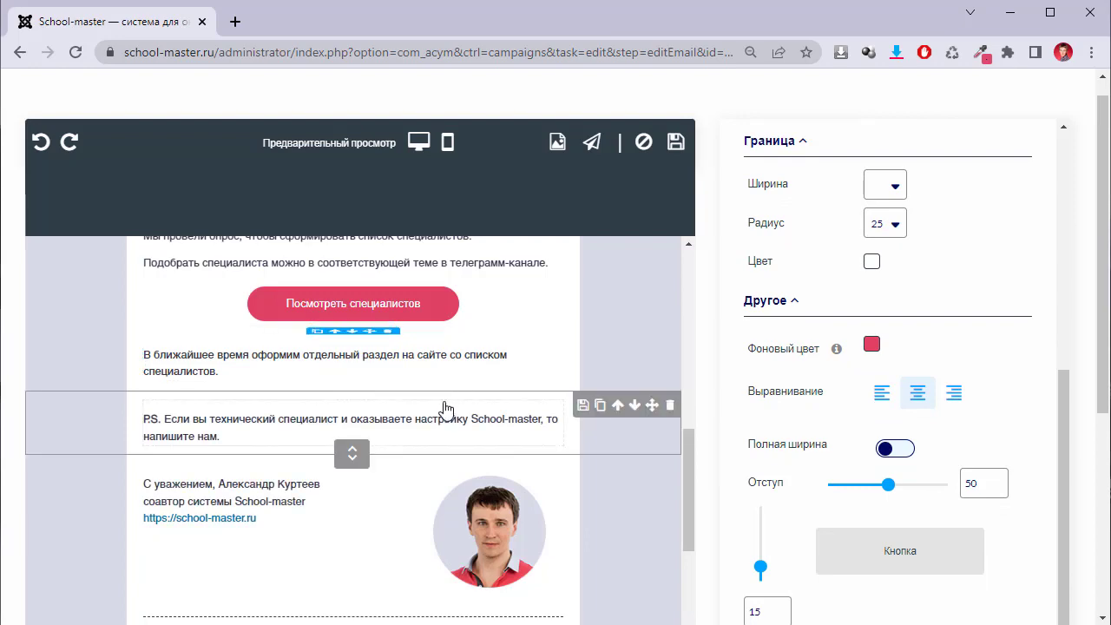
Preview the whole email in the mobile view and close the preview.
left_click(448, 142)
scroll(569, 434, "down", 6)
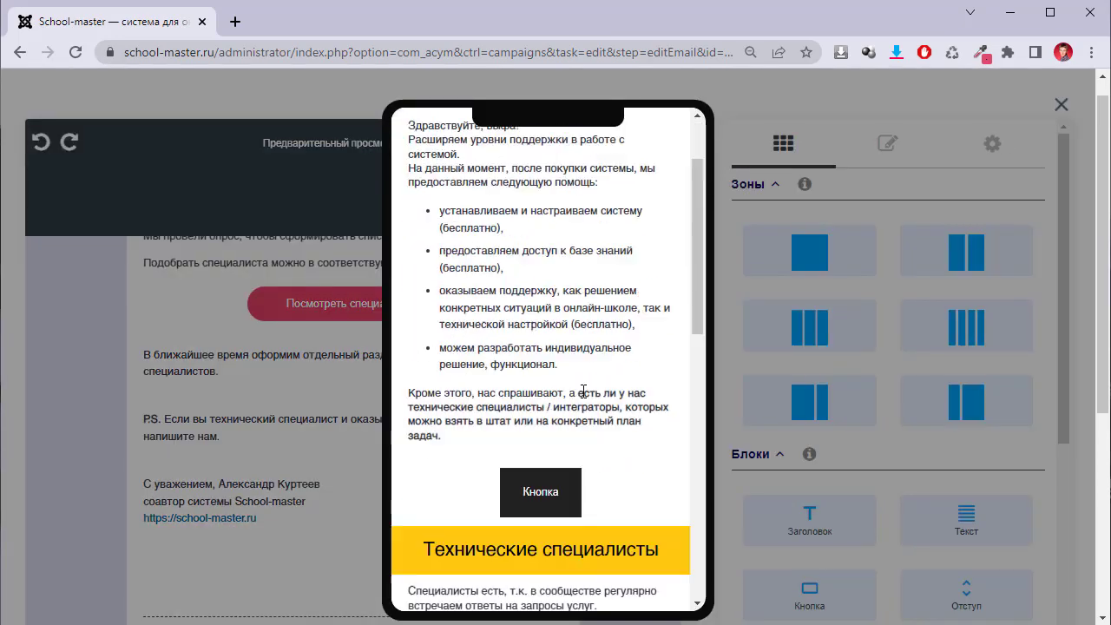
scroll(572, 414, "down", 3)
scroll(572, 414, "down", 3)
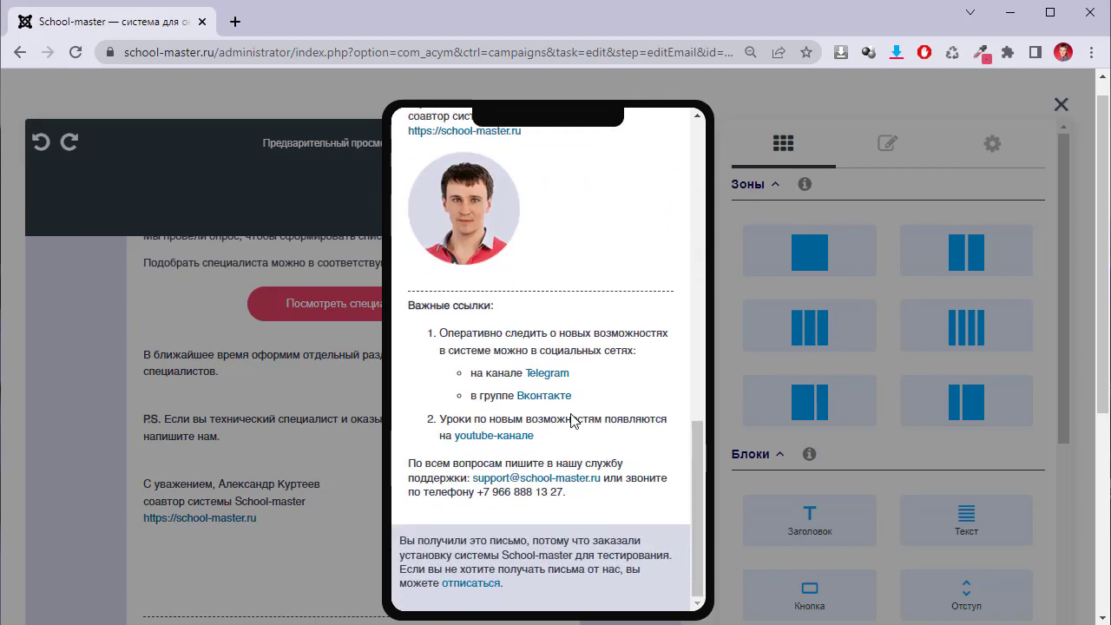
scroll(541, 477, "up", 12)
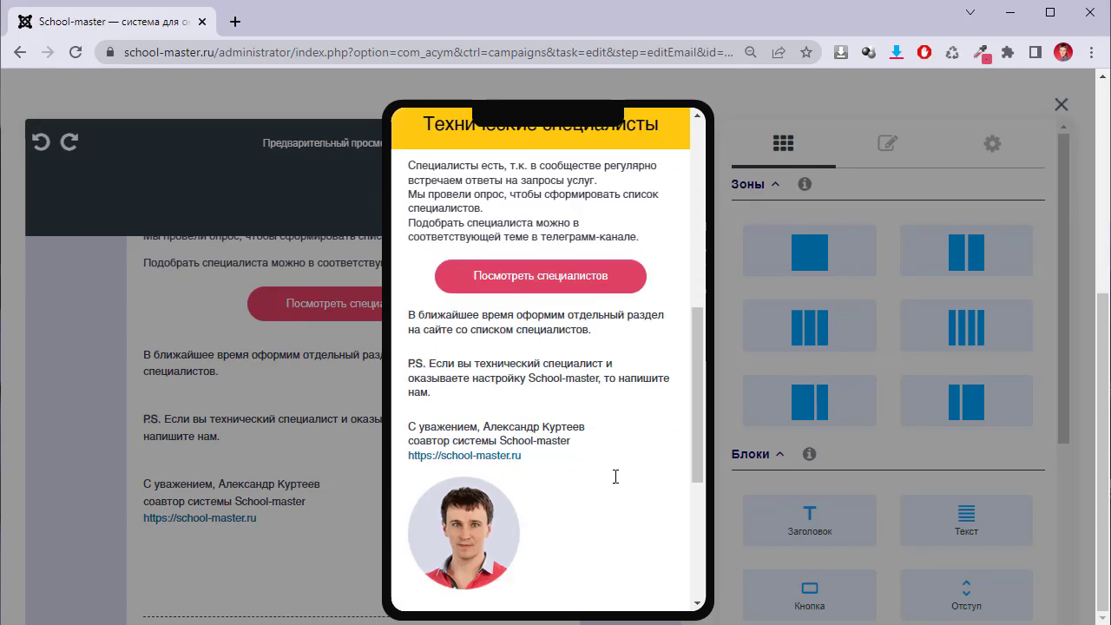
left_click(363, 462)
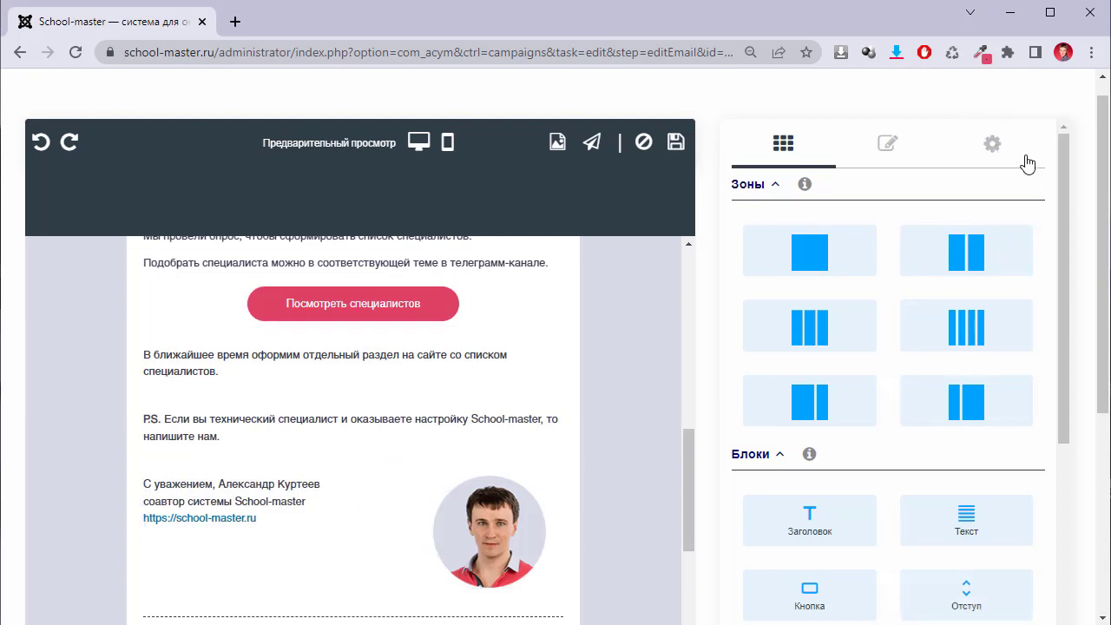
Open the email's general design settings and view the list of HTML tags that can be styled.
left_click(993, 145)
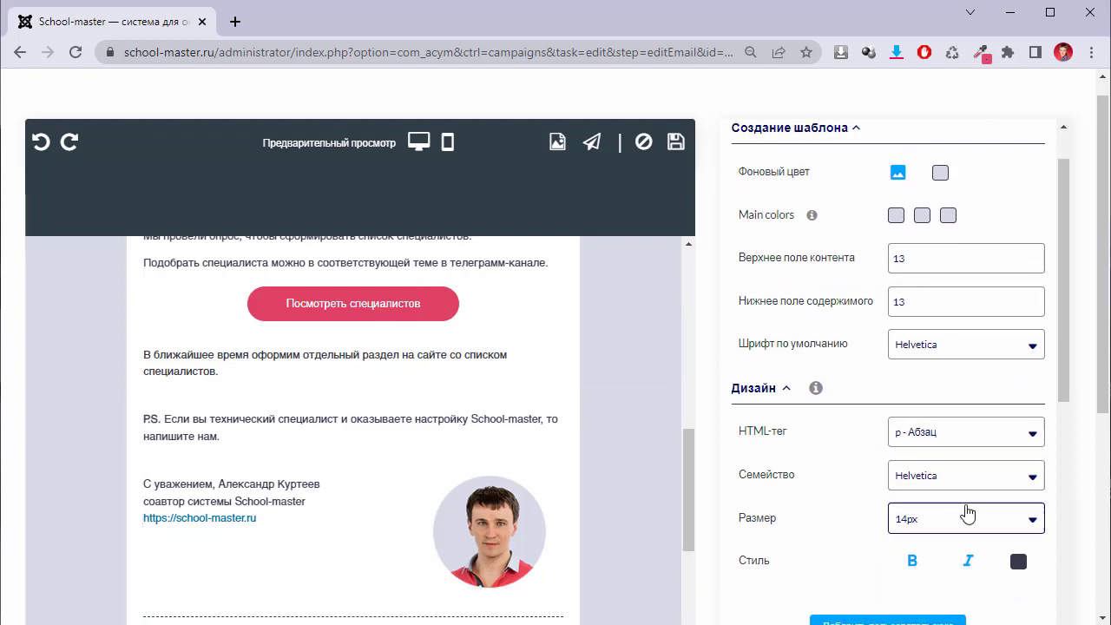
scroll(967, 513, "down", 2)
left_click(958, 314)
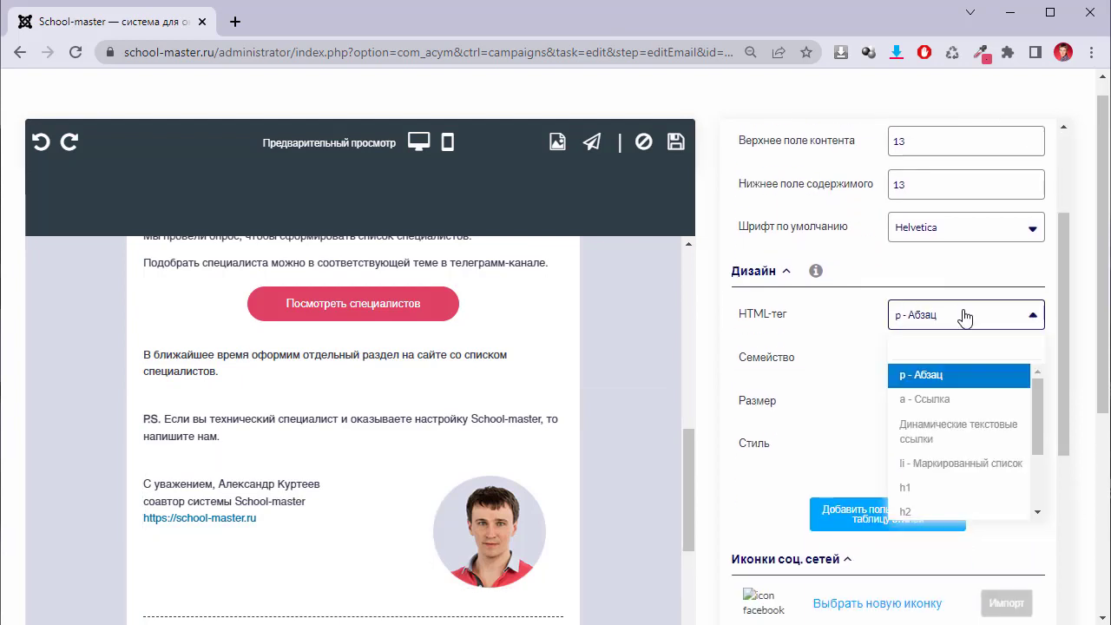
scroll(990, 472, "down", 1)
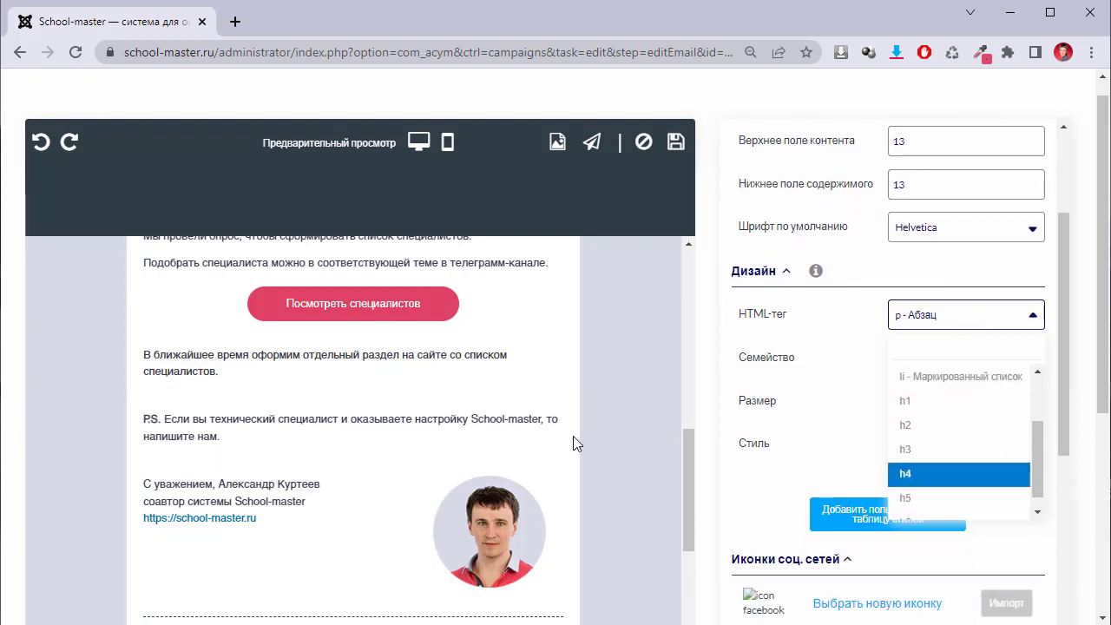
Select text in the email's bulleted list to view its font formatting options, and return to the general design settings.
scroll(555, 365, "up", 3)
scroll(311, 434, "up", 3)
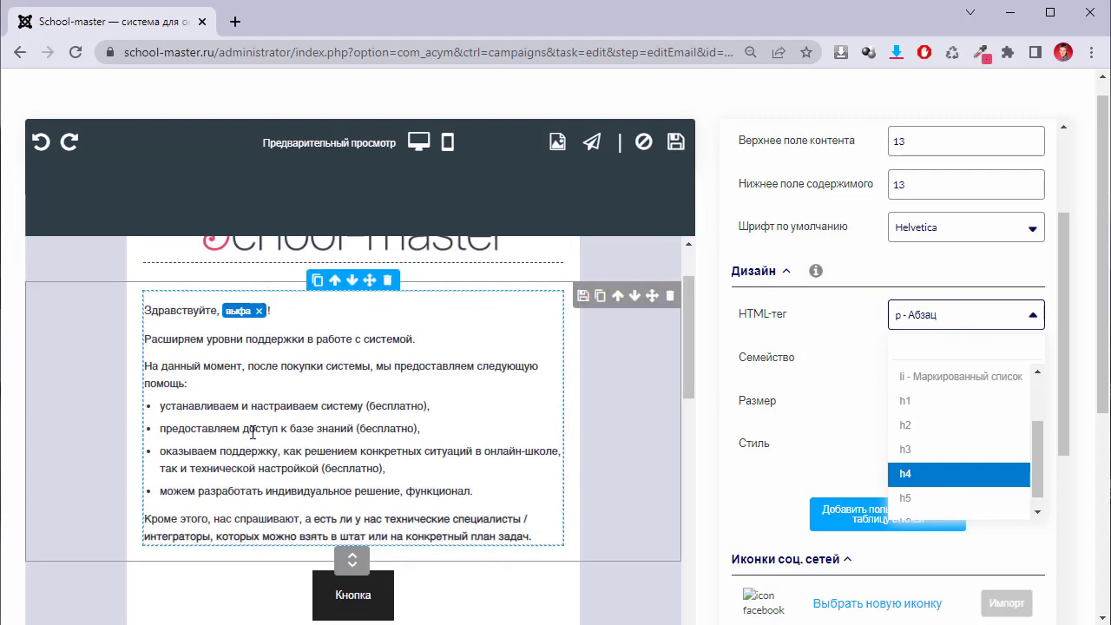
left_click_drag(159, 366, 207, 405)
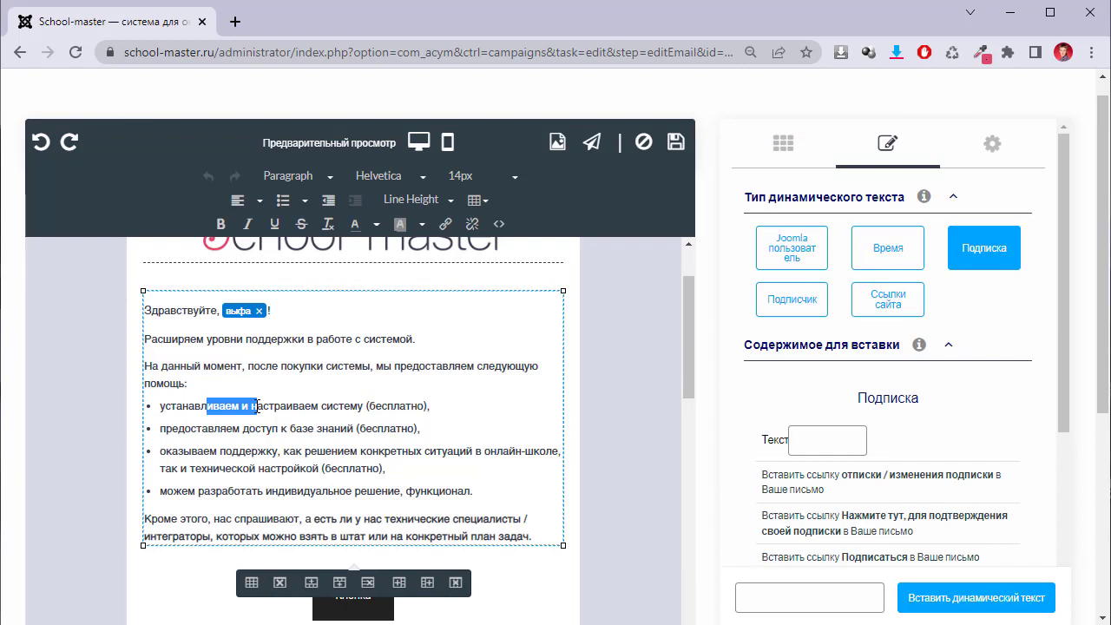
left_click(994, 144)
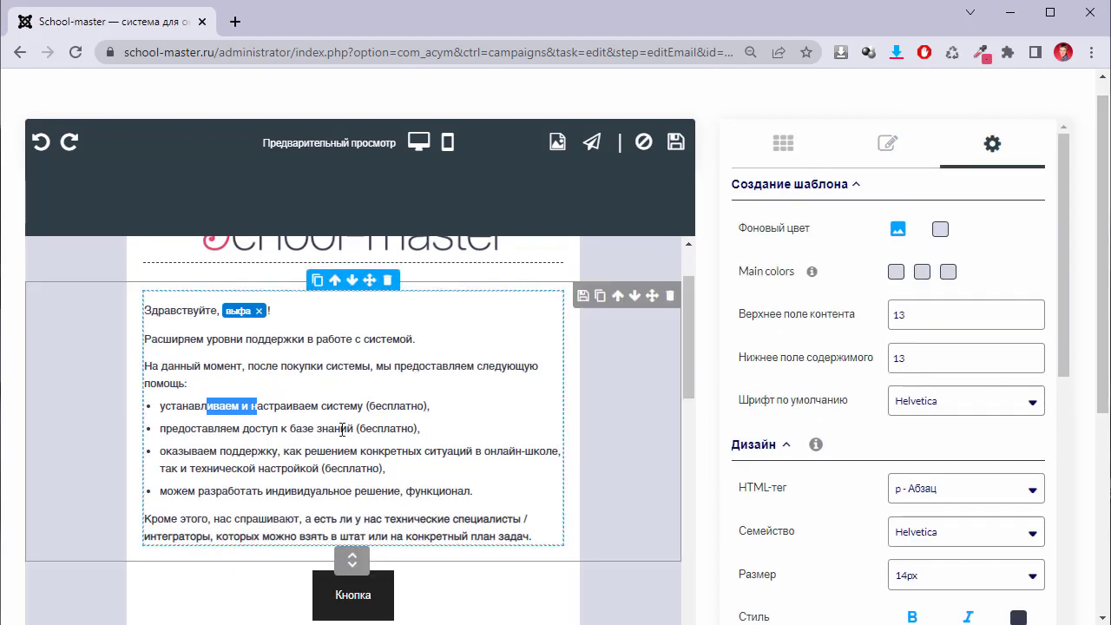
left_click(279, 406)
left_click_drag(267, 406, 344, 405)
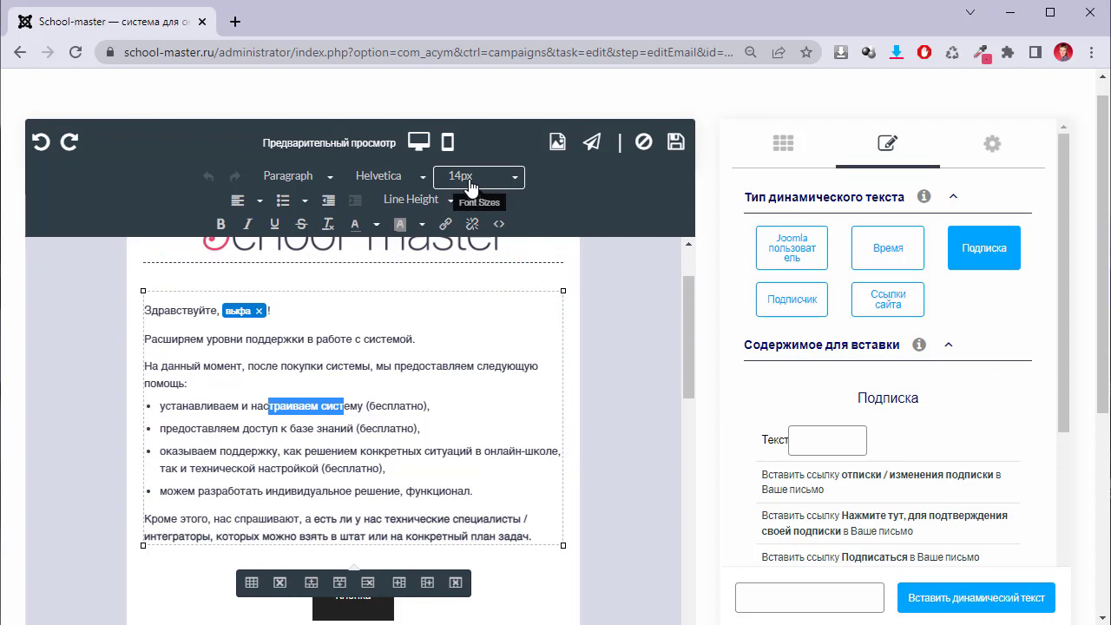
left_click(994, 144)
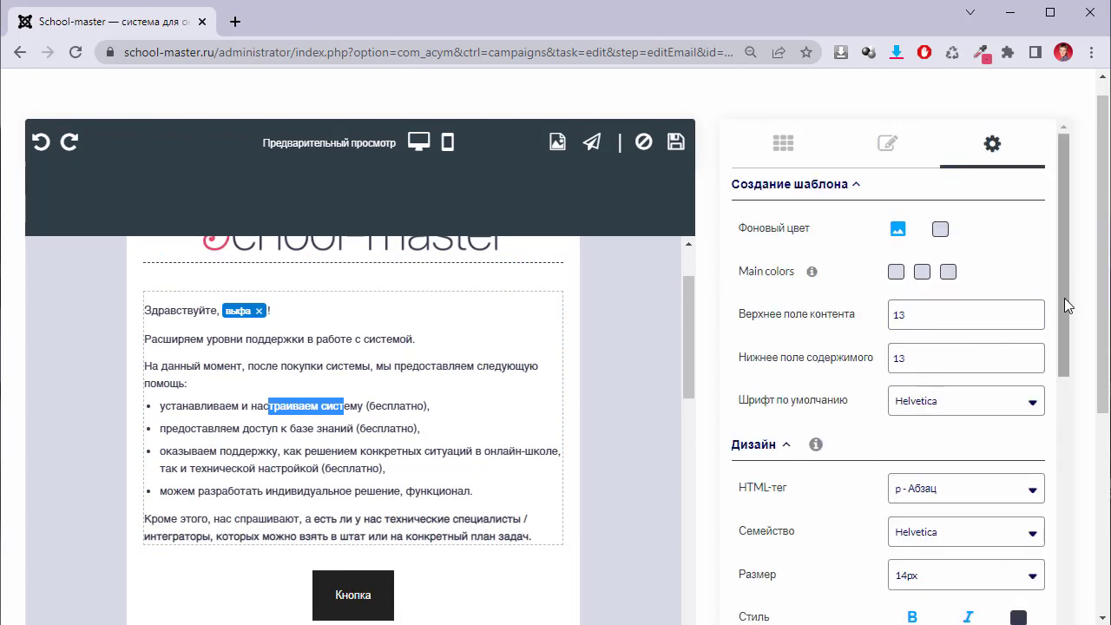
Review the general design settings, from the background color and default font through the HTML tag styles to the social network icons.
left_click_drag(1064, 298, 1079, 326)
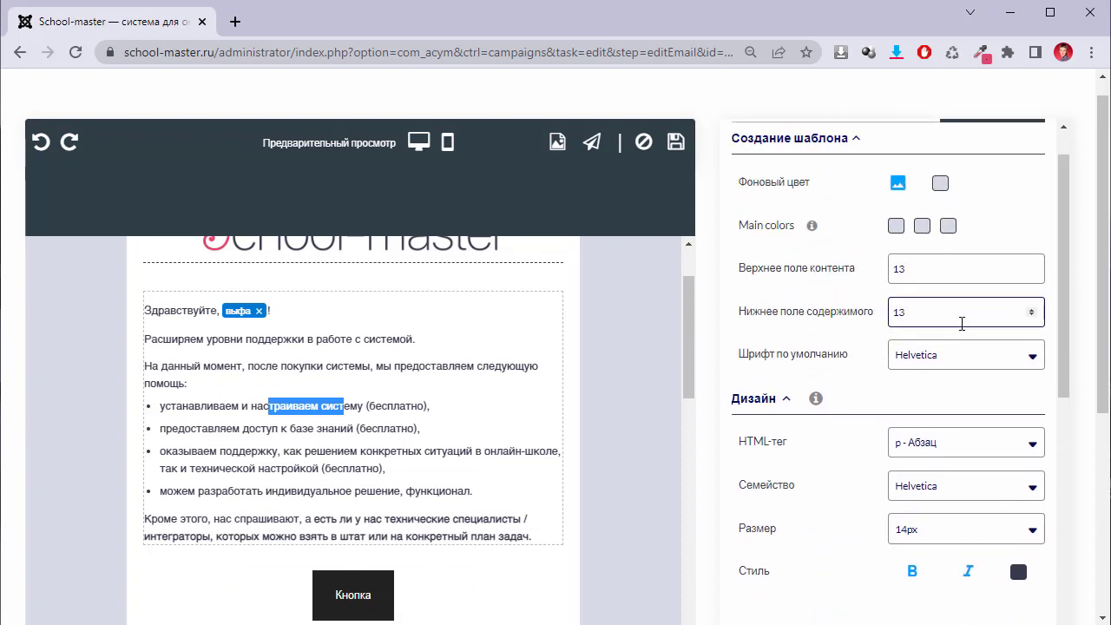
scroll(955, 362, "down", 2)
scroll(949, 379, "up", 1)
scroll(949, 378, "up", 2)
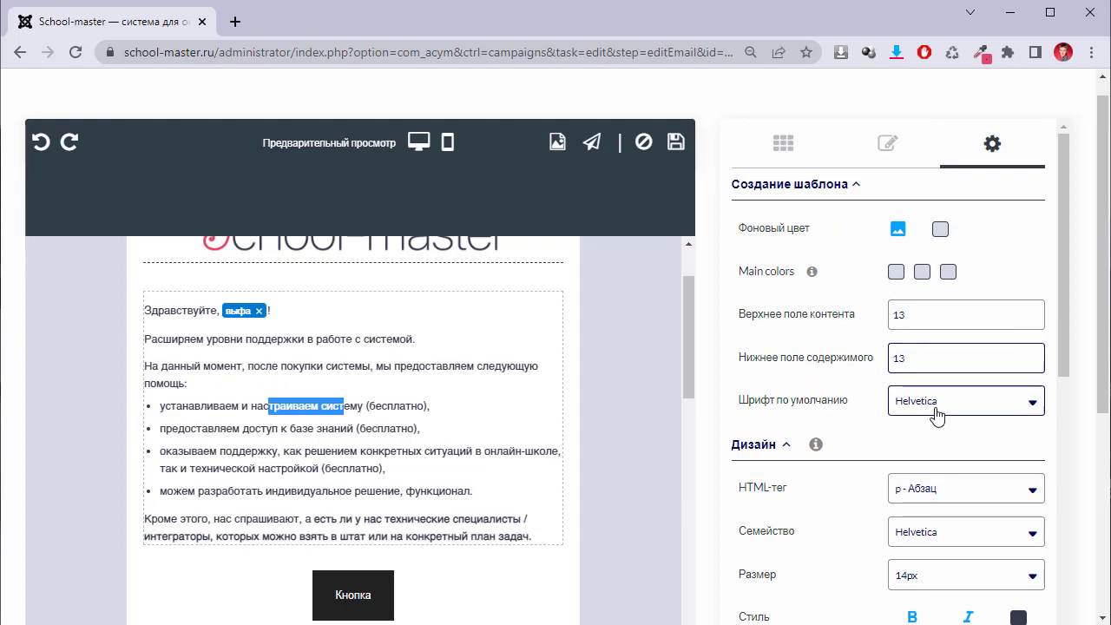
scroll(938, 417, "down", 2)
scroll(993, 460, "down", 5)
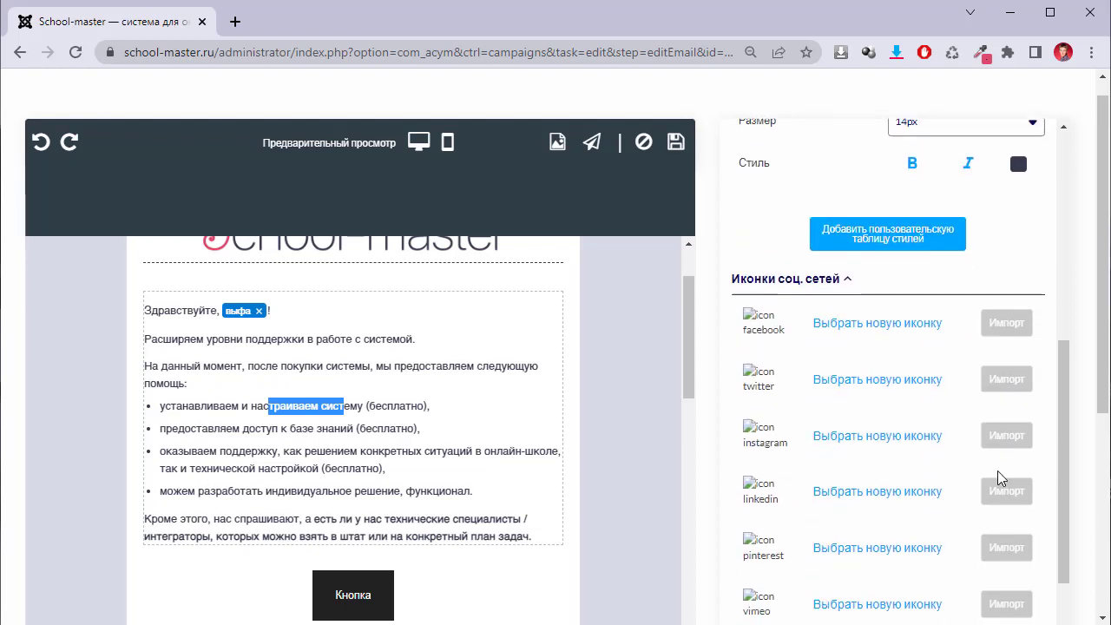
scroll(997, 470, "up", 6)
scroll(997, 469, "up", 1)
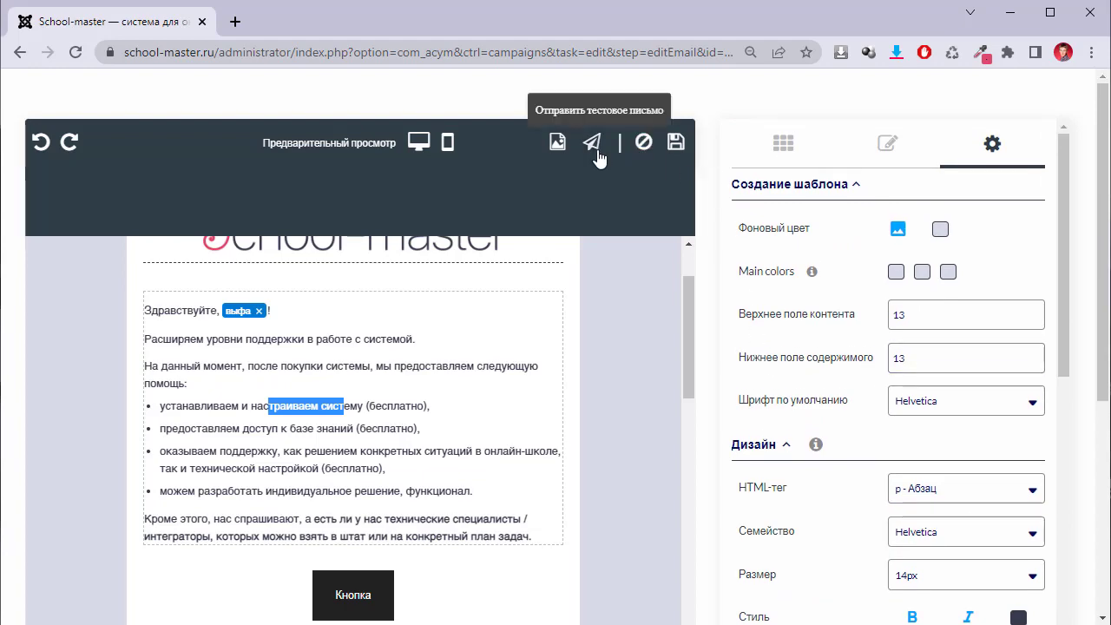
Leave the email editor without saving and look through the email preview down to the unsubscribe footer.
left_click(643, 142)
scroll(736, 473, "down", 3)
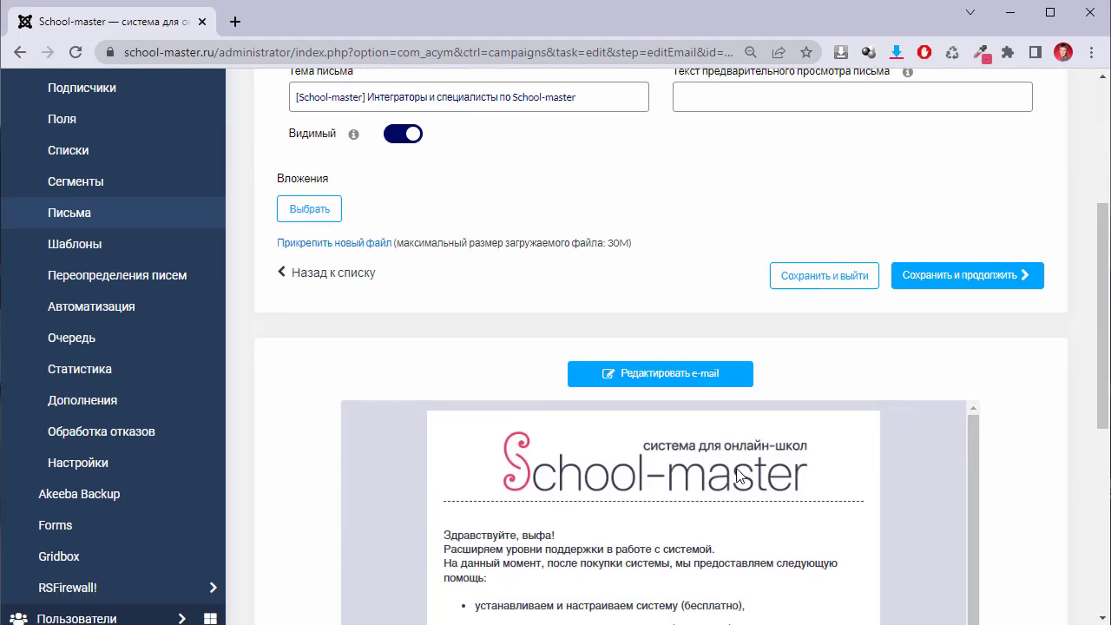
scroll(736, 473, "down", 3)
scroll(978, 504, "down", 10)
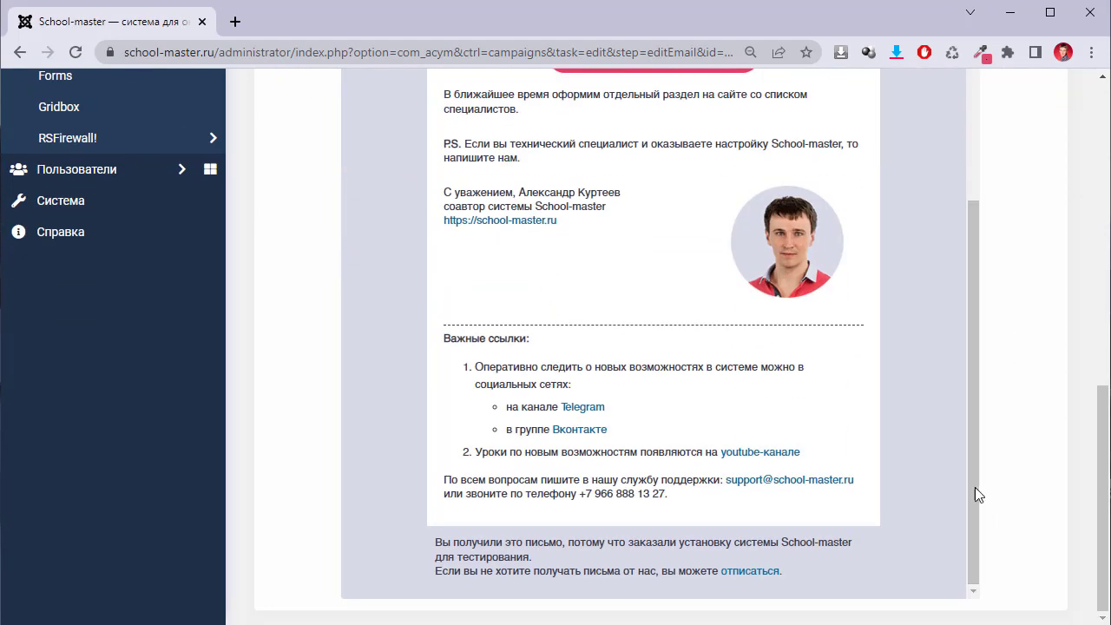
scroll(975, 493, "up", 15)
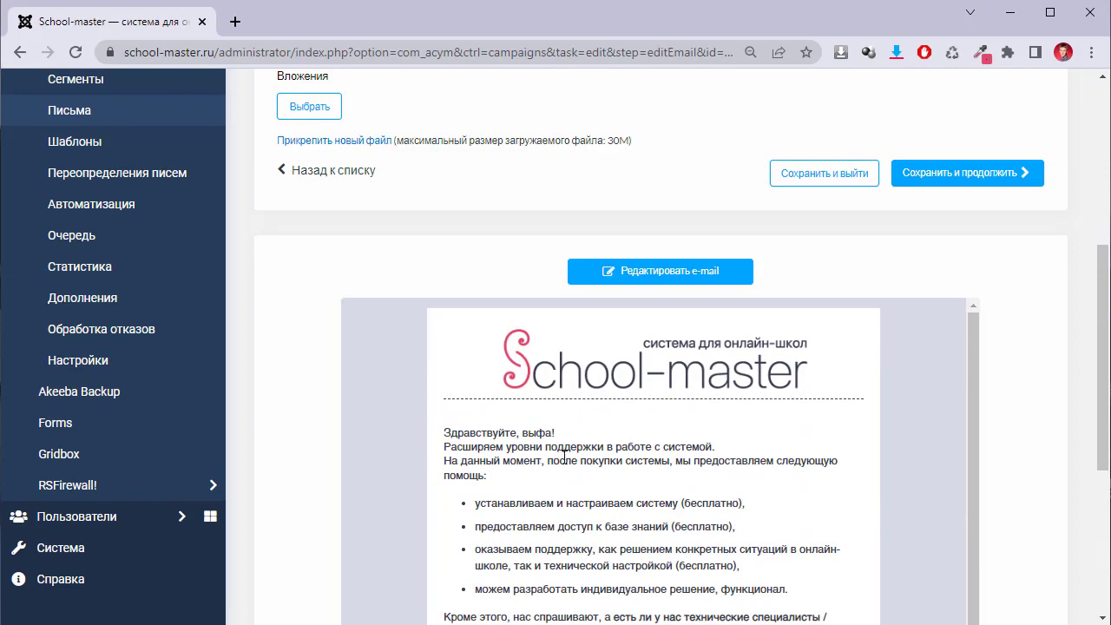
scroll(821, 498, "down", 4)
scroll(926, 501, "up", 4)
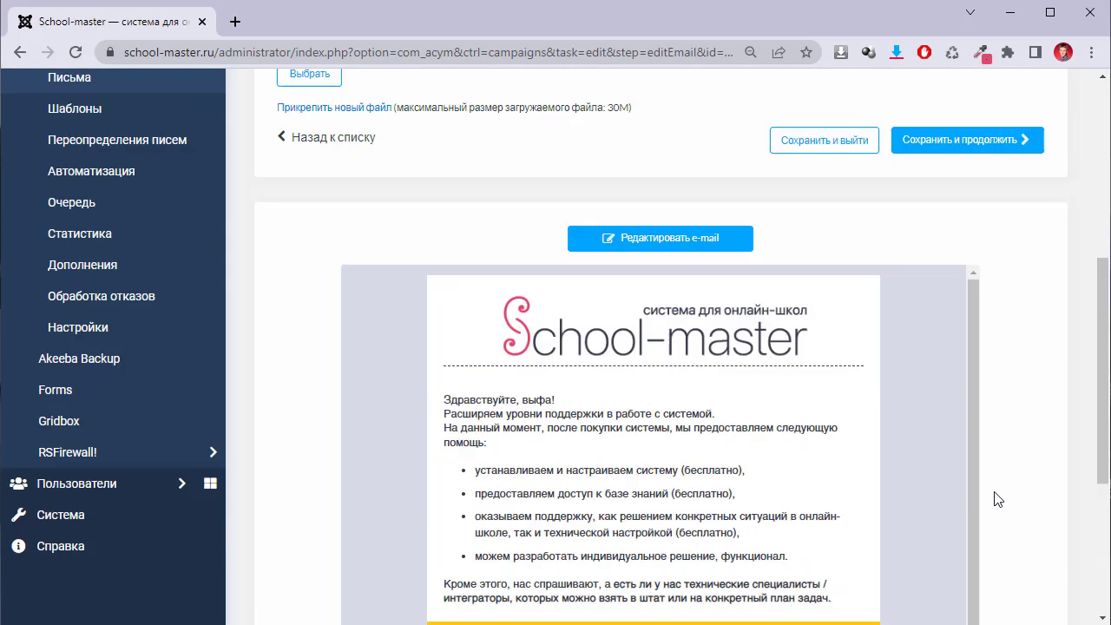
scroll(942, 488, "up", 4)
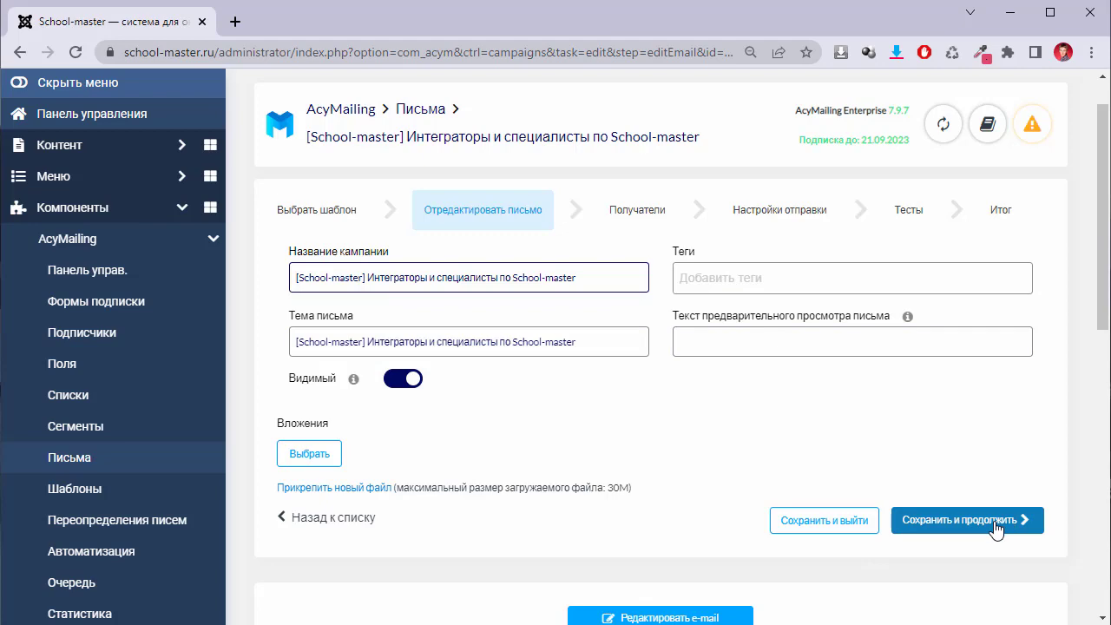
Save the email, continue to the Получатели step, and review its available and selected lists.
left_click(900, 540)
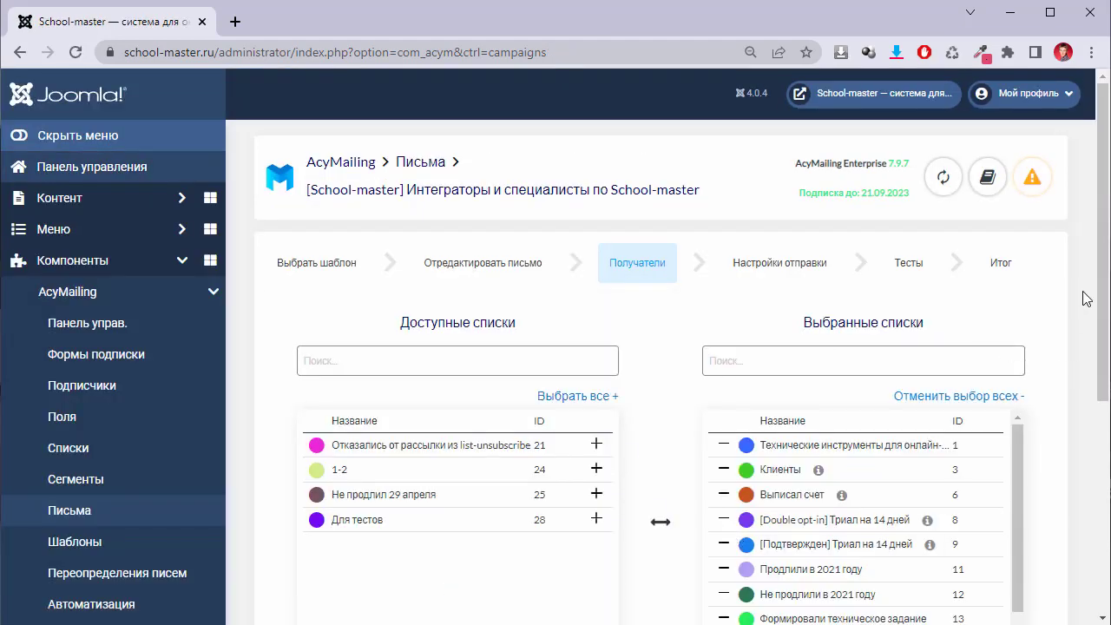
scroll(1096, 337, "down", 1)
scroll(1096, 337, "down", 3)
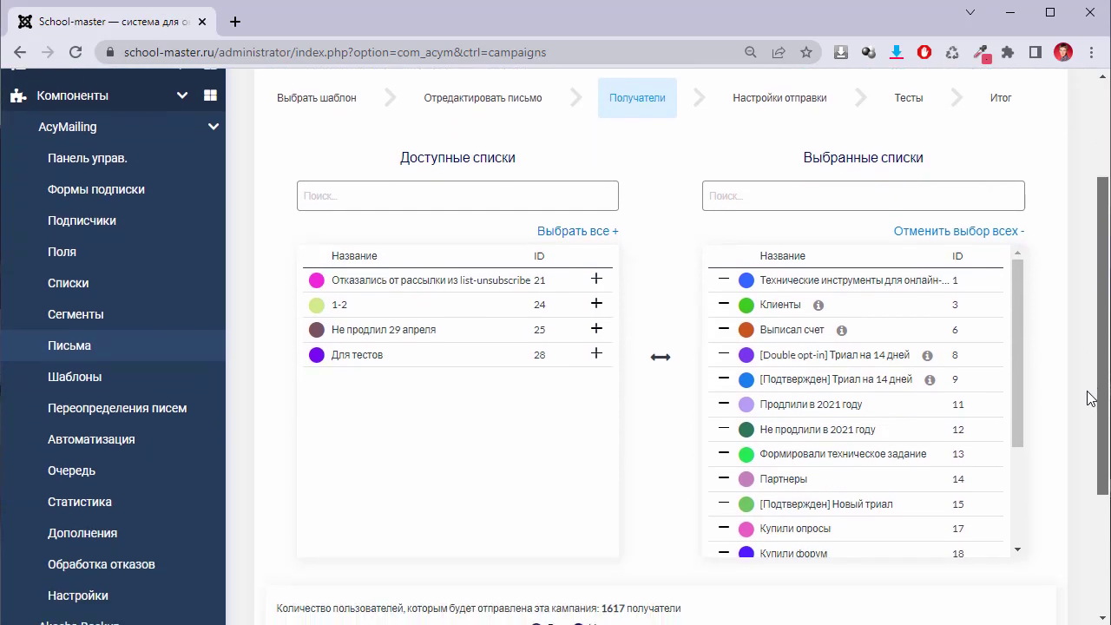
left_click_drag(1020, 249, 1010, 227)
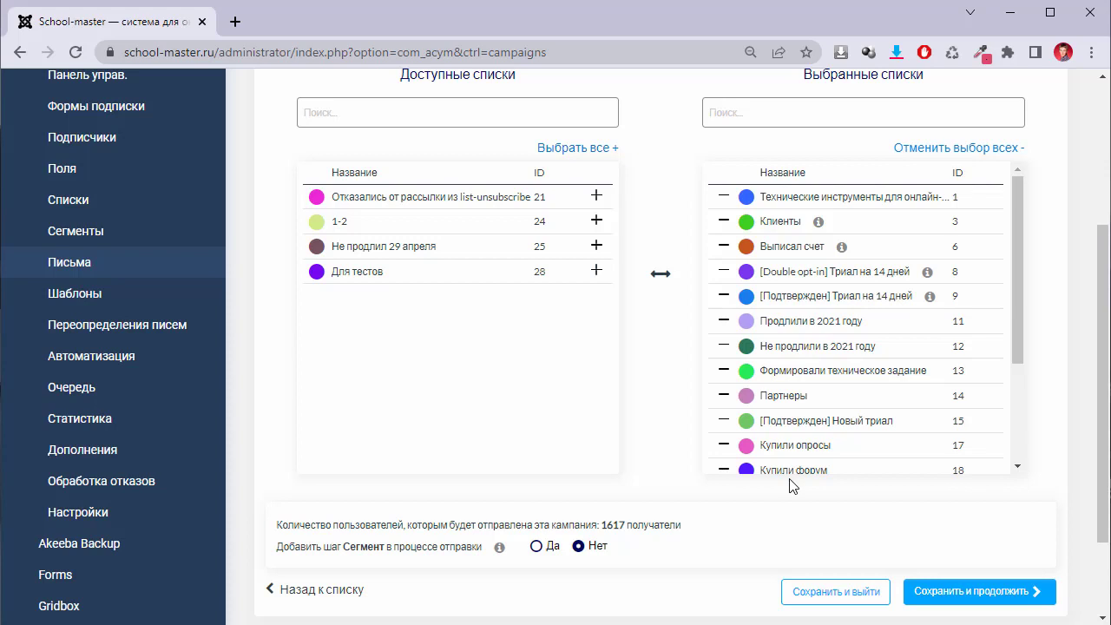
Add the Сегмент step to the sending process, save and continue to it, and look over its filter options.
left_click(536, 546)
left_click(1011, 598)
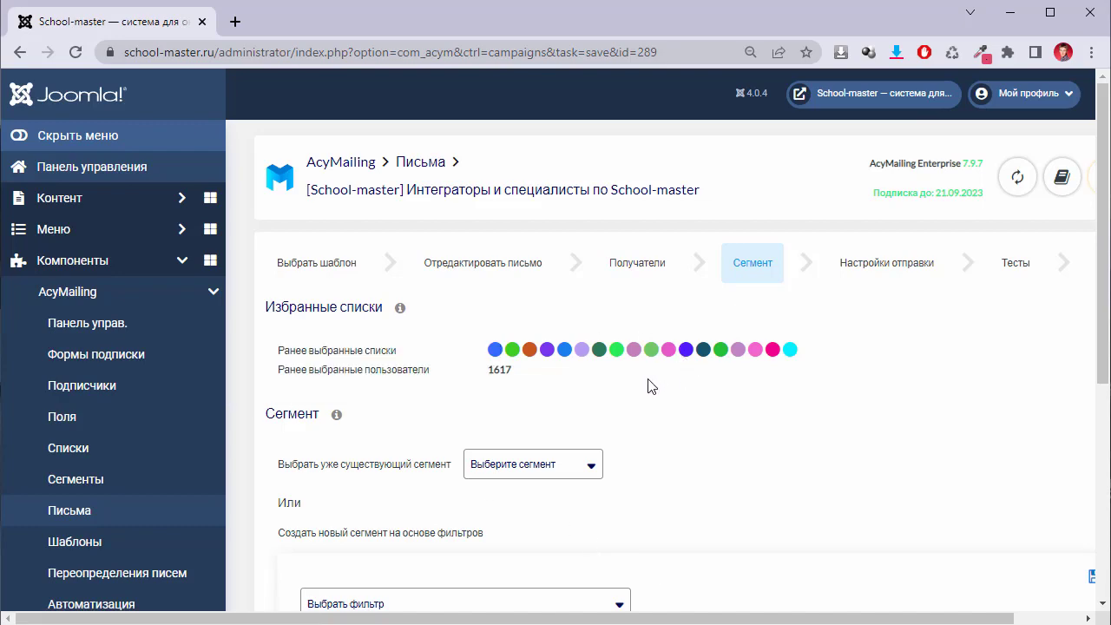
scroll(639, 445, "down", 3)
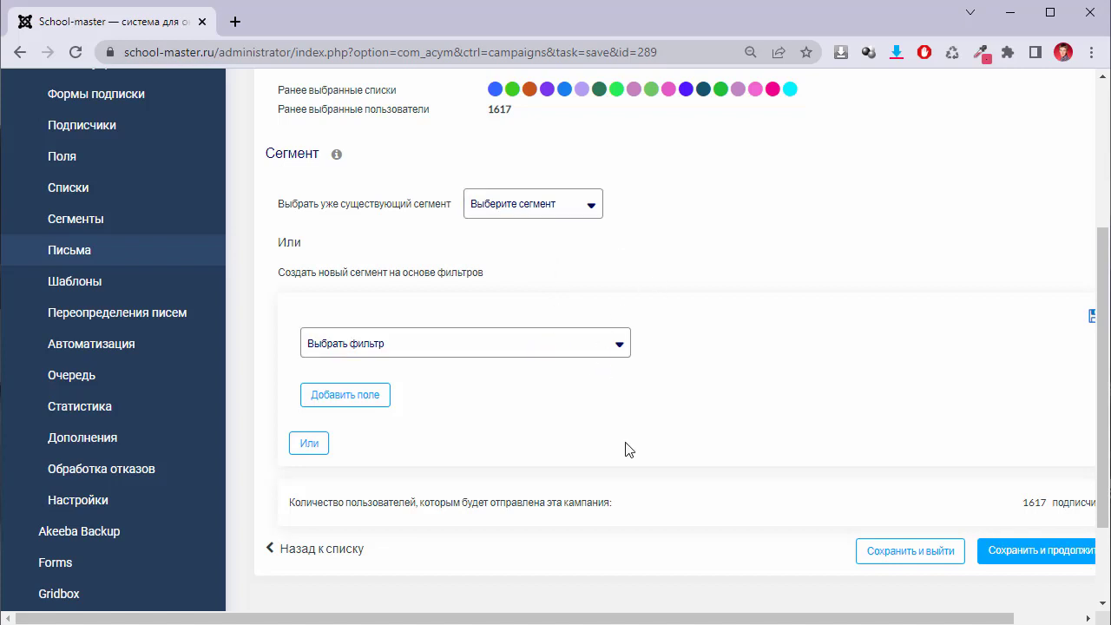
scroll(629, 449, "up", 3)
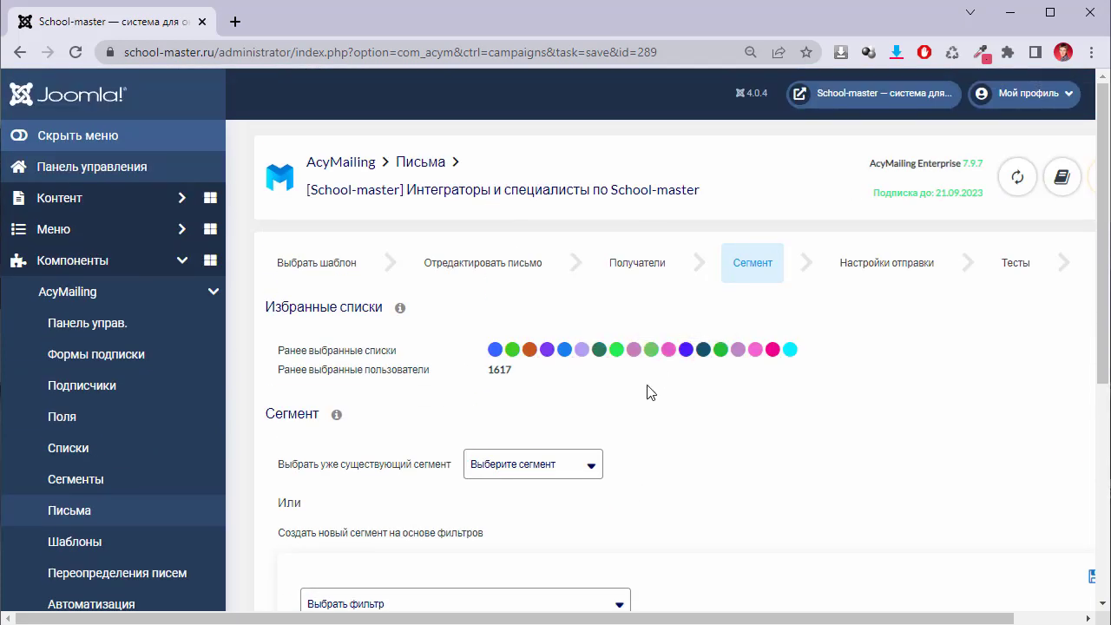
View the existing segments offered for the campaign and close the list without choosing one.
left_click(591, 466)
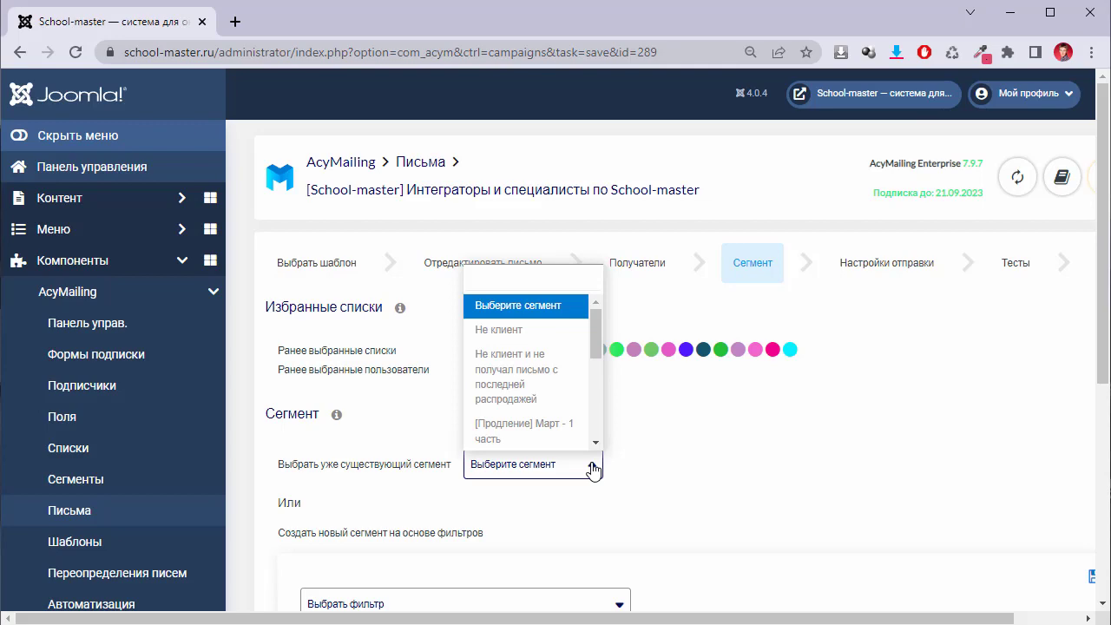
left_click(767, 504)
scroll(694, 558, "down", 3)
scroll(581, 400, "up", 3)
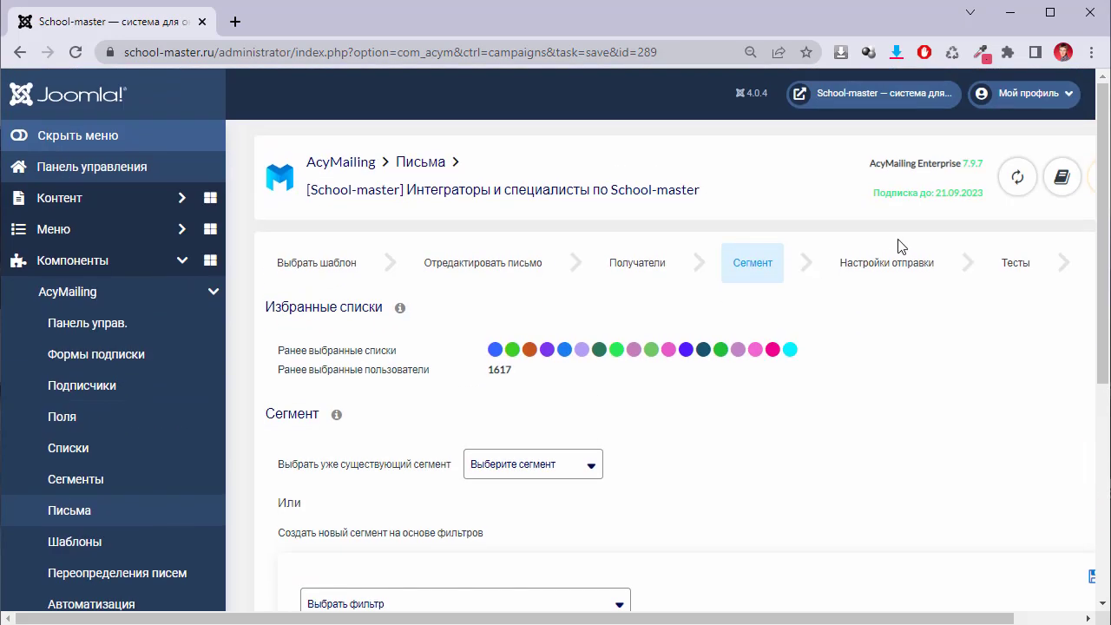
Go to the campaign's Настройки отправки step and review the sender details, sending schedule, language and tracking options.
left_click(902, 278)
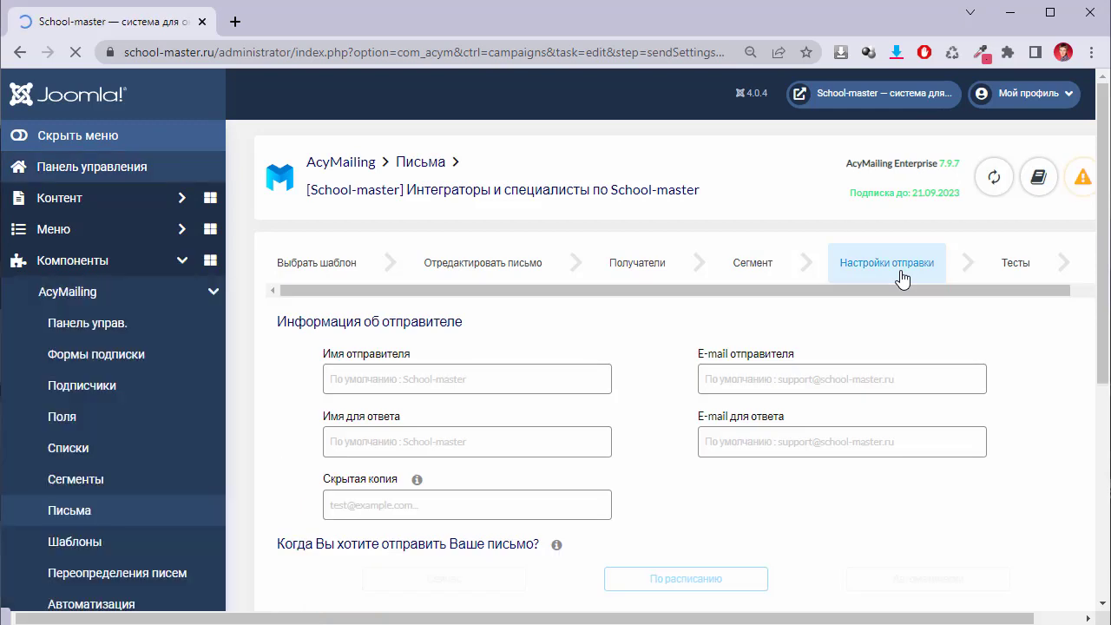
scroll(918, 484, "down", 1)
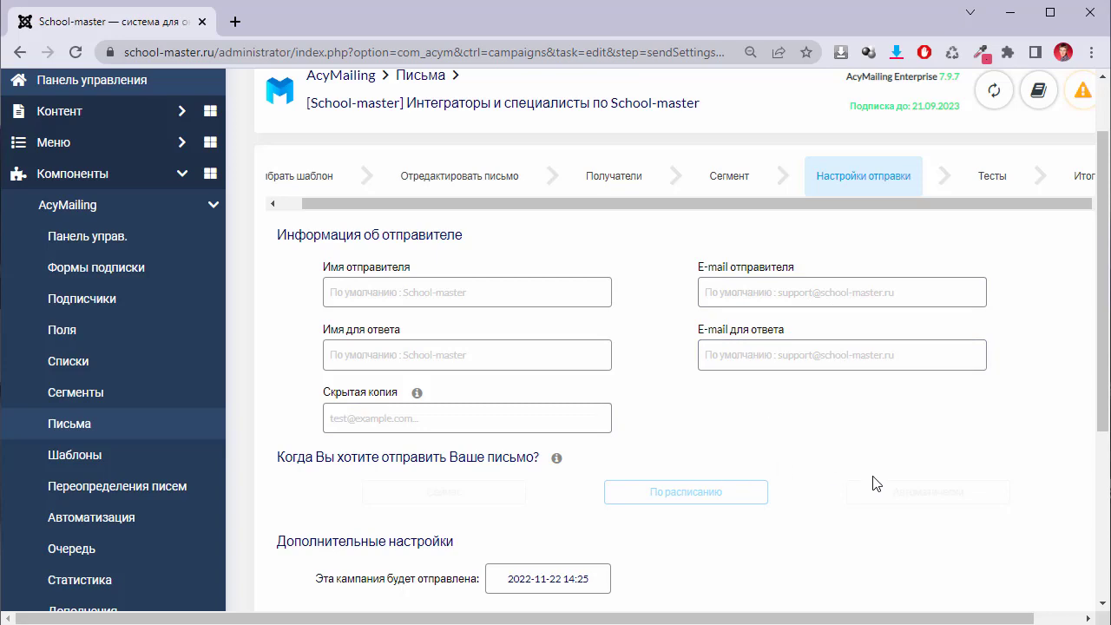
scroll(647, 365, "down", 1)
scroll(647, 365, "down", 1)
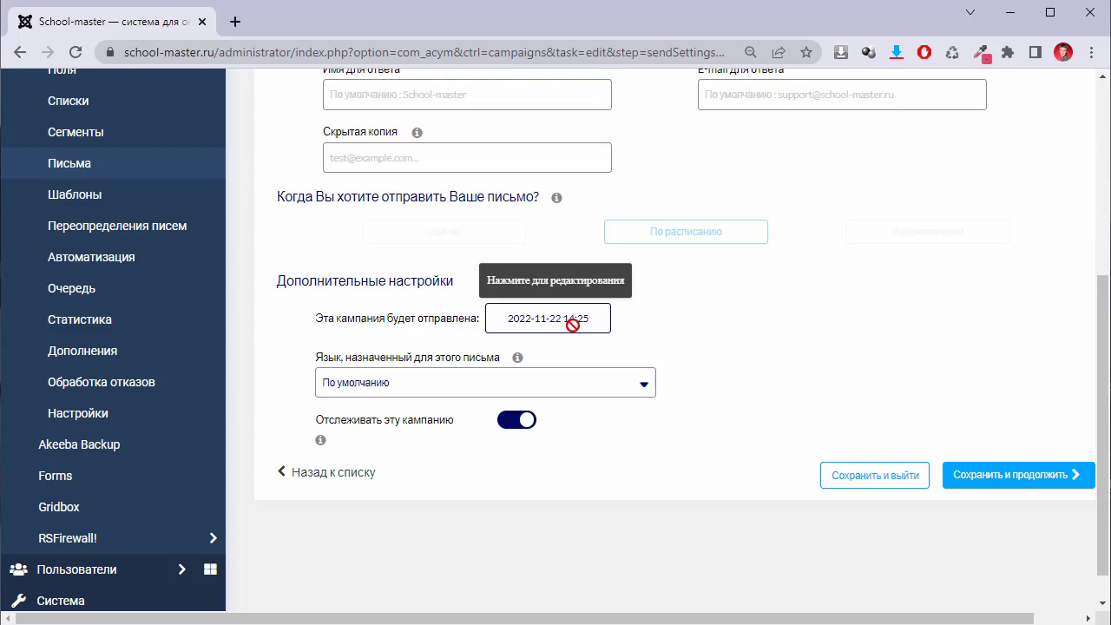
scroll(869, 424, "up", 4)
scroll(868, 425, "down", 4)
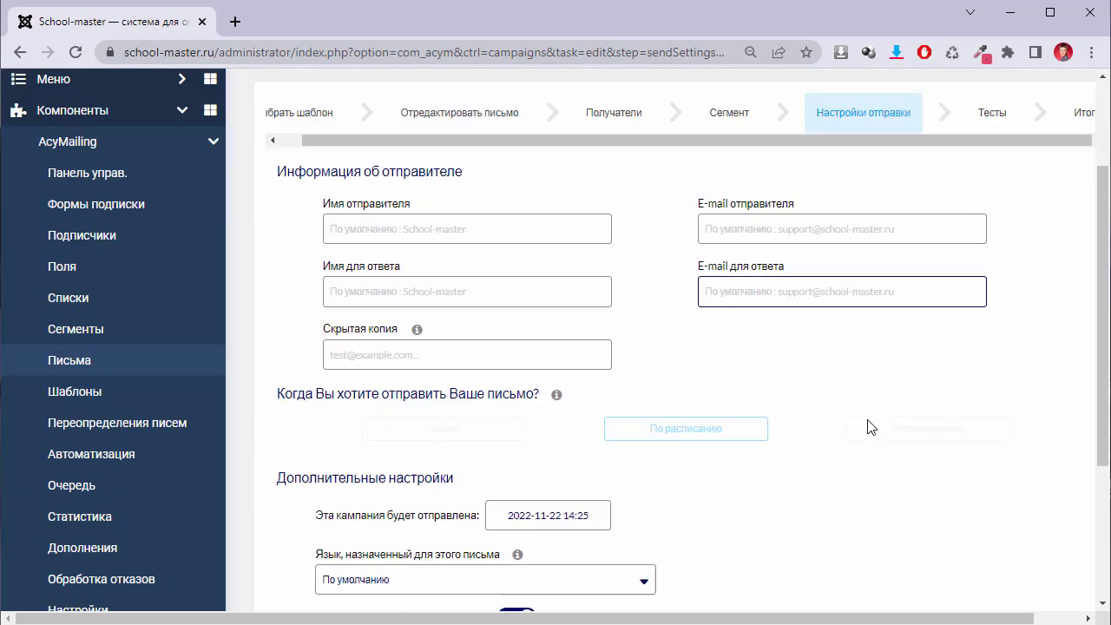
Save the send settings, continue to the Тесты step, and review the test email and security check options.
left_click(1044, 477)
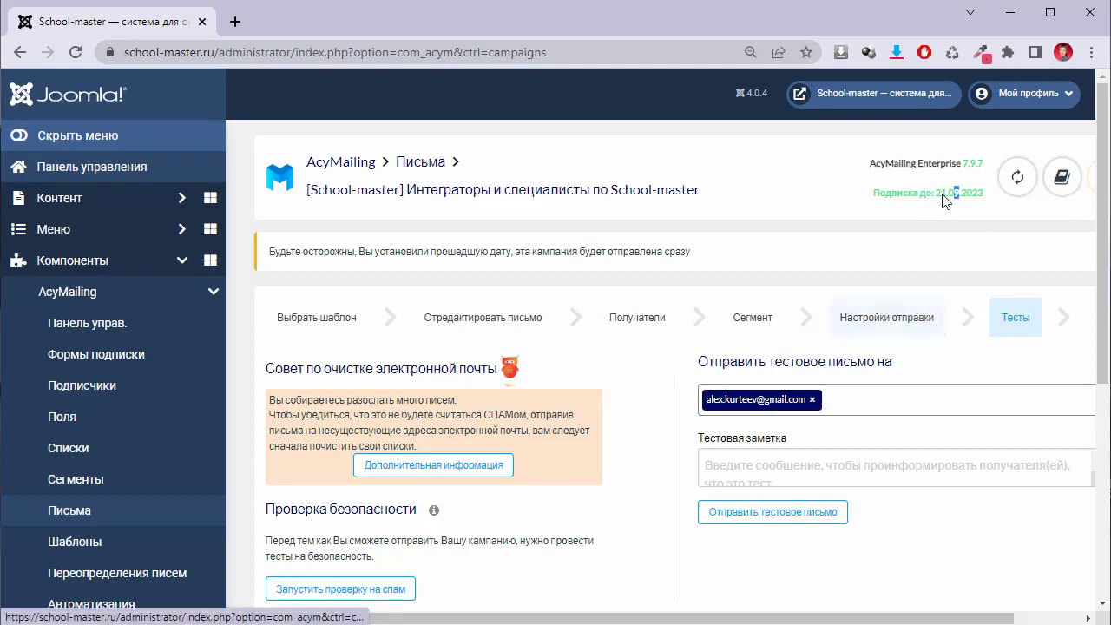
left_click_drag(940, 199, 942, 195)
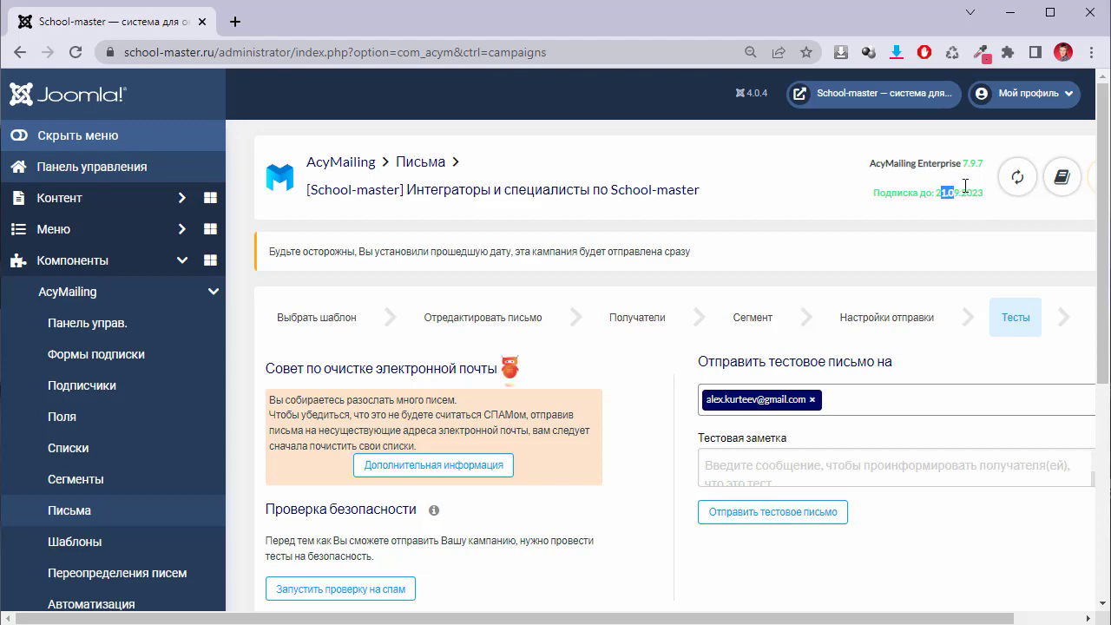
left_click_drag(1105, 228, 1108, 421)
scroll(1107, 421, "up", 3)
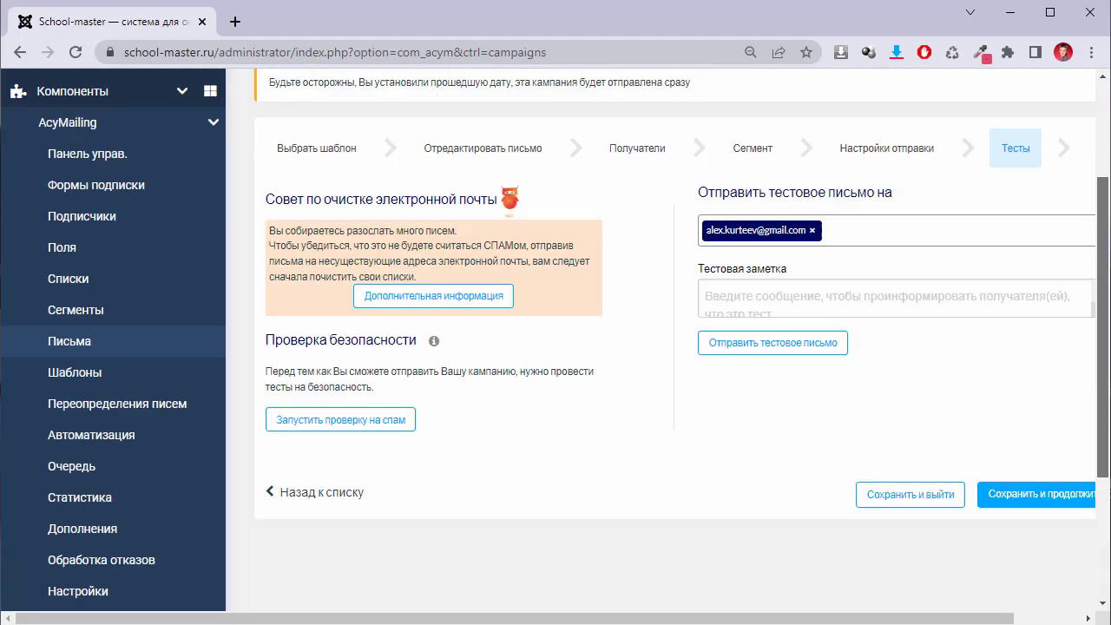
left_click_drag(803, 623, 870, 623)
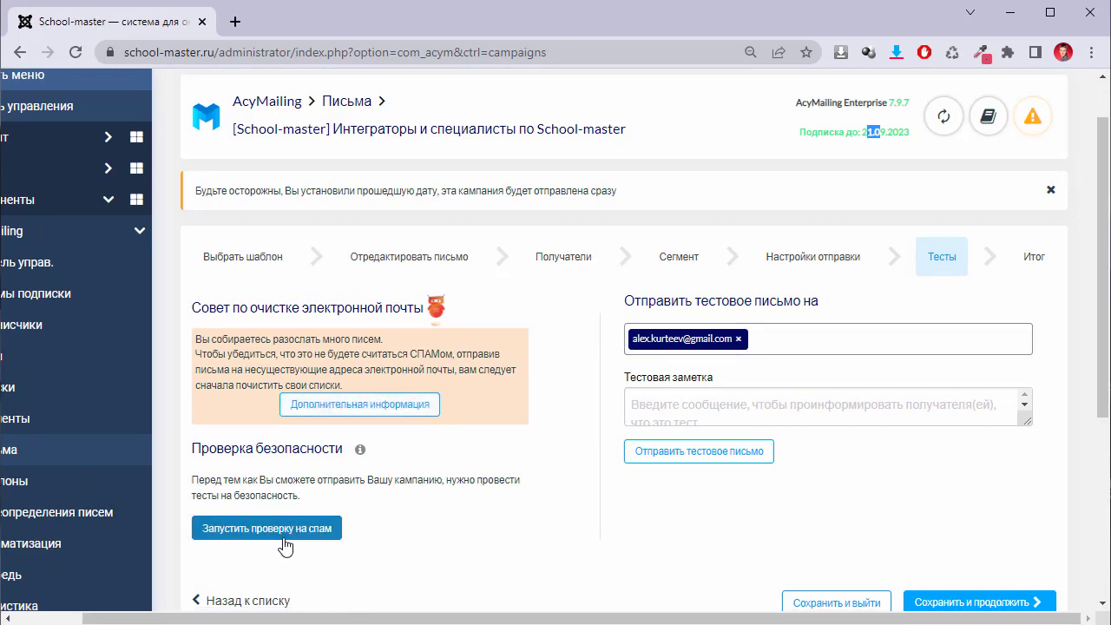
scroll(343, 401, "down", 2)
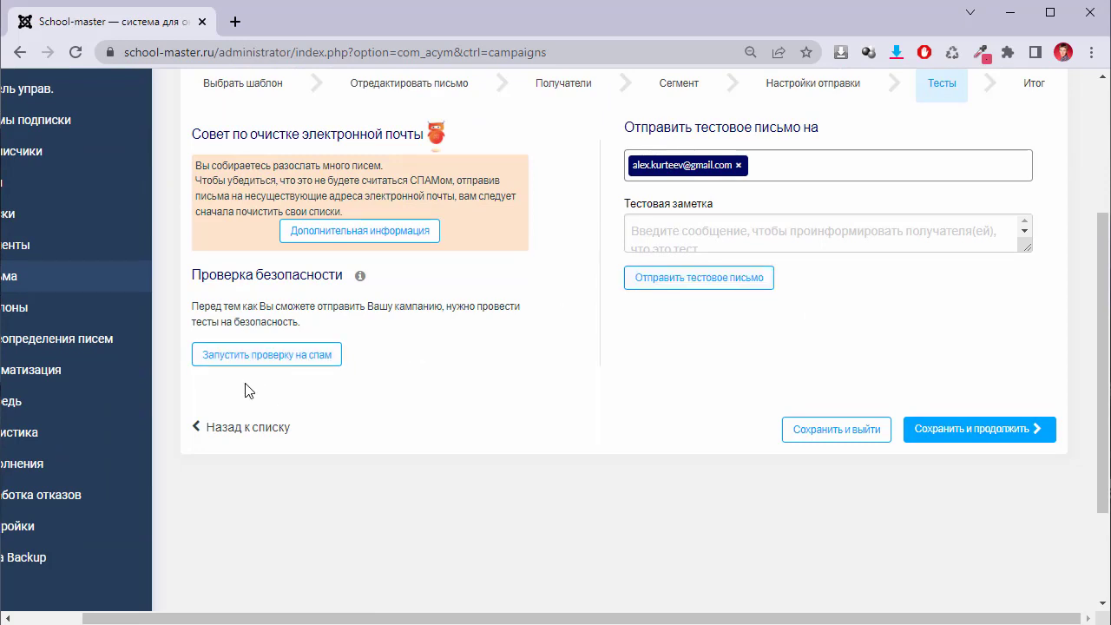
Run the campaign's spam check and open the spam rating report to review its overall score and list of checks.
left_click(289, 363)
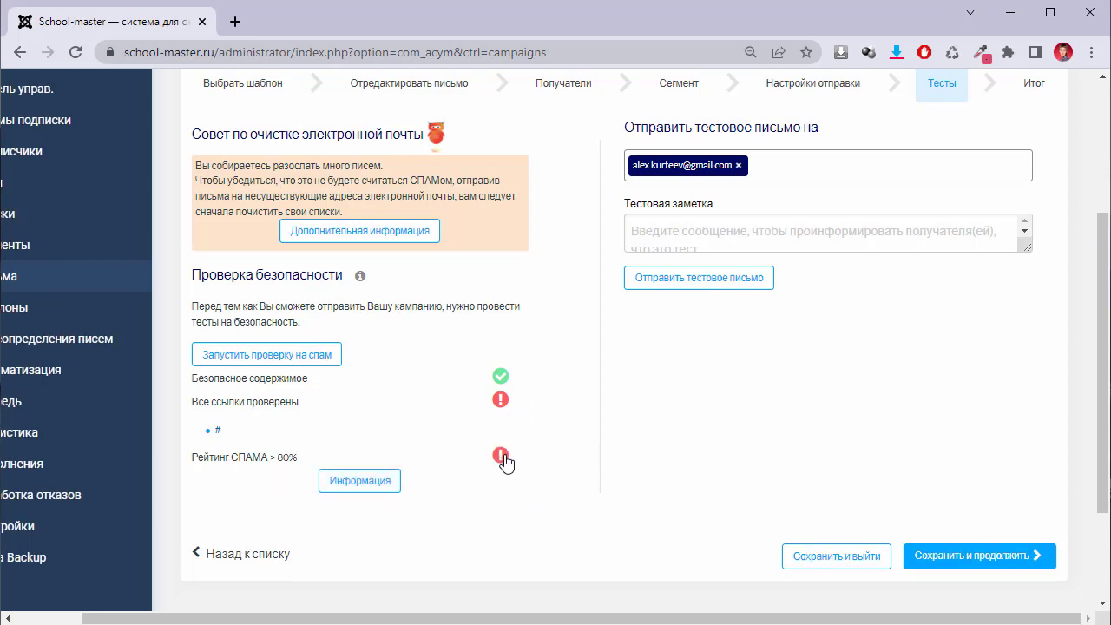
left_click(502, 456)
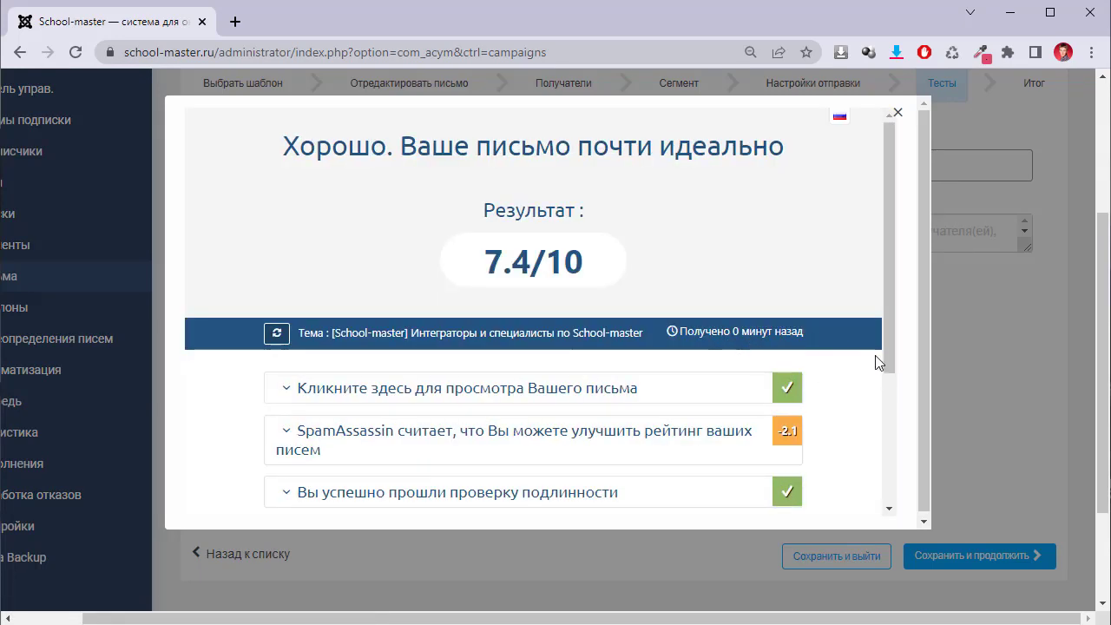
left_click_drag(513, 266, 531, 266)
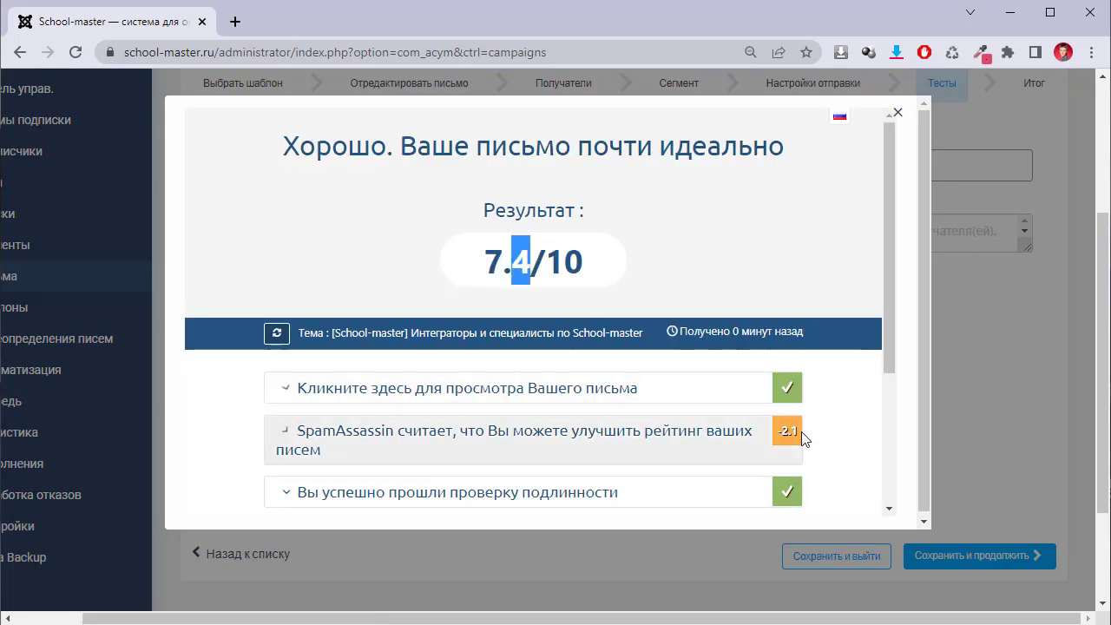
scroll(893, 324, "down", 1)
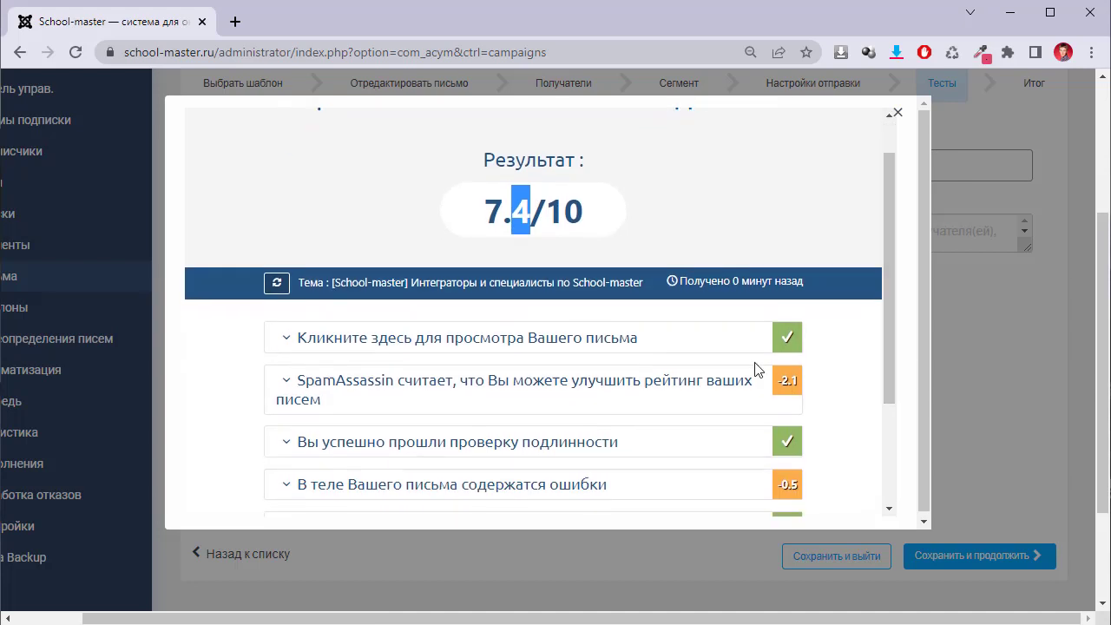
scroll(438, 404, "down", 1)
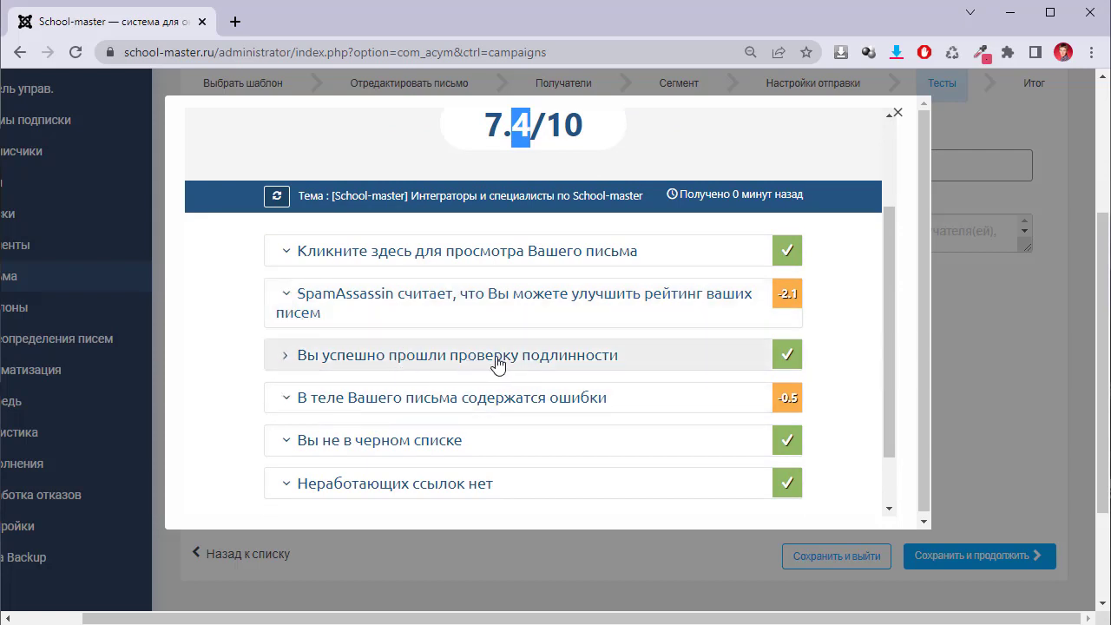
Expand the SpamAssassin section of the report and examine its DKIM, HTML and SPF rules.
left_click(286, 294)
scroll(785, 421, "down", 1)
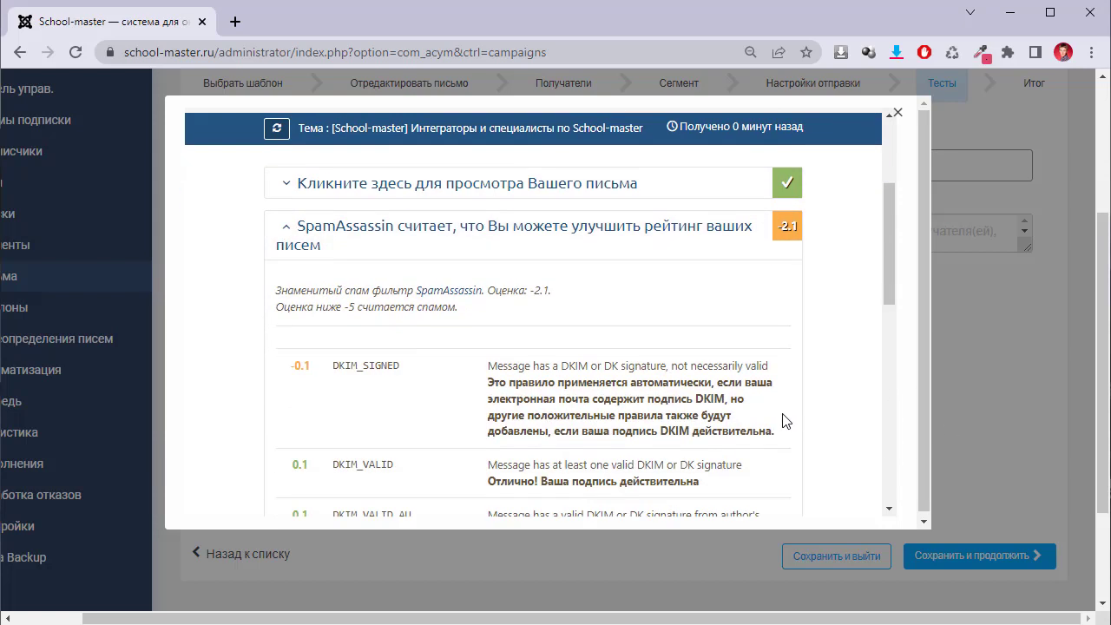
scroll(644, 400, "down", 5)
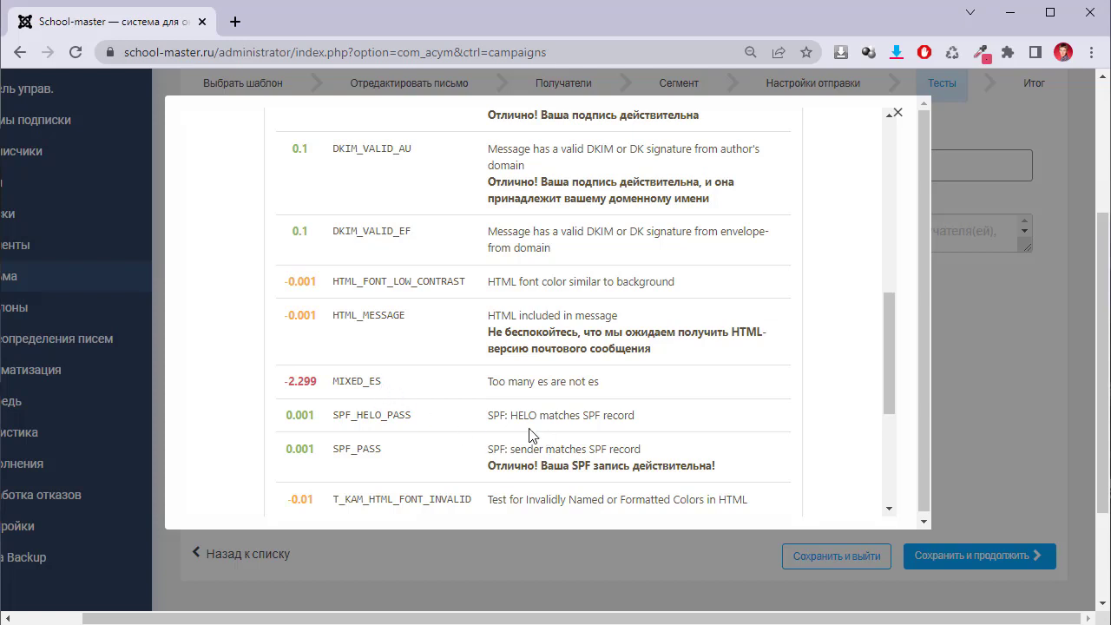
scroll(528, 434, "down", 2)
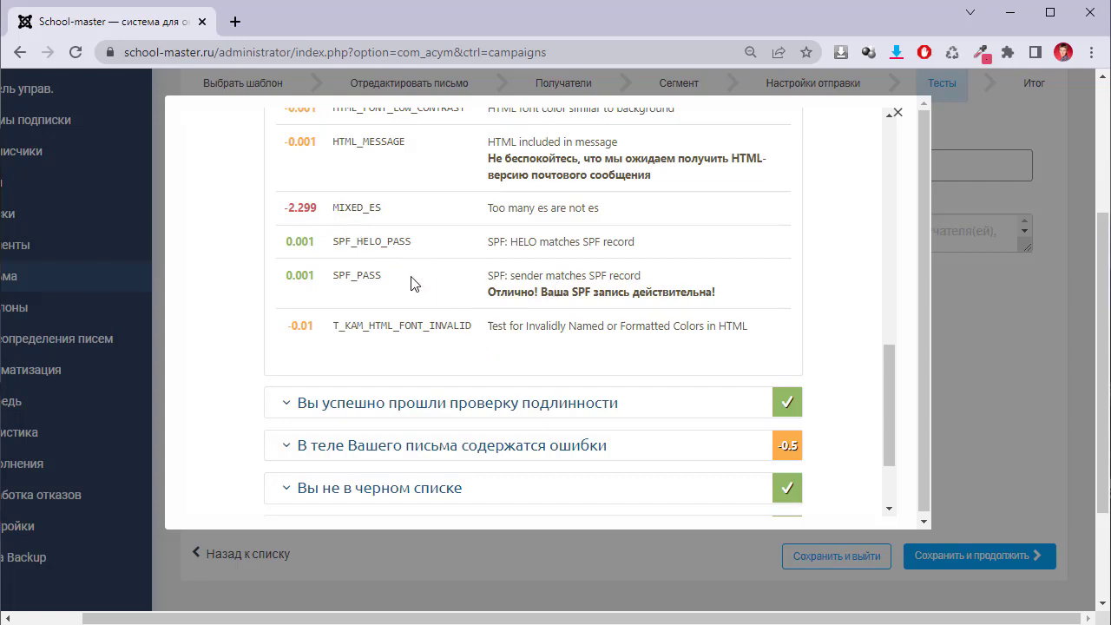
Examine the report's sender authentication and blacklist sections and close the report.
left_click(449, 403)
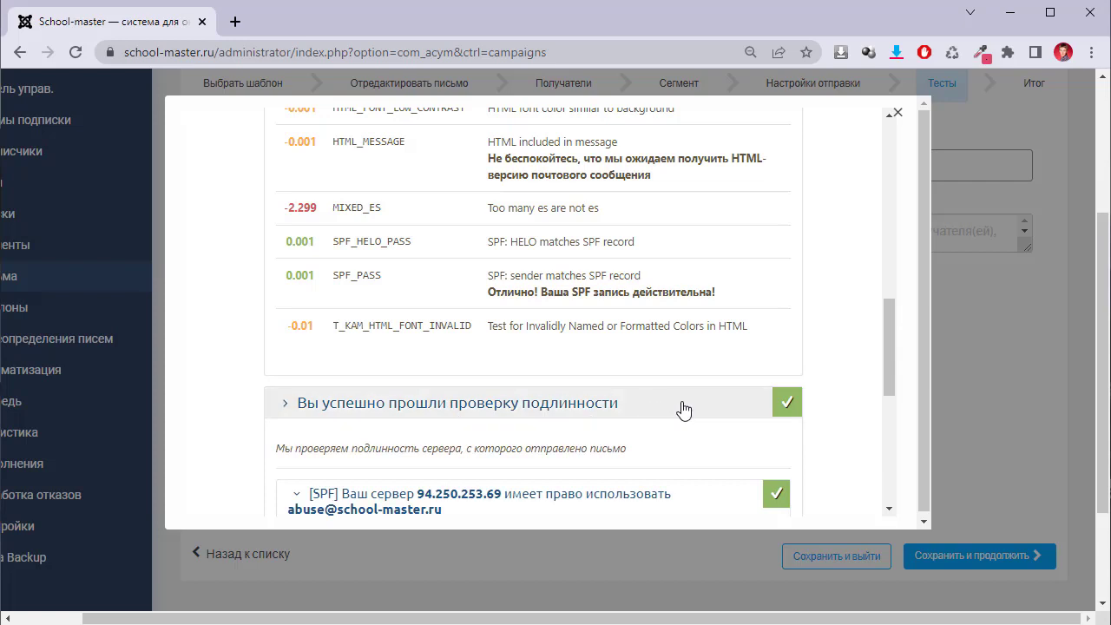
scroll(489, 397, "down", 3)
scroll(540, 385, "down", 2)
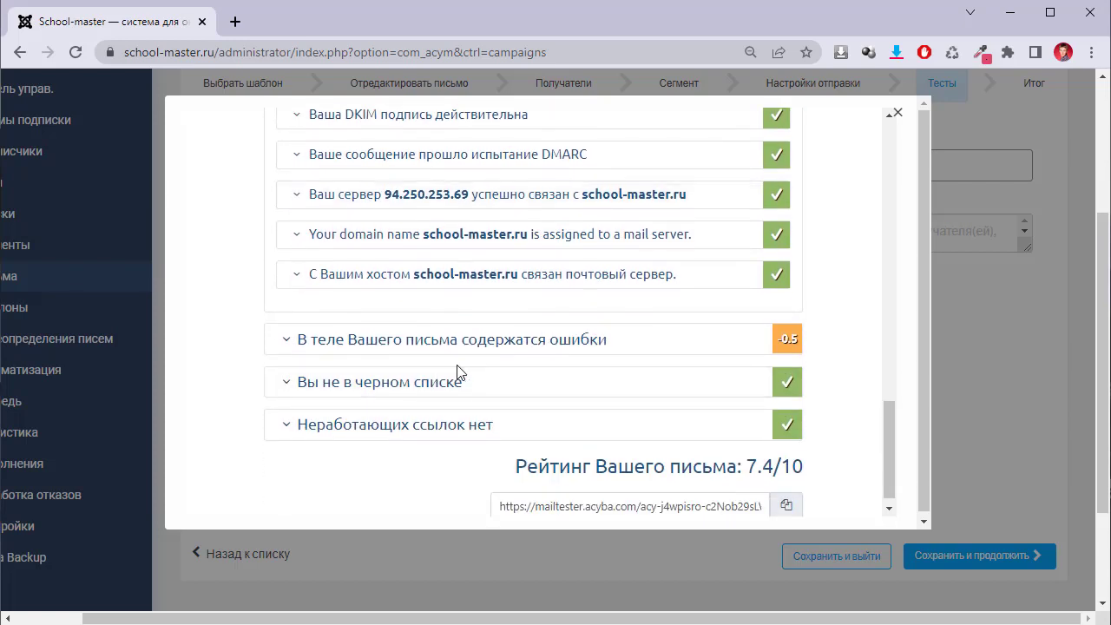
left_click(365, 391)
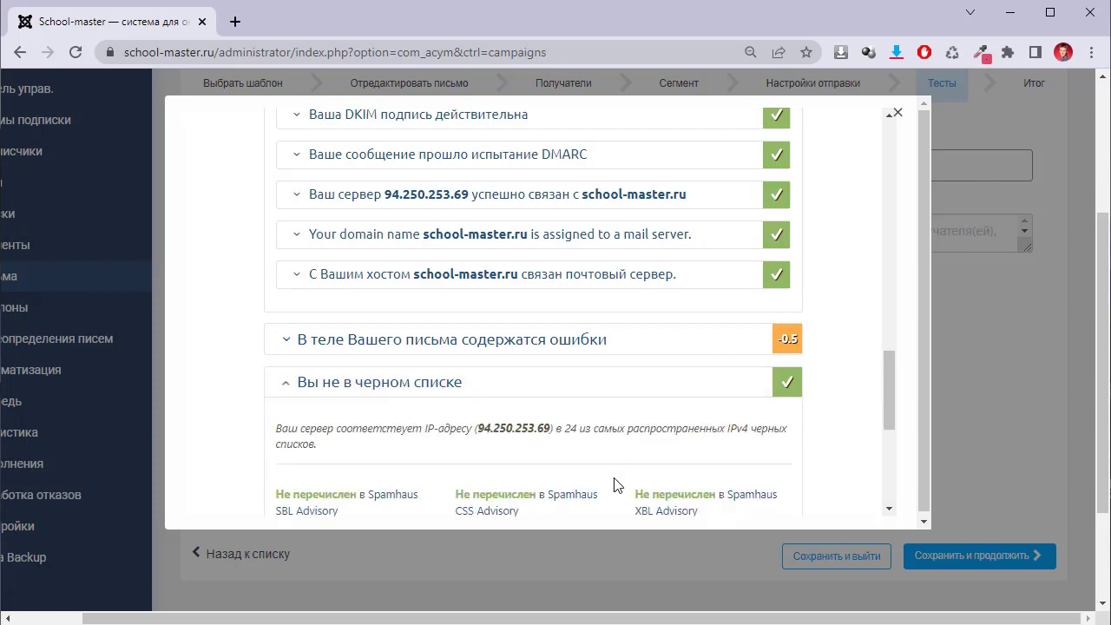
scroll(614, 477, "down", 3)
scroll(614, 476, "up", 15)
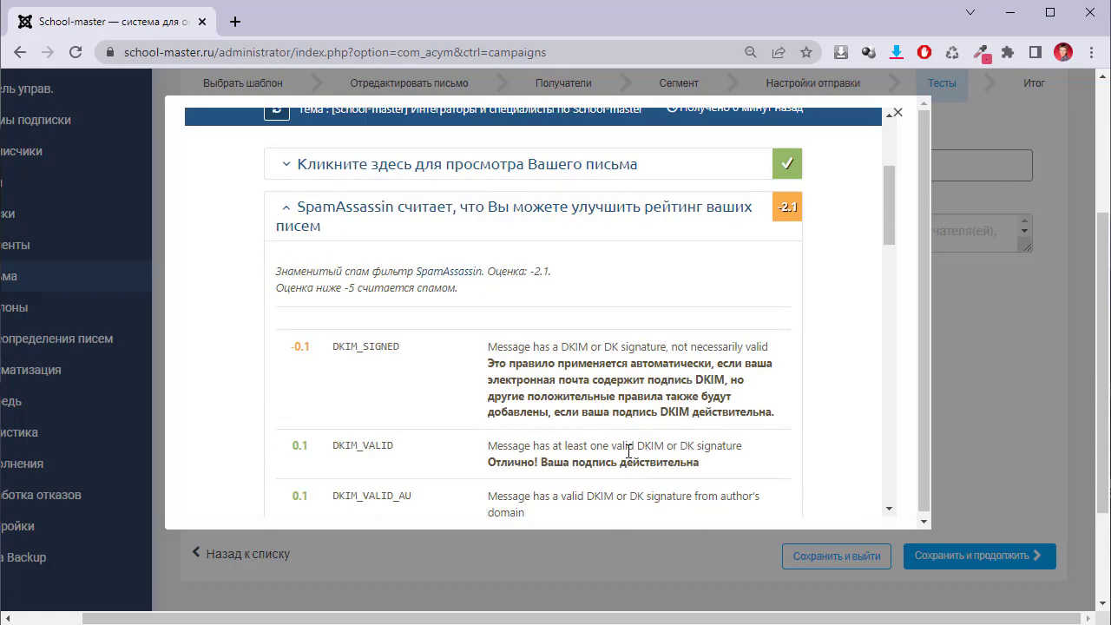
left_click(898, 113)
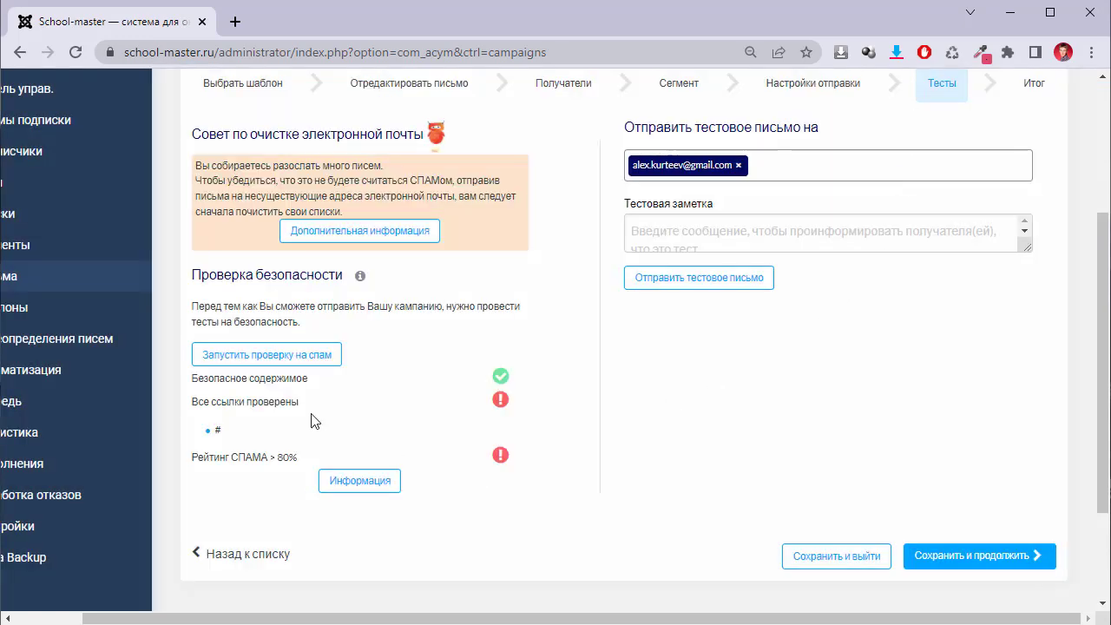
Save the Тесты step and continue to the campaign's Итог step.
scroll(963, 328, "up", 3)
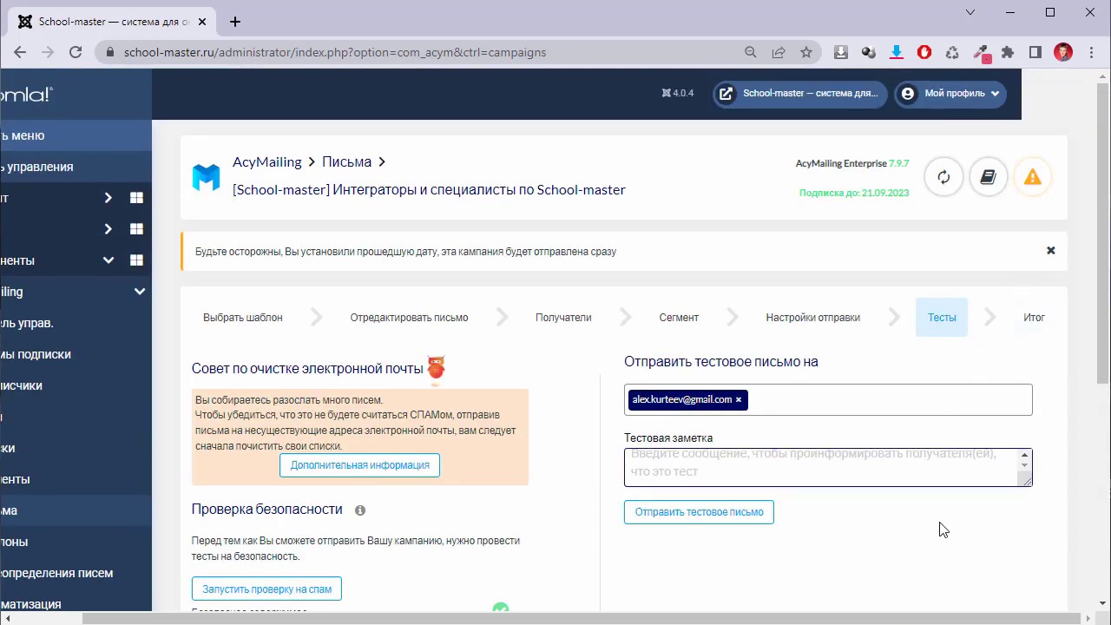
scroll(941, 454, "down", 4)
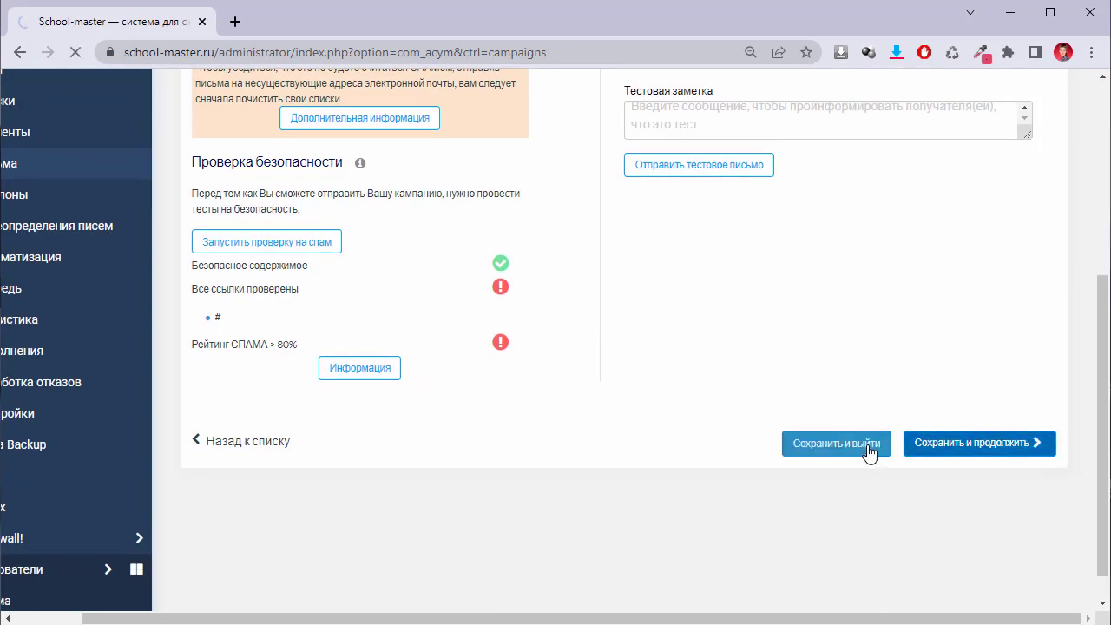
left_click(864, 446)
Review the campaign summary's sender details, email preview, recipient lists, send settings and resend options.
scroll(854, 399, "down", 6)
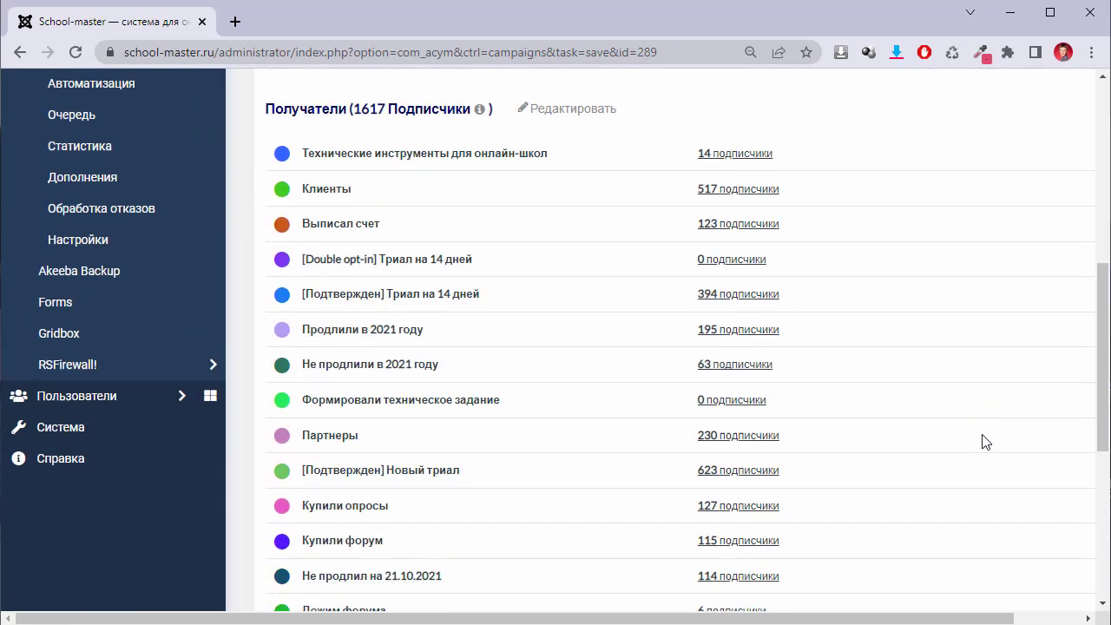
scroll(860, 401, "down", 1)
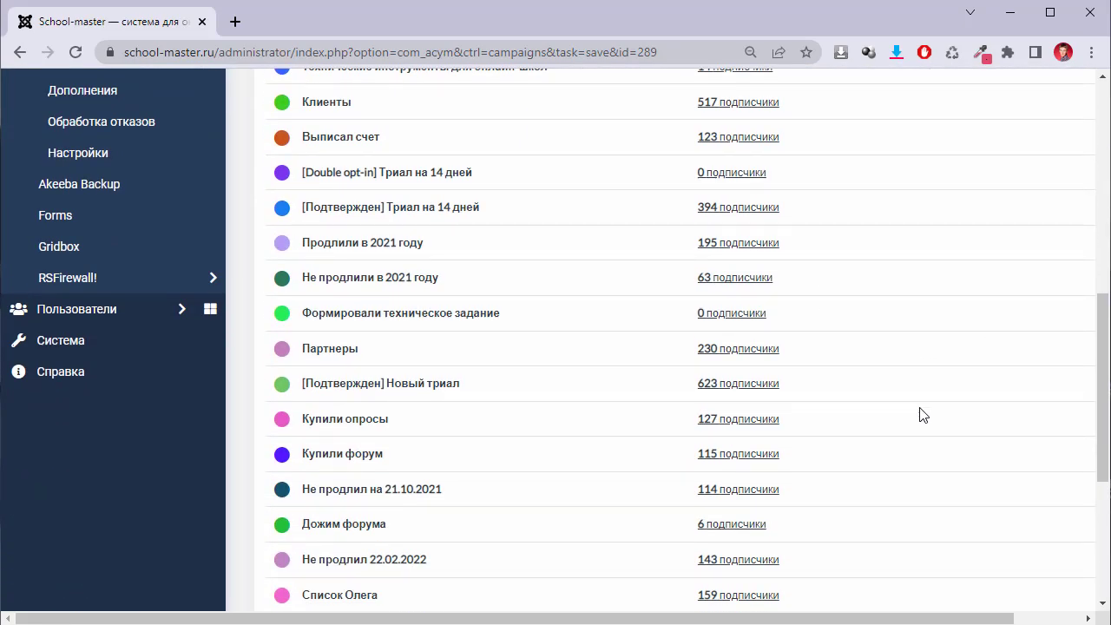
scroll(922, 415, "down", 4)
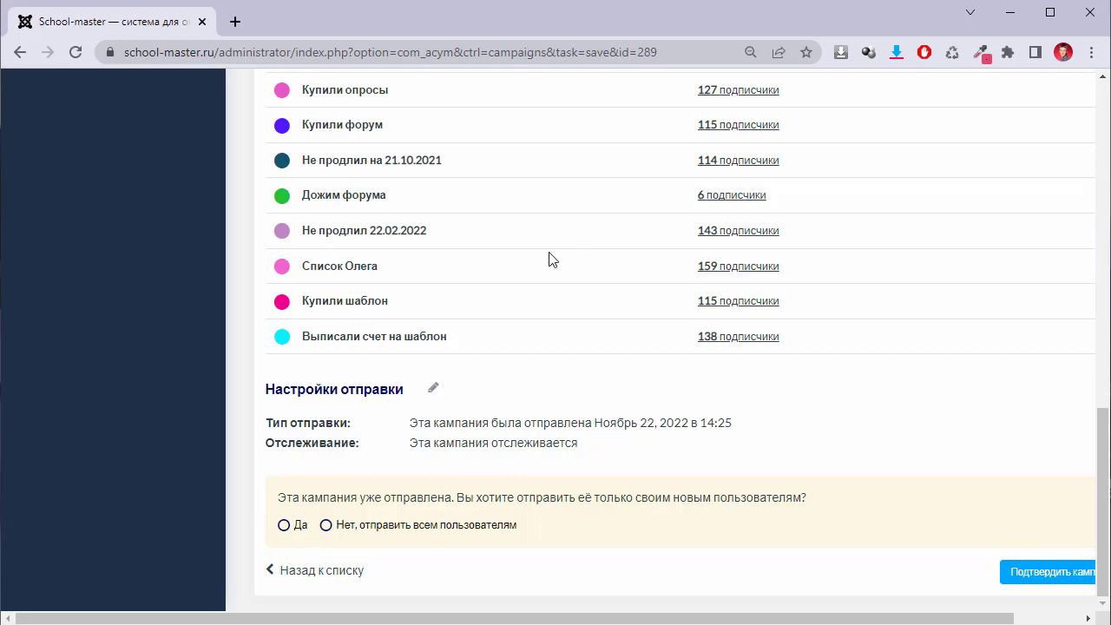
scroll(550, 519, "up", 8)
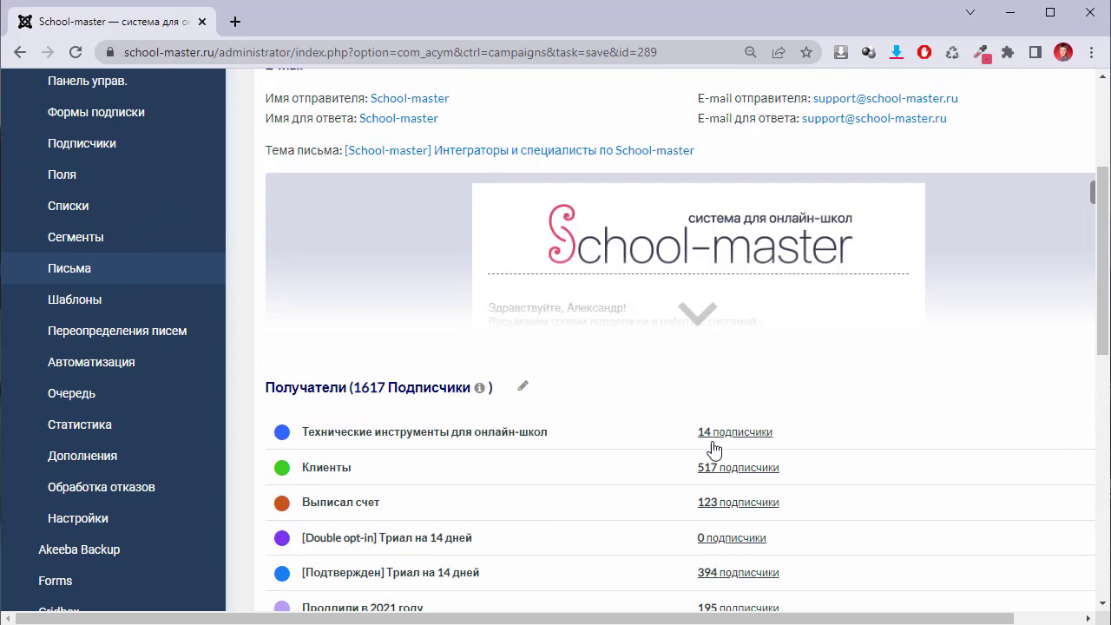
scroll(708, 408, "up", 3)
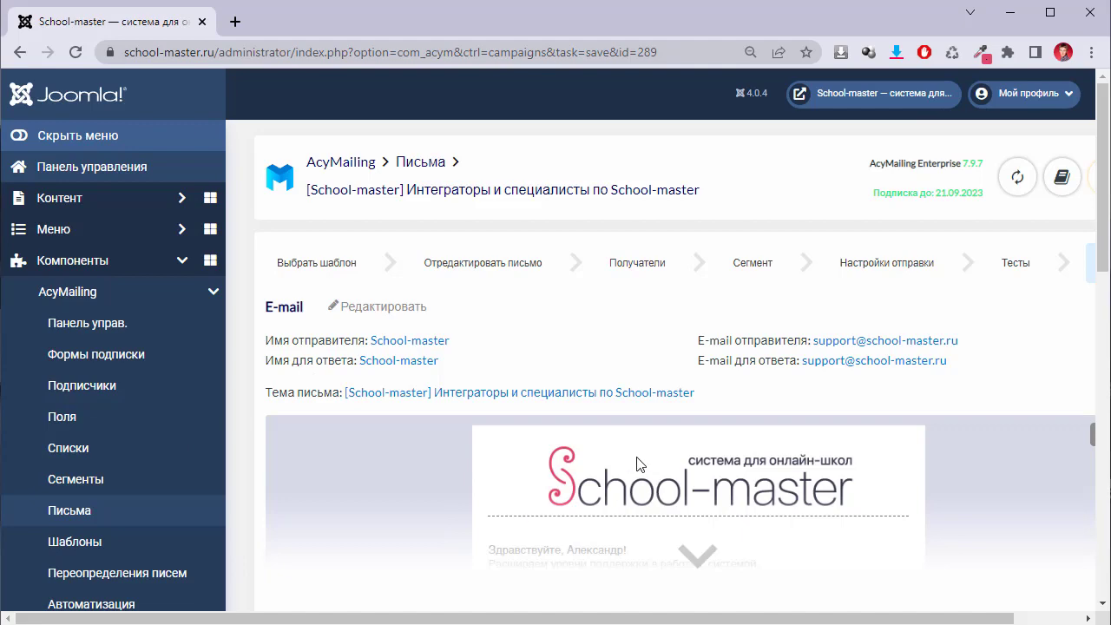
scroll(638, 465, "down", 3)
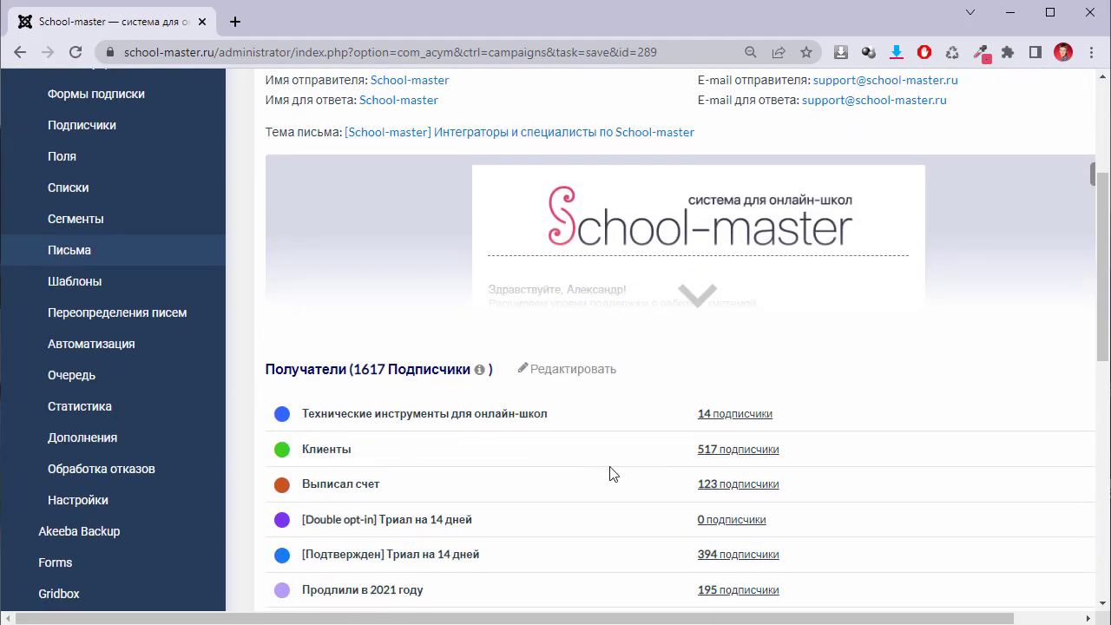
scroll(607, 472, "up", 3)
scroll(100, 546, "down", 1)
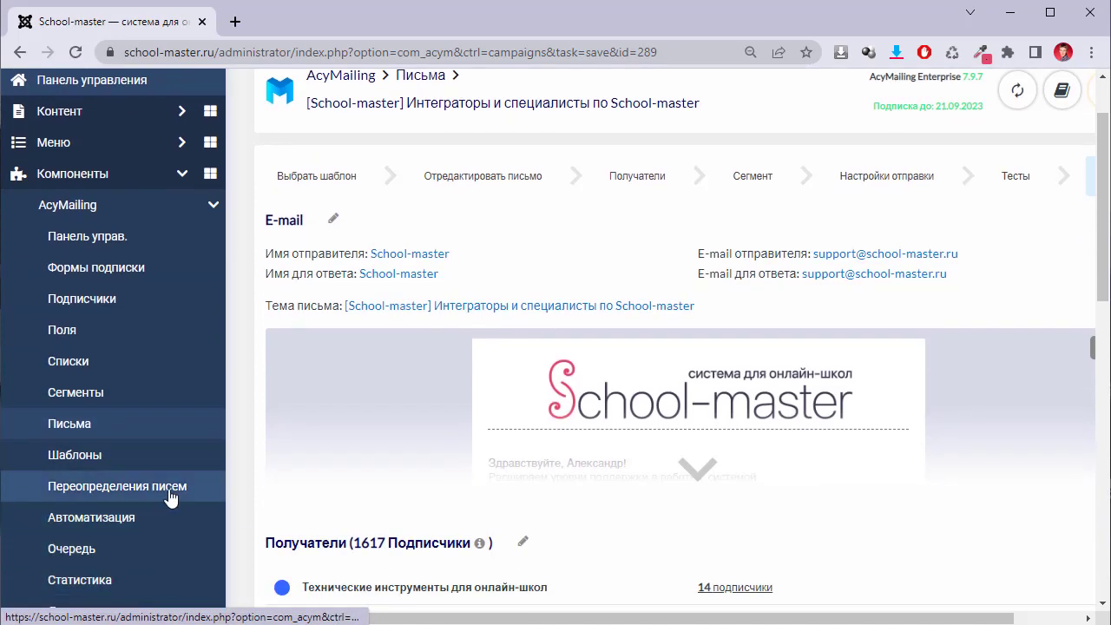
Look over the Переопределения писем list and the existing automations in Автоматизация.
left_click(171, 497)
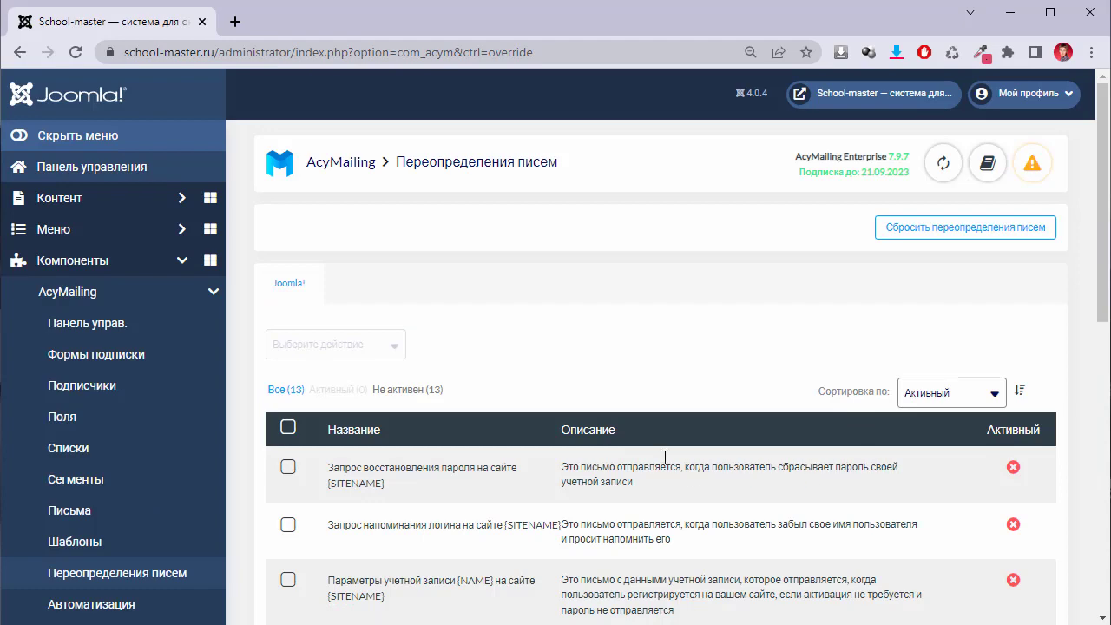
scroll(665, 458, "down", 2)
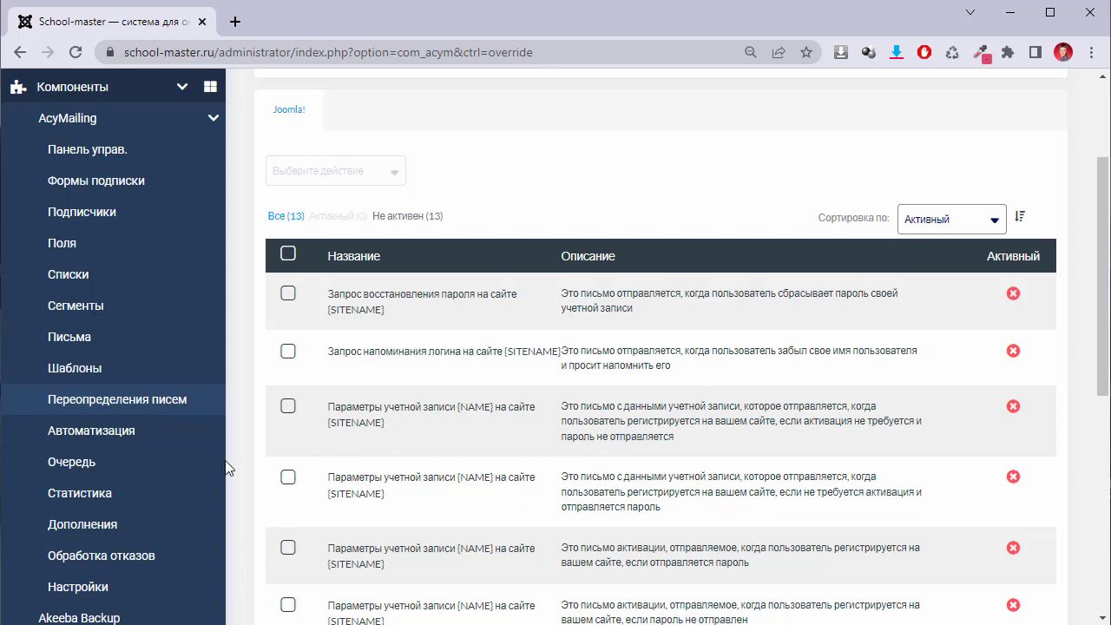
left_click(111, 431)
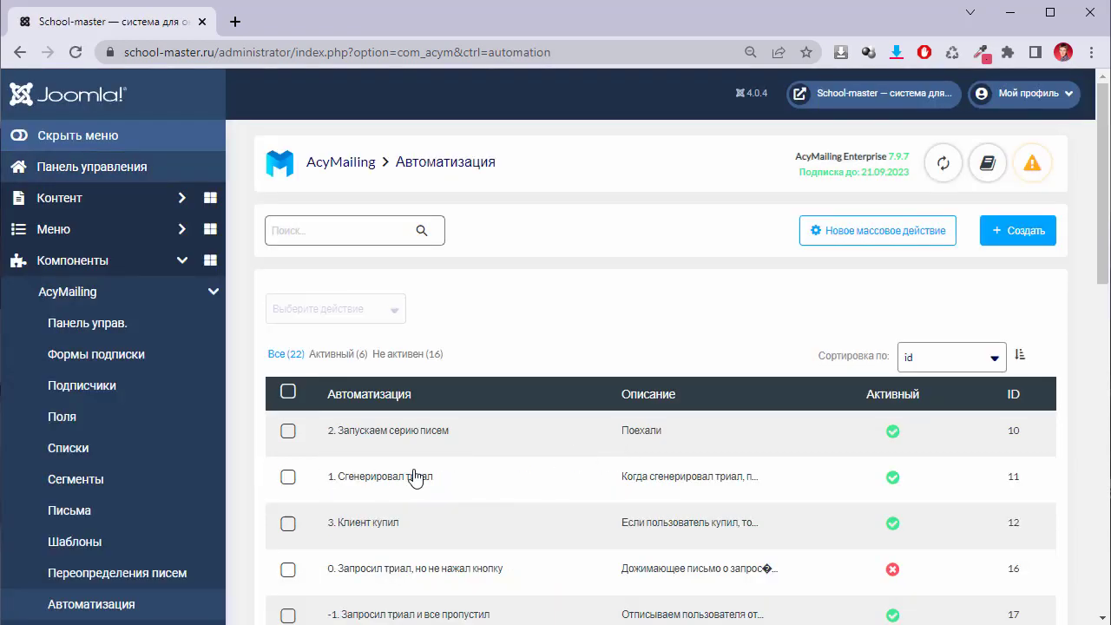
scroll(556, 471, "down", 2)
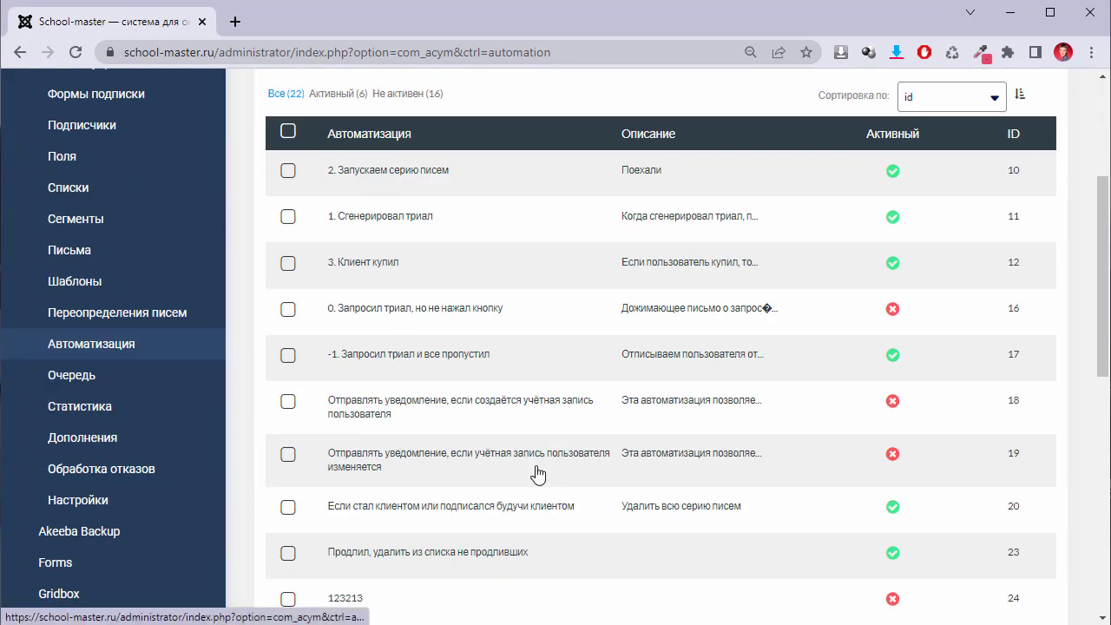
scroll(543, 452, "up", 3)
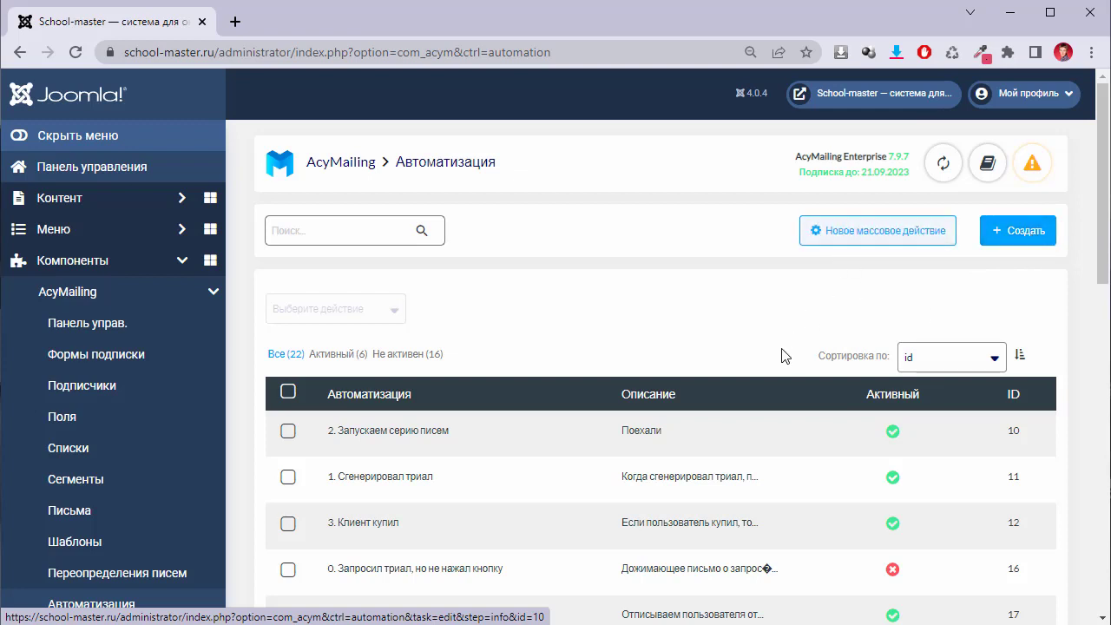
Start a new automation and look through its classic triggers and the triggers based on user actions.
left_click(1019, 232)
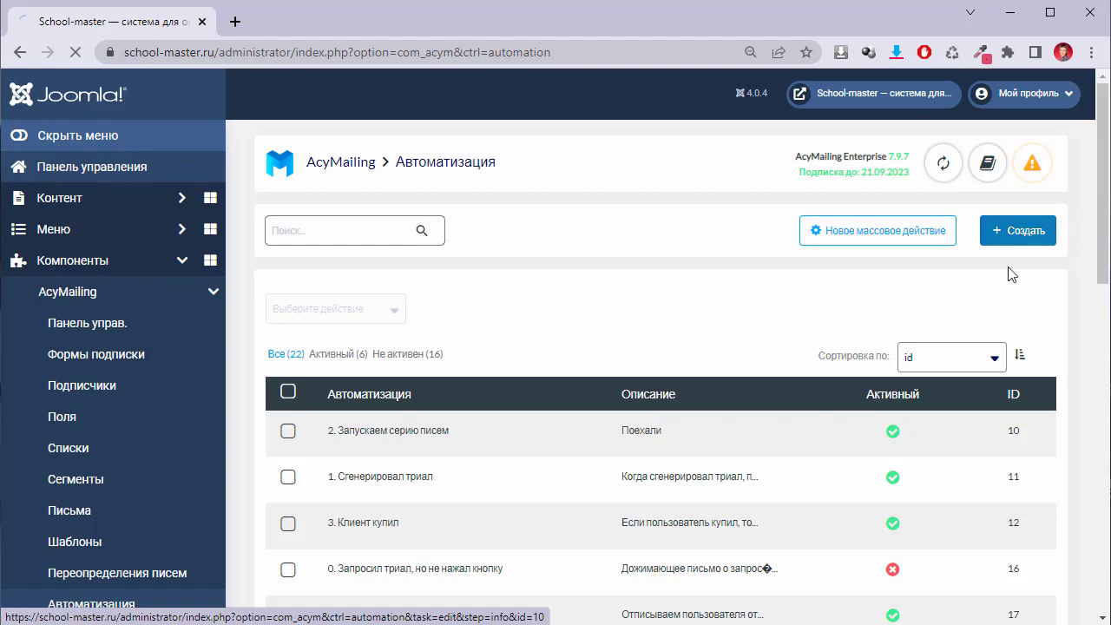
scroll(674, 446, "down", 3)
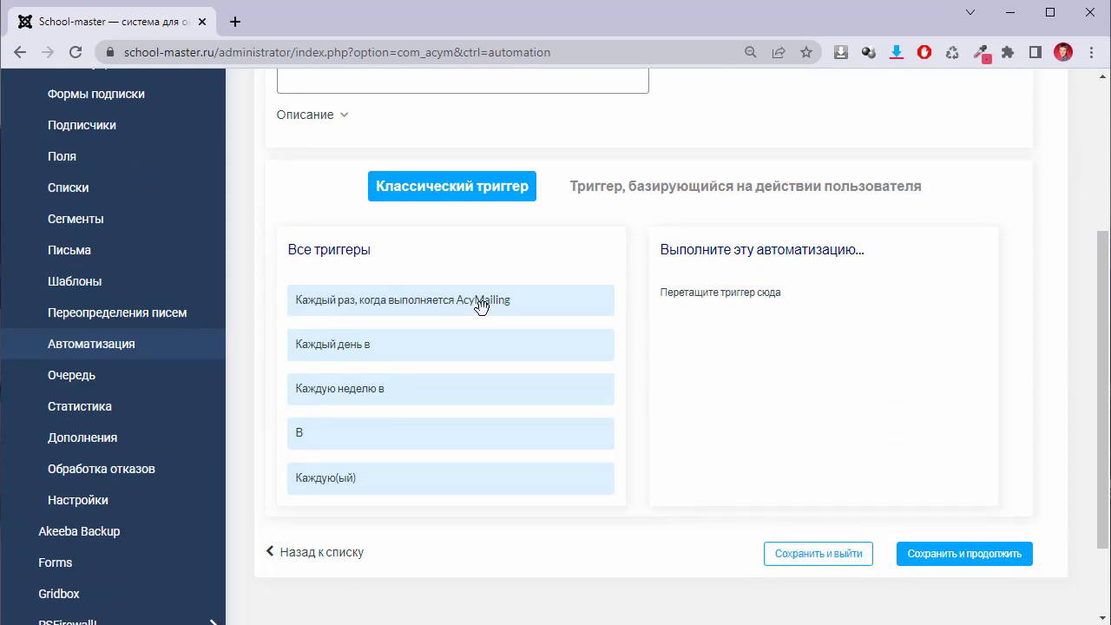
left_click_drag(405, 350, 398, 395)
mouse_move(380, 441)
left_mouse_down()
mouse_move(648, 415)
mouse_move(355, 446)
mouse_move(373, 439)
left_mouse_up()
left_click_drag(449, 471, 369, 488)
left_click(655, 196)
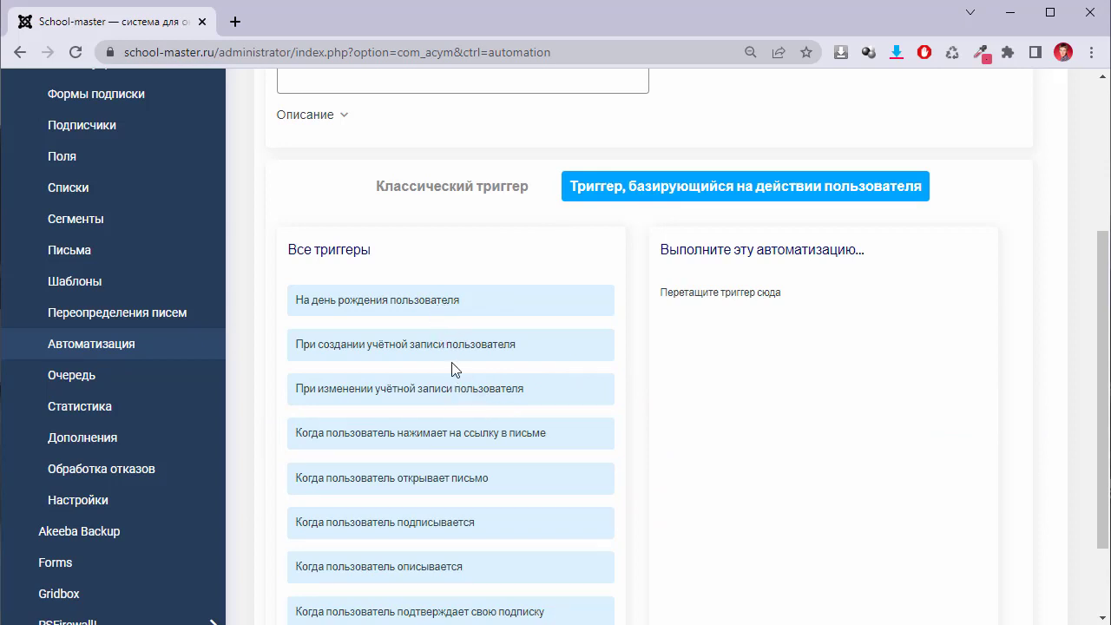
scroll(494, 414, "down", 2)
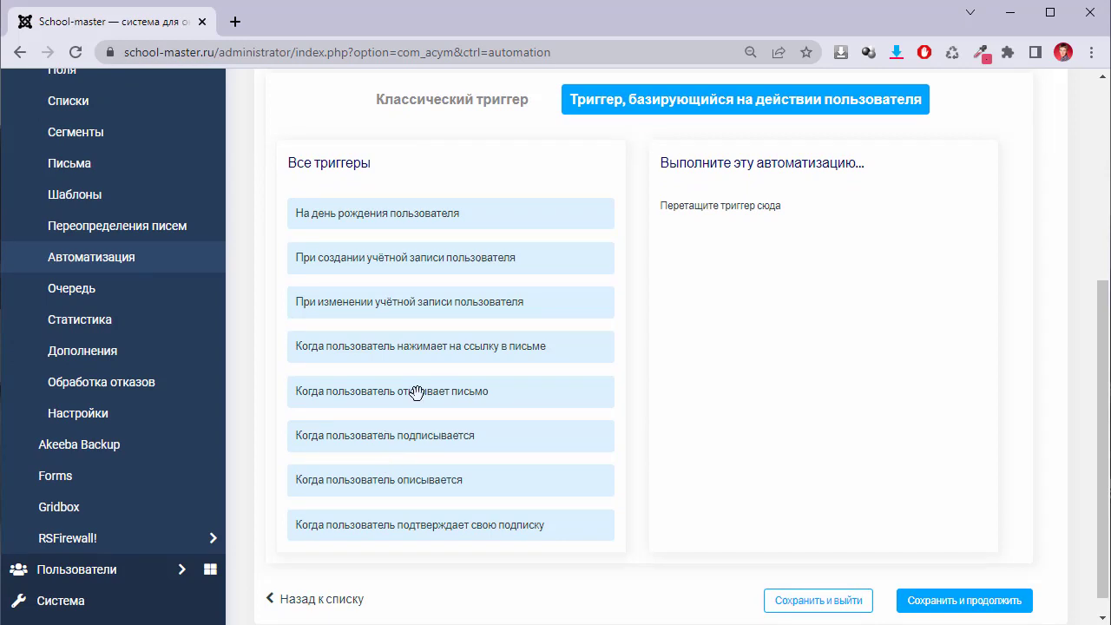
left_click_drag(423, 393, 395, 432)
mouse_move(351, 349)
left_mouse_down()
mouse_move(433, 362)
mouse_move(363, 345)
left_mouse_up()
Add the trigger "Когда пользователь нажимает на ссылку в письме" to the automation and set its email to "+ 4 день. Тренинги".
left_click_drag(362, 345, 694, 304)
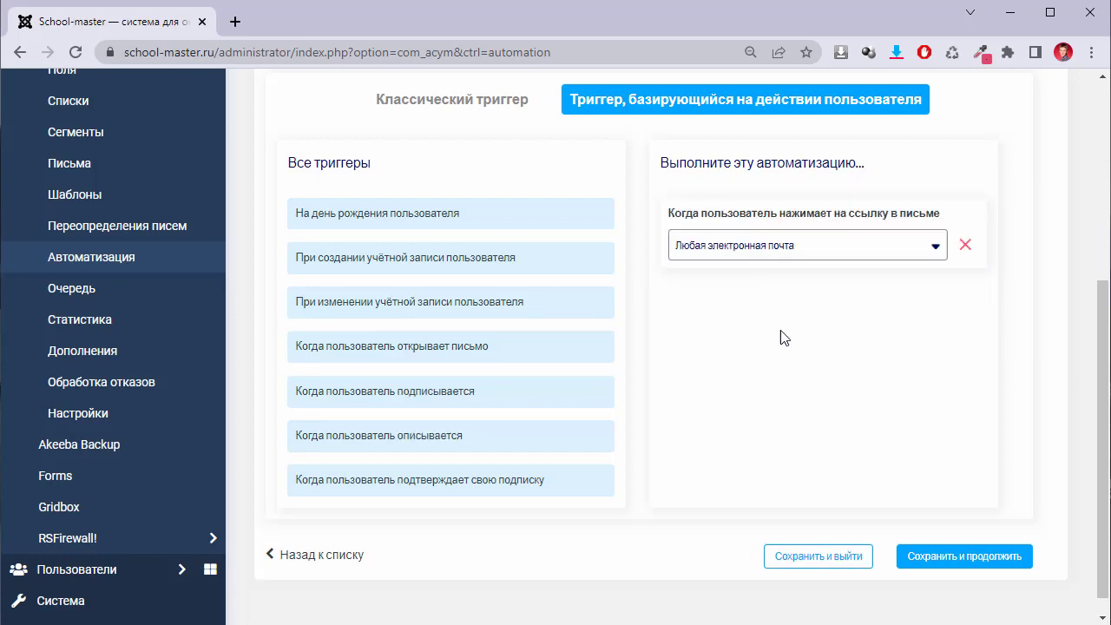
left_click(737, 250)
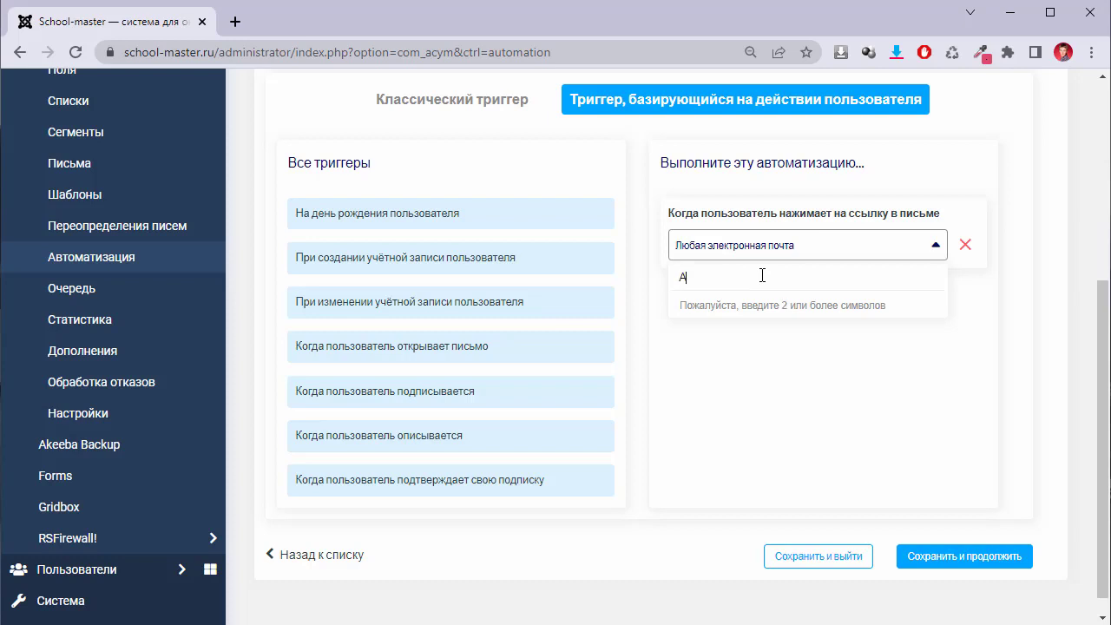
type("Sch")
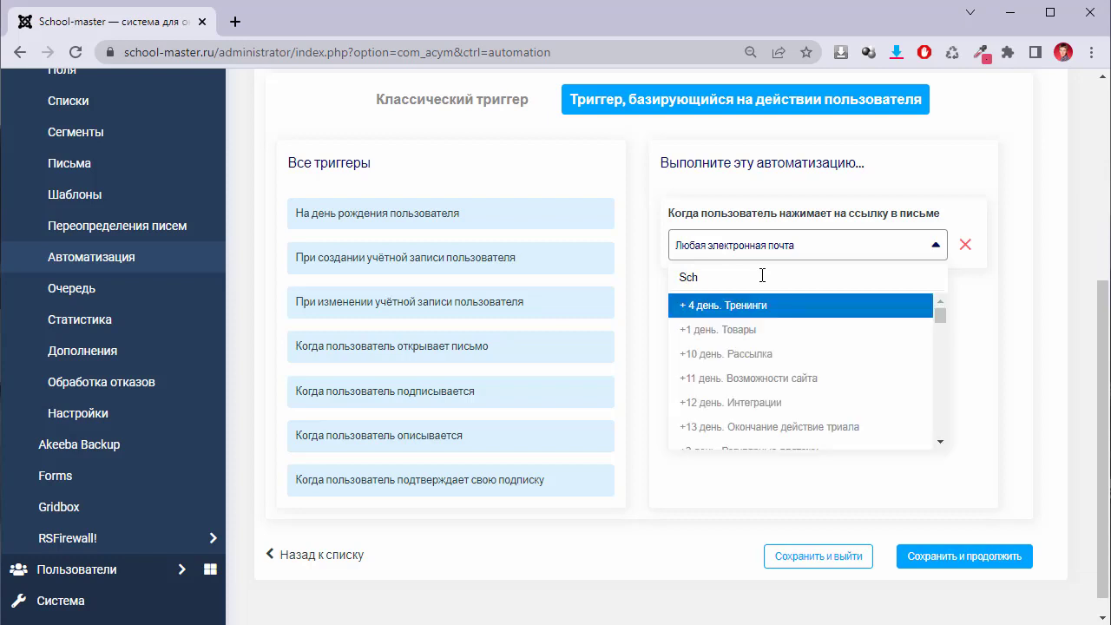
left_click(765, 307)
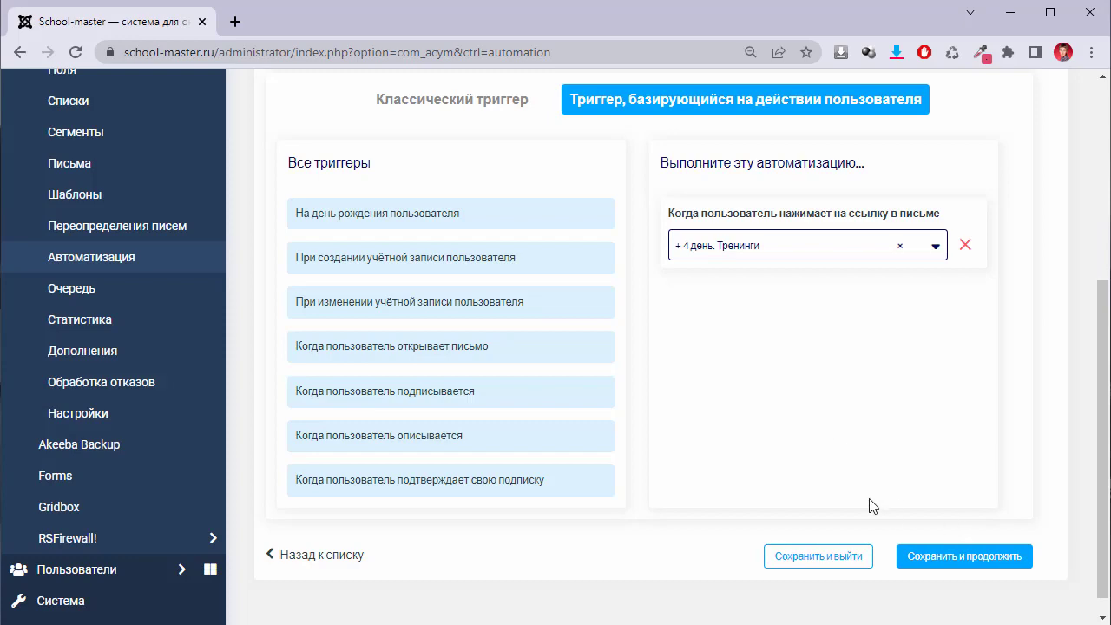
Name the new automation "dsaf" and save it to continue to its conditions.
scroll(705, 452, "up", 3)
scroll(721, 454, "down", 3)
scroll(922, 531, "up", 2)
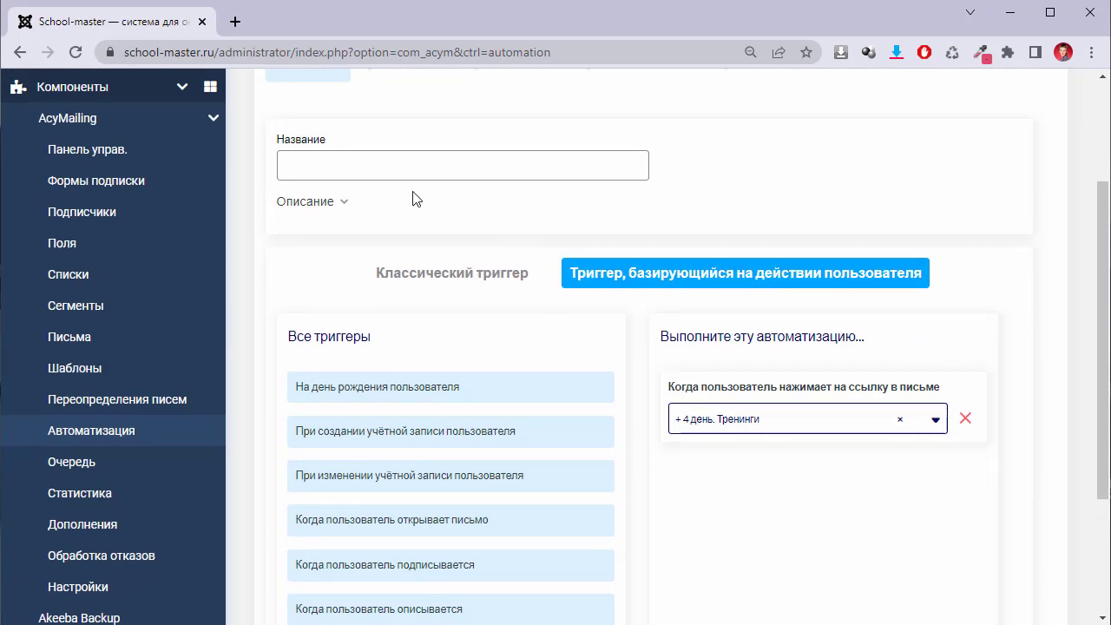
left_click(422, 159)
type("dsd")
scroll(831, 521, "down", 2)
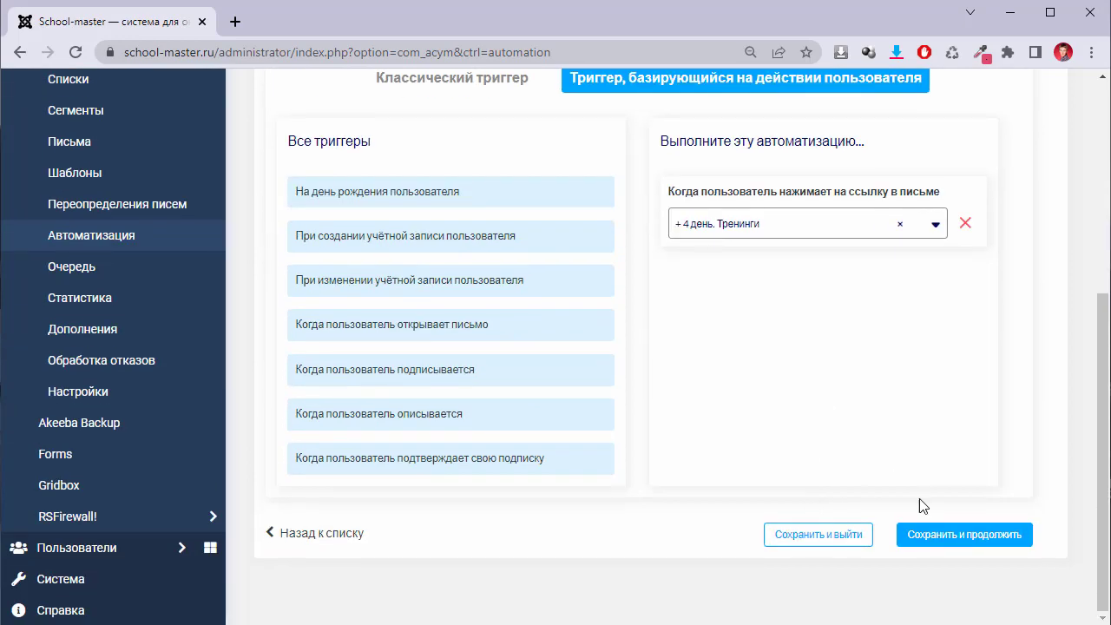
left_click(955, 532)
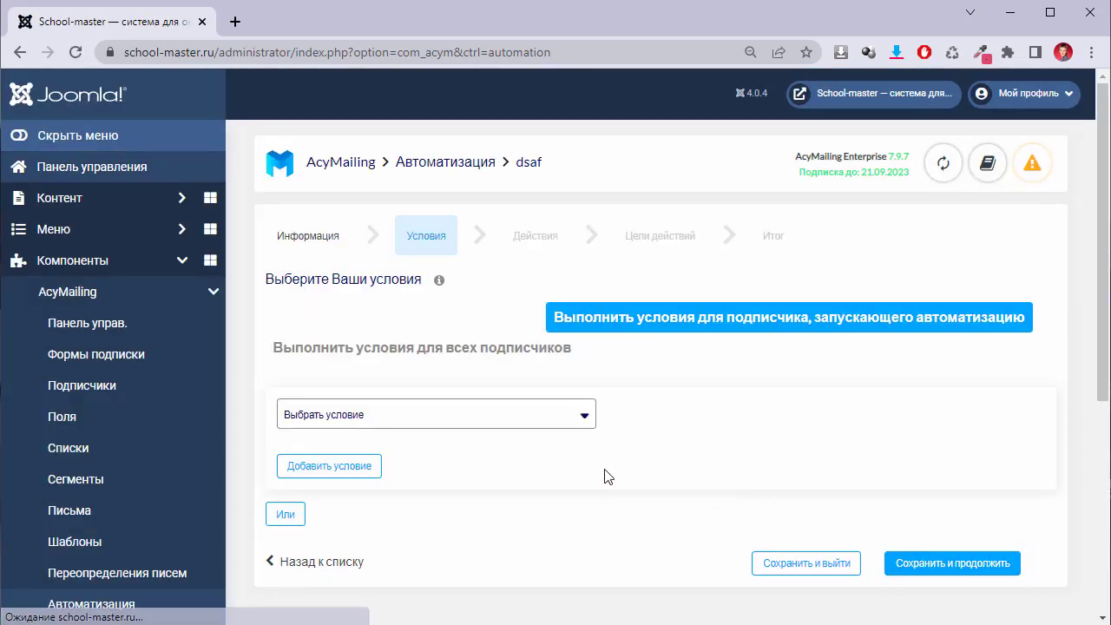
Set the automation's condition to "Список AcyMailing".
scroll(481, 340, "down", 2)
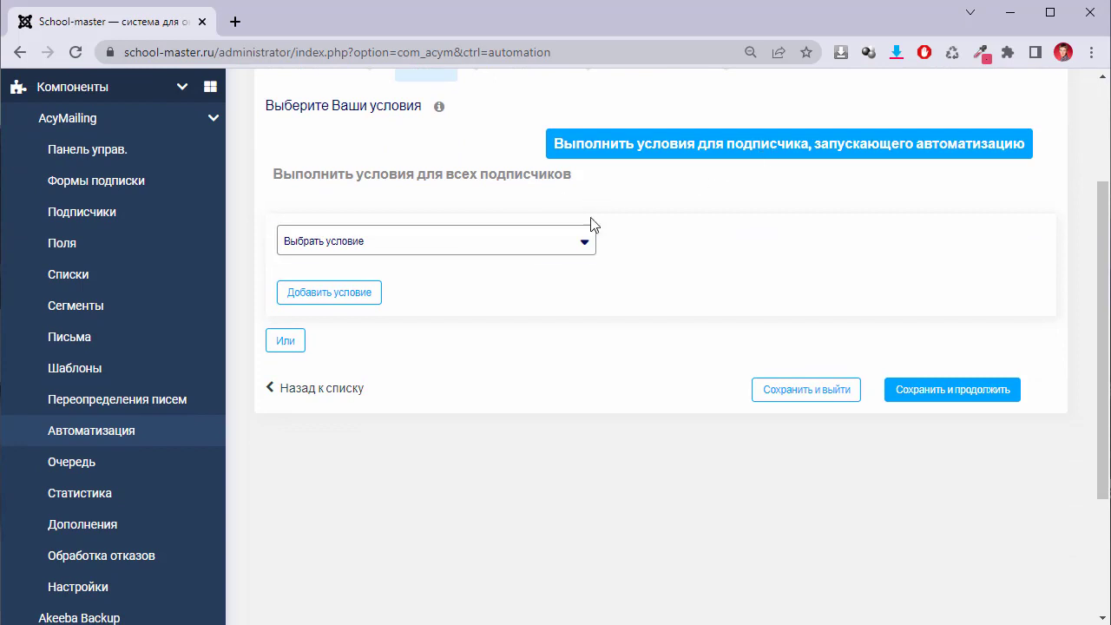
left_click(545, 247)
left_click(355, 373)
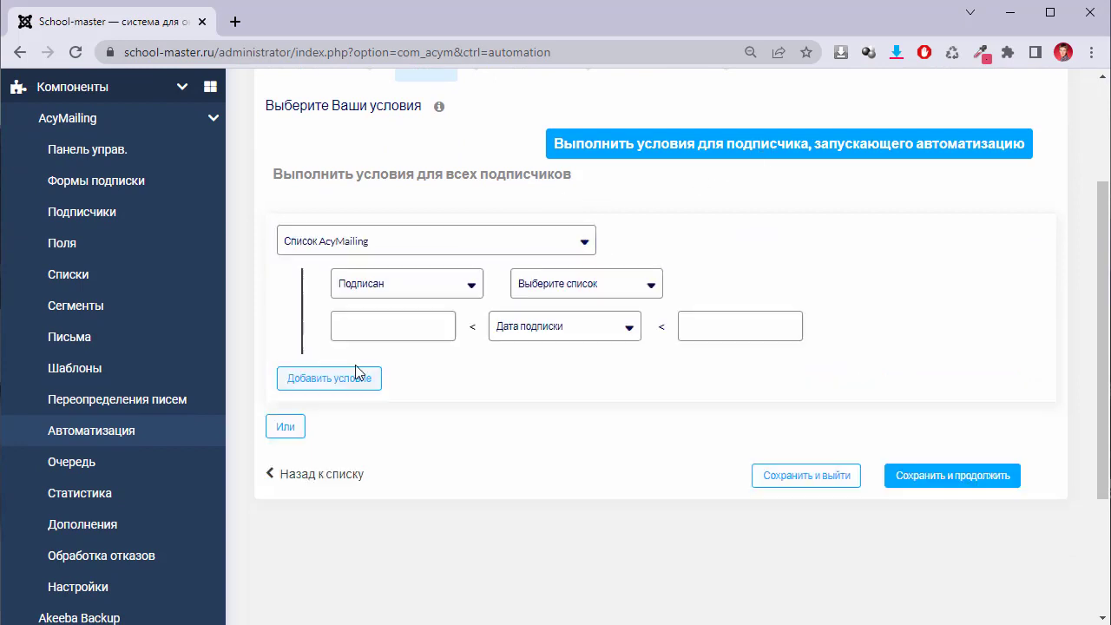
Open Очередь and look over the scheduled emails, their recipients and their statuses.
scroll(486, 436, "up", 2)
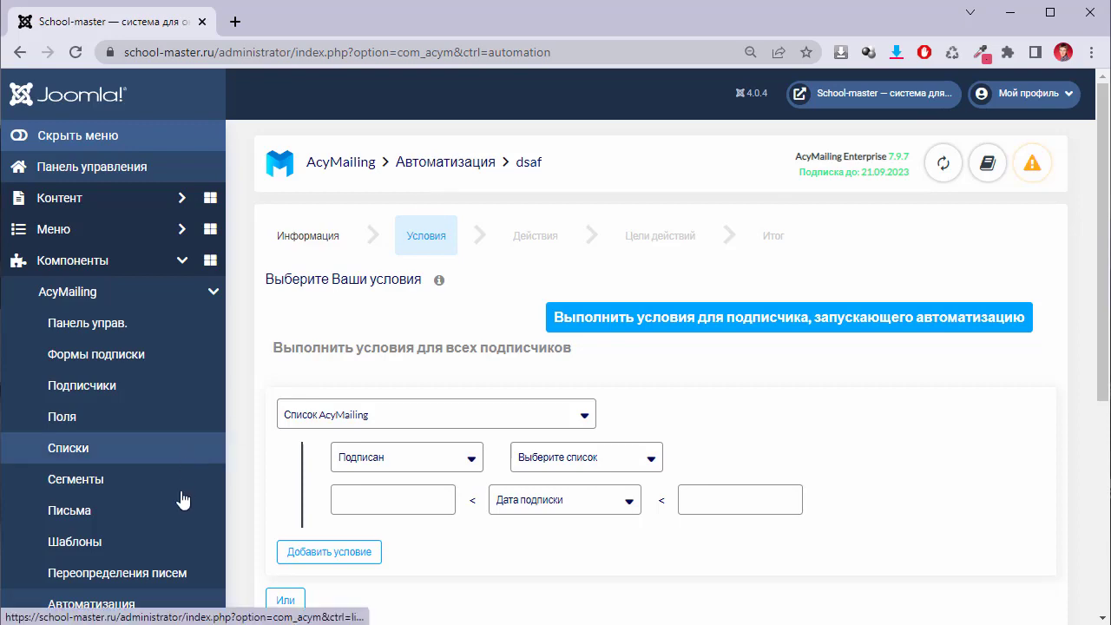
scroll(178, 499, "down", 3)
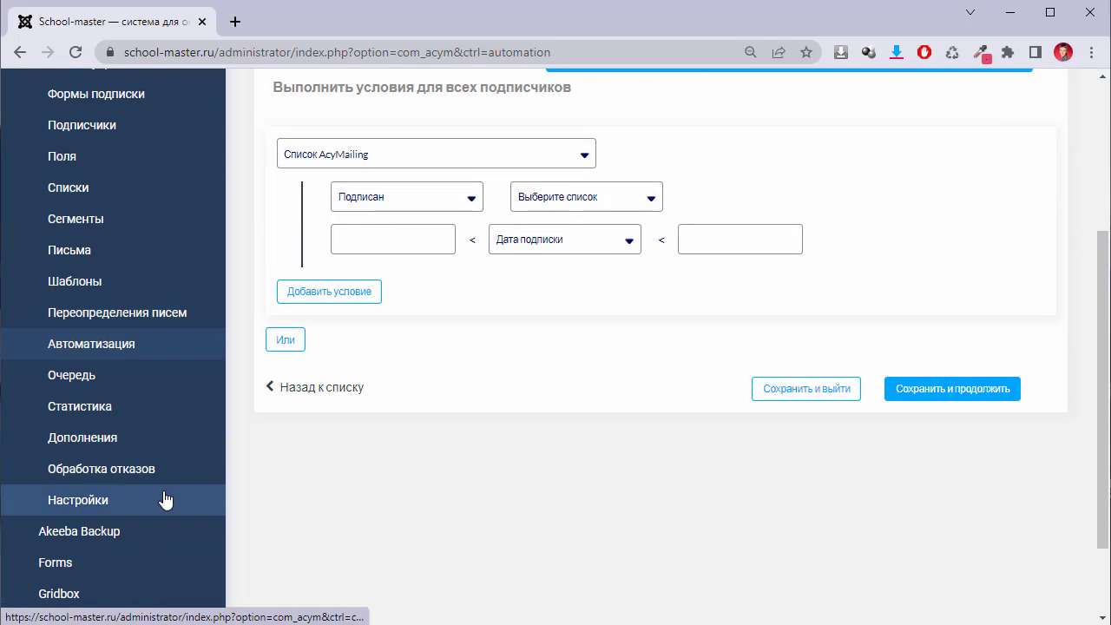
left_click(103, 375)
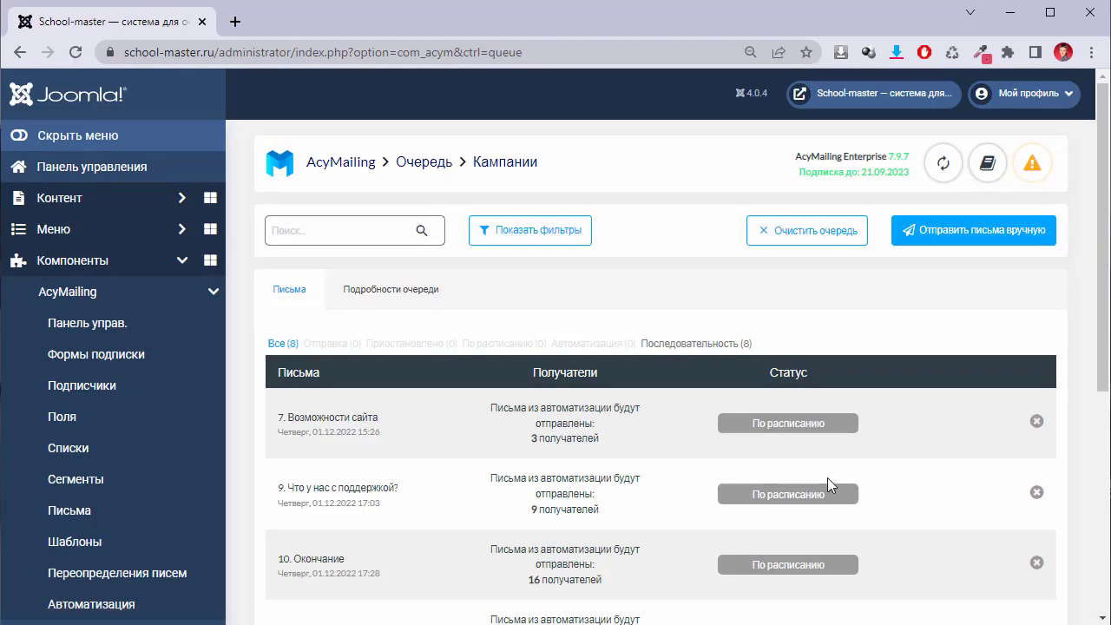
scroll(514, 437, "down", 5)
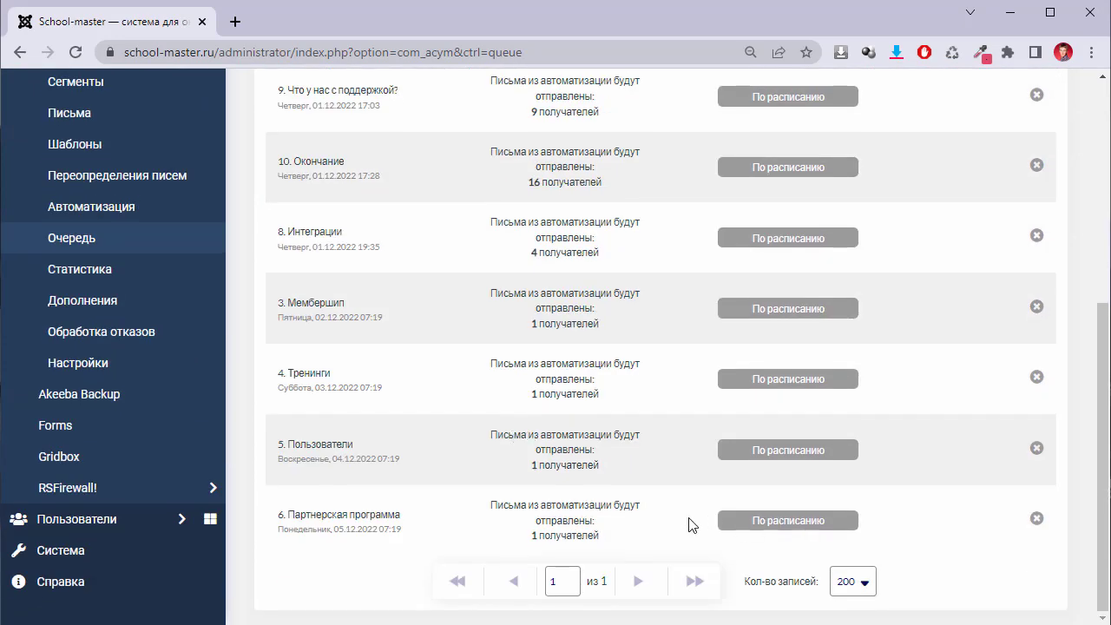
scroll(690, 524, "up", 3)
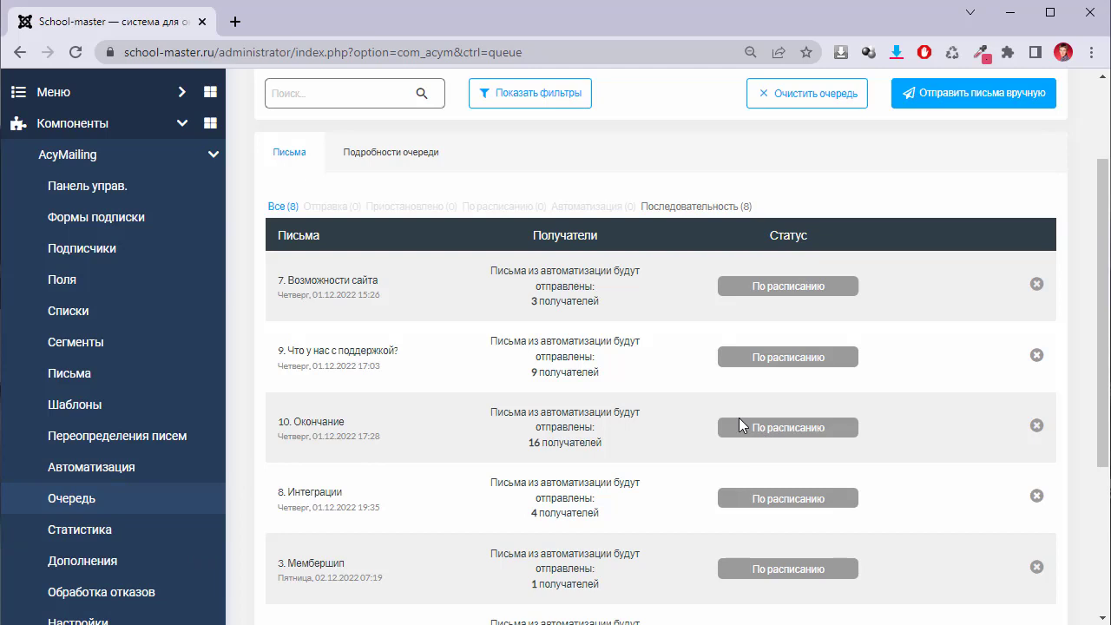
scroll(92, 355, "down", 2)
Open Статистика and look over the overall charts for all emails.
left_click(100, 358)
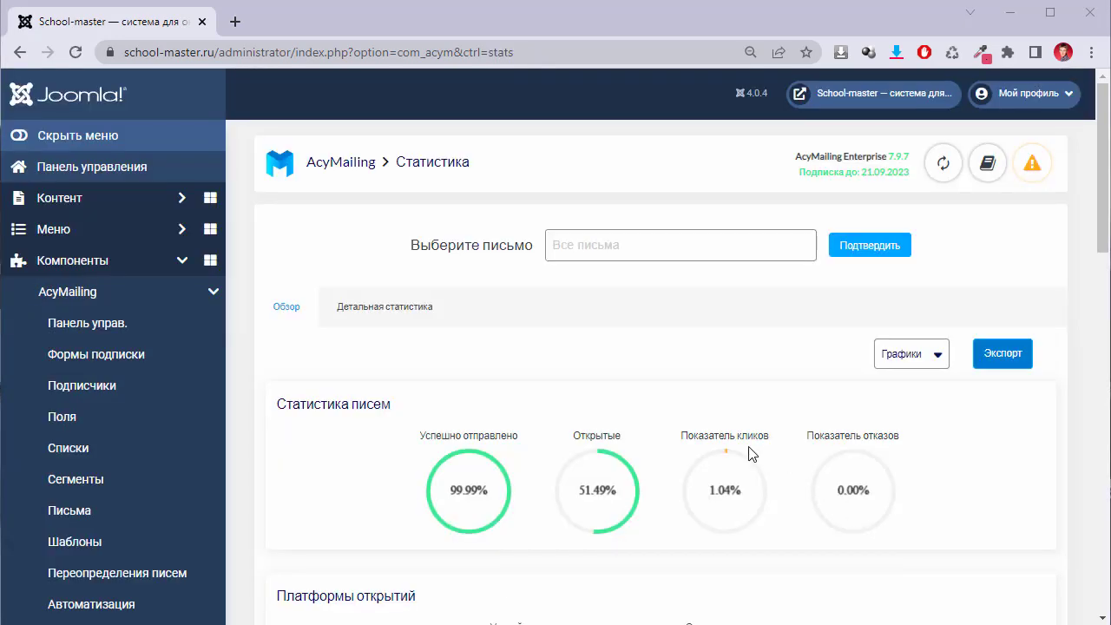
scroll(660, 408, "down", 12)
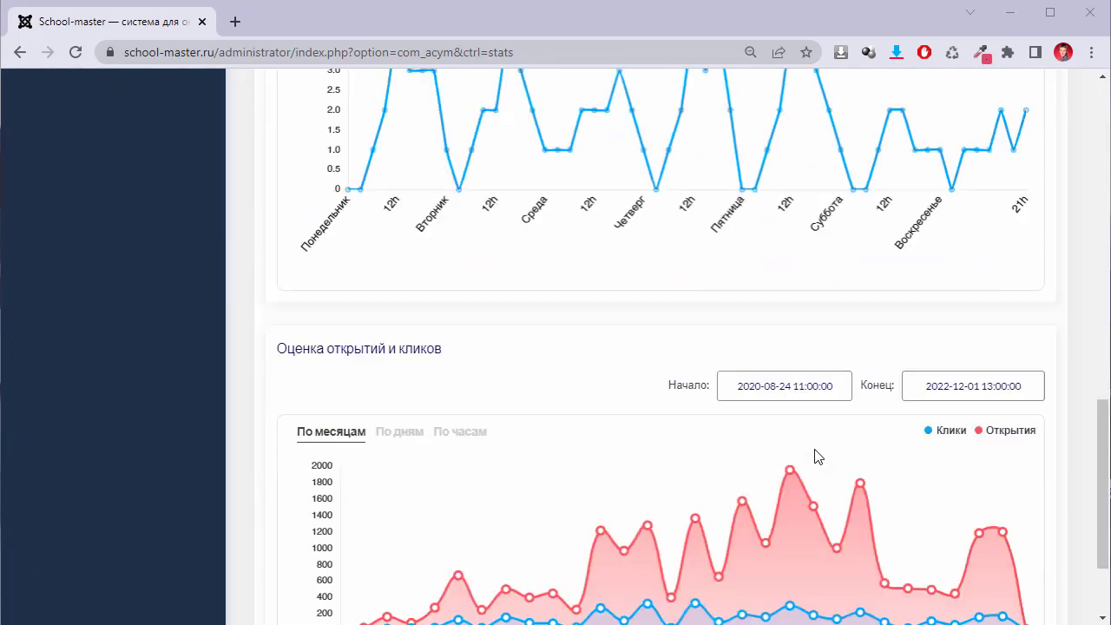
scroll(816, 456, "up", 12)
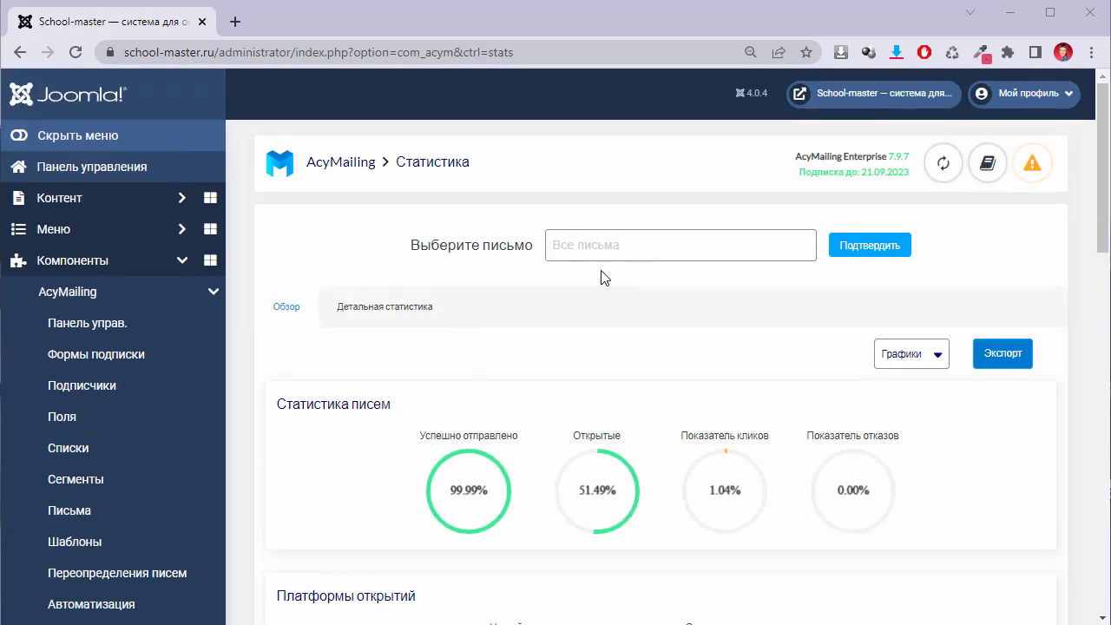
Limit the statistics to the second listed email "[School-master] Сегодня заканчиваются скидки на School-master".
left_click(608, 249)
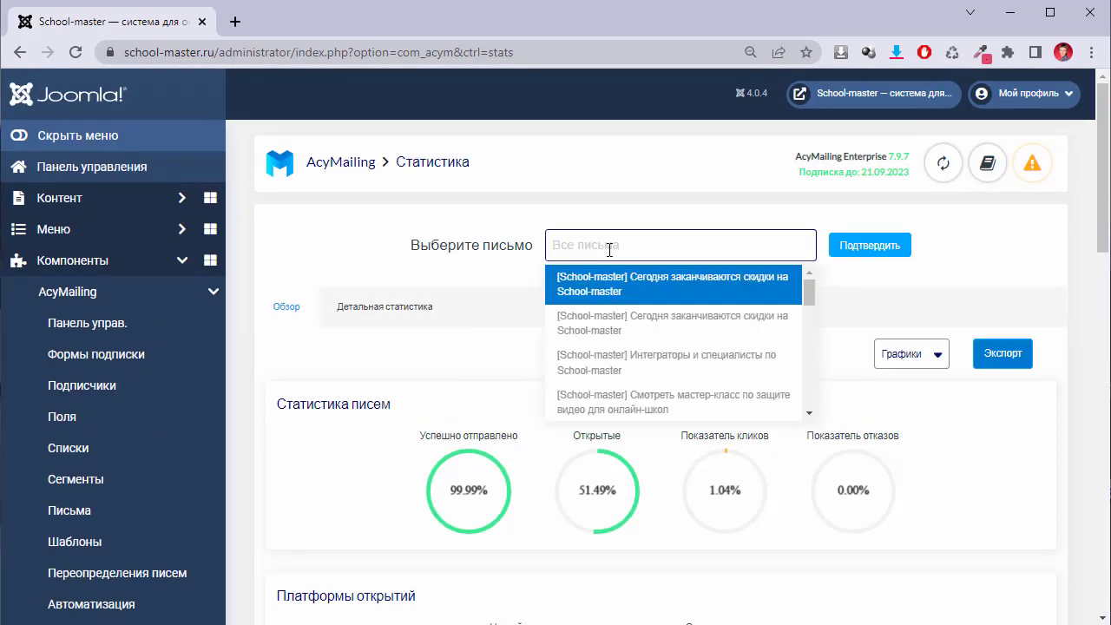
left_click(618, 322)
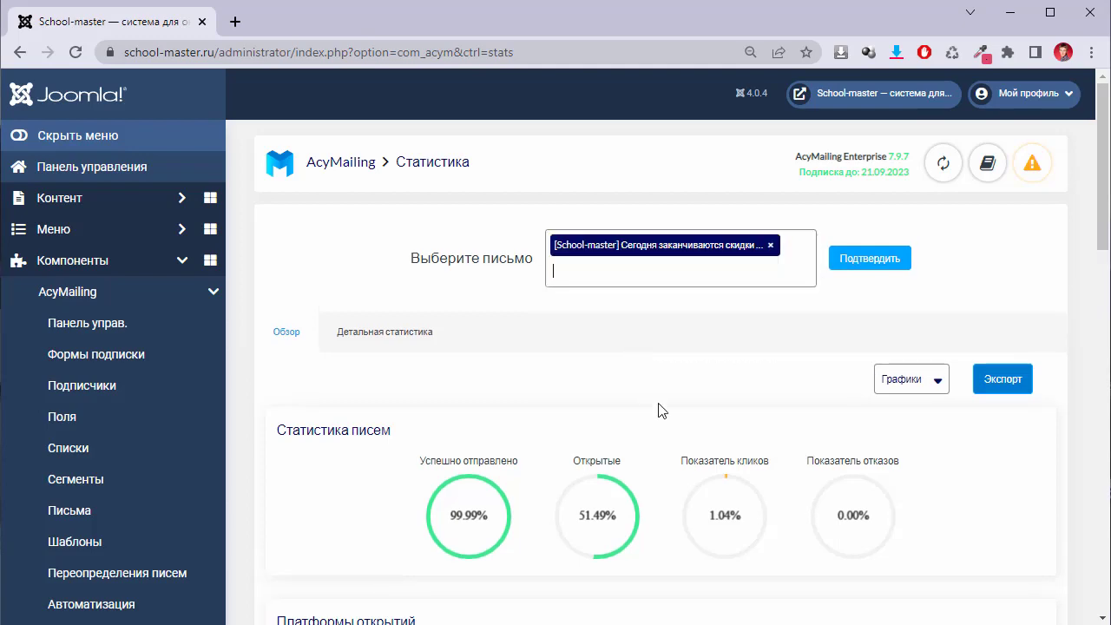
left_click(873, 263)
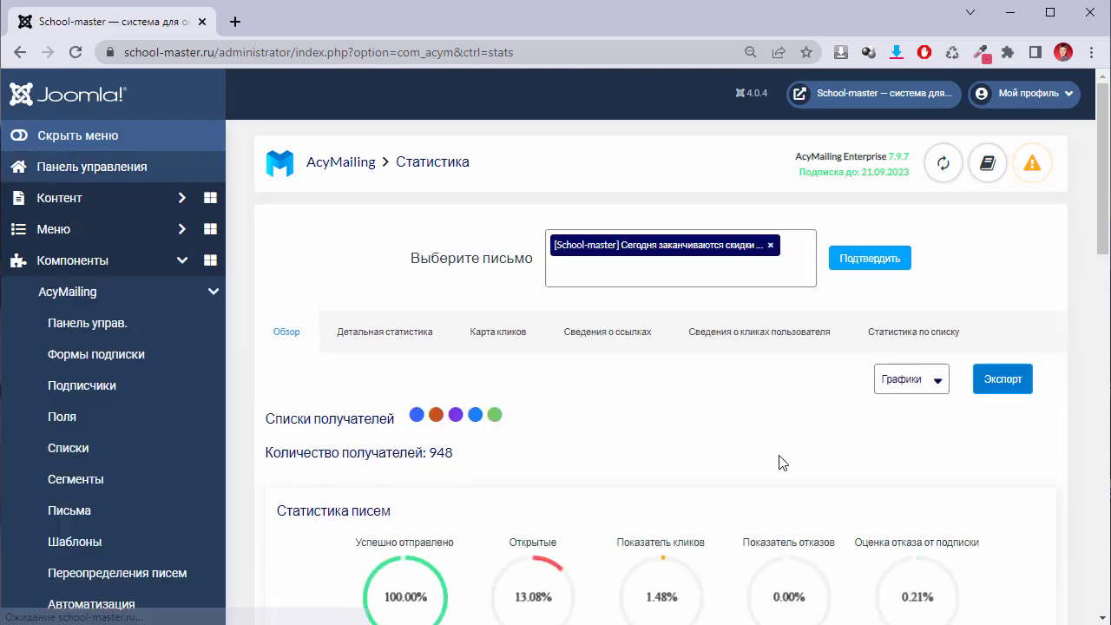
Review the selected email's overview charts for opening platforms, opening times, and opens and clicks.
scroll(779, 462, "down", 3)
scroll(873, 402, "down", 3)
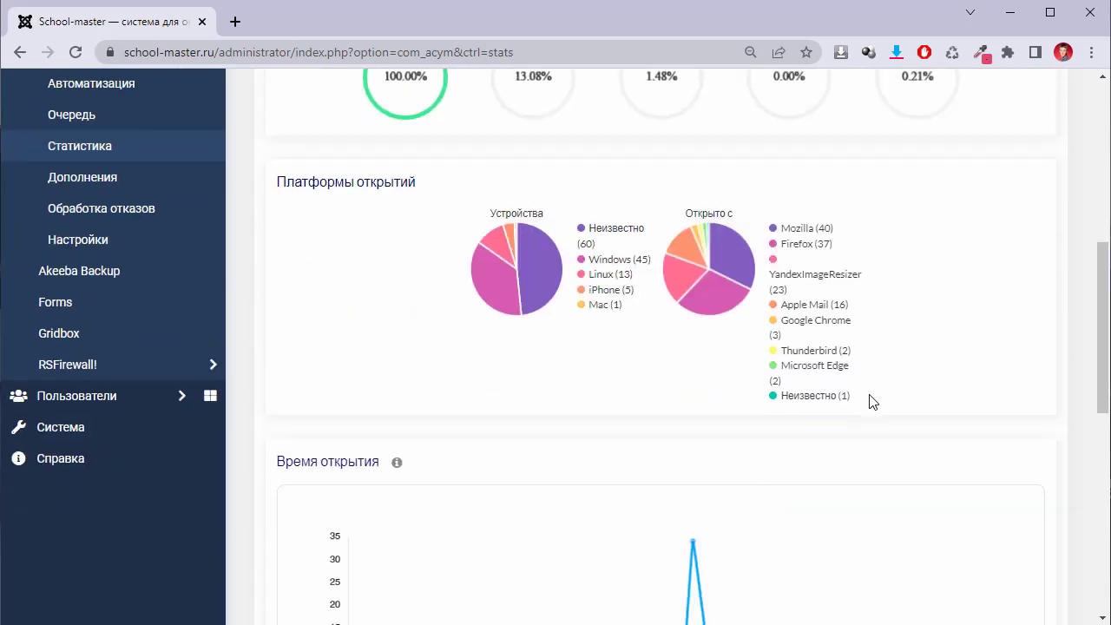
scroll(873, 402, "down", 6)
scroll(853, 425, "up", 3)
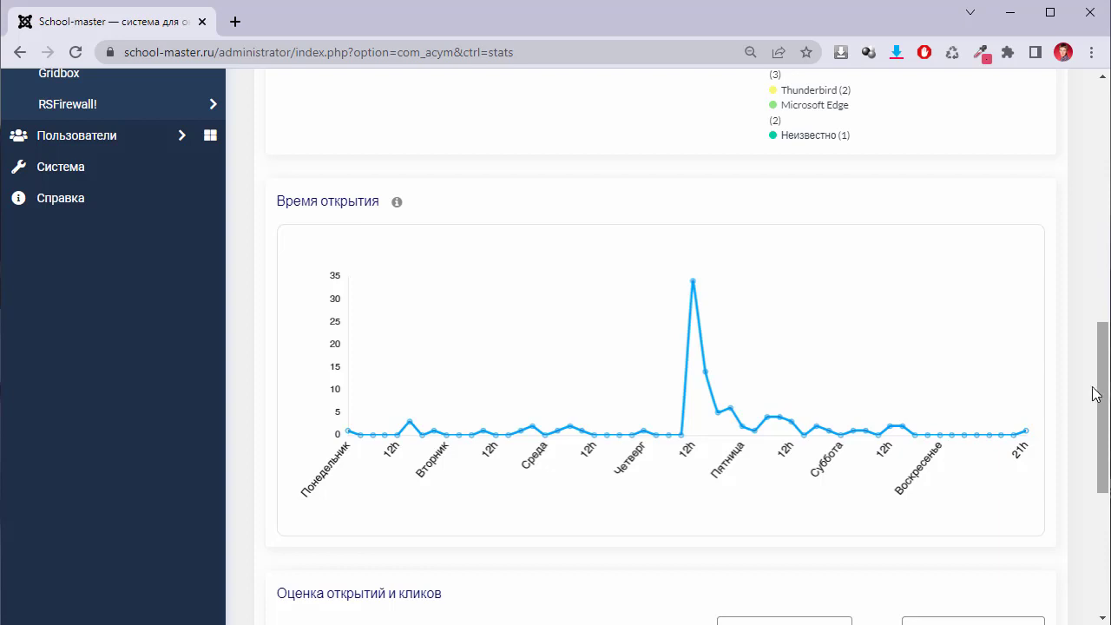
left_click_drag(1106, 395, 1106, 512)
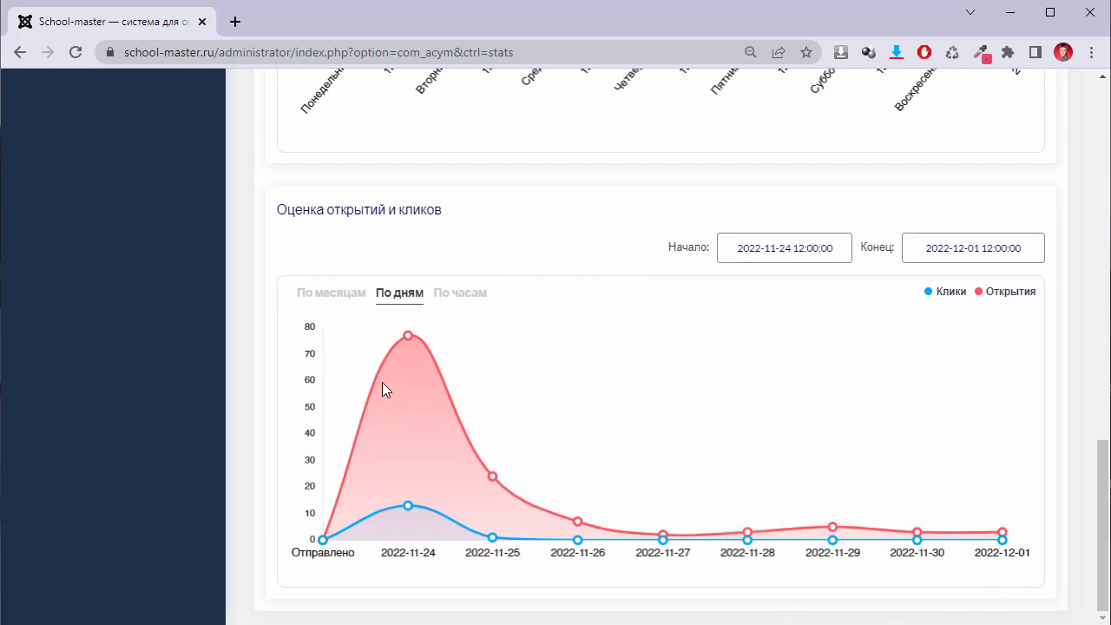
scroll(903, 464, "up", 15)
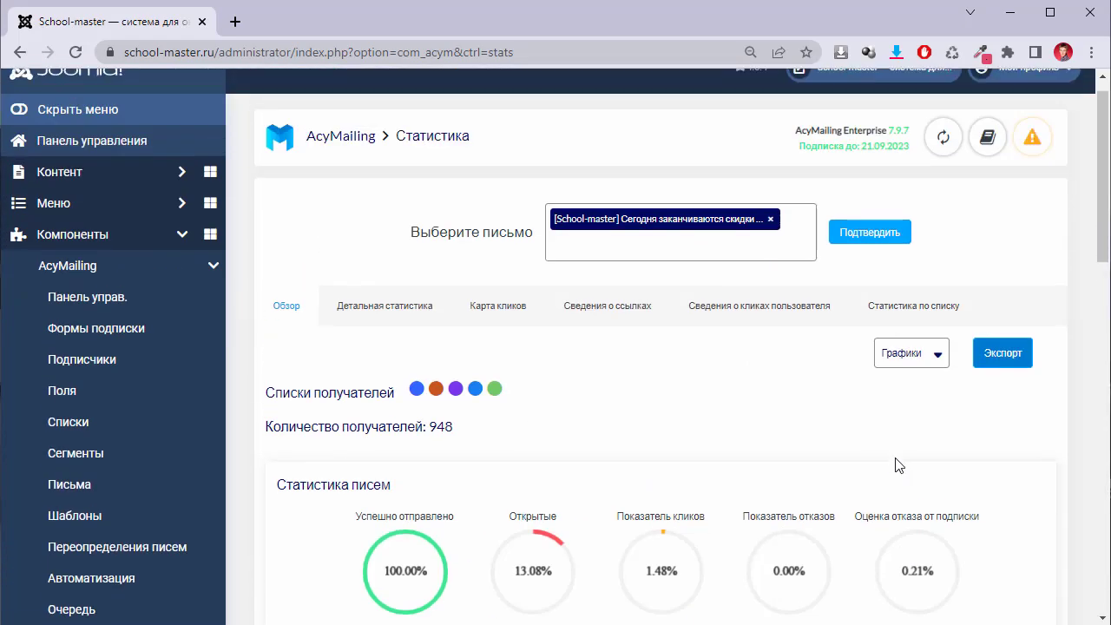
Examine the email's Детальная статистика, checking clicks, opens and delivery for each subscriber.
left_click(413, 338)
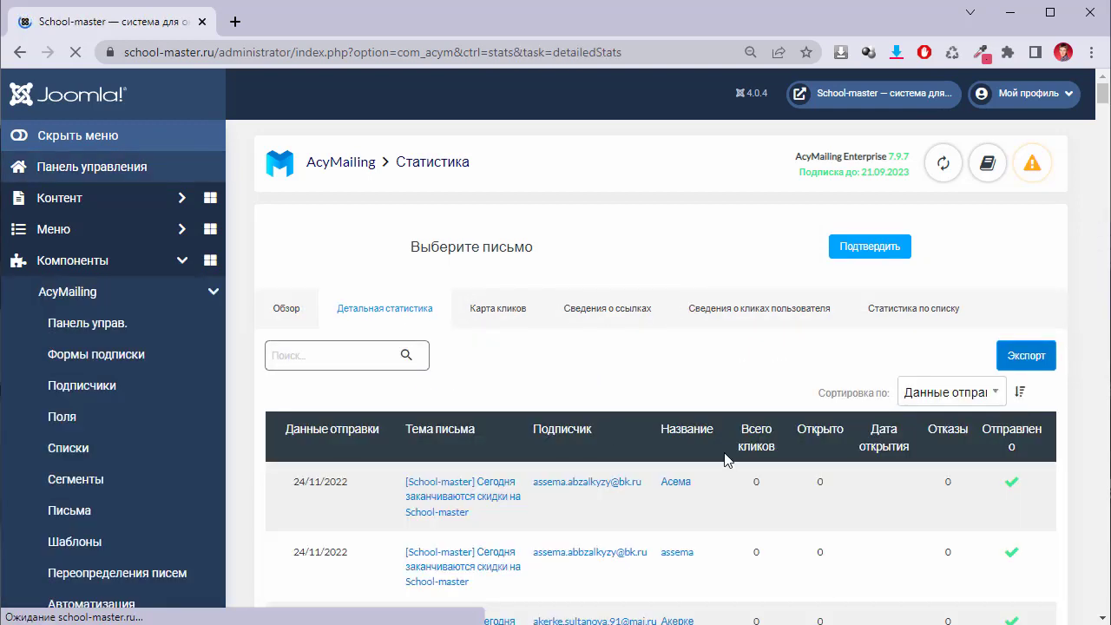
scroll(442, 402, "down", 2)
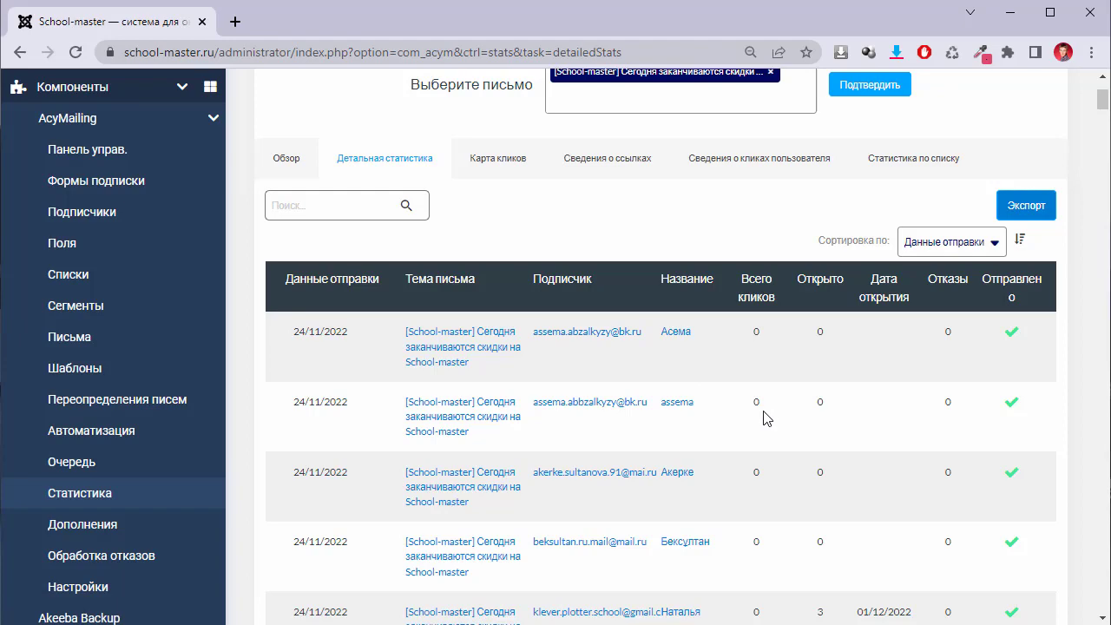
scroll(922, 444, "down", 5)
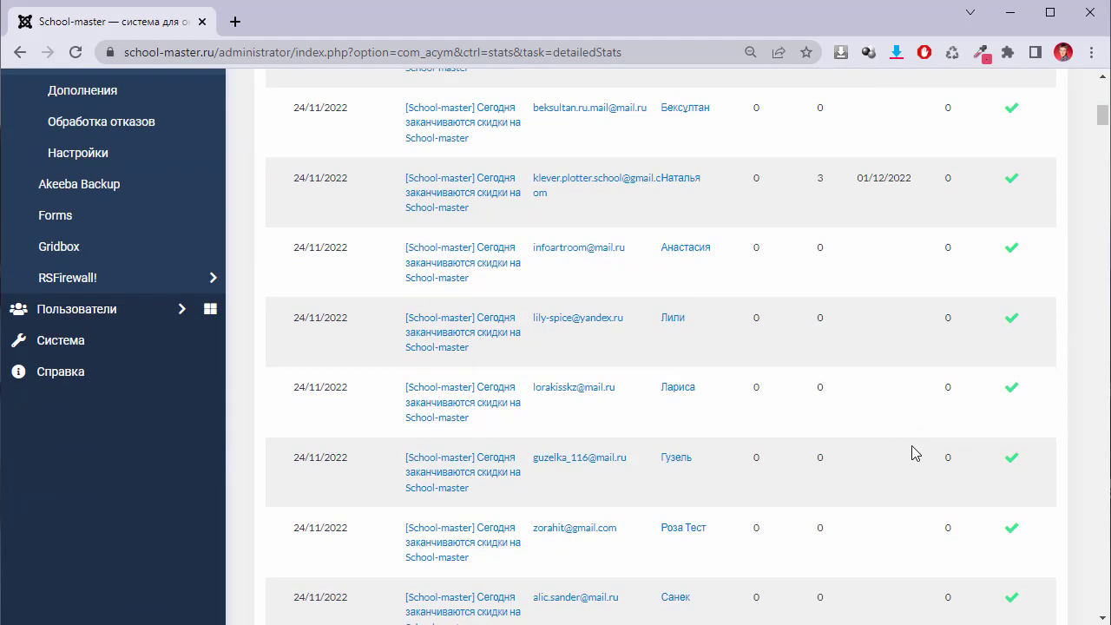
scroll(868, 451, "up", 3)
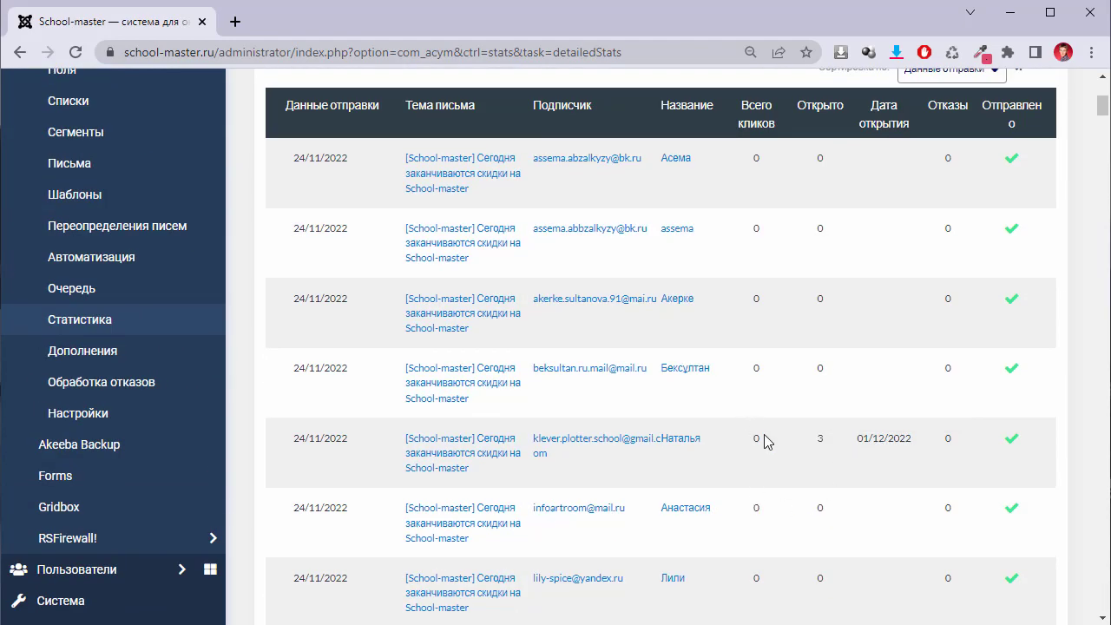
double_click(819, 440)
scroll(863, 229, "up", 4)
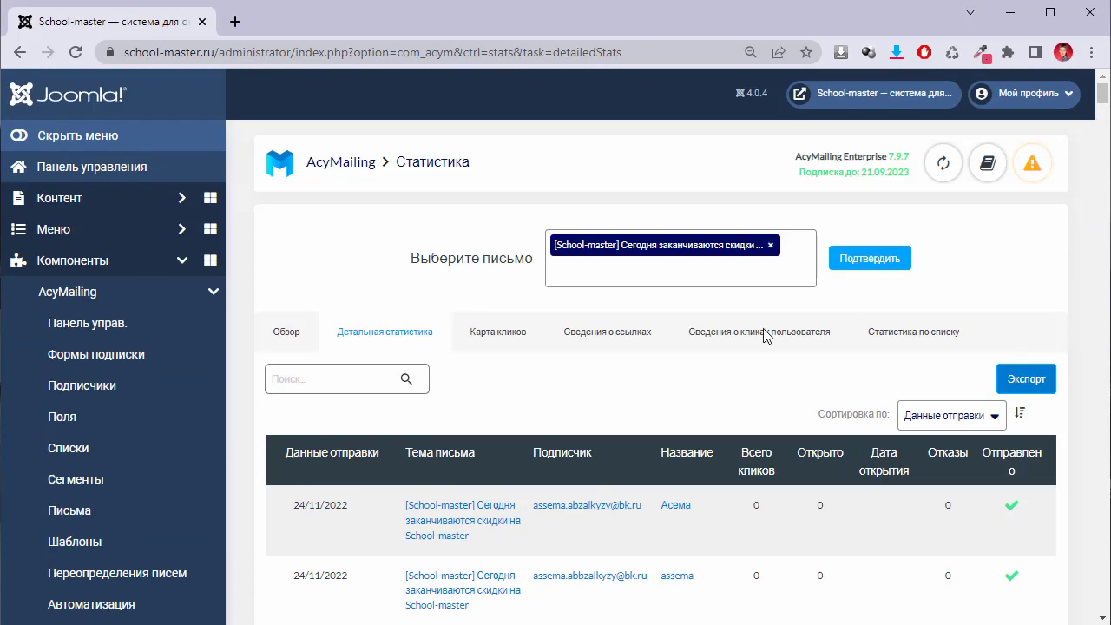
Examine the email's Карта кликов, checking the click shares on the links in the message.
left_click(518, 335)
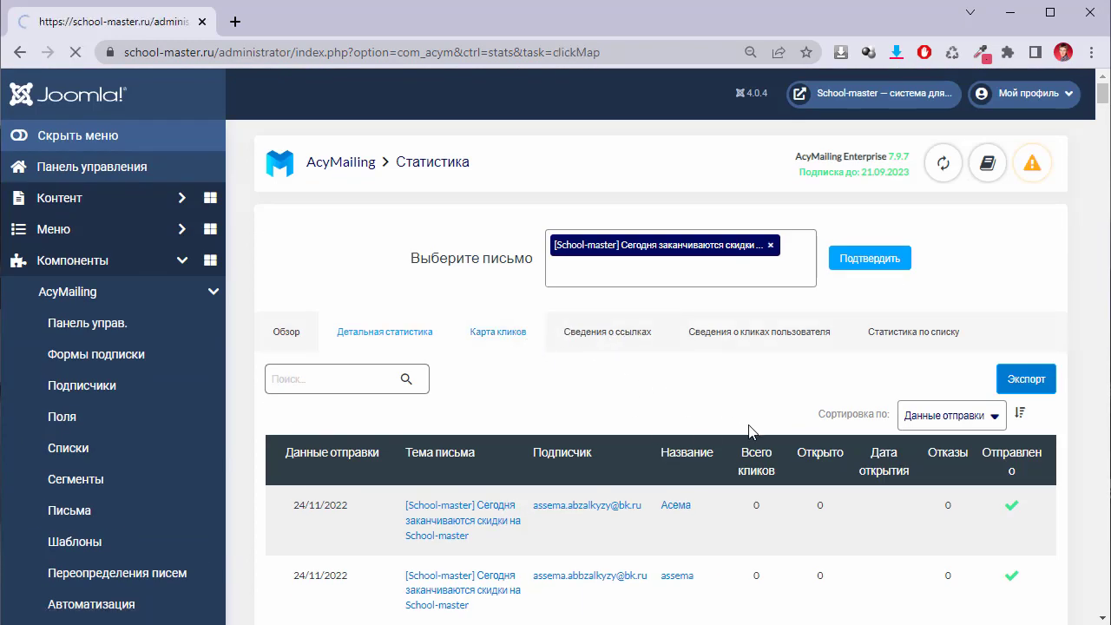
scroll(808, 473, "down", 3)
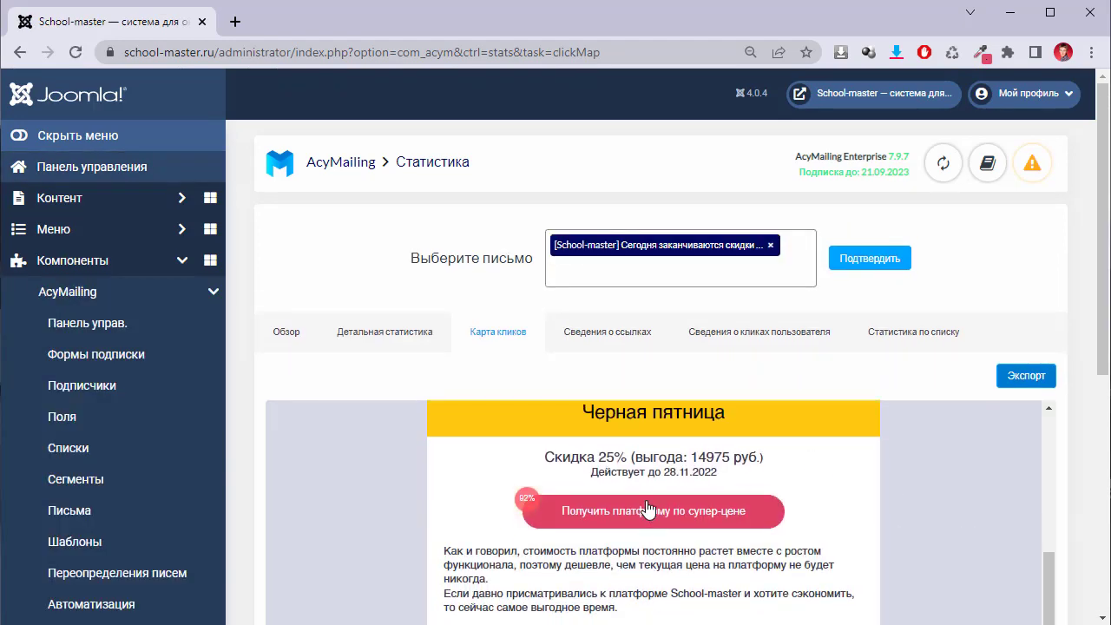
scroll(491, 271, "down", 5)
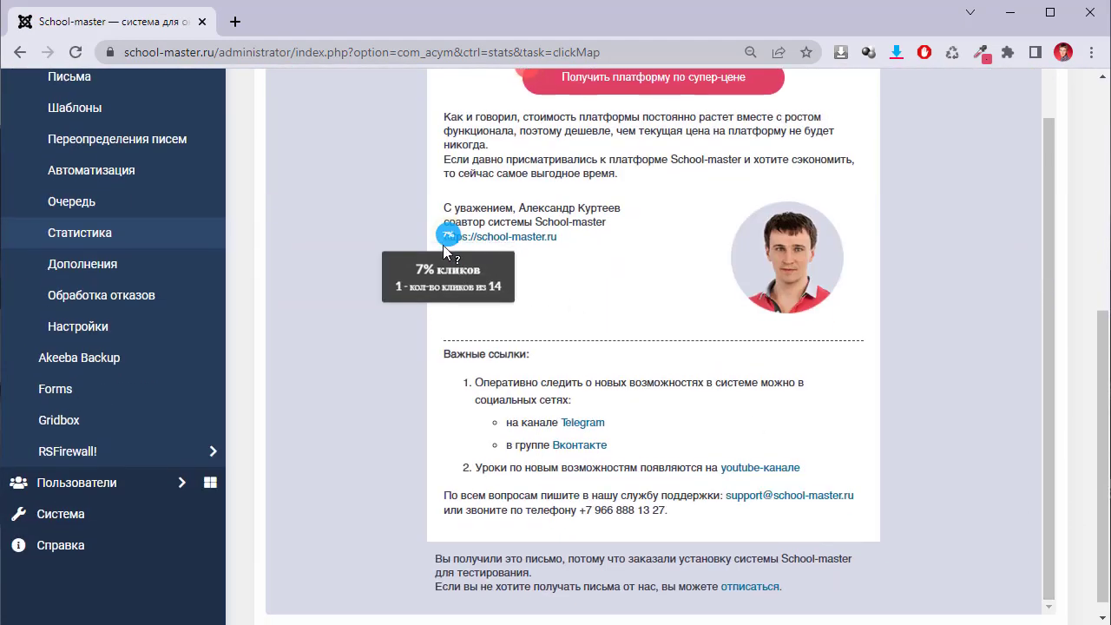
scroll(706, 554, "down", 1)
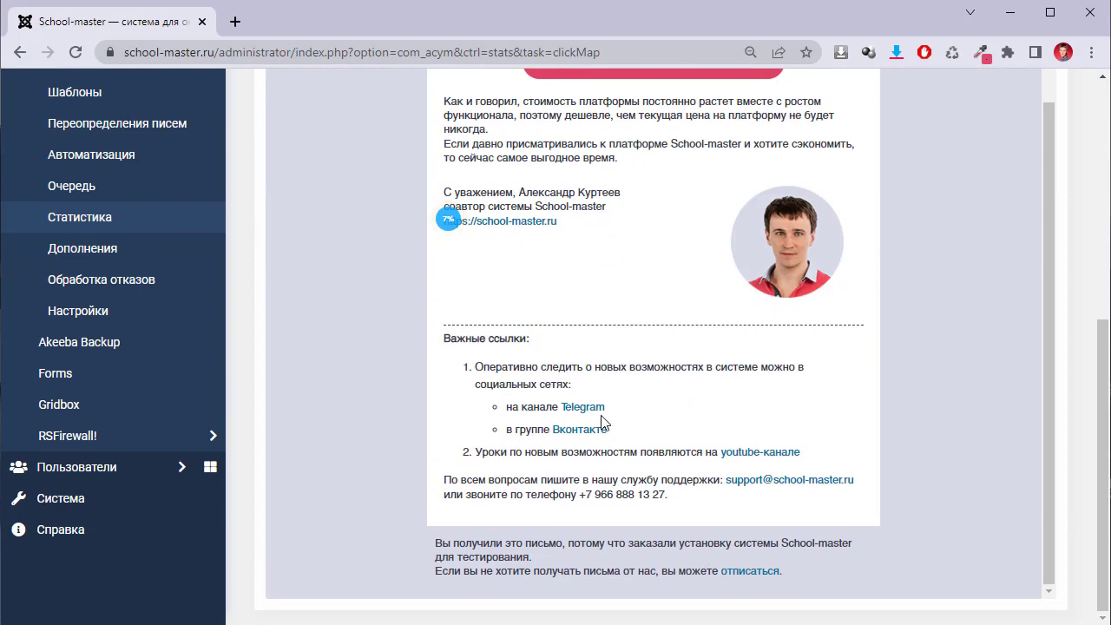
scroll(862, 531, "up", 10)
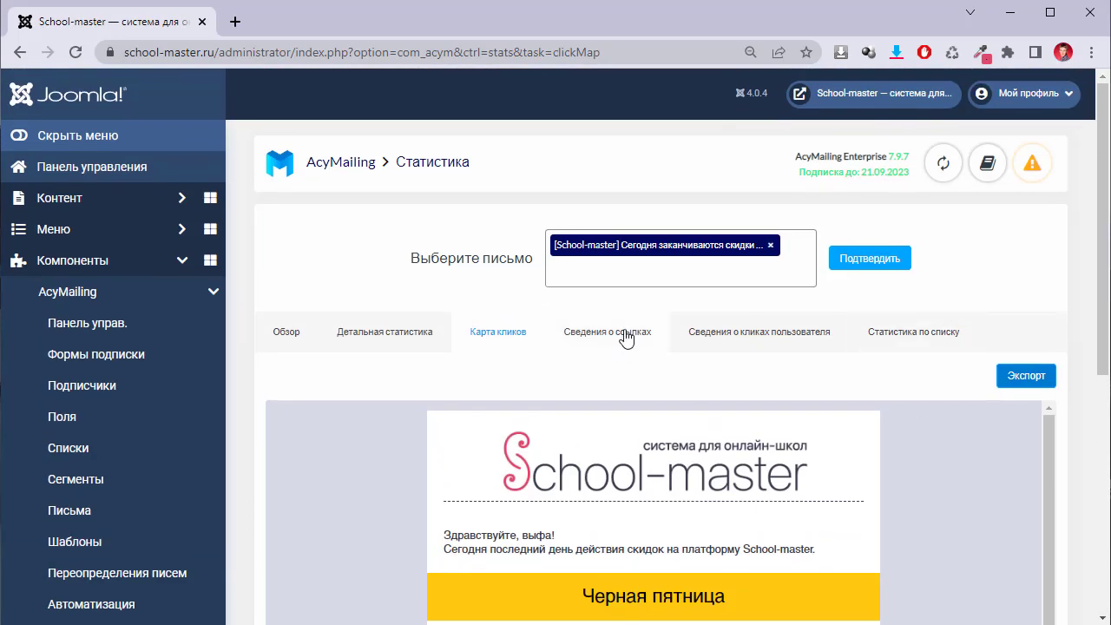
Check unique and total clicks for each URL in the email's Сведения о ссылках.
left_click(625, 339)
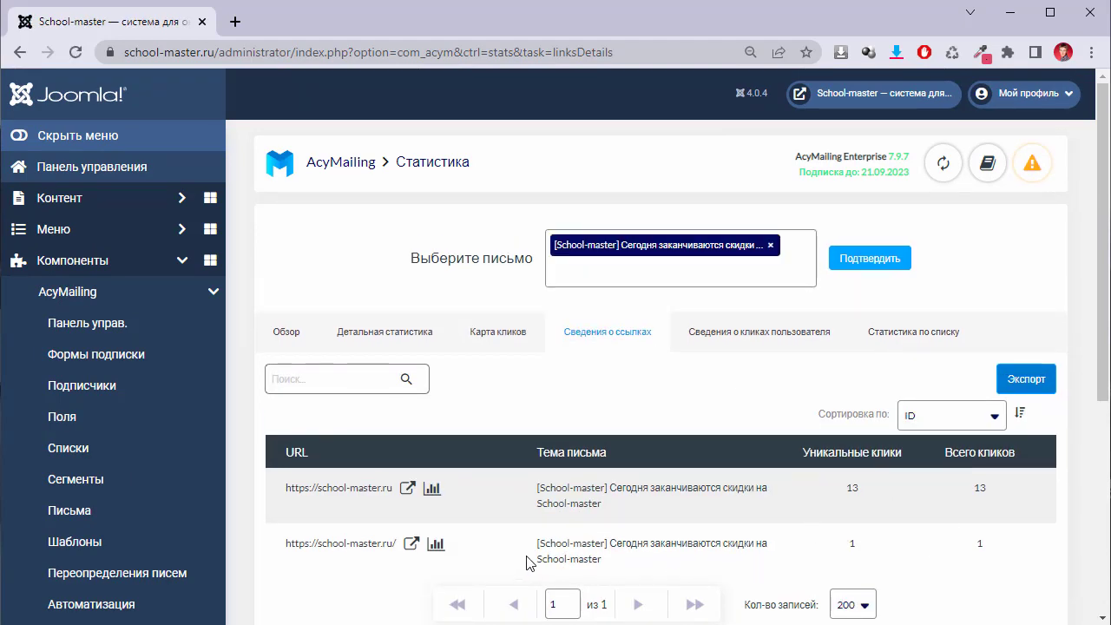
scroll(890, 550, "down", 3)
scroll(890, 547, "down", 1)
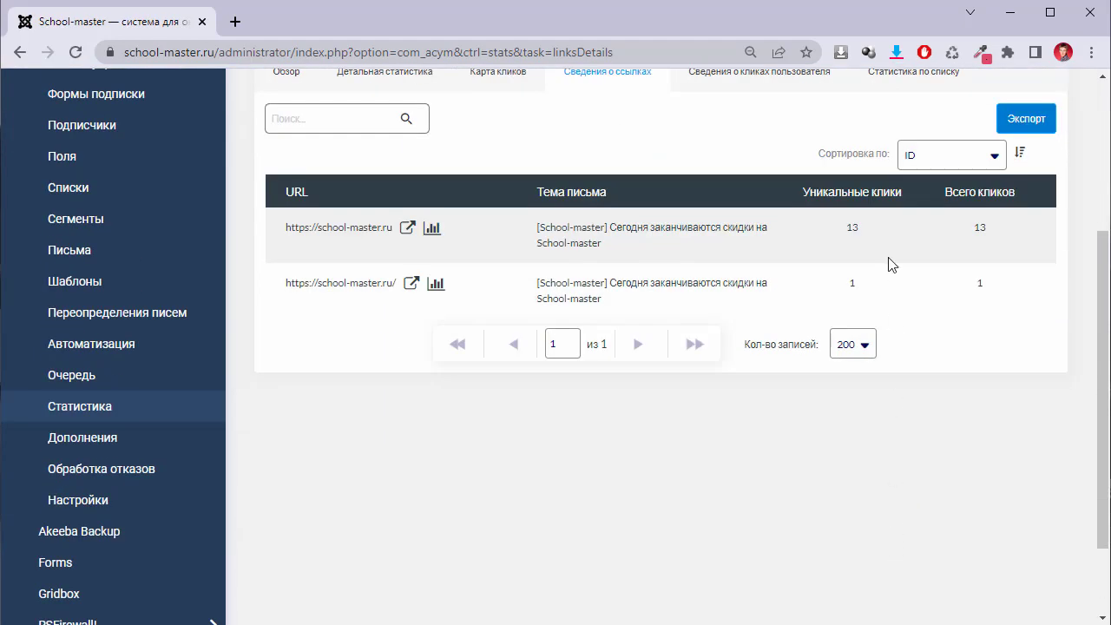
scroll(811, 461, "up", 4)
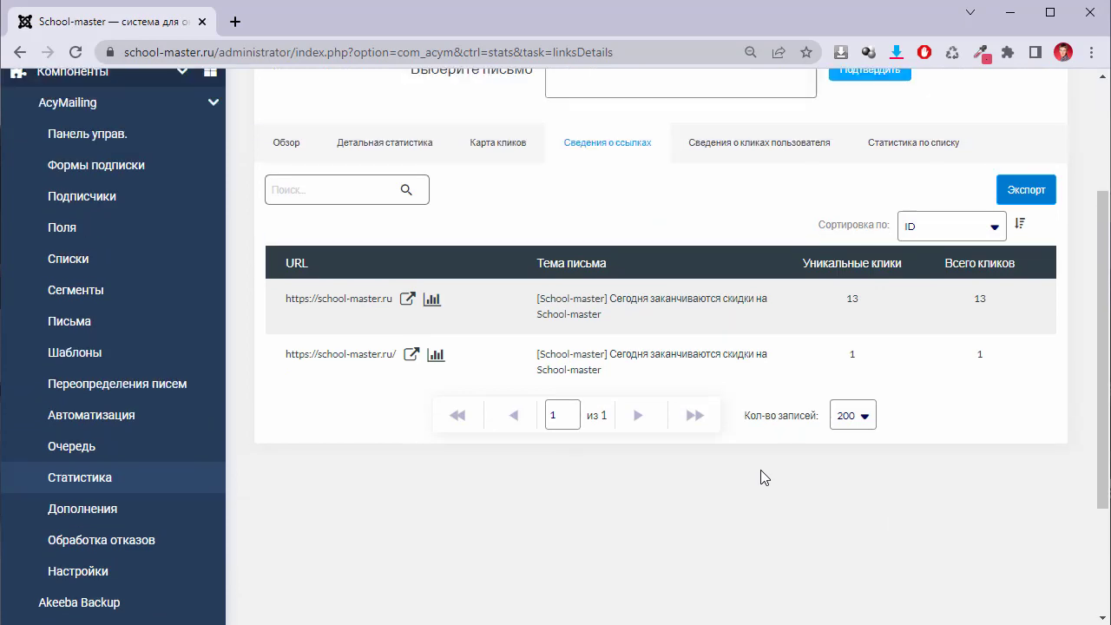
Examine subscriber clicks in the email's Сведения о кликах пользователя and the per-list charts in Статистика по списку.
left_click(796, 341)
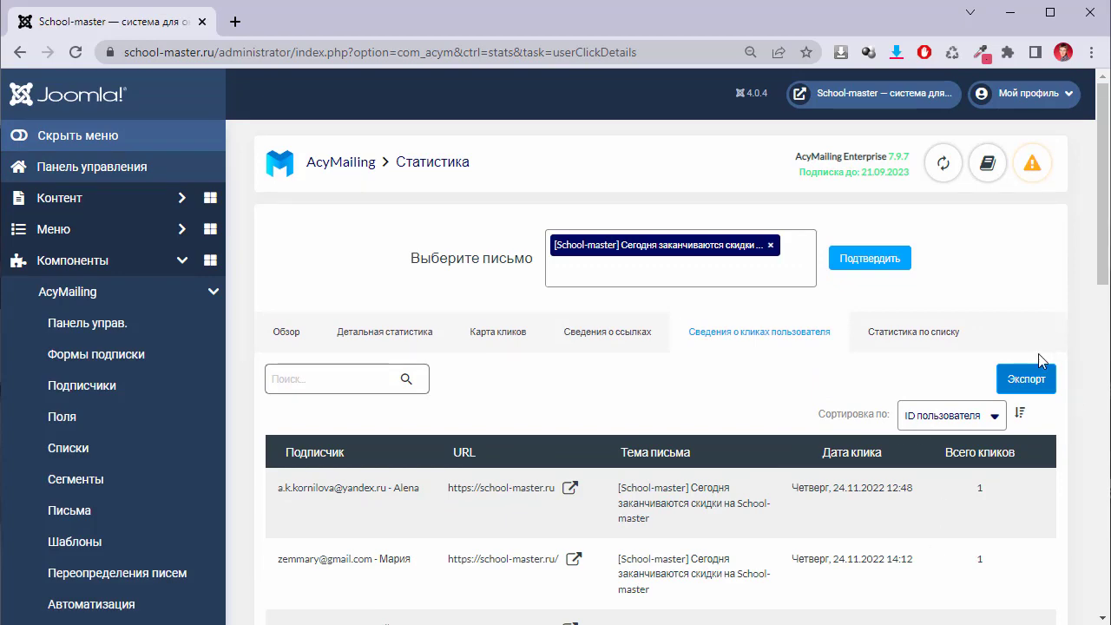
scroll(973, 443, "down", 4)
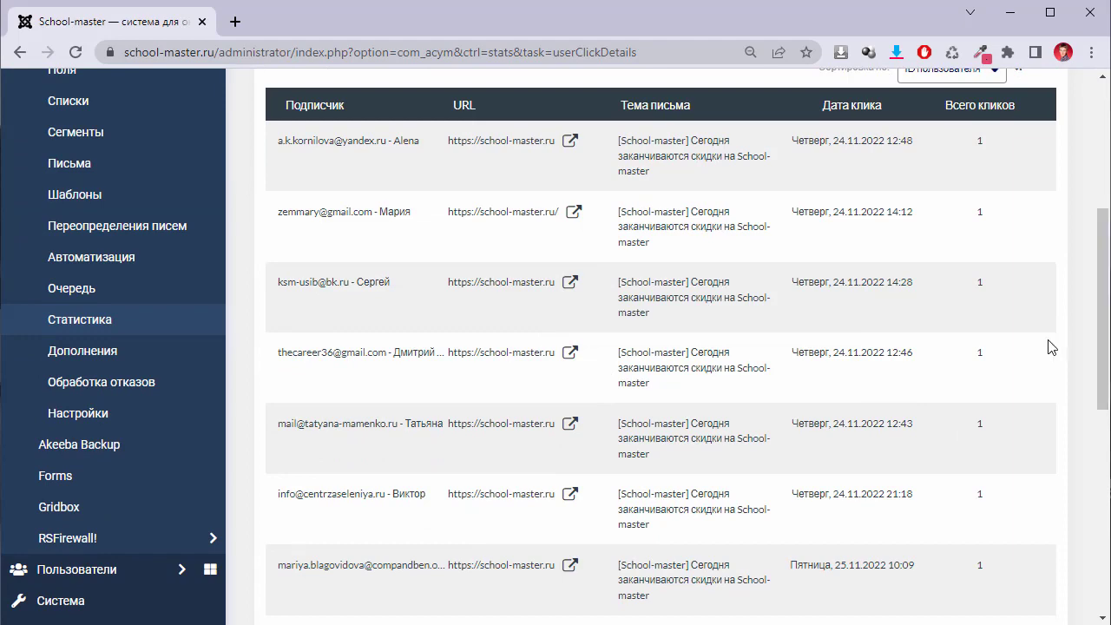
scroll(986, 351, "up", 4)
left_click(903, 335)
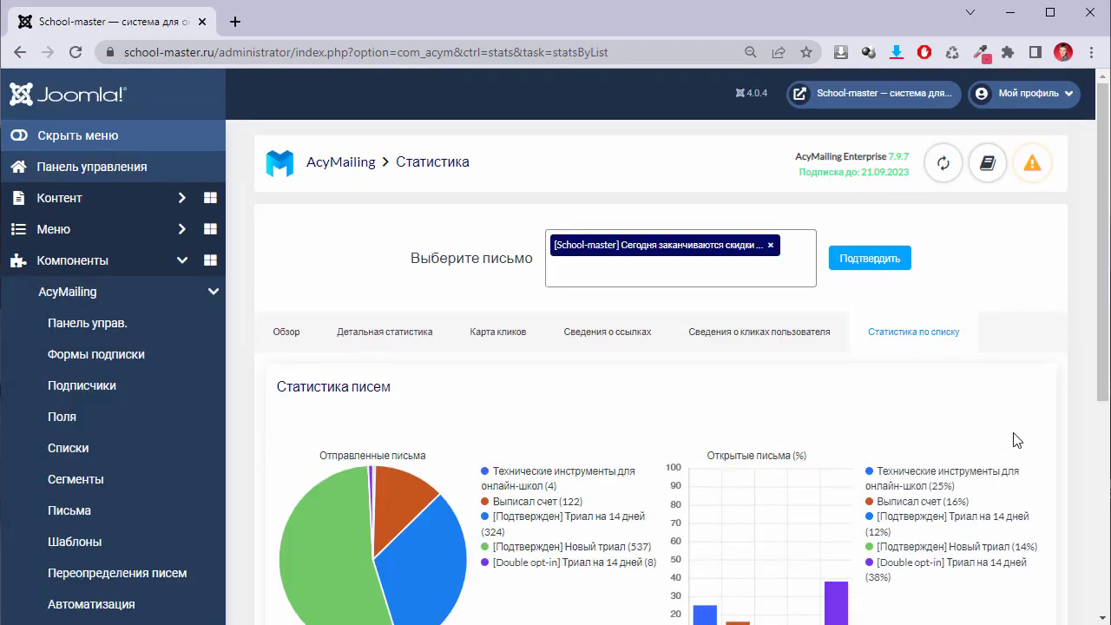
scroll(1058, 443, "down", 4)
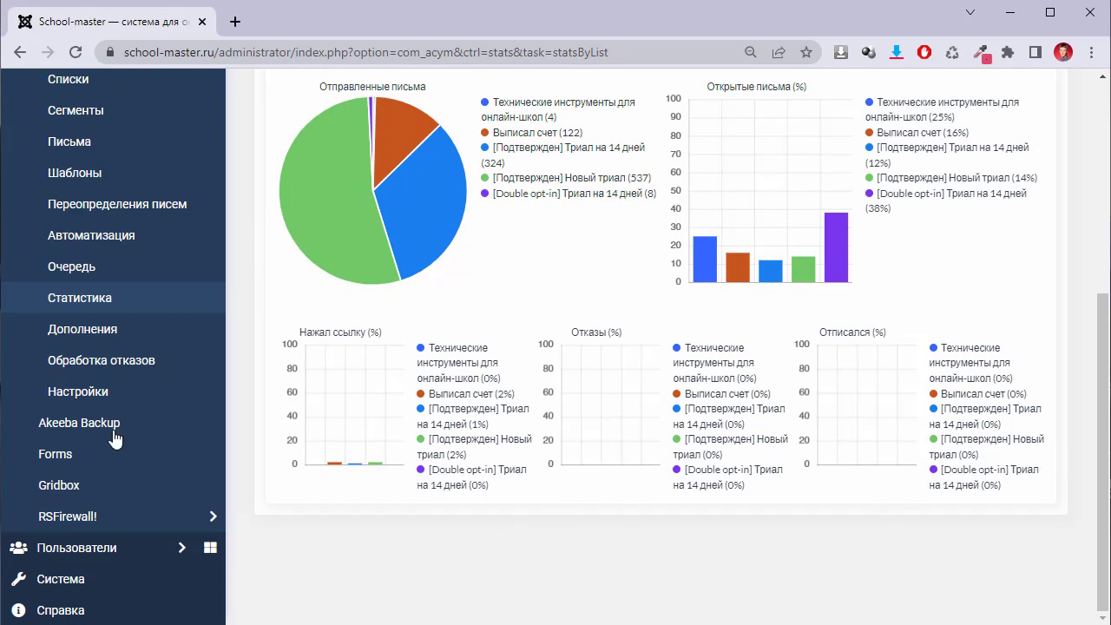
Review the installed add-ons and their enabled switches in AcyMailing's Дополнения section.
left_click(122, 345)
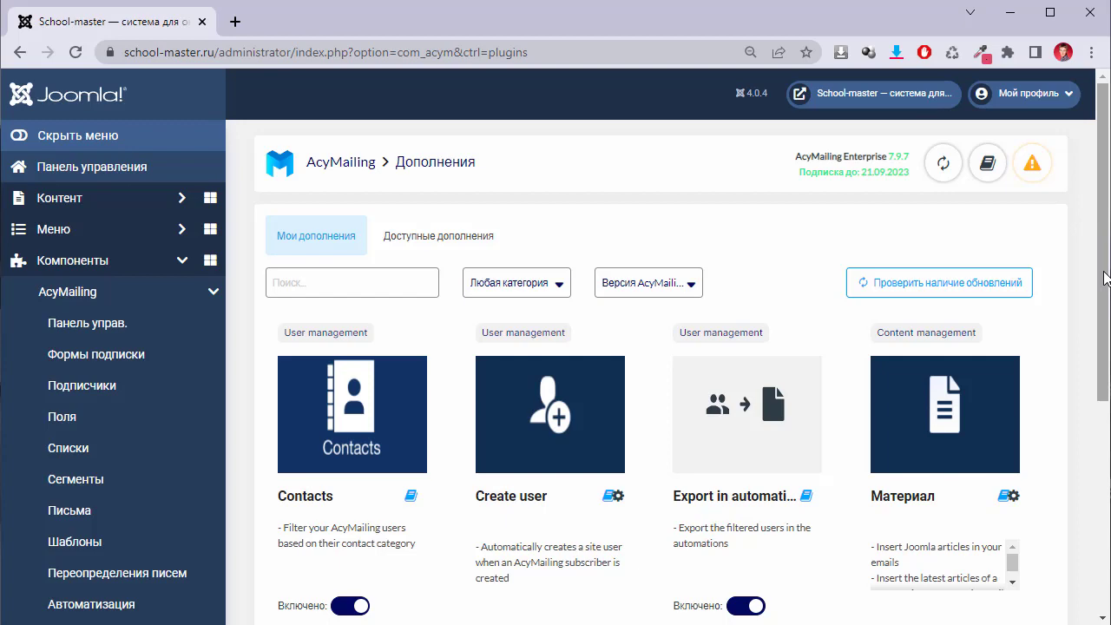
mouse_move(1105, 277)
left_mouse_down()
mouse_move(1101, 346)
mouse_move(1089, 343)
mouse_move(1096, 284)
left_mouse_up()
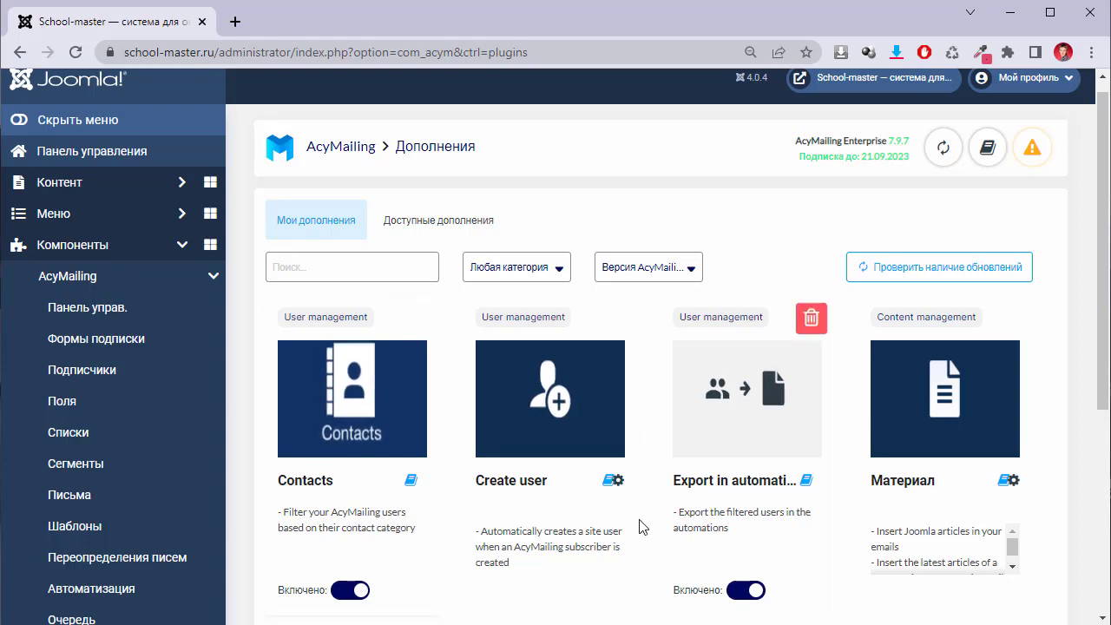
scroll(434, 519, "down", 4)
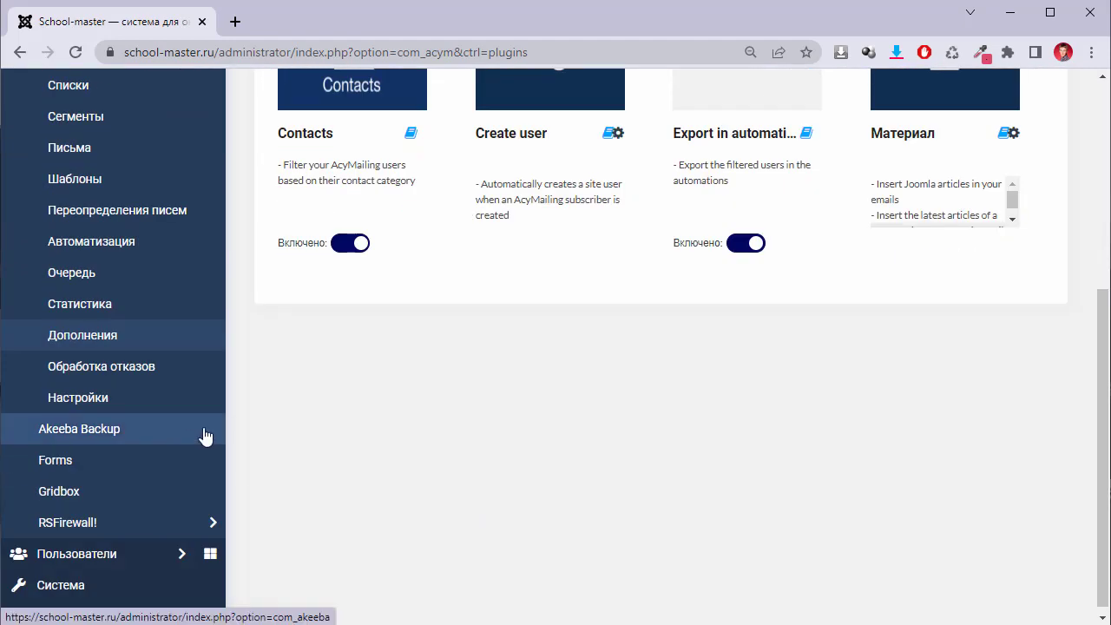
scroll(600, 434, "up", 3)
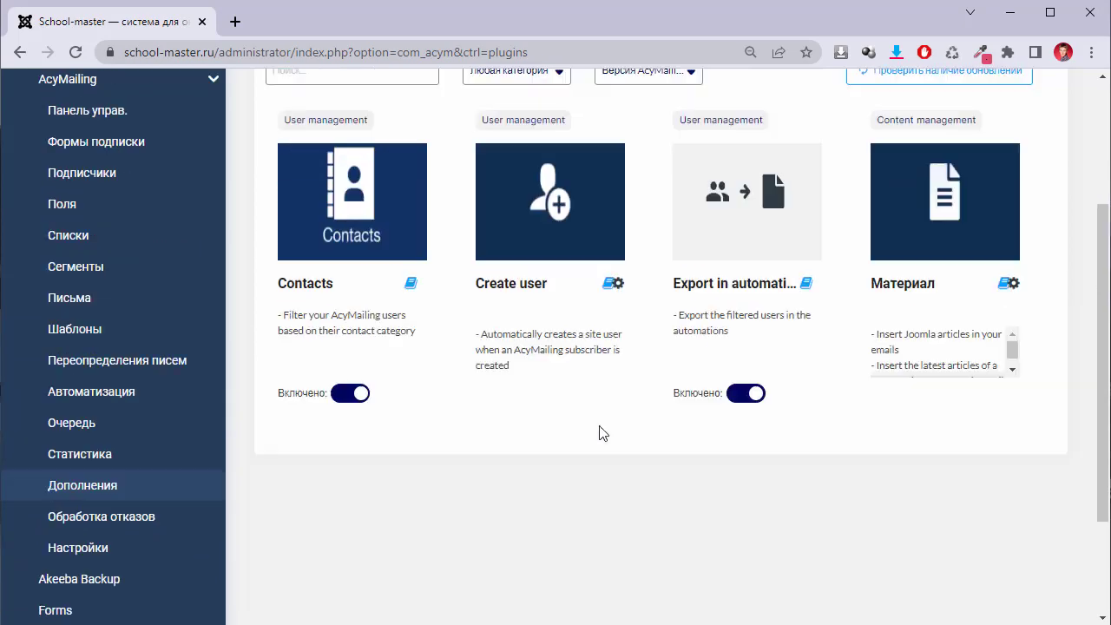
Open Обработка отказов and get an overview of the bounce rules and the available rule-processing commands.
scroll(267, 564, "down", 2)
left_click(141, 453)
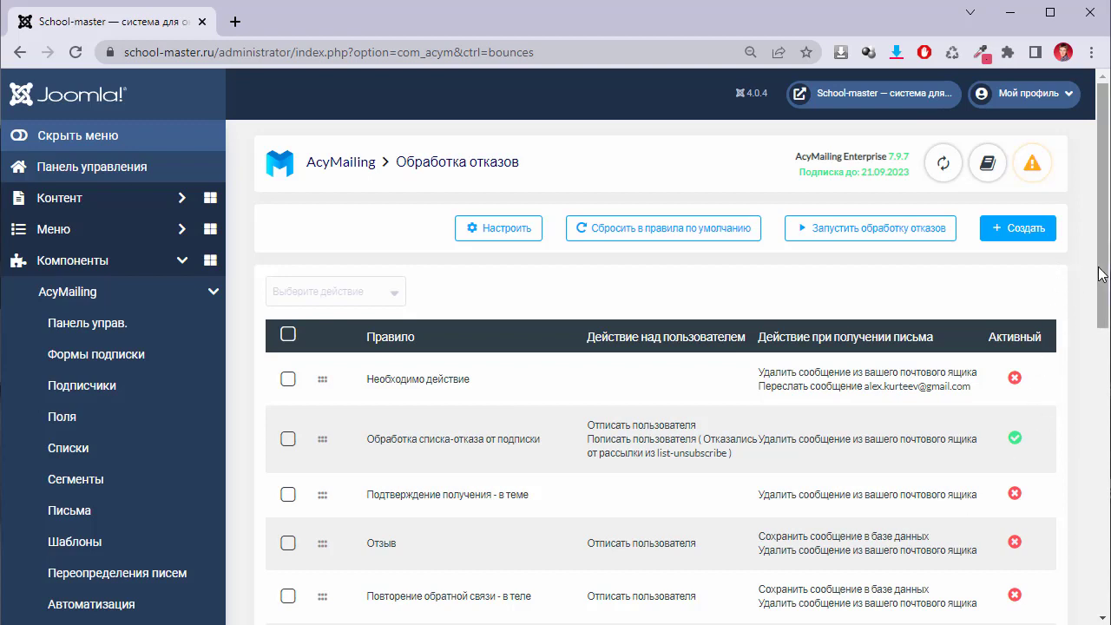
scroll(784, 496, "down", 8)
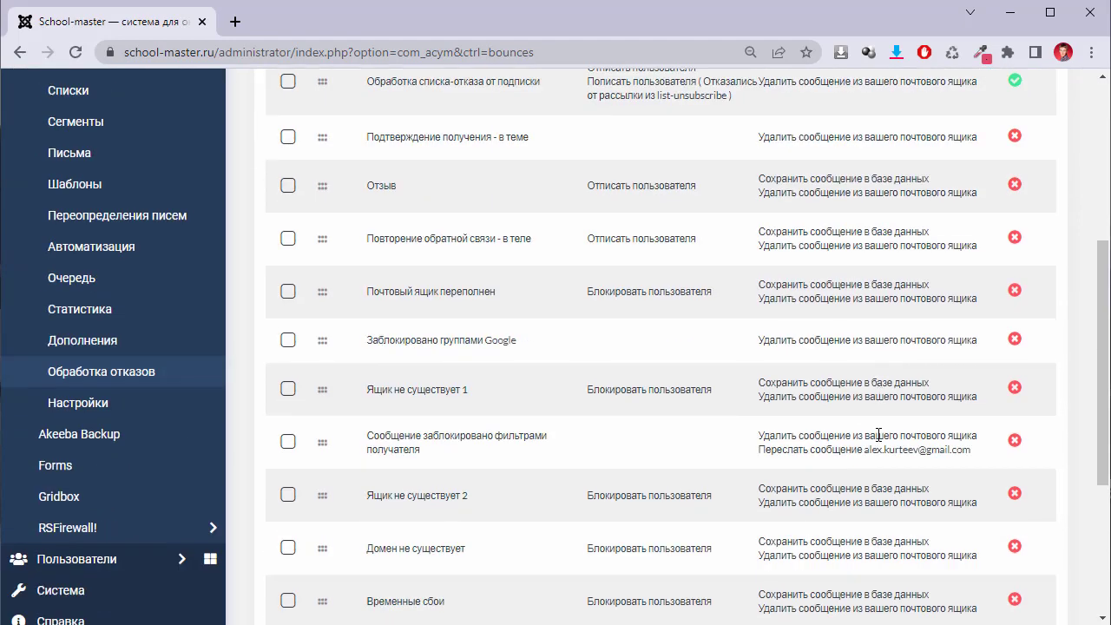
scroll(784, 509, "up", 6)
scroll(866, 444, "up", 2)
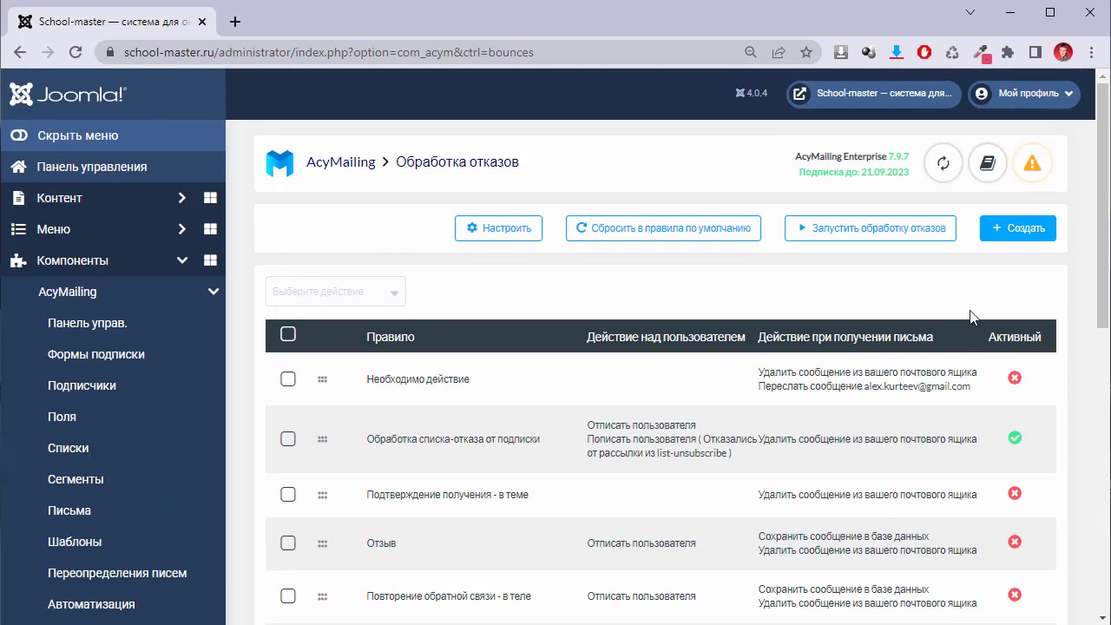
left_click(816, 245)
scroll(260, 569, "down", 2)
scroll(209, 556, "up", 2)
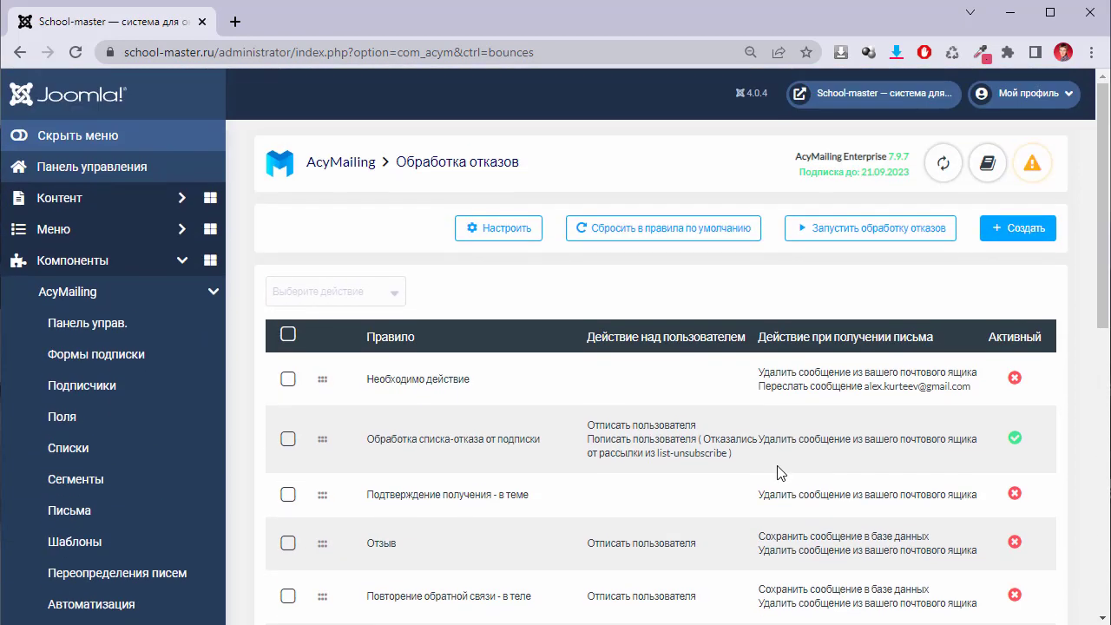
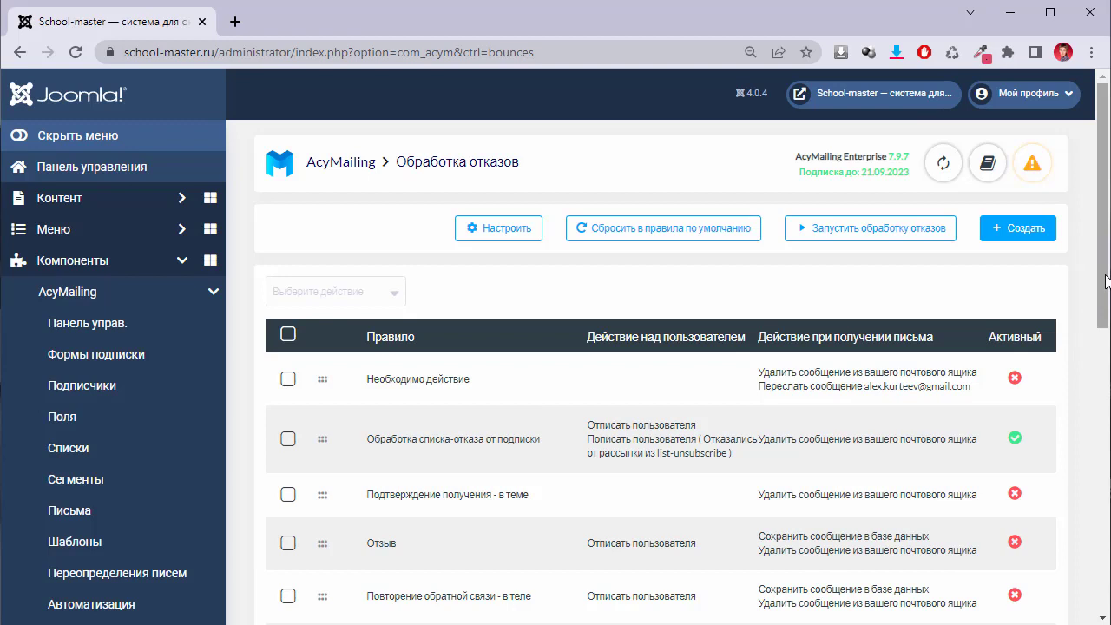
Read through the whole bounce rule list, comparing each rule's user action, message action and active status.
scroll(1107, 280, "down", 2)
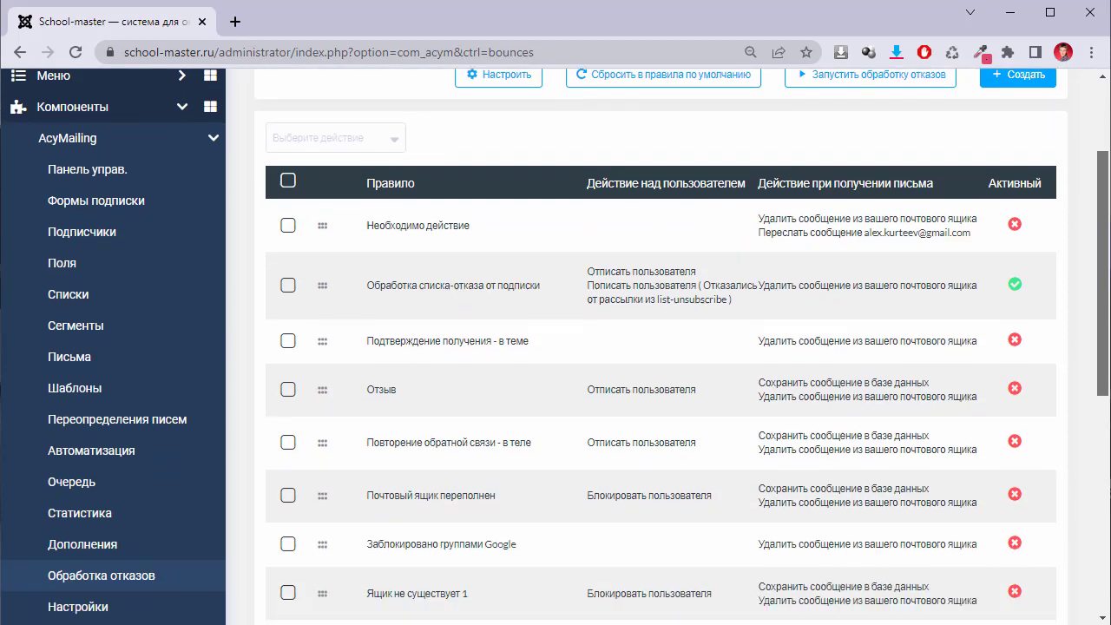
scroll(660, 347, "down", 1)
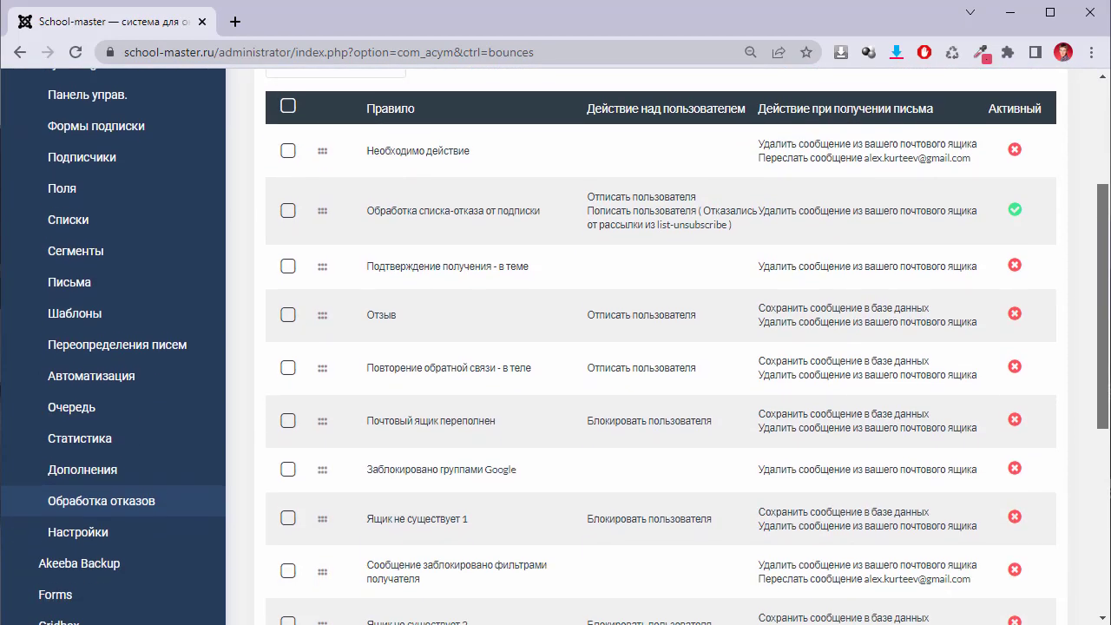
scroll(660, 347, "down", 1)
scroll(829, 417, "down", 1)
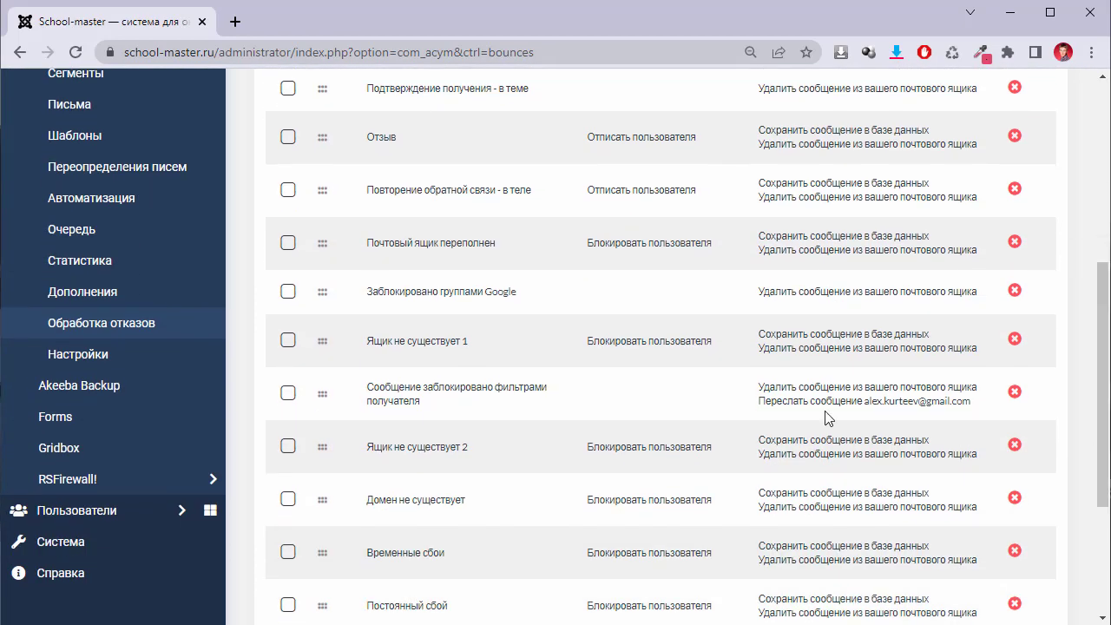
scroll(560, 508, "down", 2)
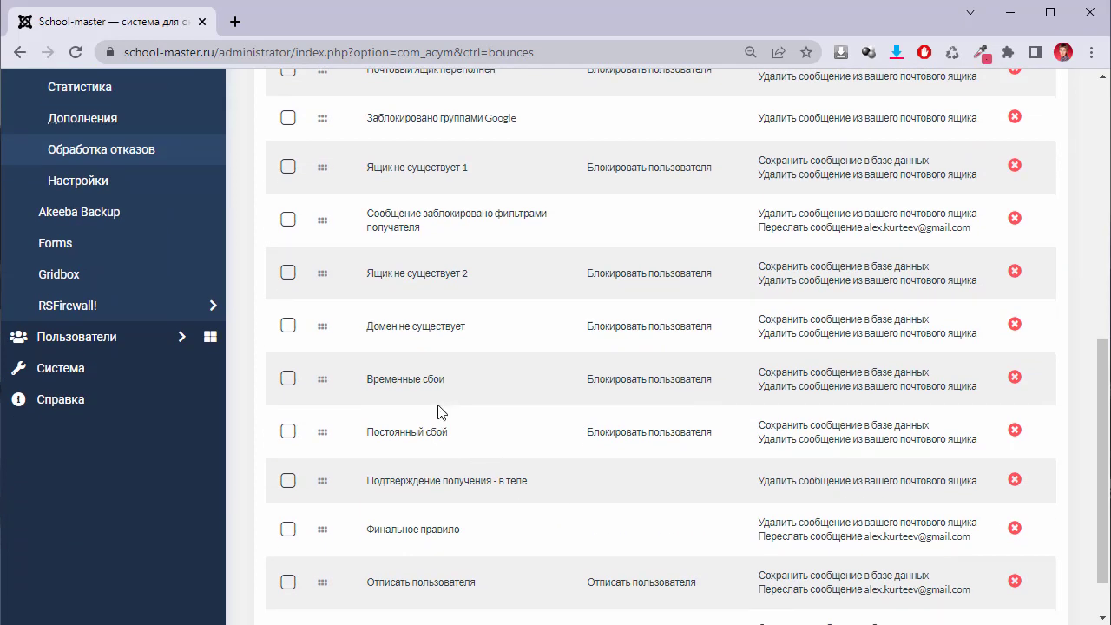
scroll(590, 547, "down", 1)
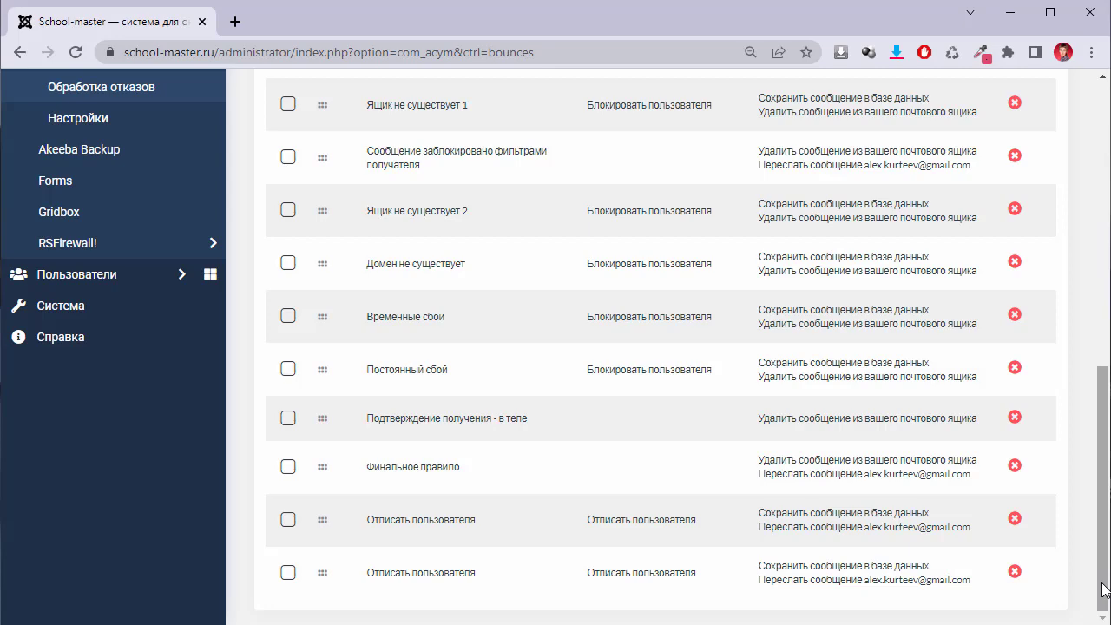
scroll(1105, 591, "up", 5)
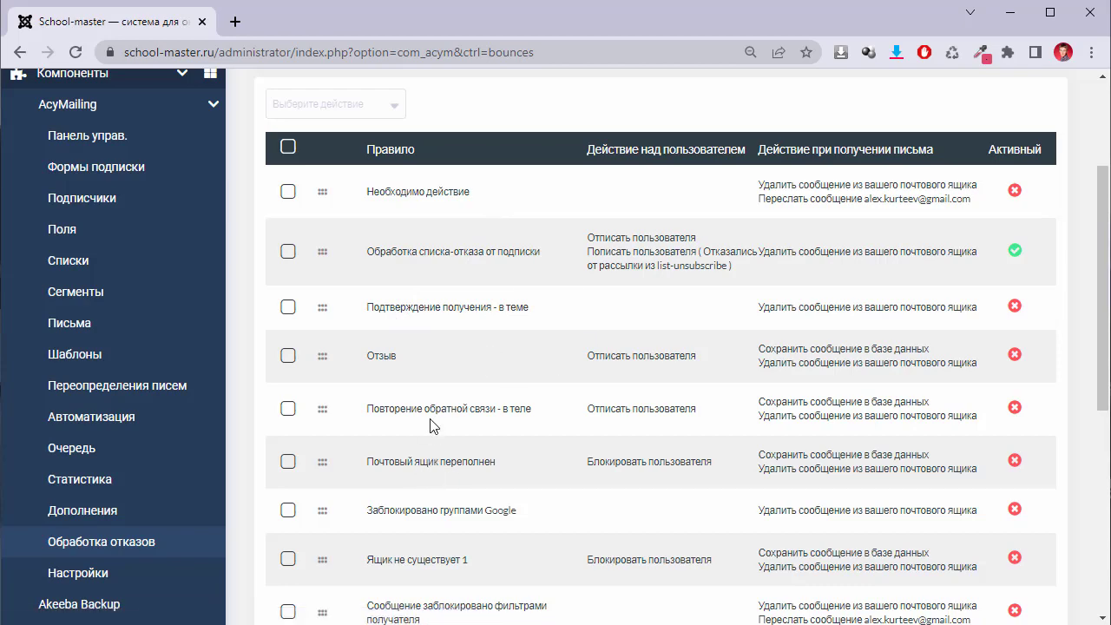
Open the bounce rule Ящик не существует 1 and expand its editing form to examine the regular expression and actions.
scroll(432, 425, "down", 3)
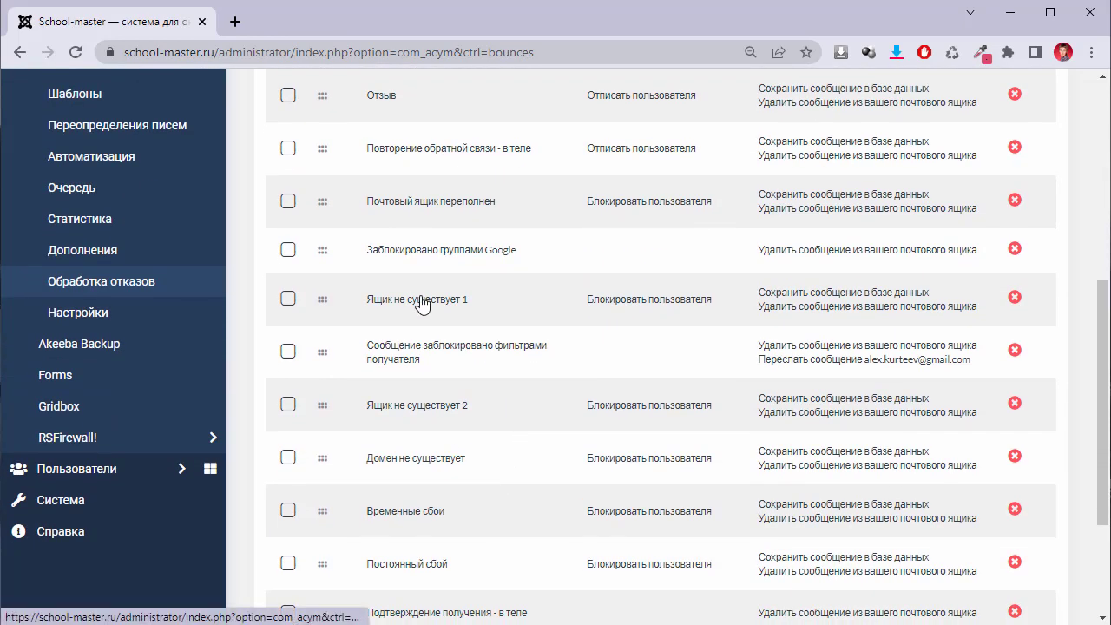
left_click(421, 304)
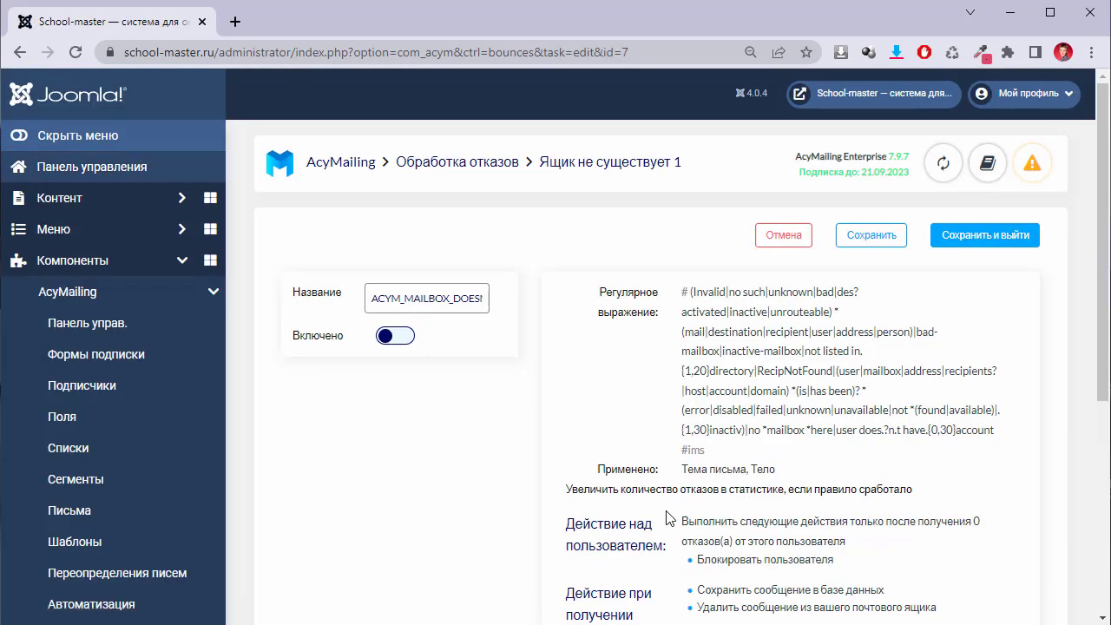
left_click_drag(673, 297, 811, 410)
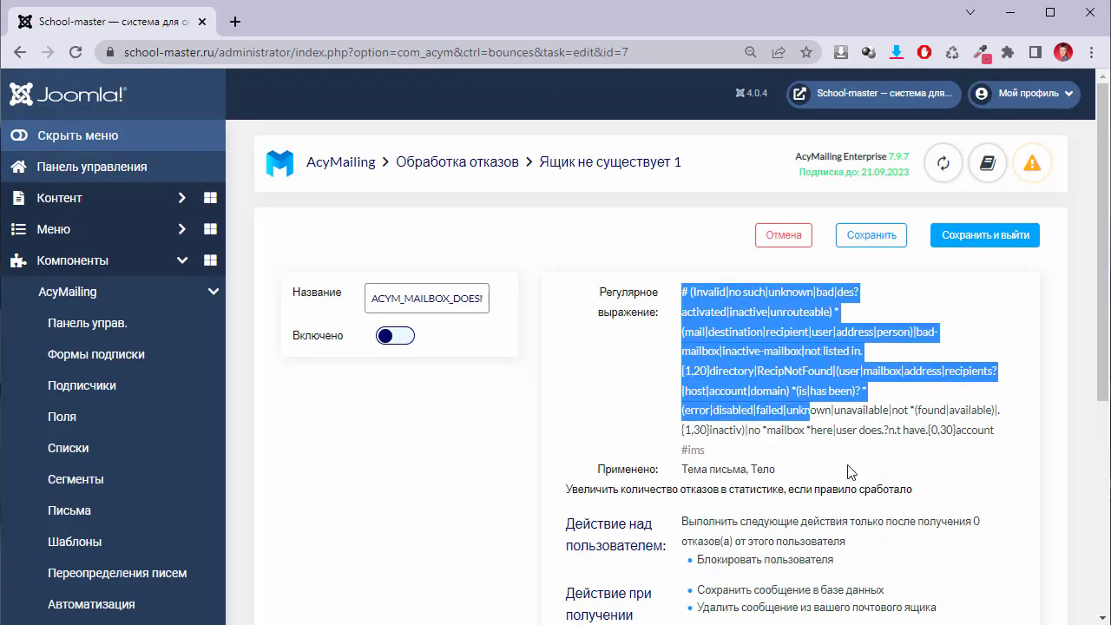
scroll(763, 453, "down", 2)
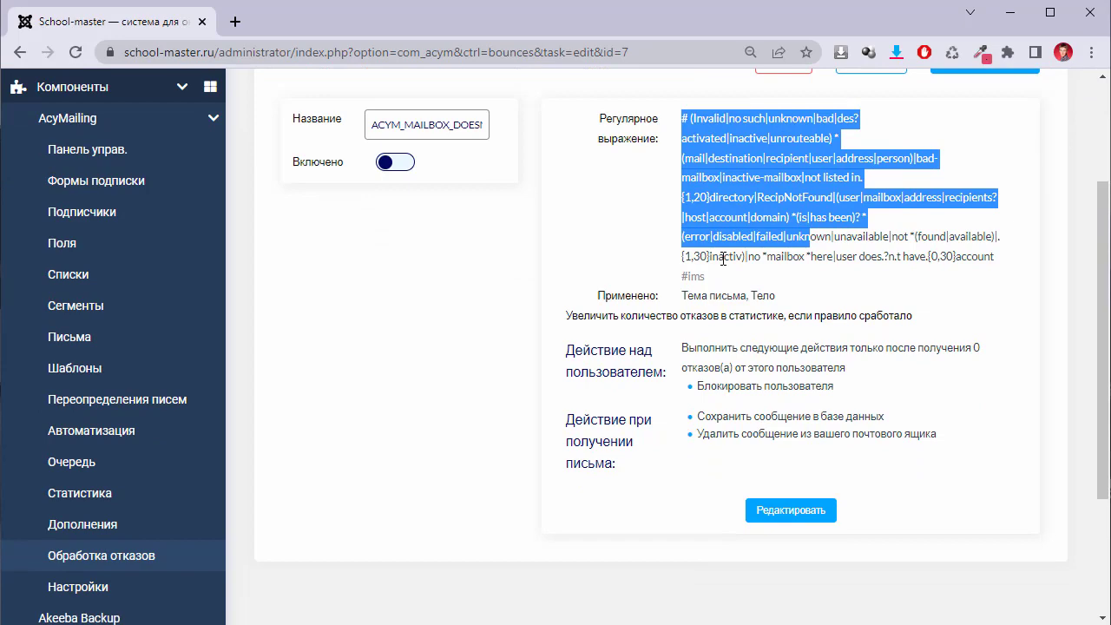
left_click(774, 513)
scroll(990, 504, "down", 5)
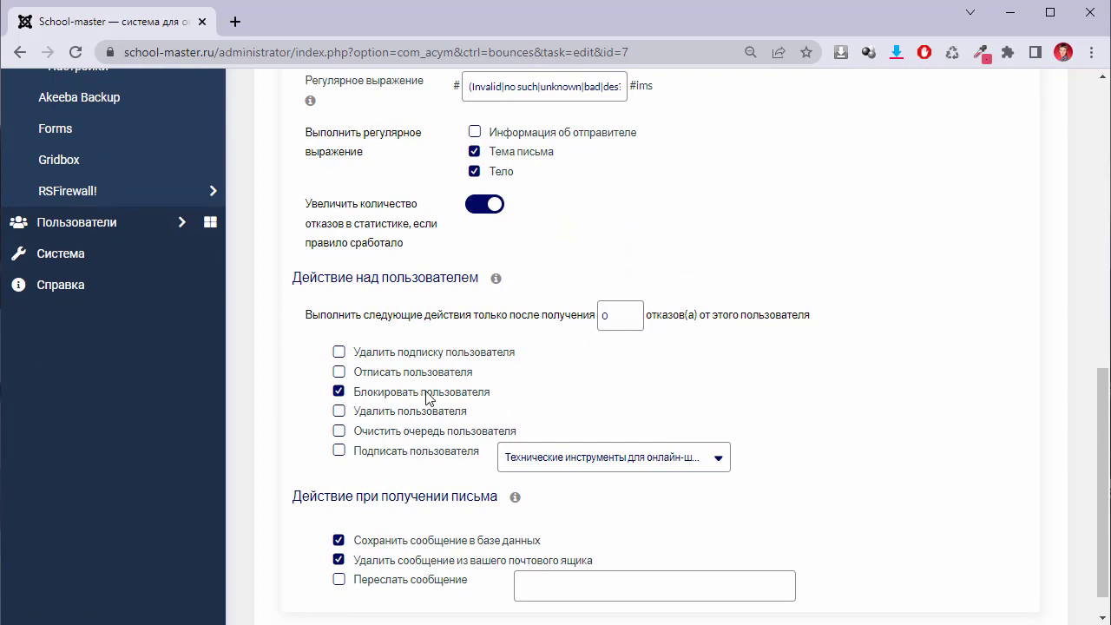
Try the rule's Подписать пользователя action and view its choice of lists, clearing the action again.
left_click(338, 454)
scroll(566, 471, "up", 1)
left_click(634, 489)
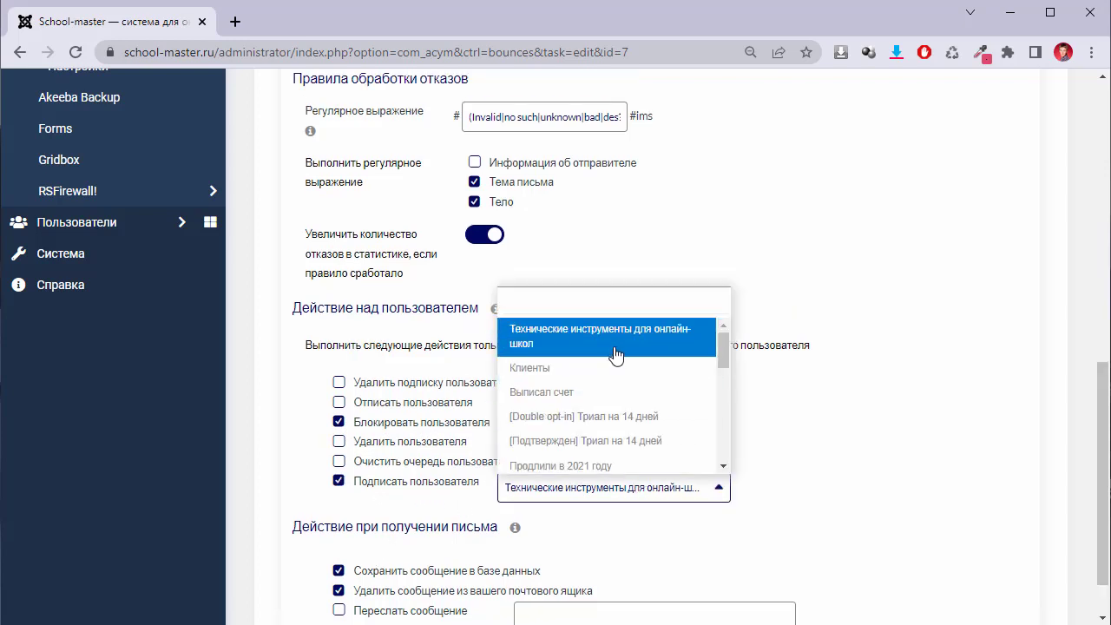
left_click(338, 486)
Examine the rule's regular expression, user actions and message actions, and return to the bounce rule list without saving.
scroll(868, 499, "up", 10)
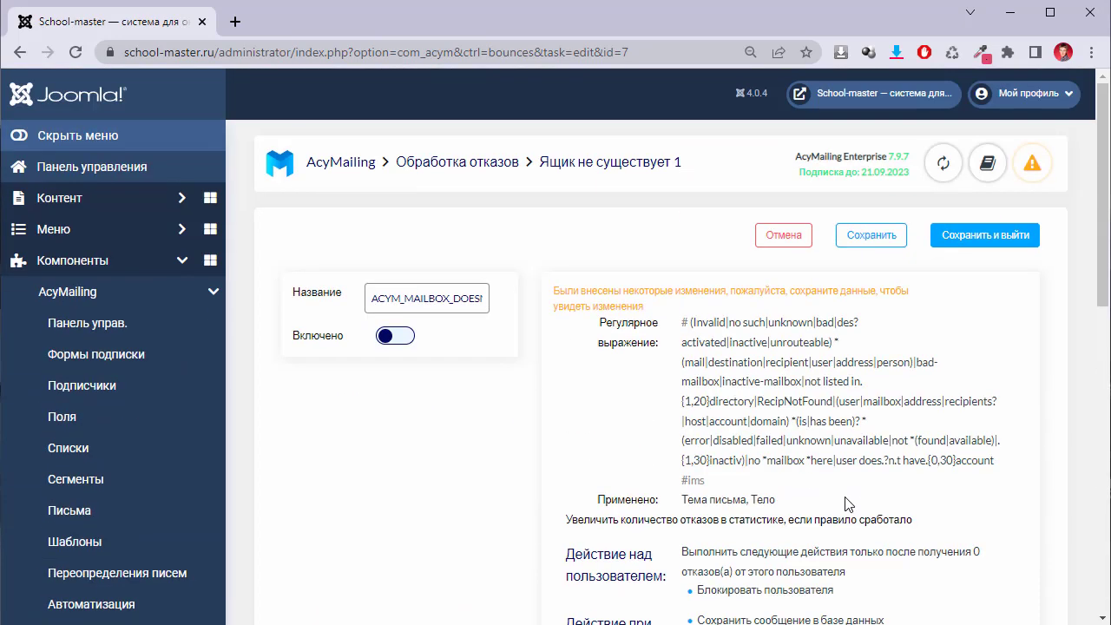
scroll(922, 556, "down", 2)
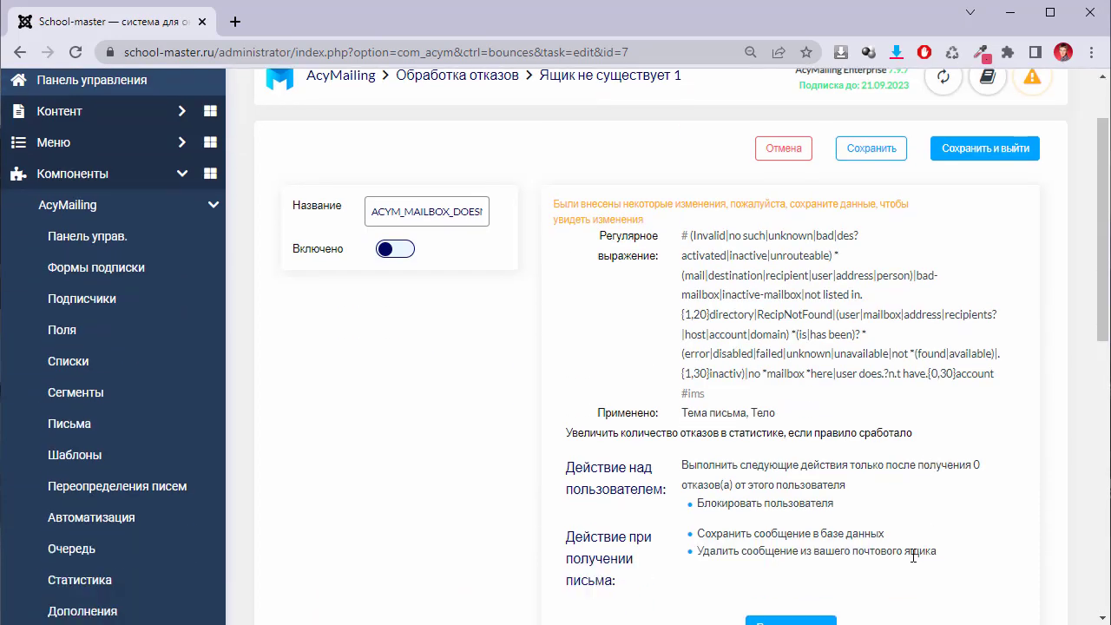
scroll(620, 273, "up", 2)
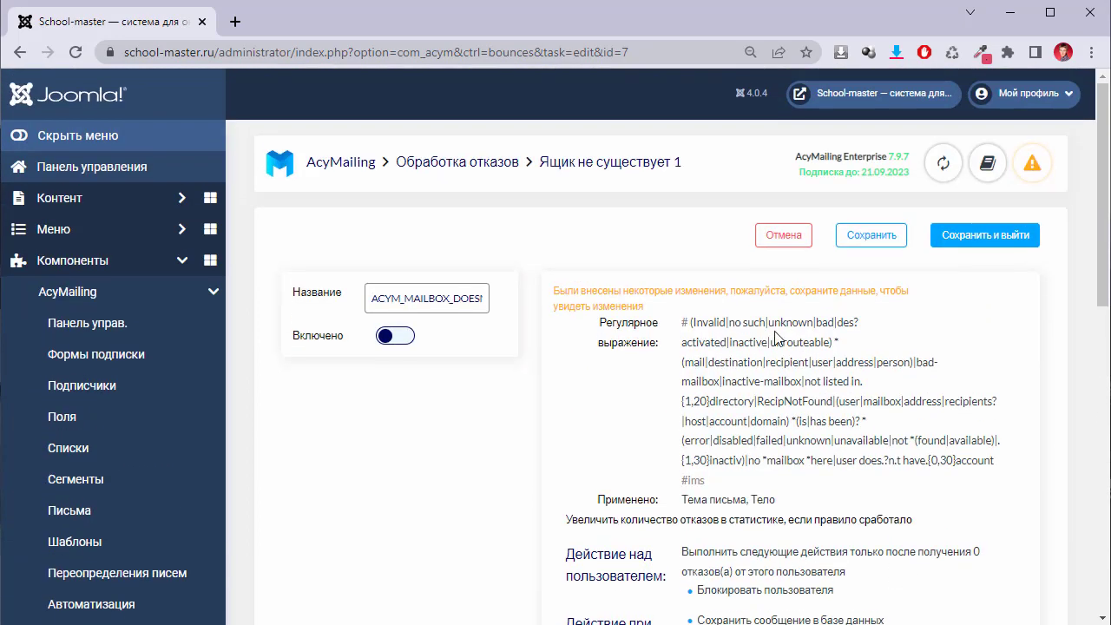
scroll(643, 251, "down", 8)
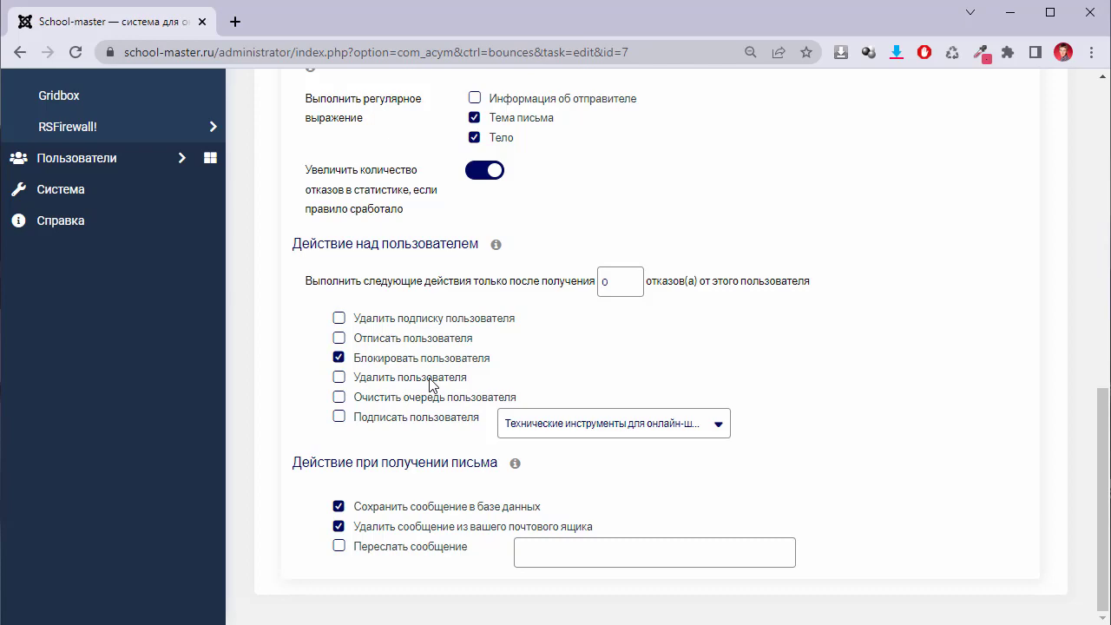
scroll(880, 489, "up", 4)
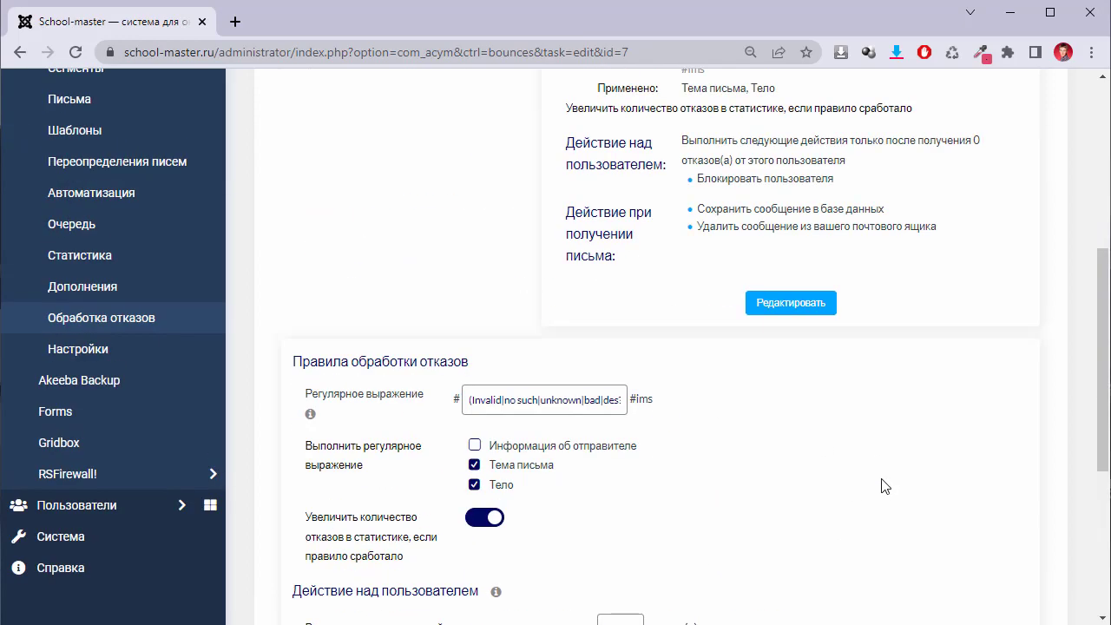
scroll(885, 486, "up", 5)
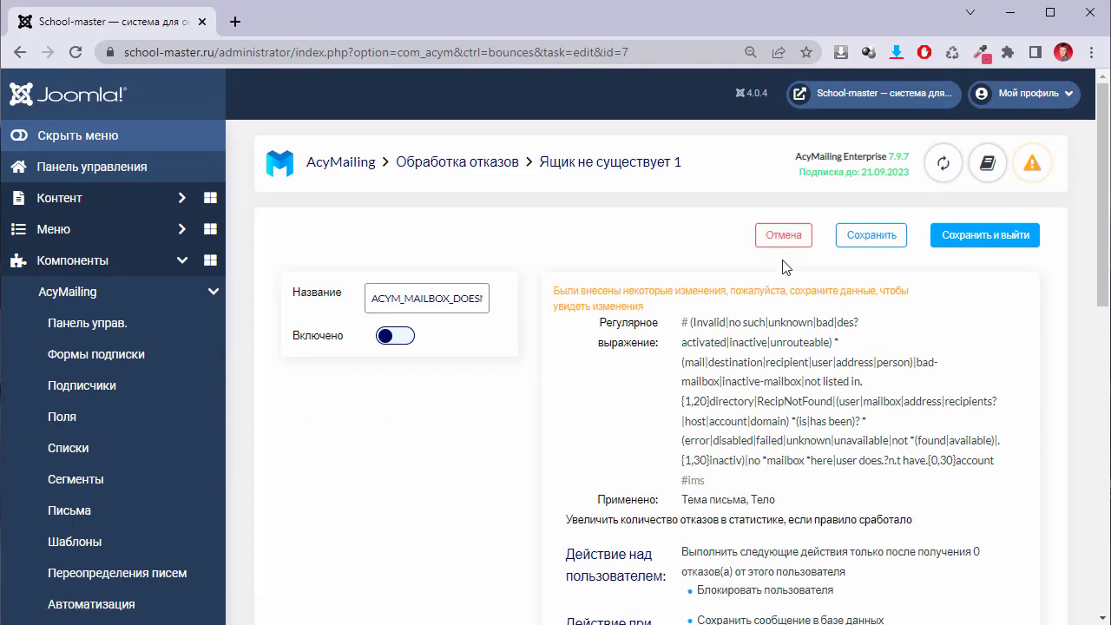
scroll(528, 488, "down", 10)
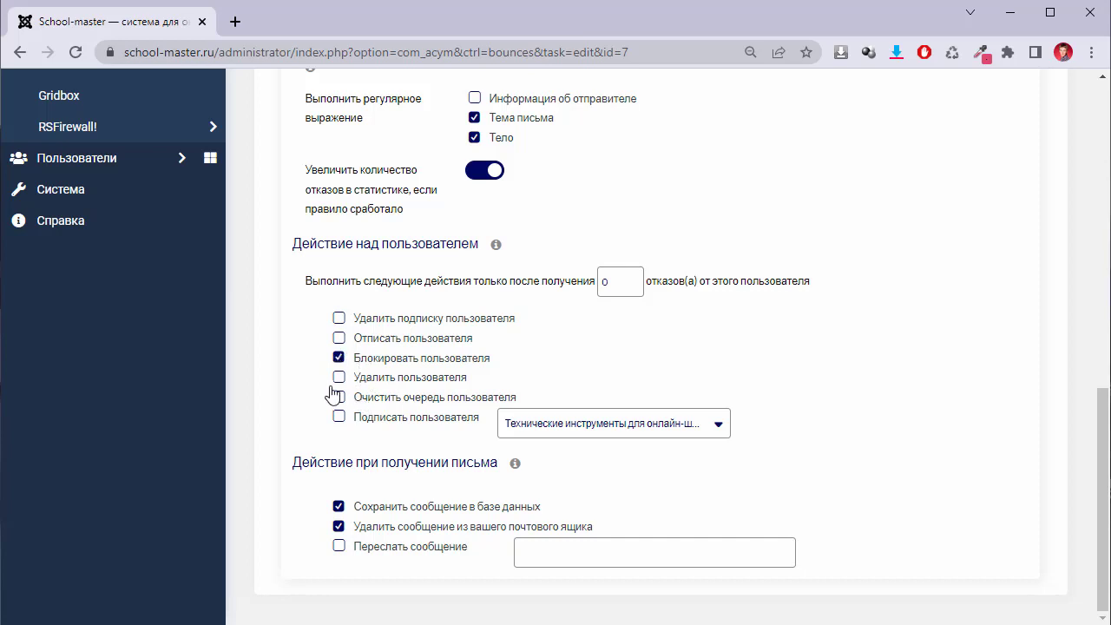
scroll(938, 529, "up", 10)
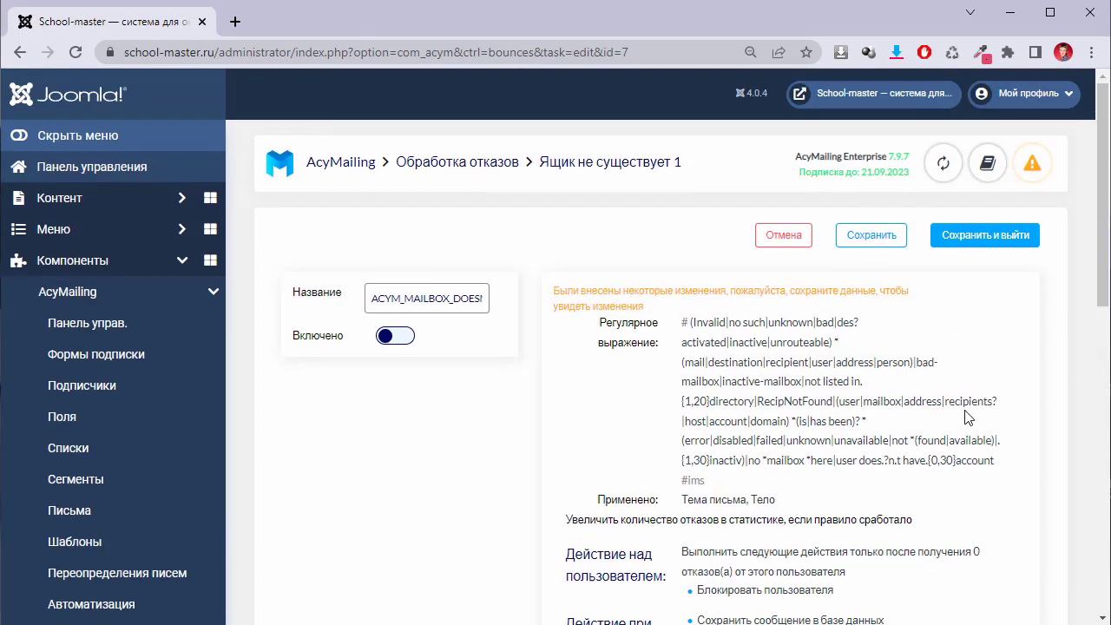
left_click(783, 237)
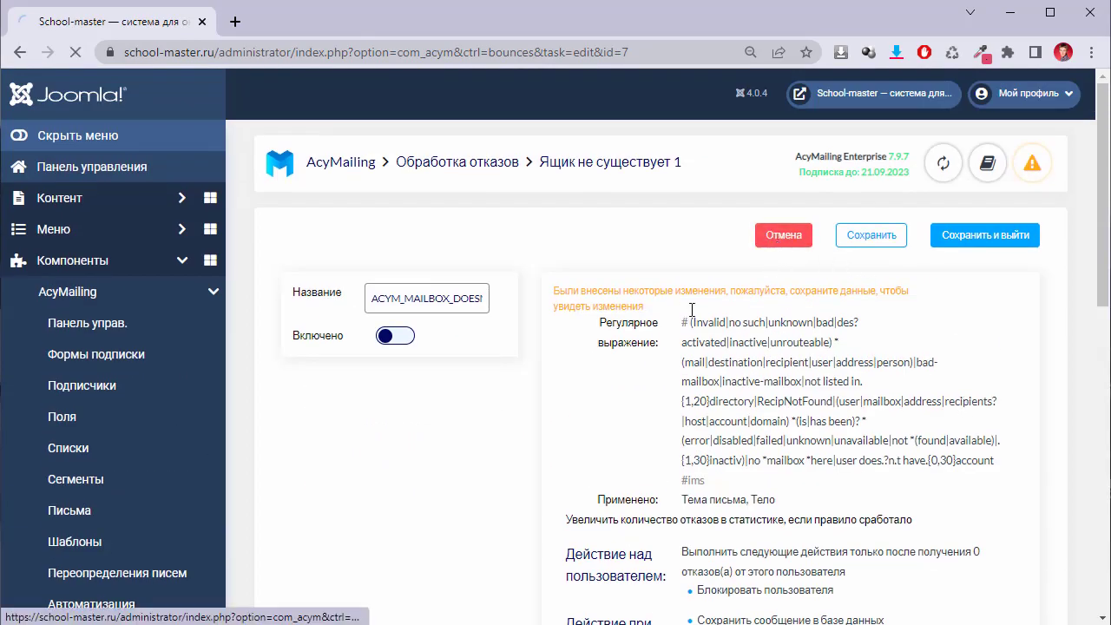
scroll(640, 463, "down", 8)
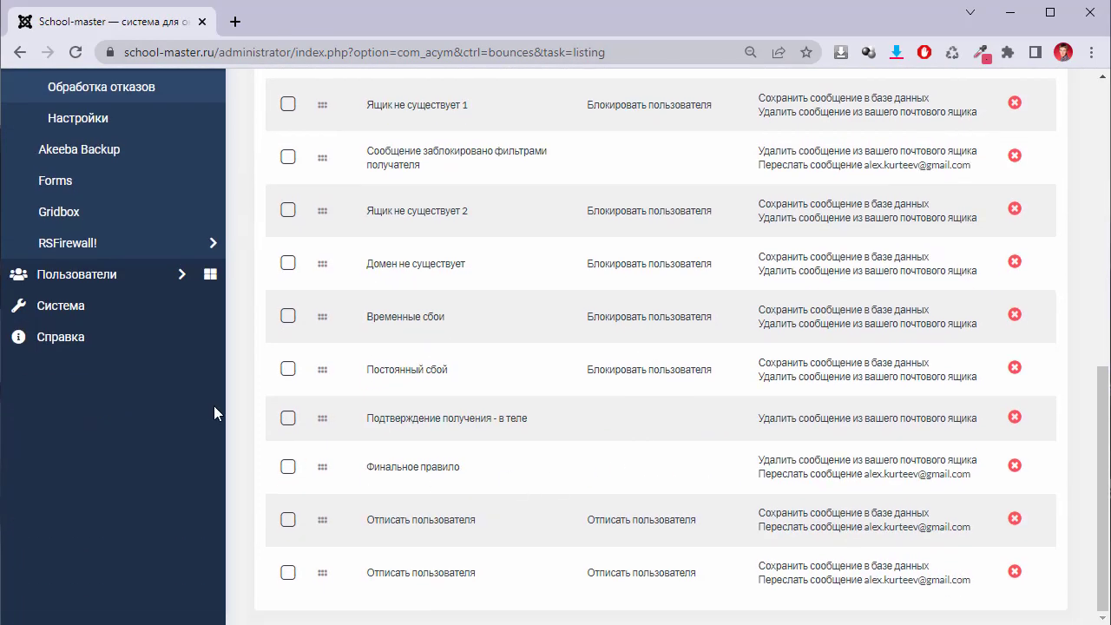
Open the AcyMailing settings and examine the default sender information, bounce address and available mail sending methods.
scroll(209, 405, "up", 3)
left_click(116, 386)
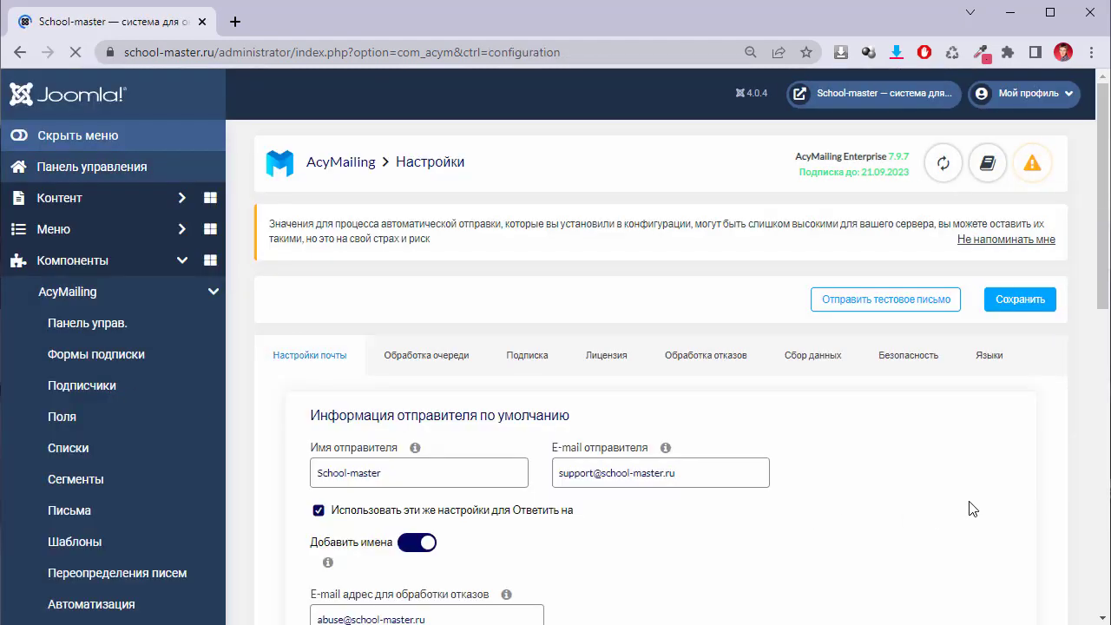
scroll(1039, 461, "down", 1)
scroll(1039, 461, "down", 2)
scroll(1105, 356, "down", 2)
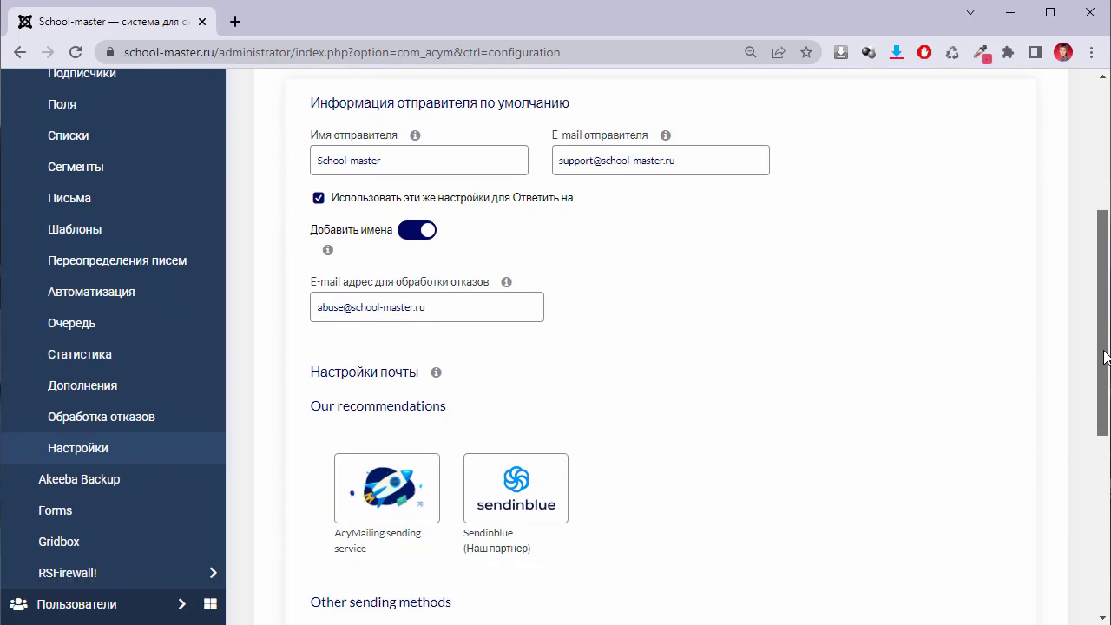
left_click_drag(1105, 357, 1106, 424)
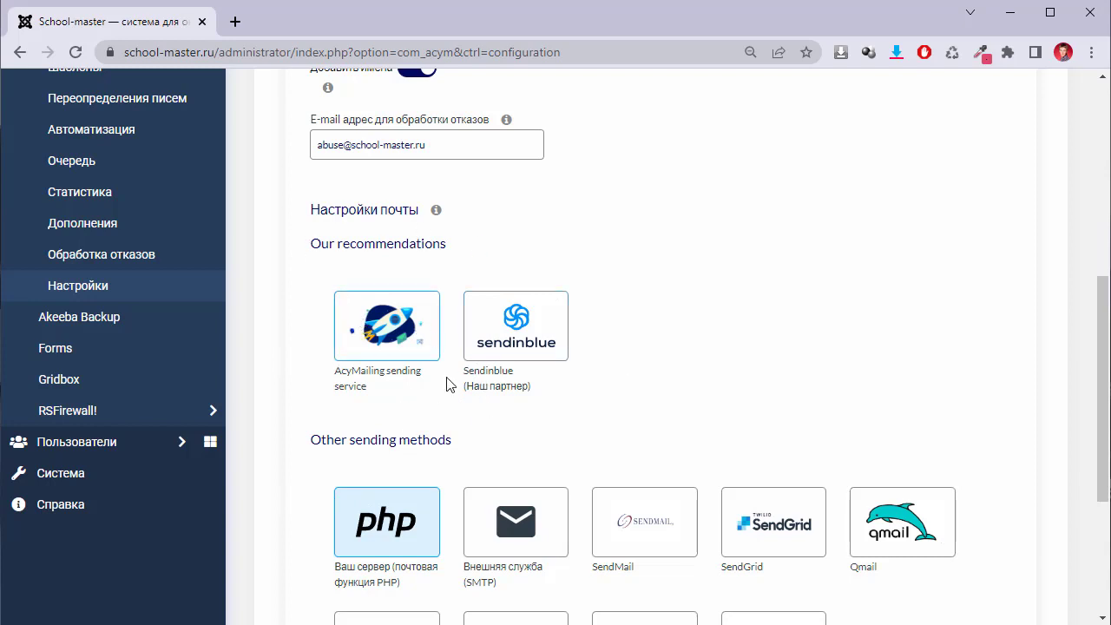
scroll(442, 434, "down", 2)
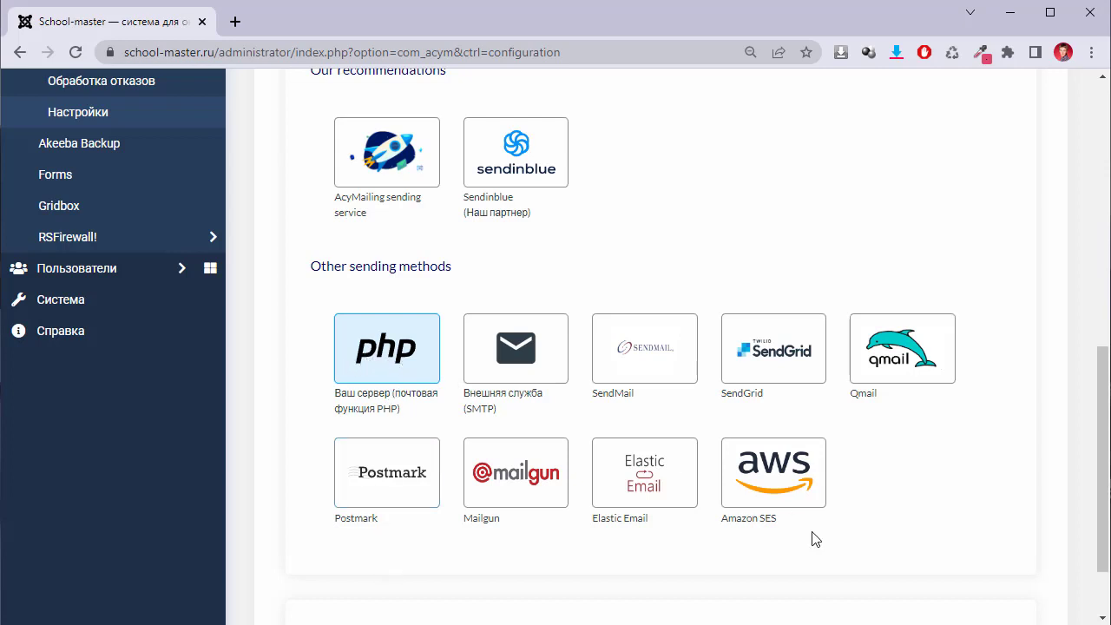
Try the Amazon SES sending method to view its server and SMTP fields, and switch back to the server's PHP mail function.
left_click(806, 499)
scroll(801, 494, "down", 3)
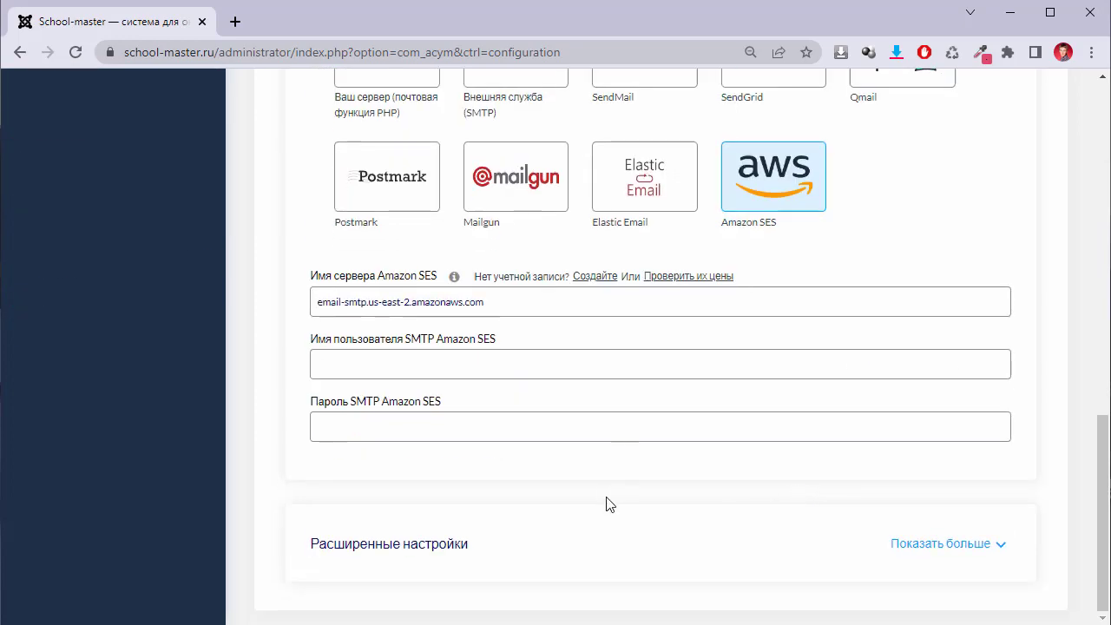
scroll(608, 504, "up", 4)
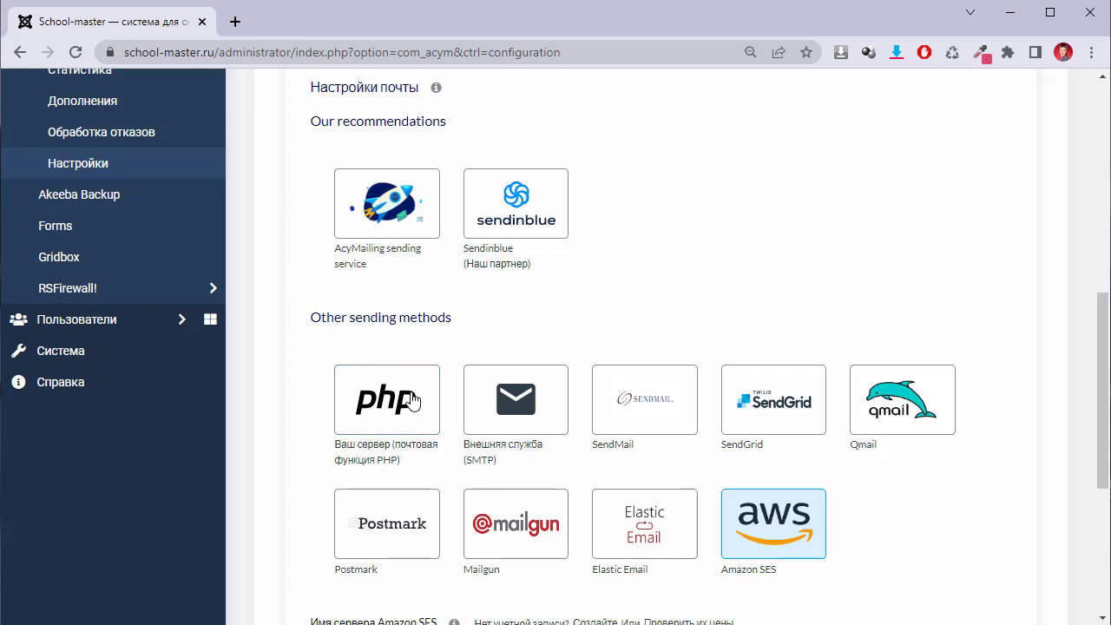
left_click(405, 414)
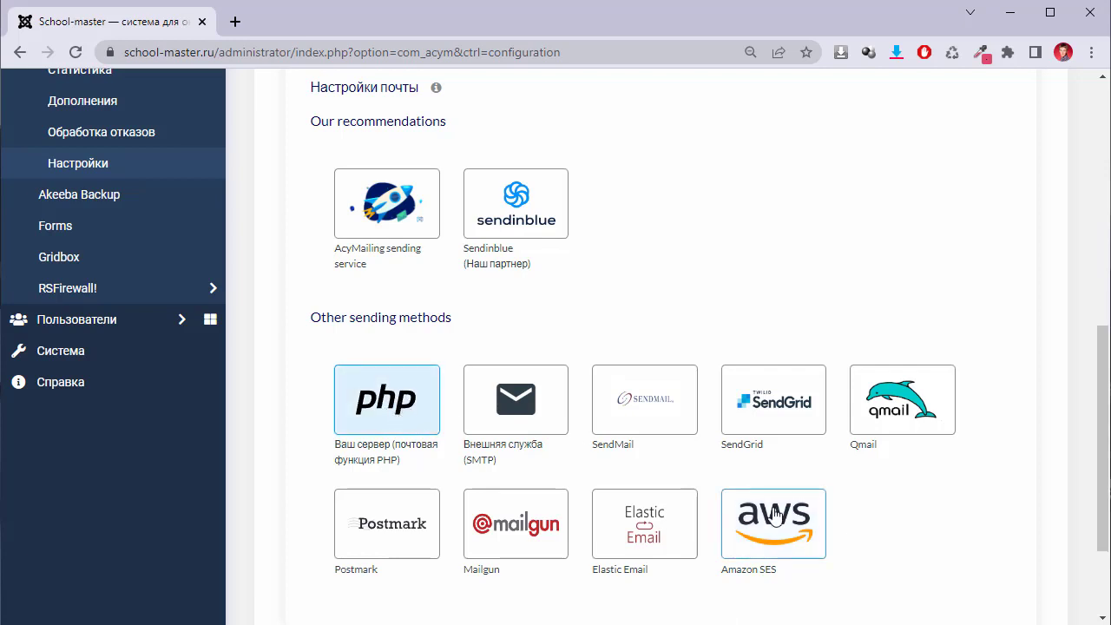
Compare the recommended sending services with the other sending methods in the mail settings.
scroll(558, 466, "down", 2)
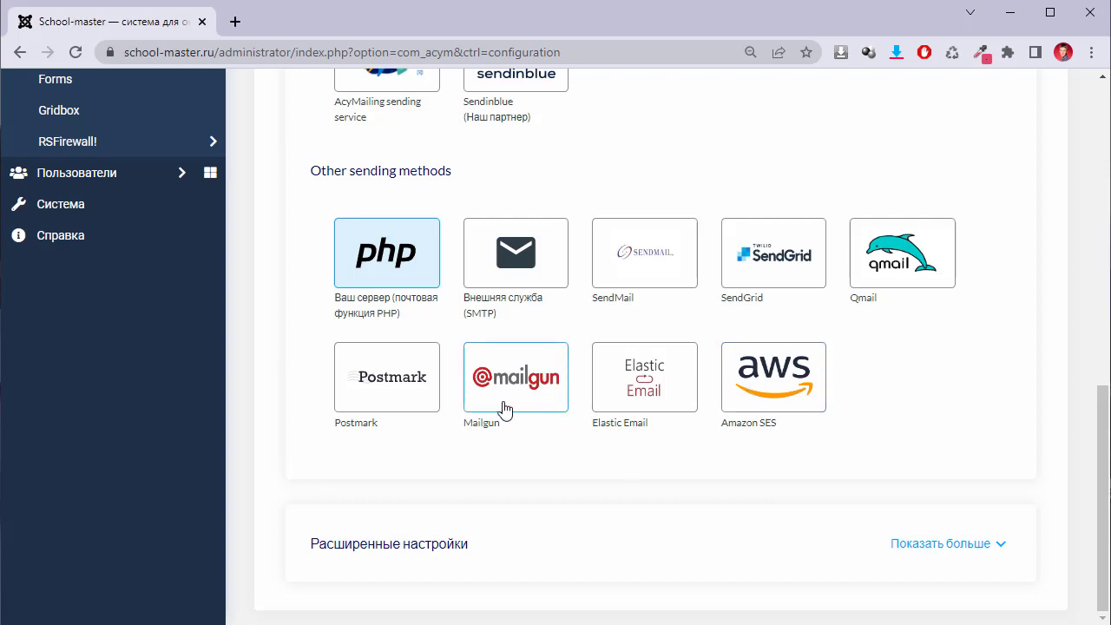
scroll(336, 460, "up", 2)
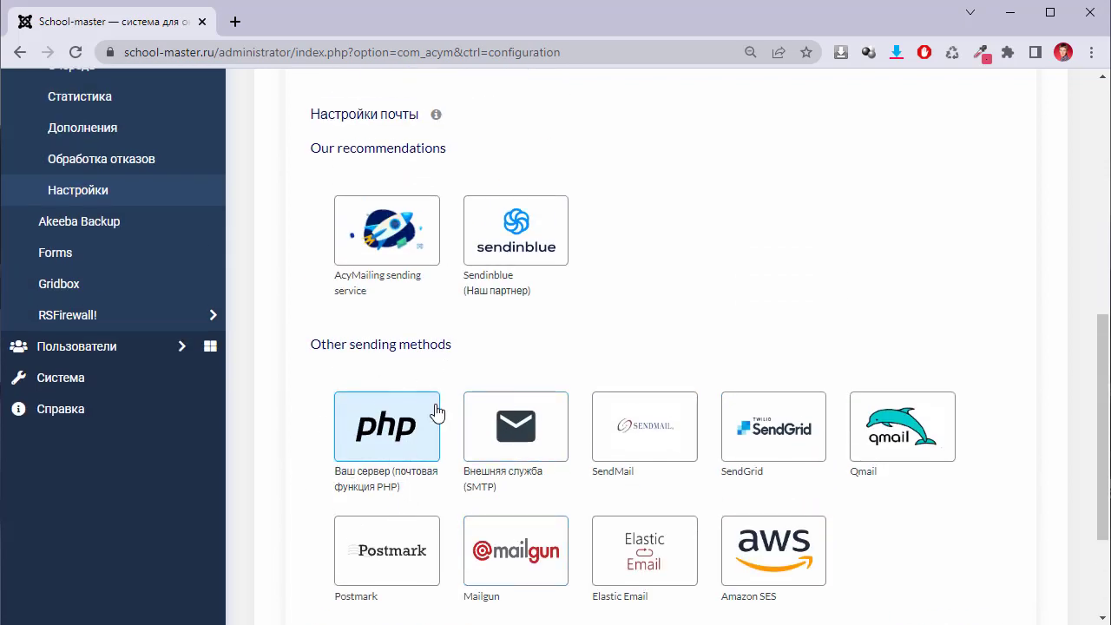
scroll(434, 426, "up", 2)
scroll(432, 433, "up", 1)
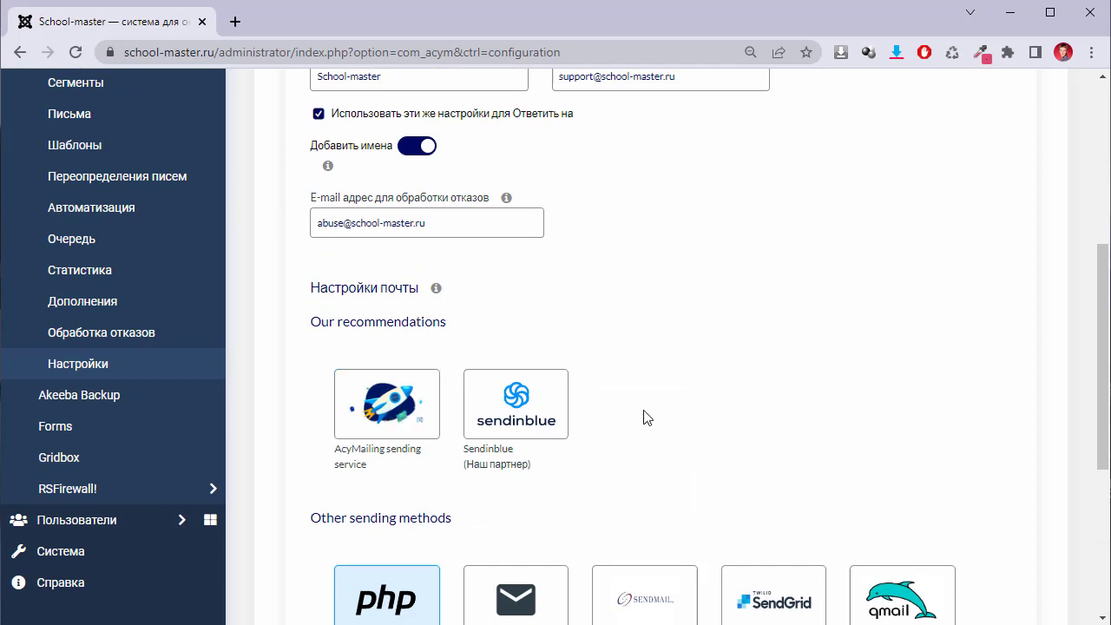
scroll(607, 450, "down", 3)
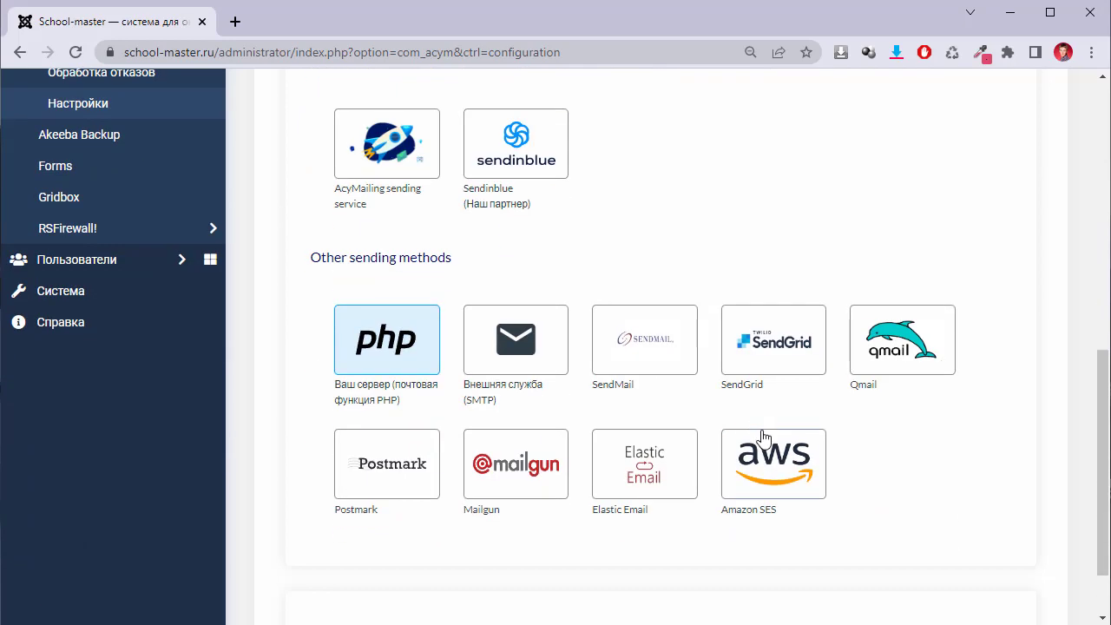
scroll(712, 449, "up", 3)
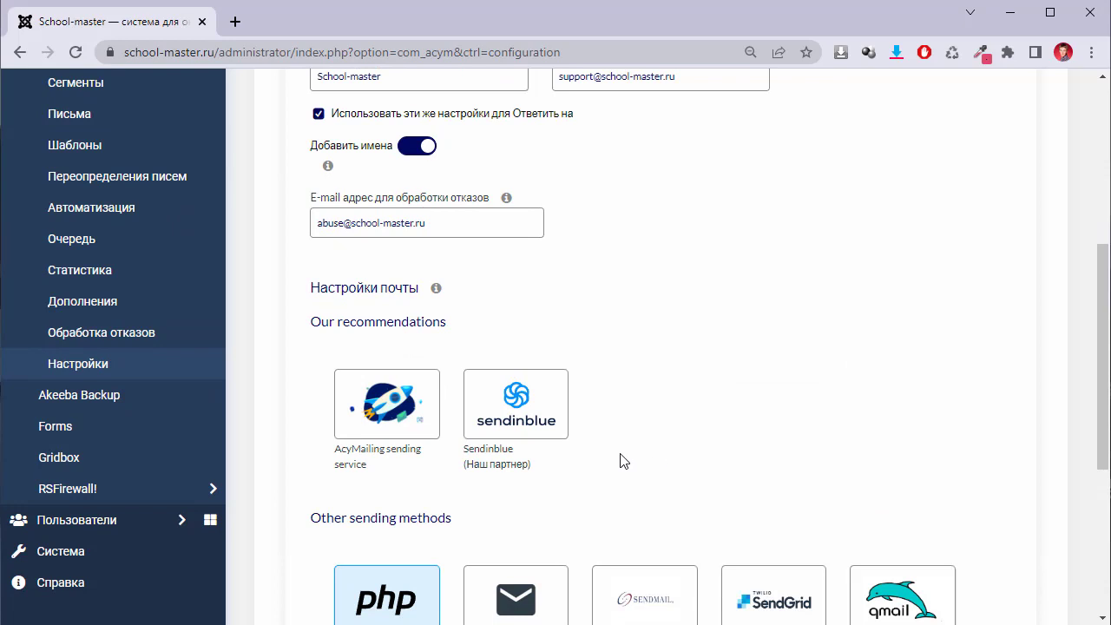
left_click_drag(317, 323, 456, 338)
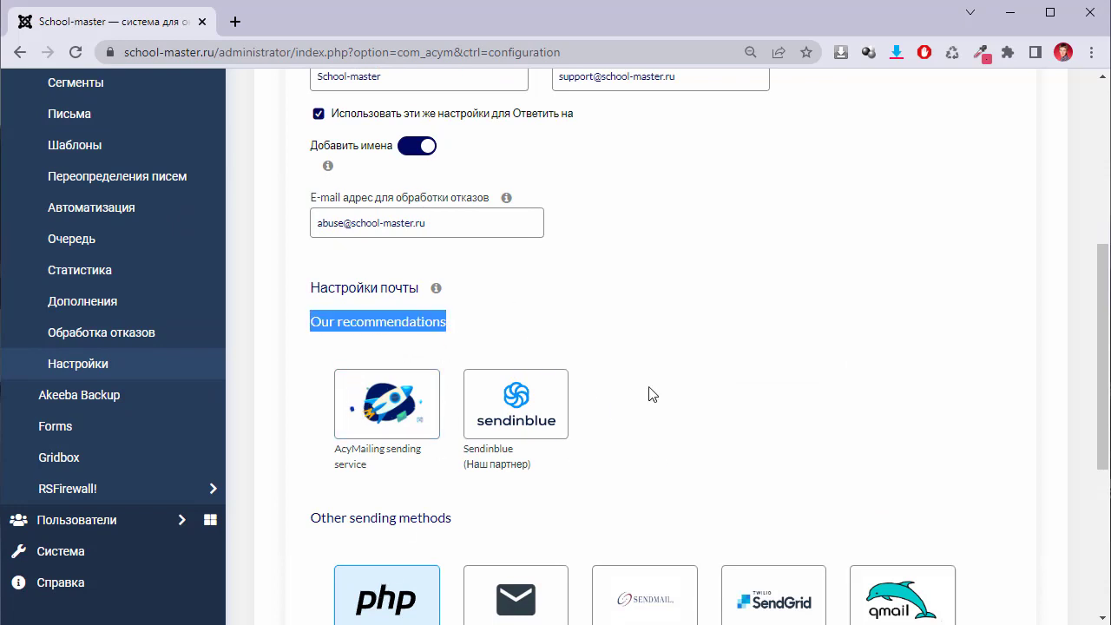
scroll(764, 373, "down", 4)
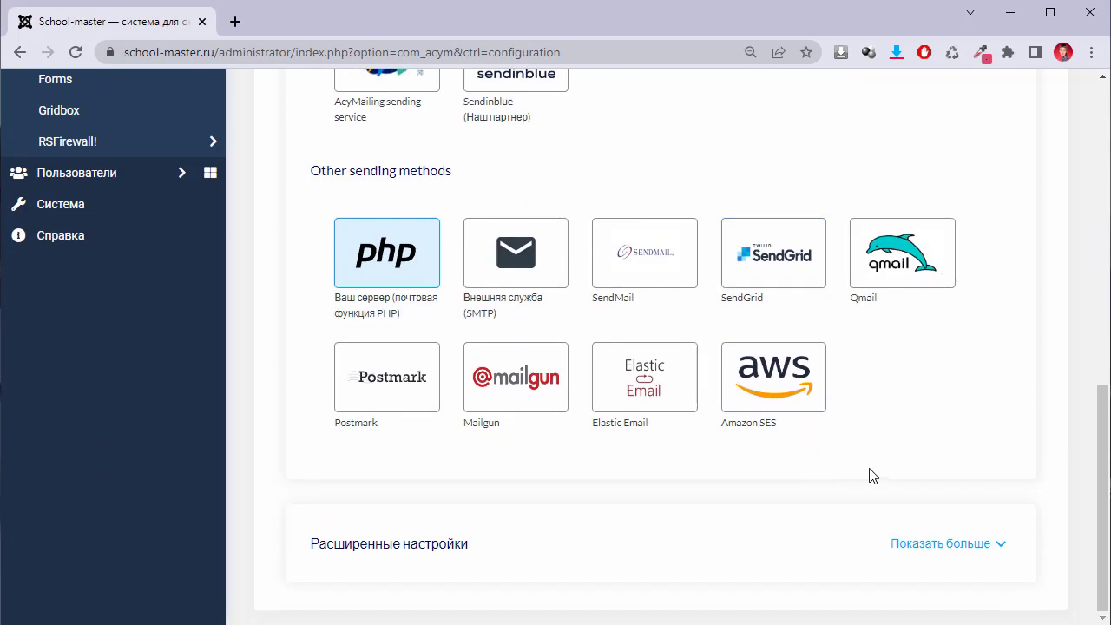
Expand the advanced mail settings and examine the encoding, attachment, unsubscribe header and DKIM options.
left_click(995, 549)
left_click_drag(1105, 373, 1096, 470)
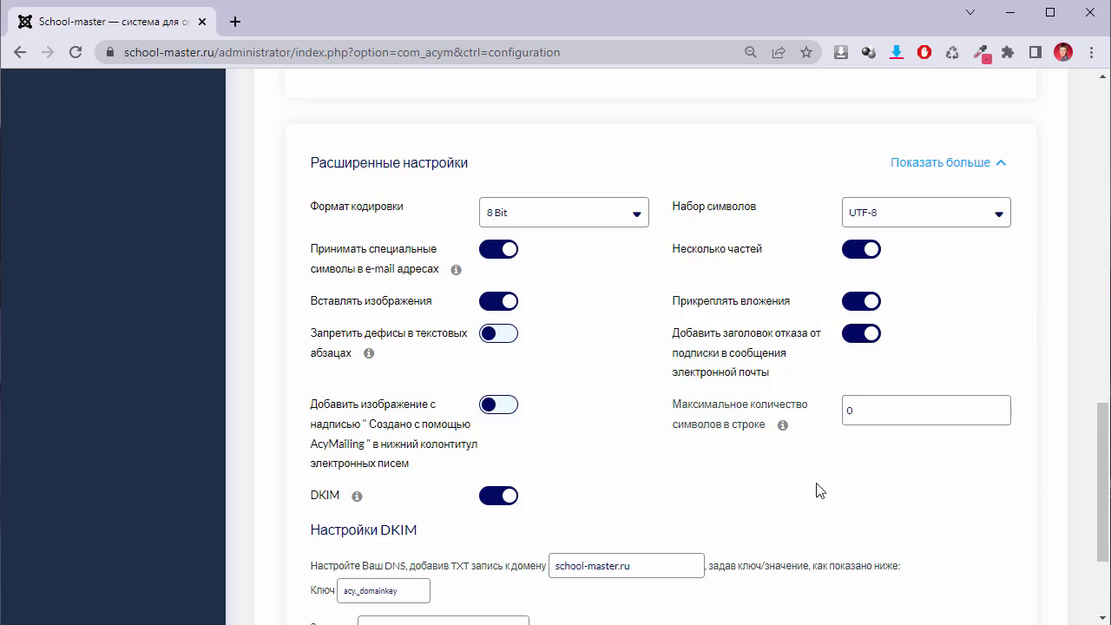
scroll(820, 491, "down", 1)
scroll(689, 437, "up", 15)
Open the queue processing settings and examine the batch count, emails per batch, sending interval and delay between emails.
left_click(427, 355)
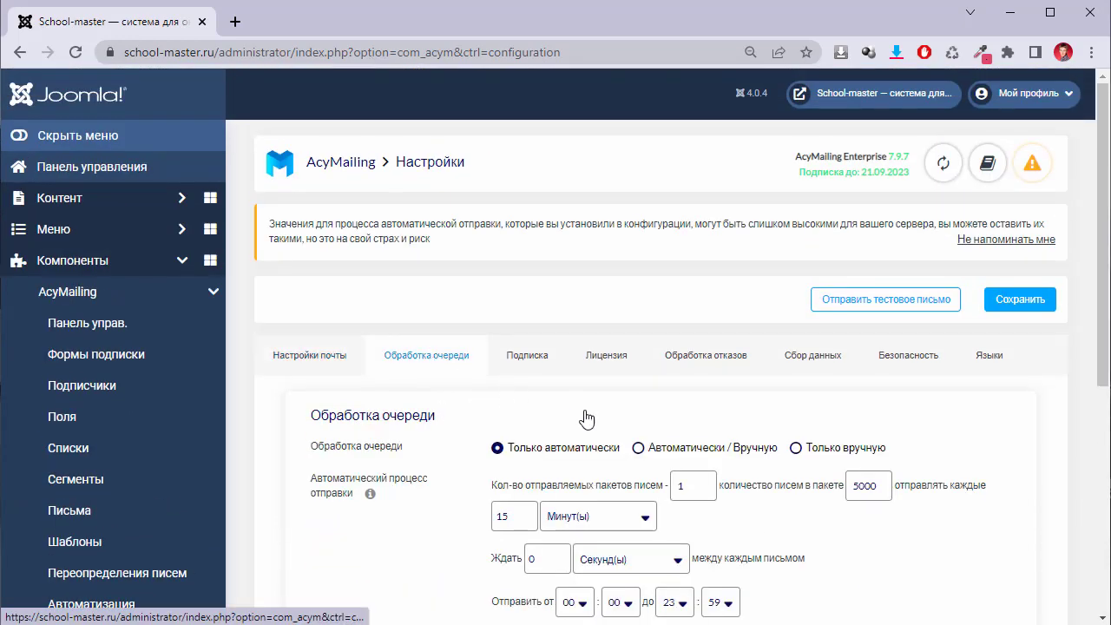
scroll(751, 535, "down", 2)
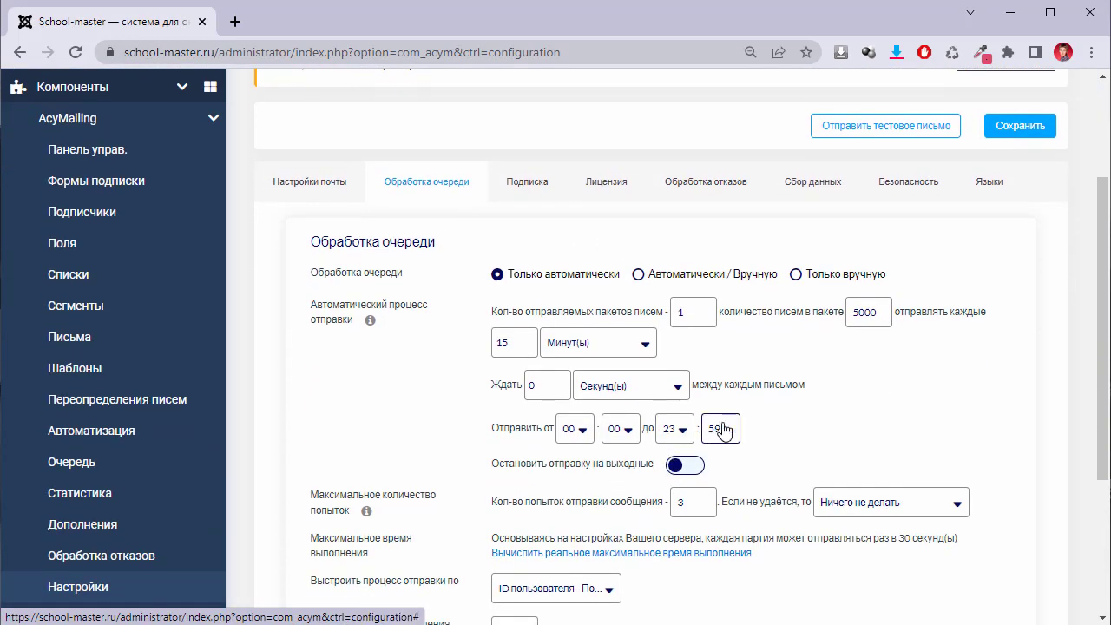
left_click(679, 312)
double_click(687, 310)
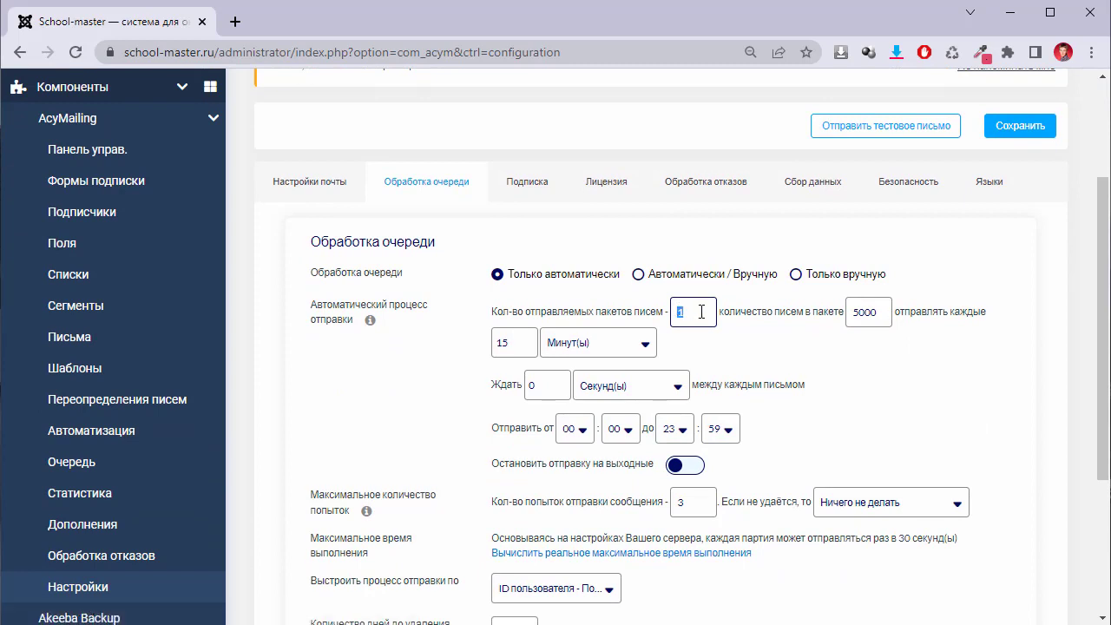
left_click_drag(871, 313, 853, 312)
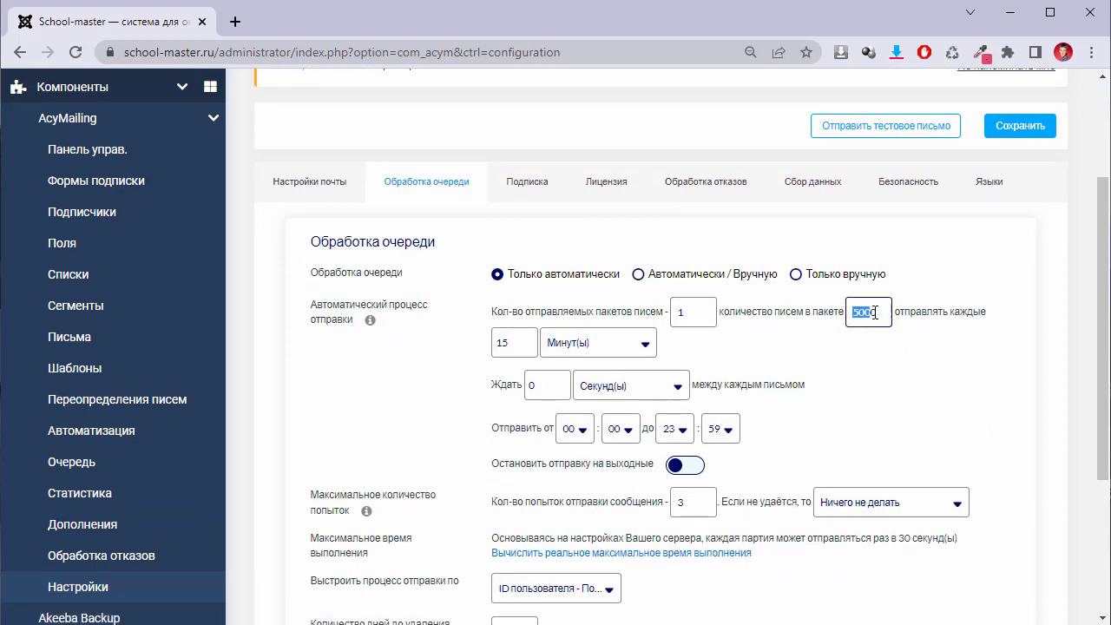
mouse_move(515, 346)
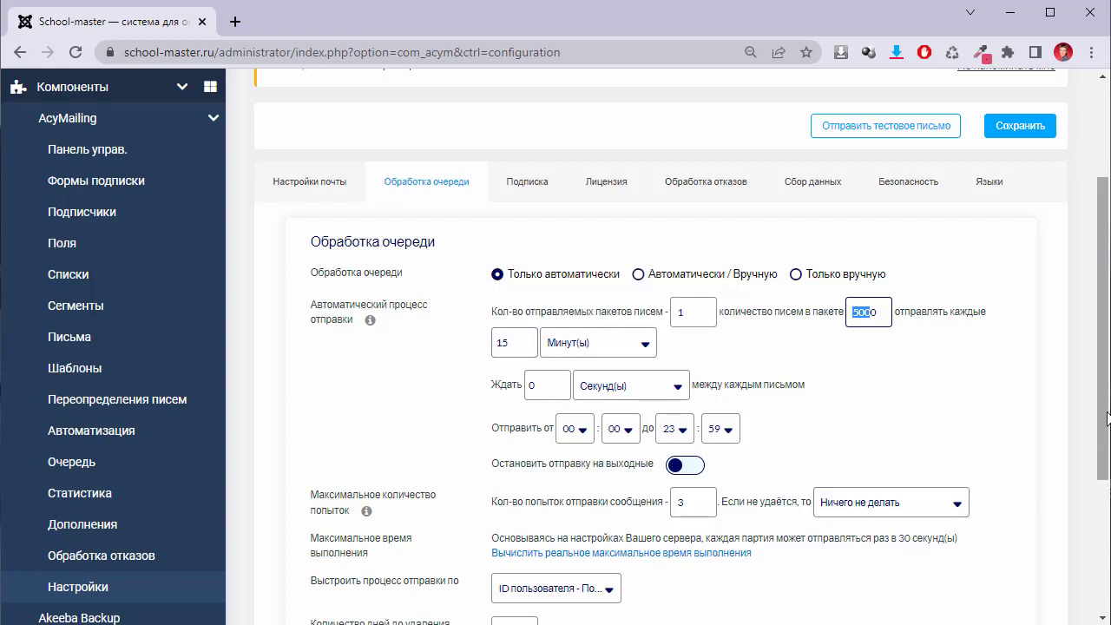
left_click_drag(1107, 419, 1098, 486)
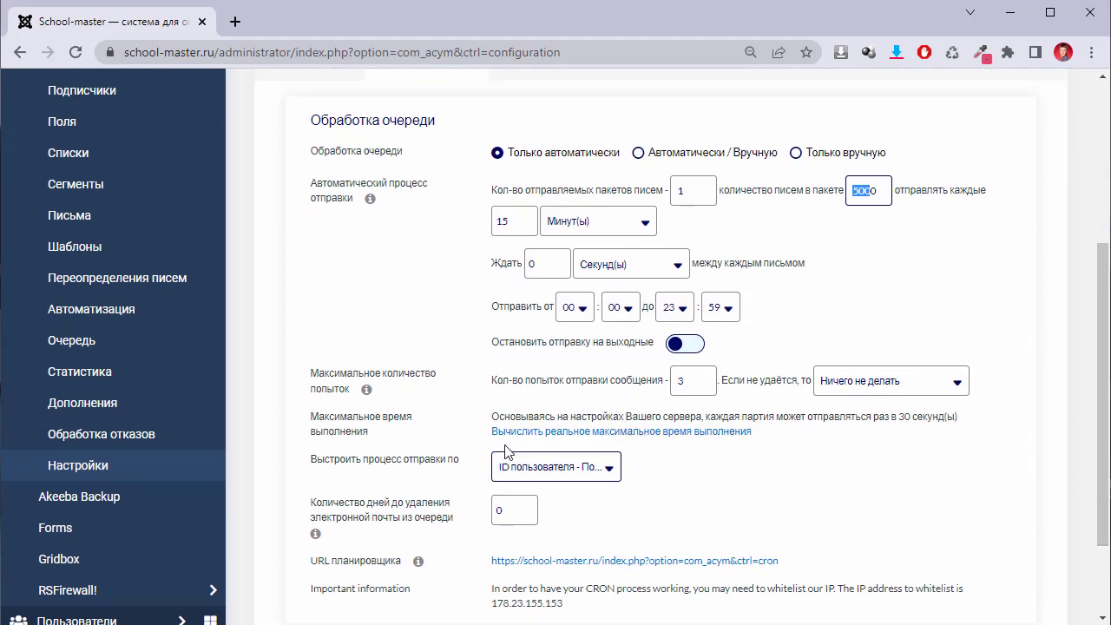
left_click(539, 265)
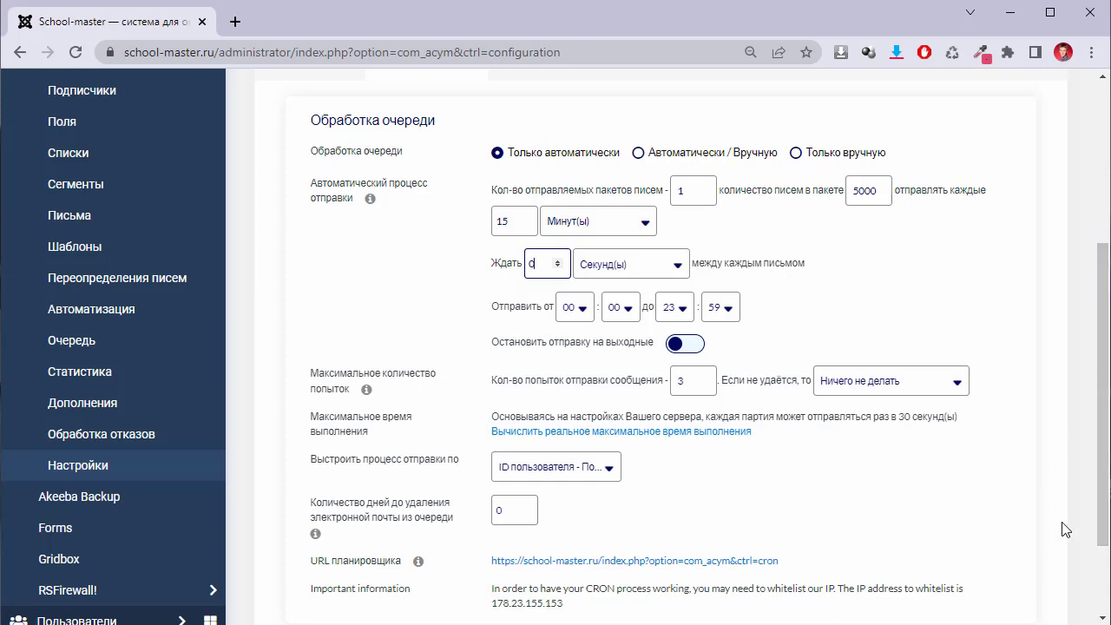
Expand the advanced queue settings and examine the report options and the details of the last scheduler run.
scroll(942, 528, "down", 2)
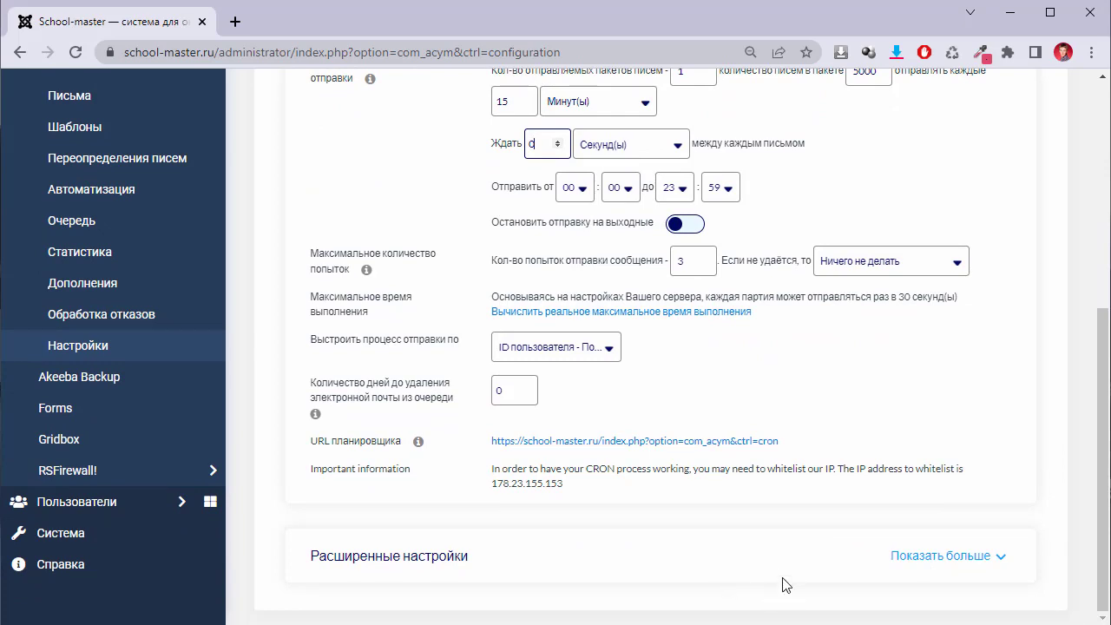
left_click(941, 556)
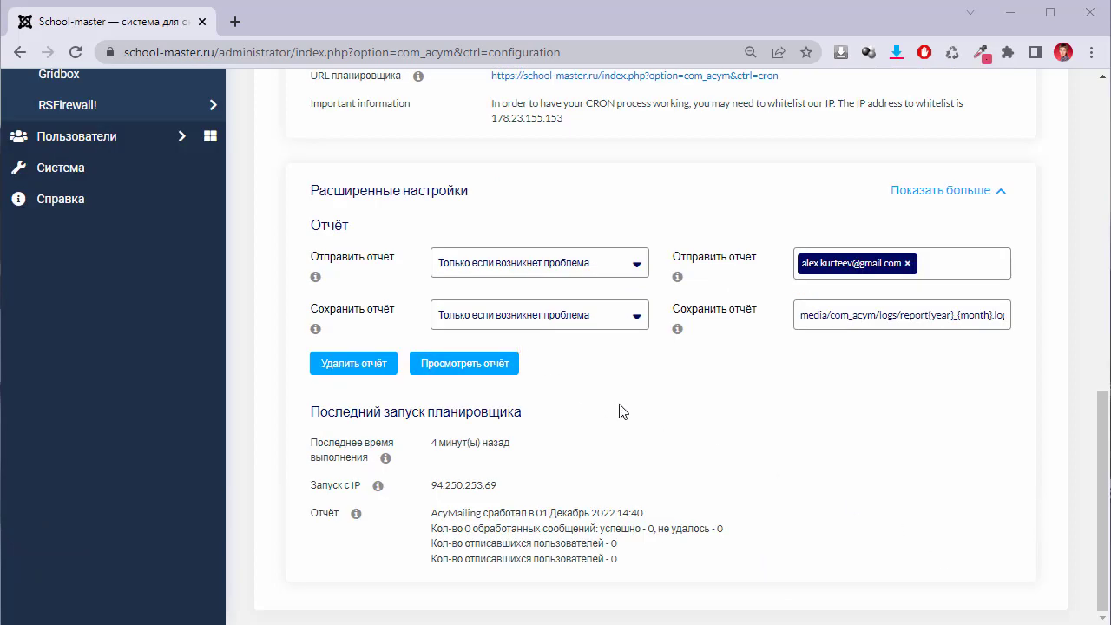
scroll(619, 412, "up", 1)
scroll(638, 408, "down", 1)
left_click_drag(432, 443, 510, 443)
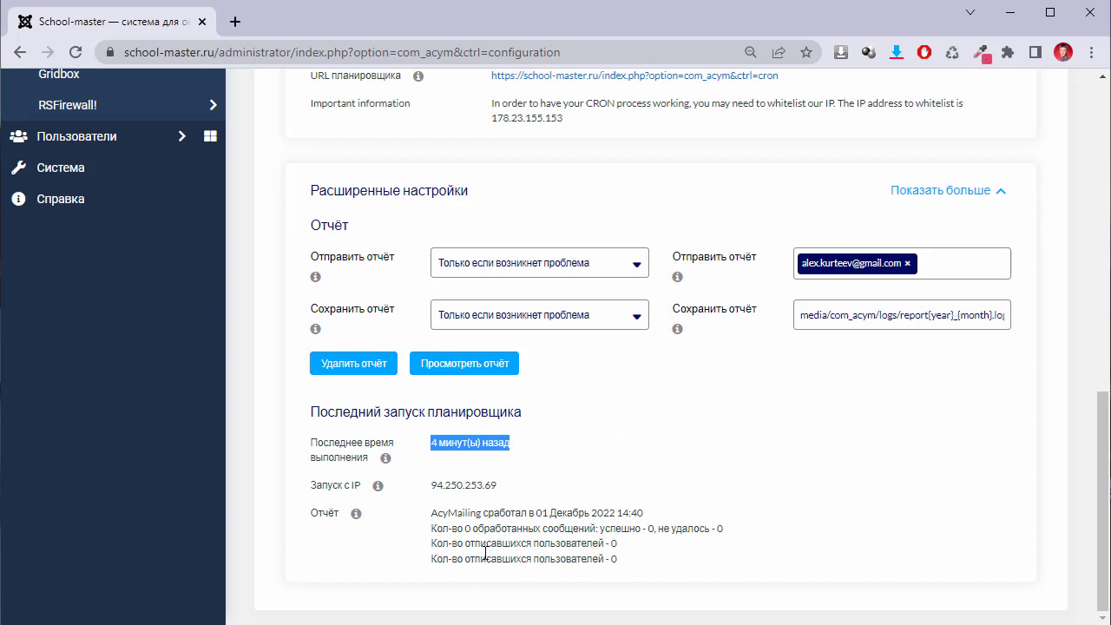
left_click(440, 451)
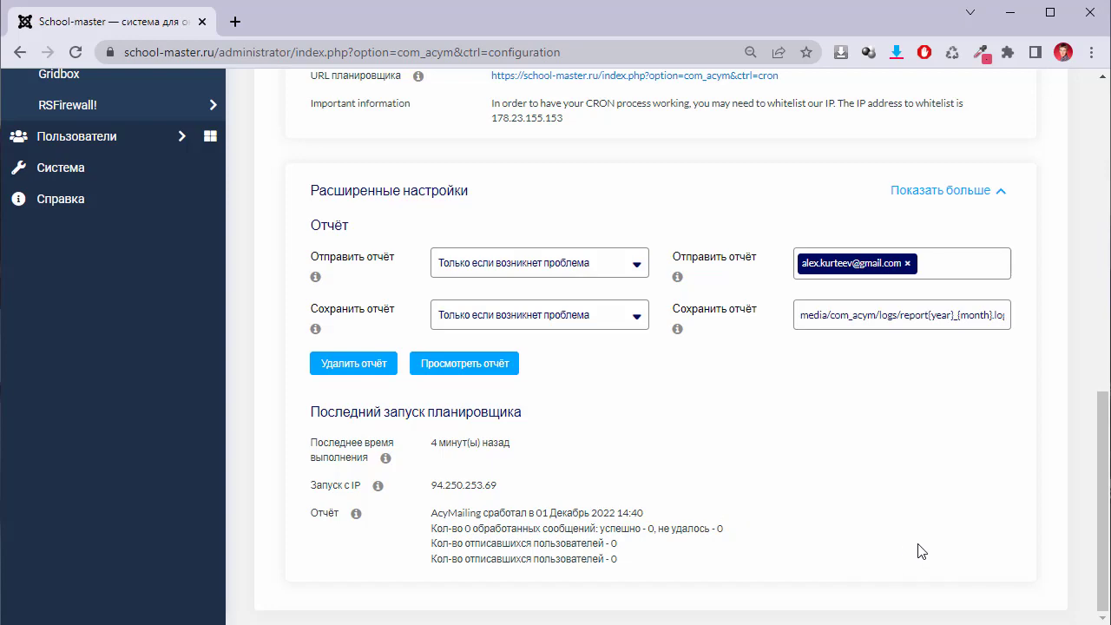
Review the main queue processing options again, including the sending hours, maximum attempts and failure action.
scroll(868, 469, "up", 6)
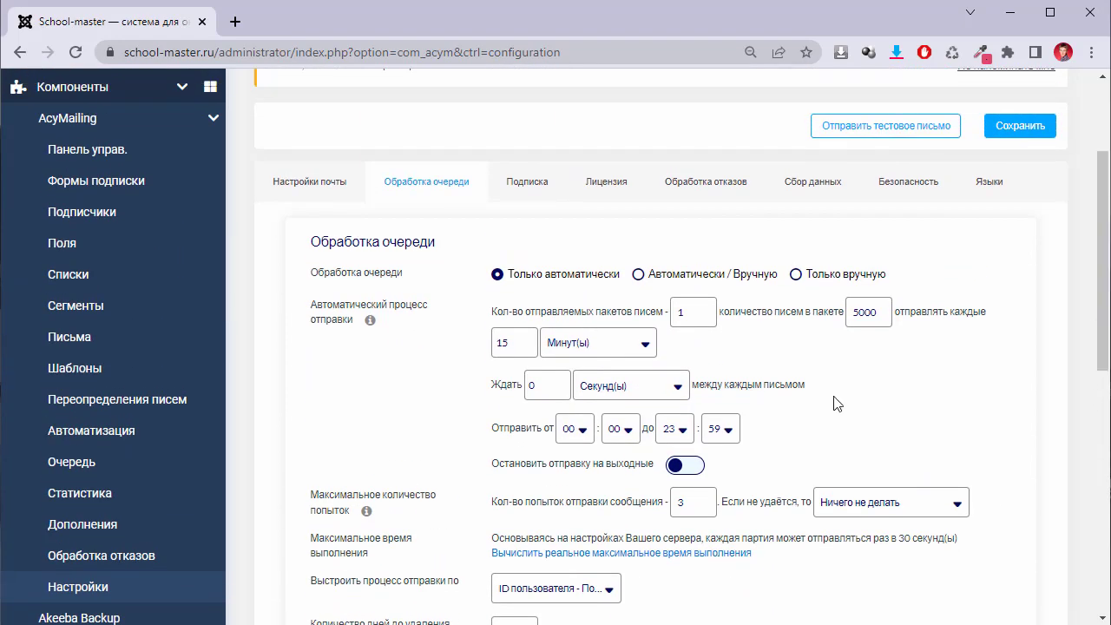
scroll(932, 488, "down", 1)
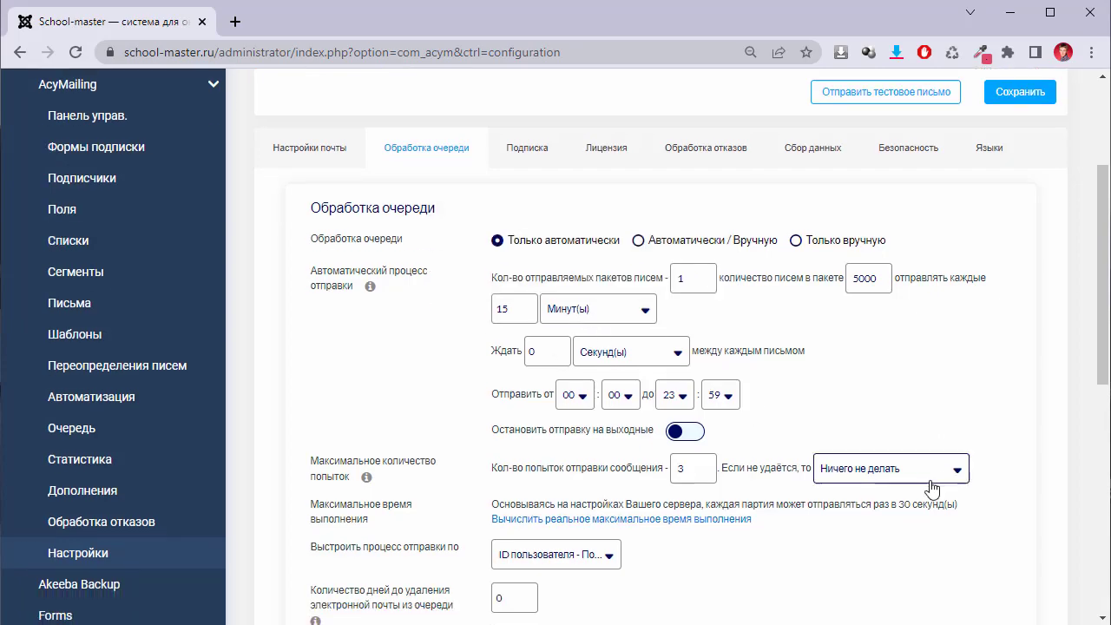
scroll(931, 489, "down", 5)
scroll(920, 496, "up", 8)
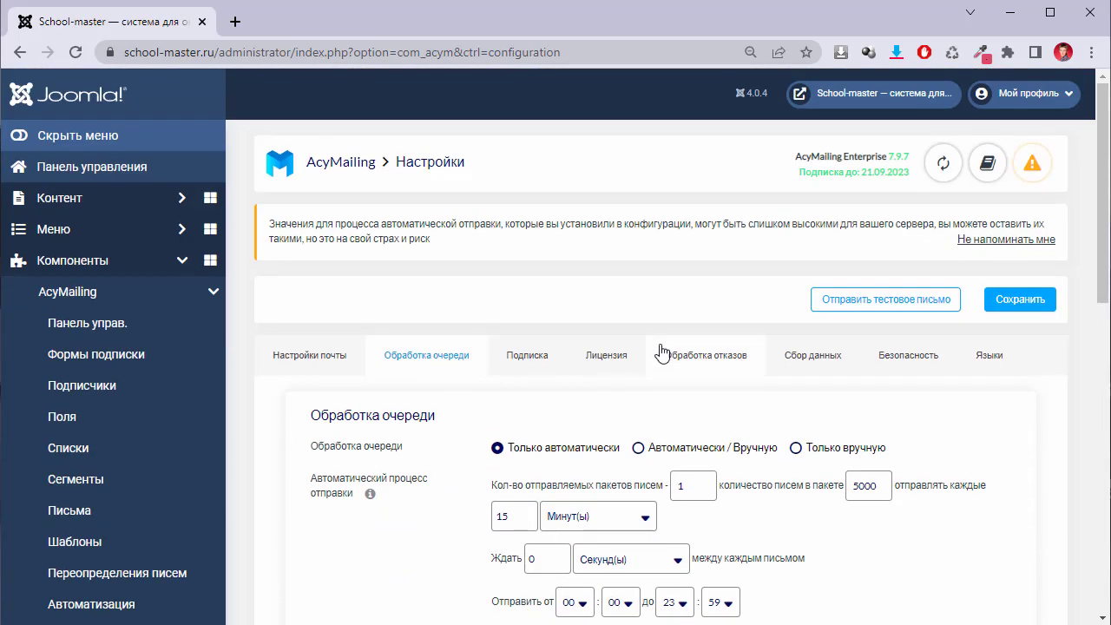
Open the subscription settings, expand the advanced section, and examine the confirmation, notification and unsubscribe page options.
left_click(543, 363)
scroll(727, 449, "down", 4)
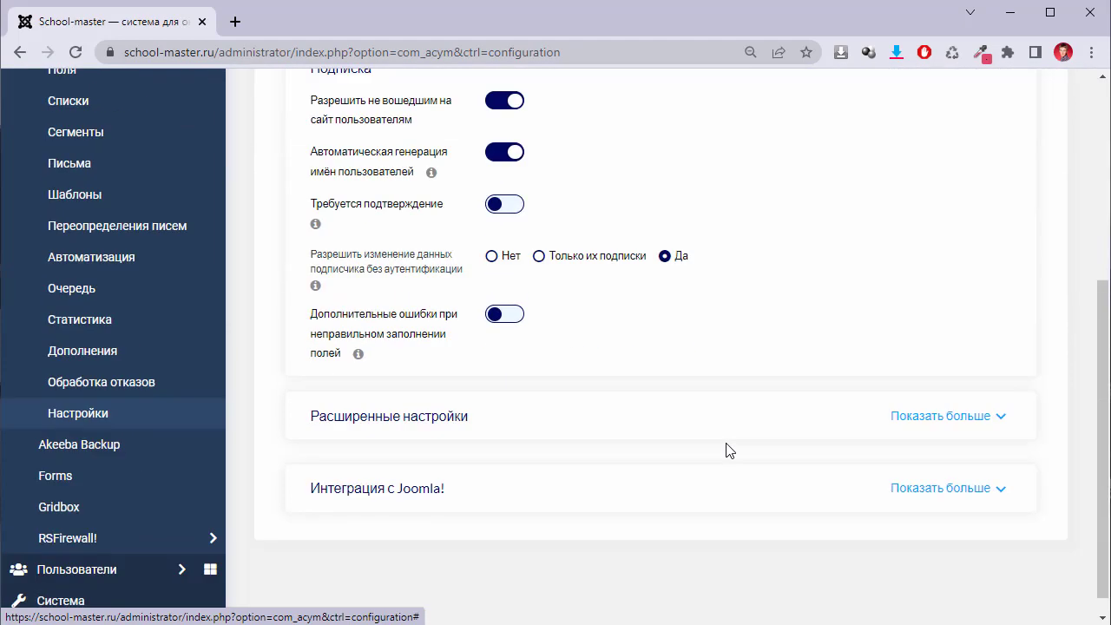
scroll(528, 260, "up", 1)
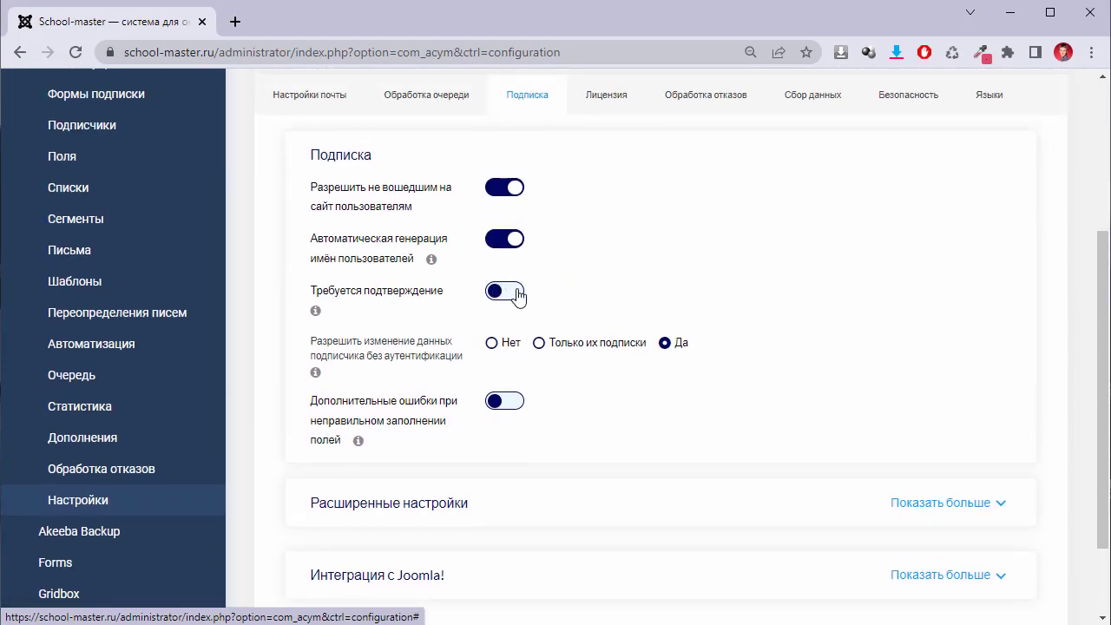
left_click(929, 507)
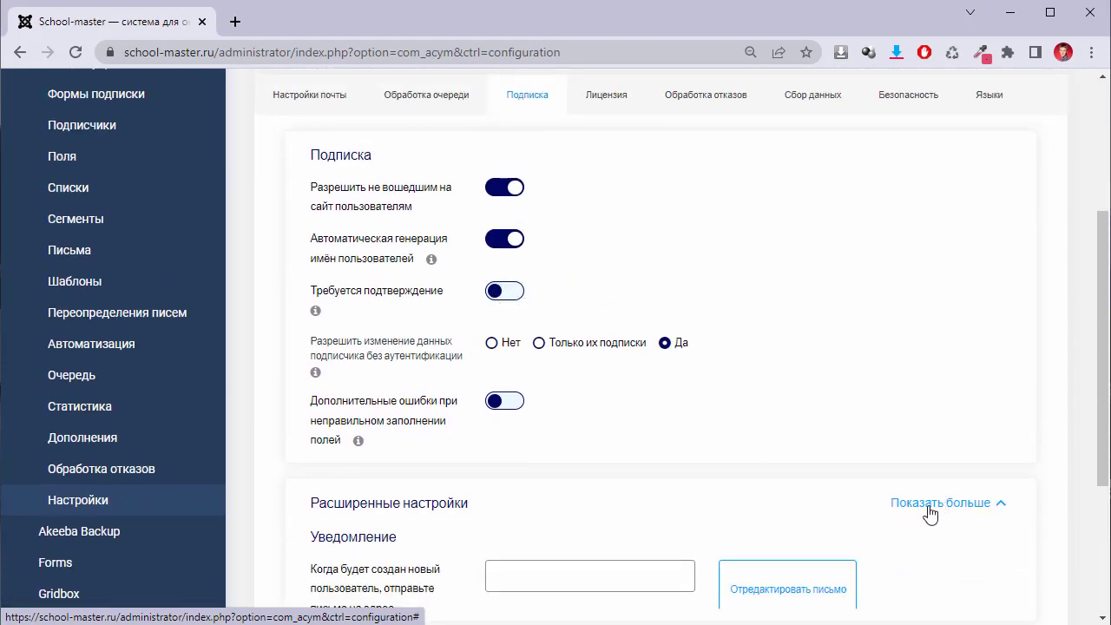
scroll(739, 486, "down", 4)
scroll(708, 497, "down", 4)
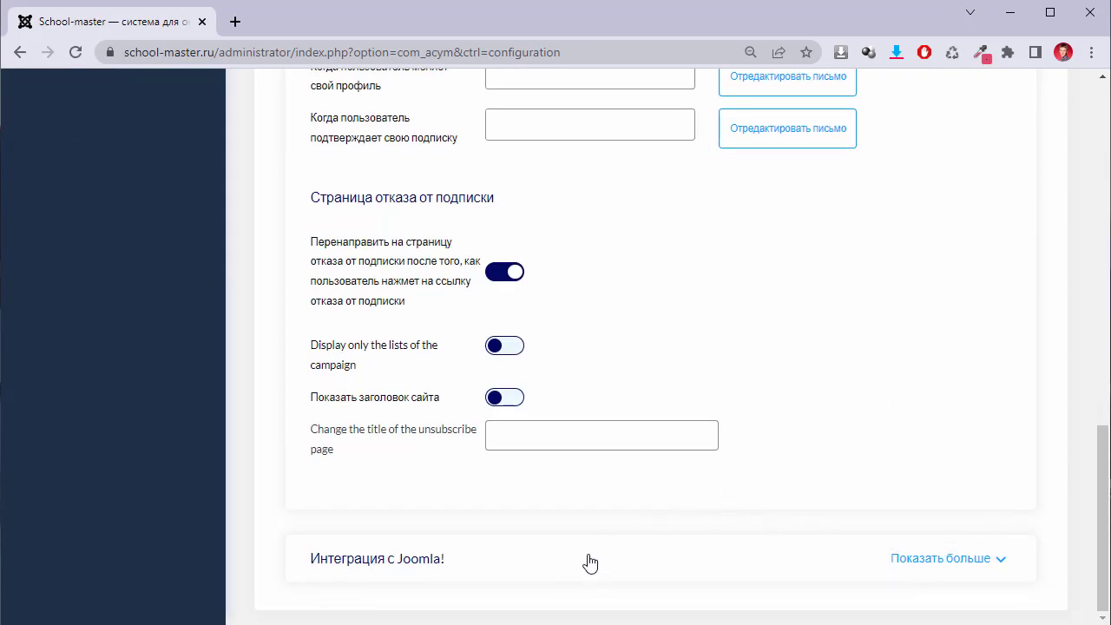
Open the license settings and examine the license key and scheduler sections.
scroll(605, 555, "up", 15)
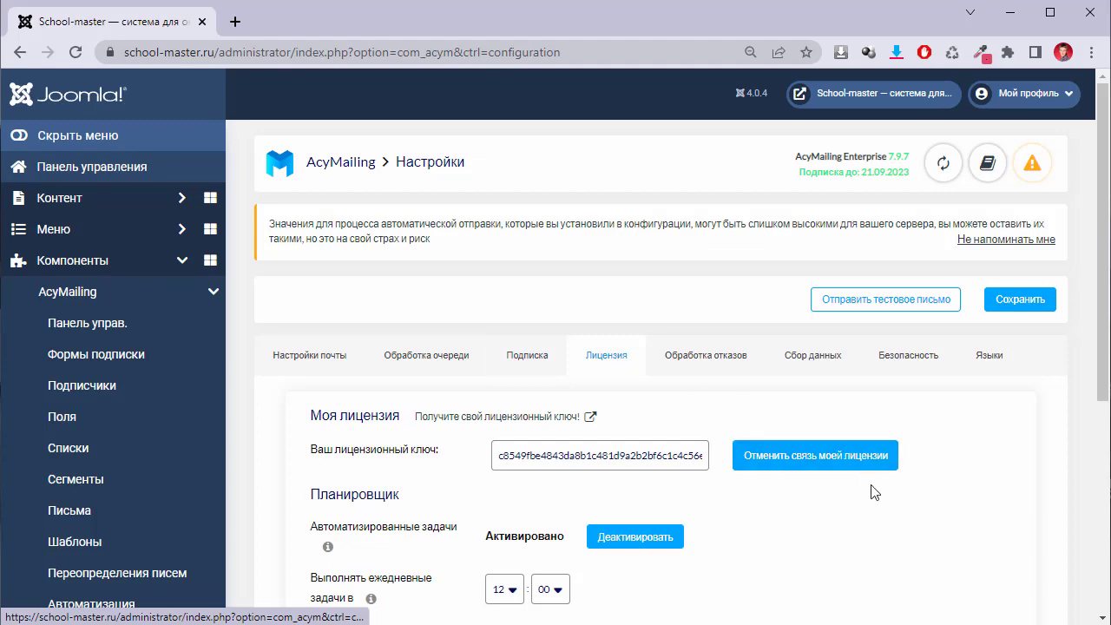
scroll(873, 490, "down", 2)
scroll(736, 470, "up", 2)
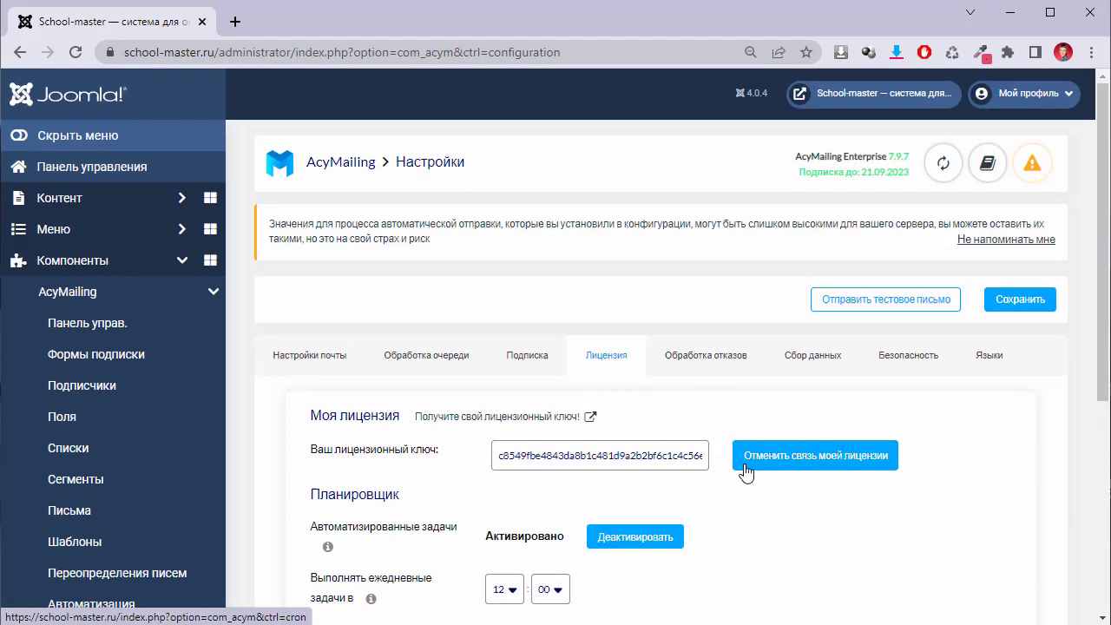
Open the bounce handling settings and examine the mail server connection, login, timeout and automatic processing options.
left_click(709, 353)
scroll(782, 425, "down", 4)
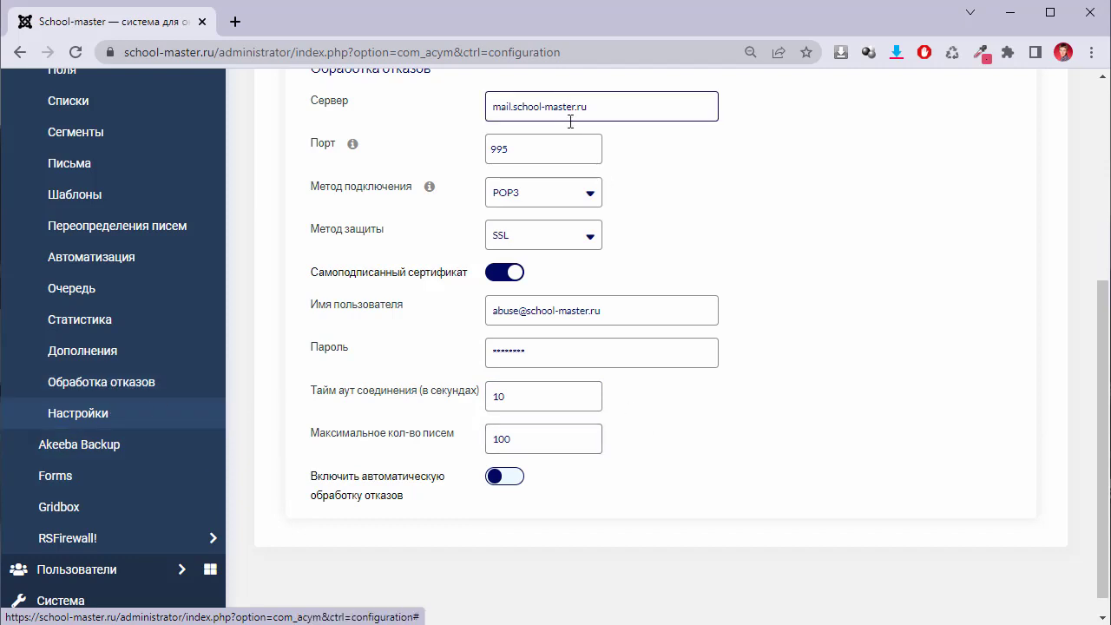
scroll(665, 453, "up", 2)
scroll(665, 454, "up", 1)
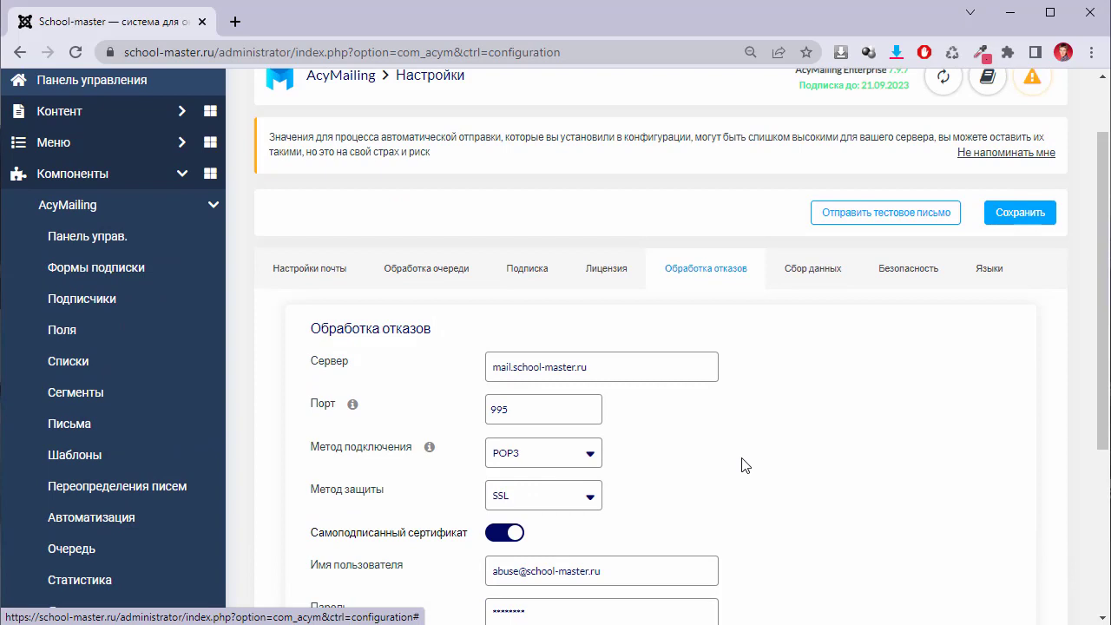
Open the data collection settings and examine the privacy, tracking and data management options, including the retention period for detailed statistics.
left_click(825, 274)
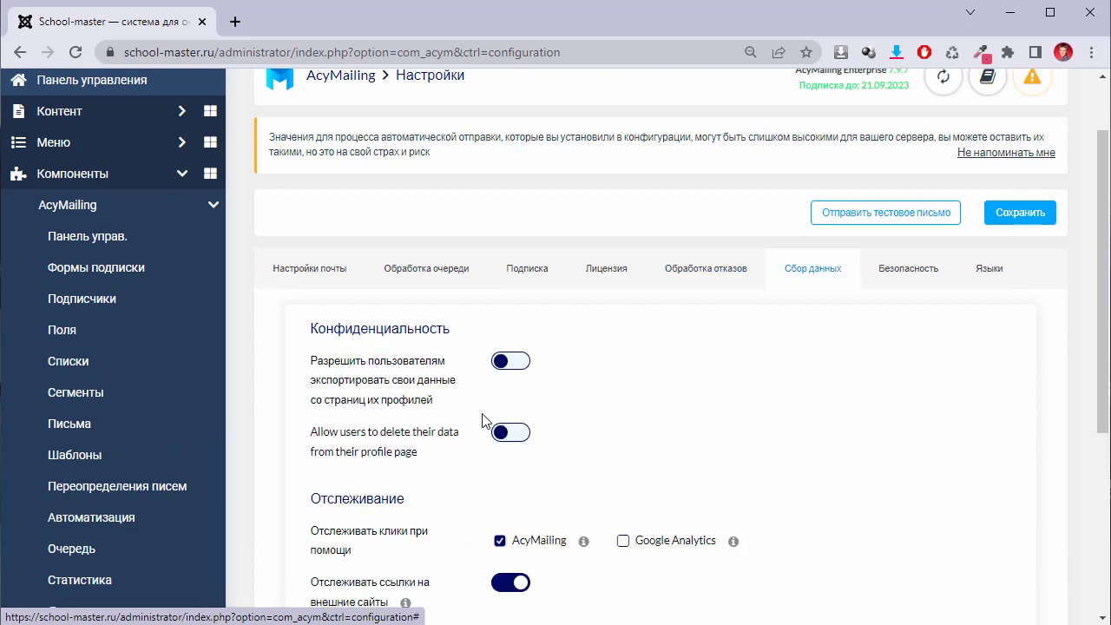
scroll(686, 434, "down", 2)
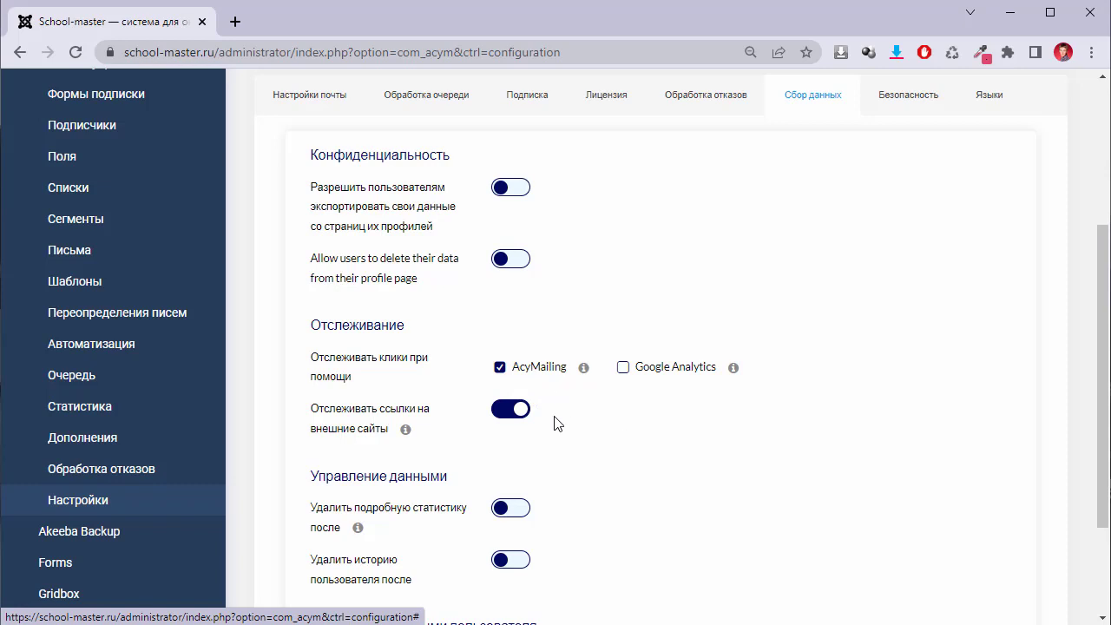
scroll(675, 461, "down", 2)
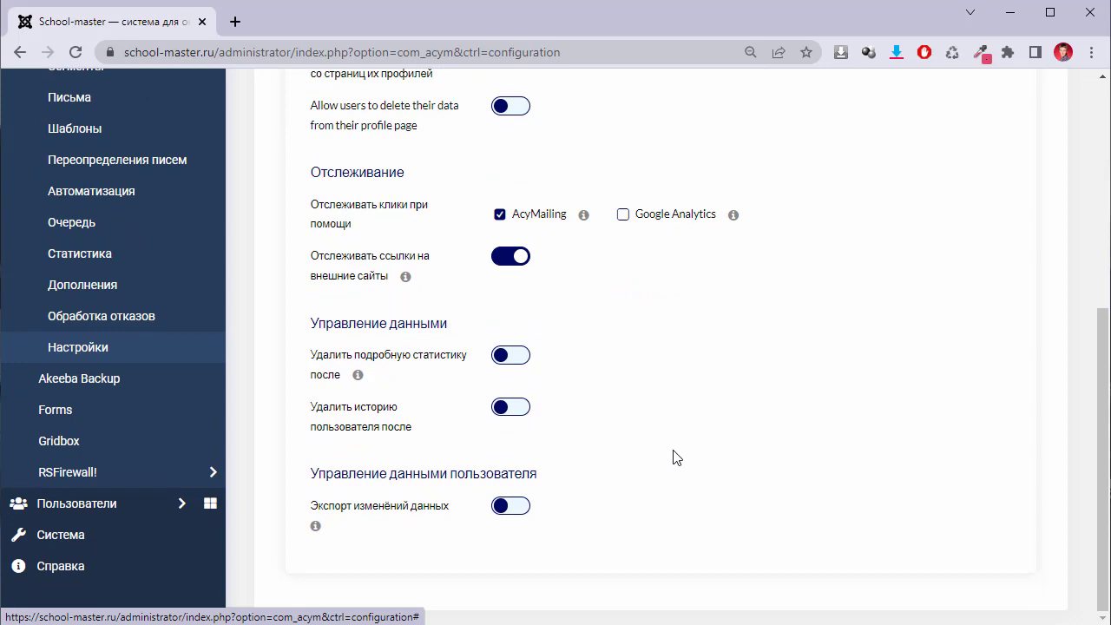
left_click(509, 358)
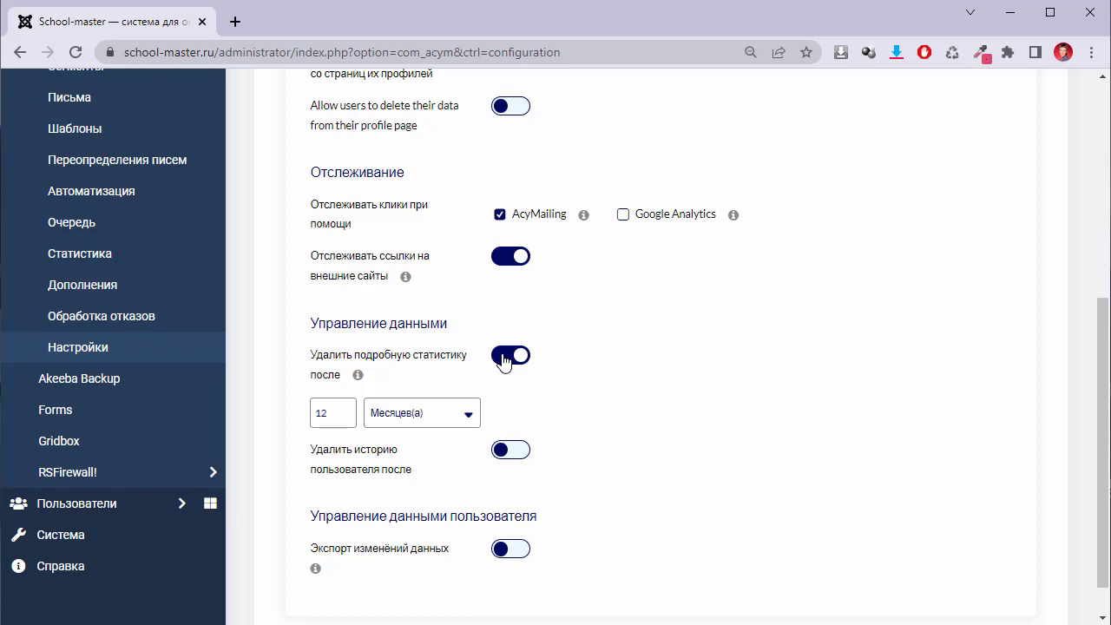
left_click(504, 359)
Open the security settings, expand the advanced section, and examine the permission, file, redirect and database maintenance options.
scroll(740, 439, "up", 3)
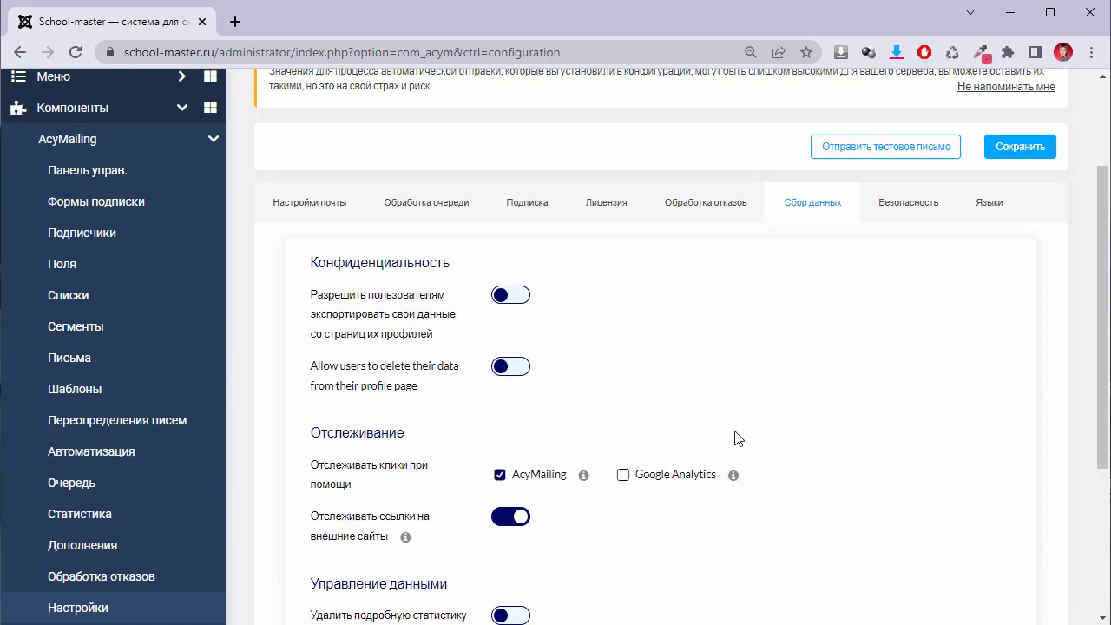
left_click(919, 209)
scroll(901, 460, "down", 5)
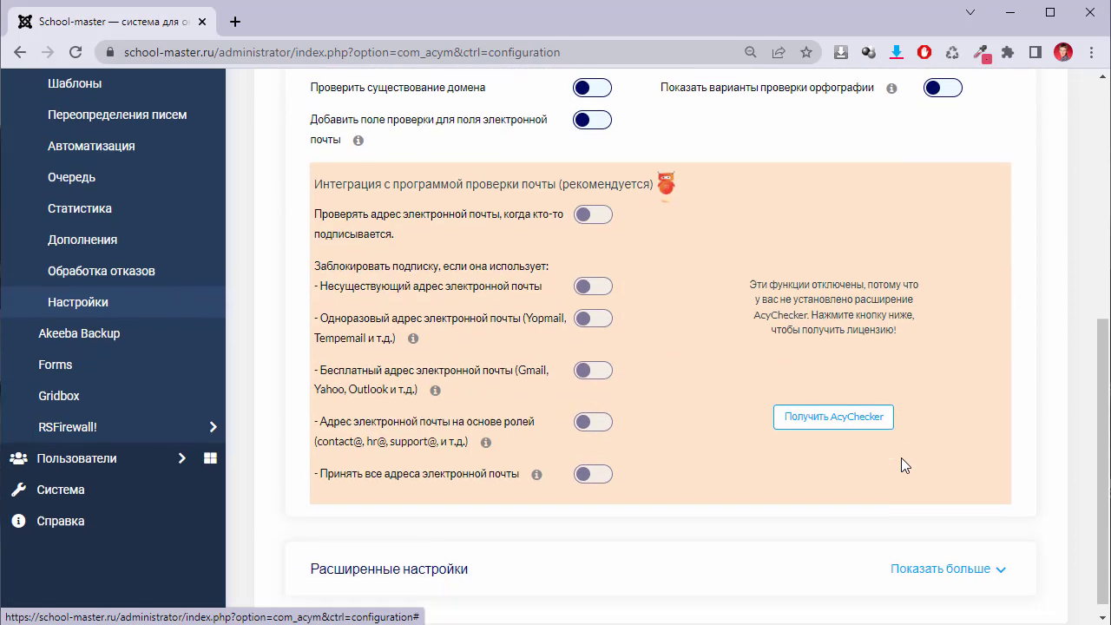
left_click(846, 566)
scroll(799, 558, "down", 5)
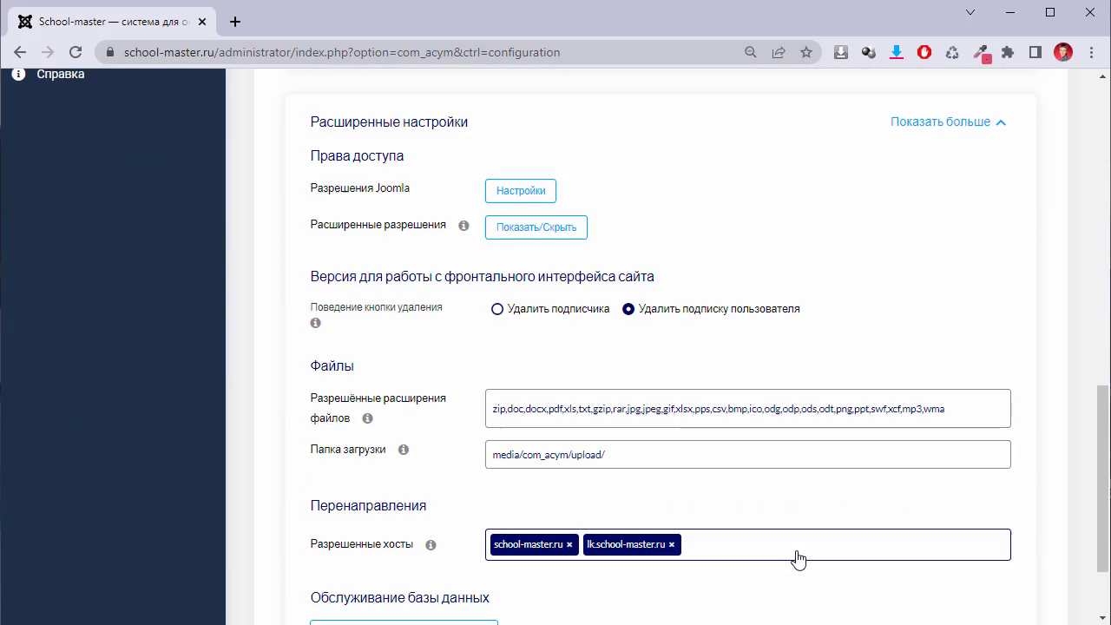
scroll(640, 521, "down", 2)
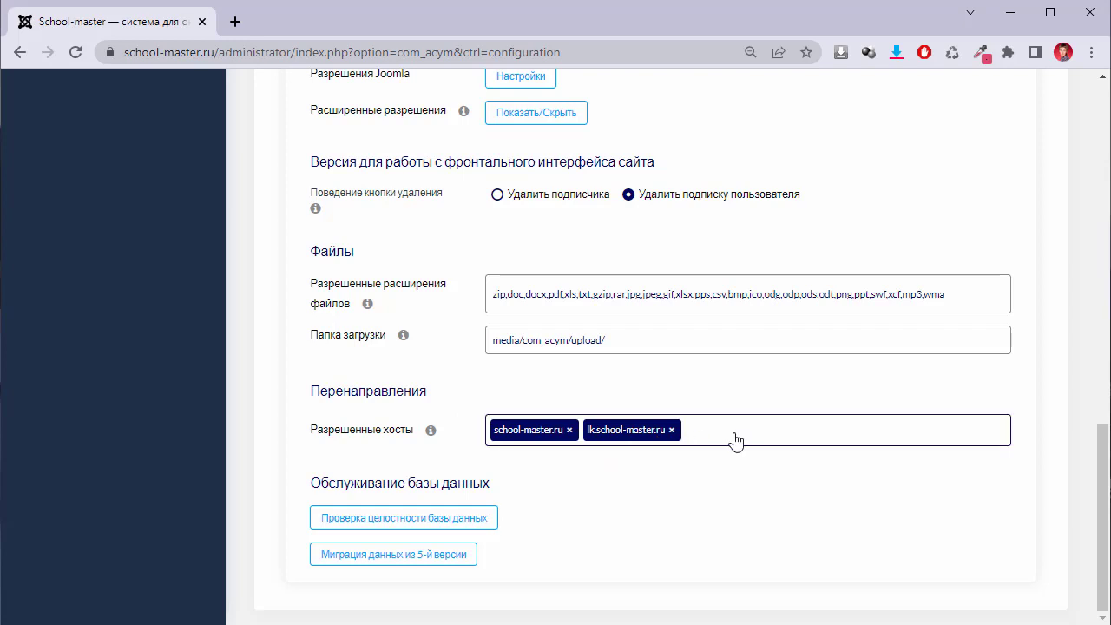
Review the captcha and advanced email verification options, and return to the allowed redirect hosts in the advanced security settings.
scroll(599, 513, "up", 10)
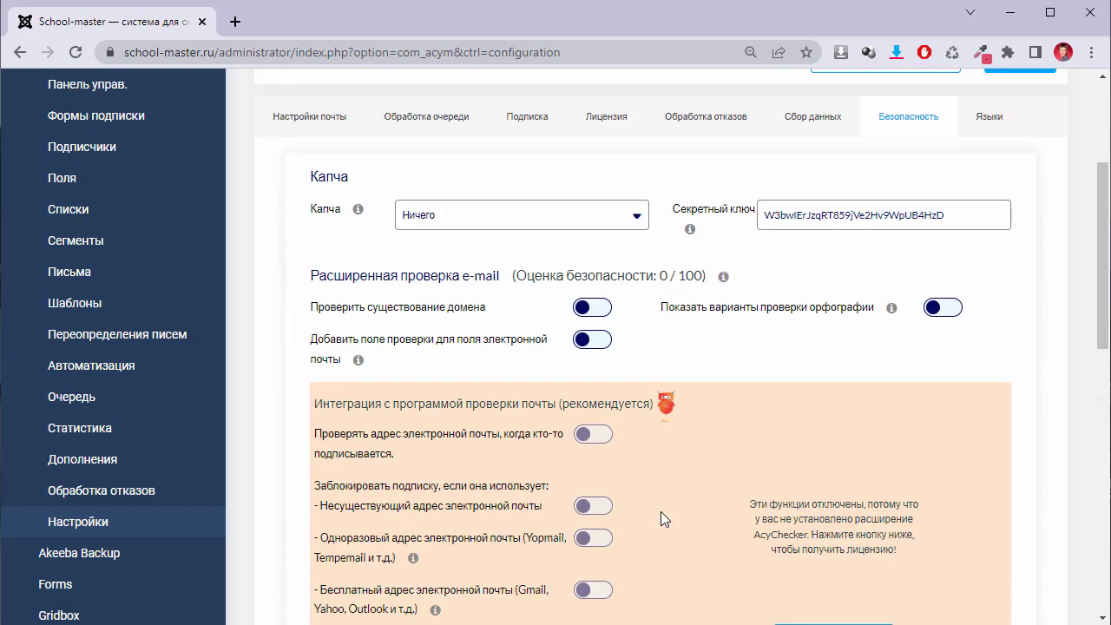
scroll(769, 297, "down", 8)
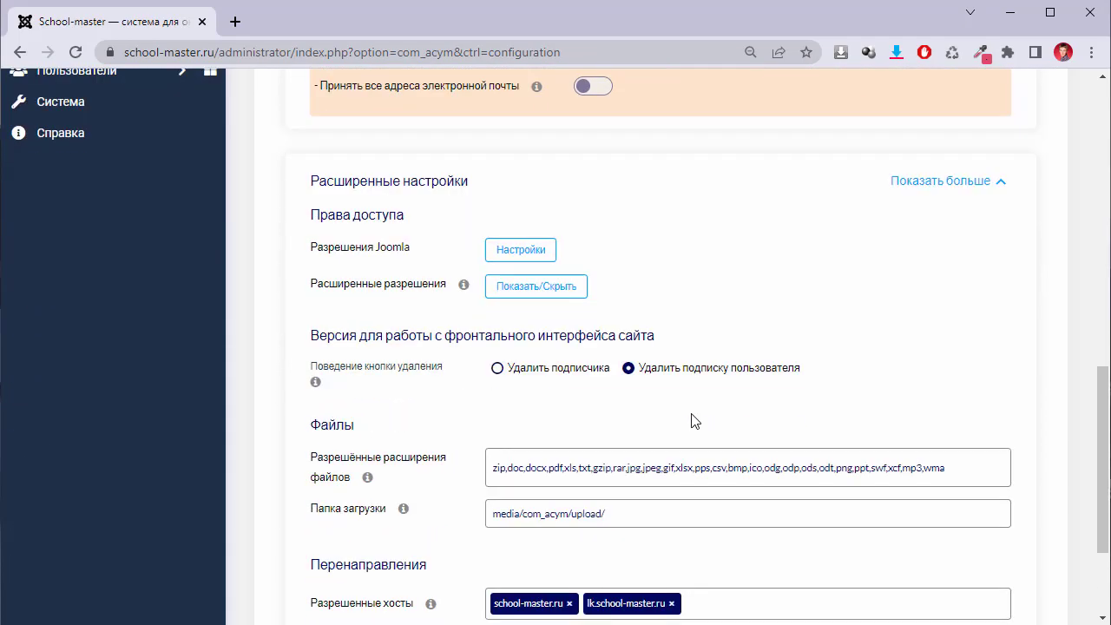
scroll(686, 434, "down", 3)
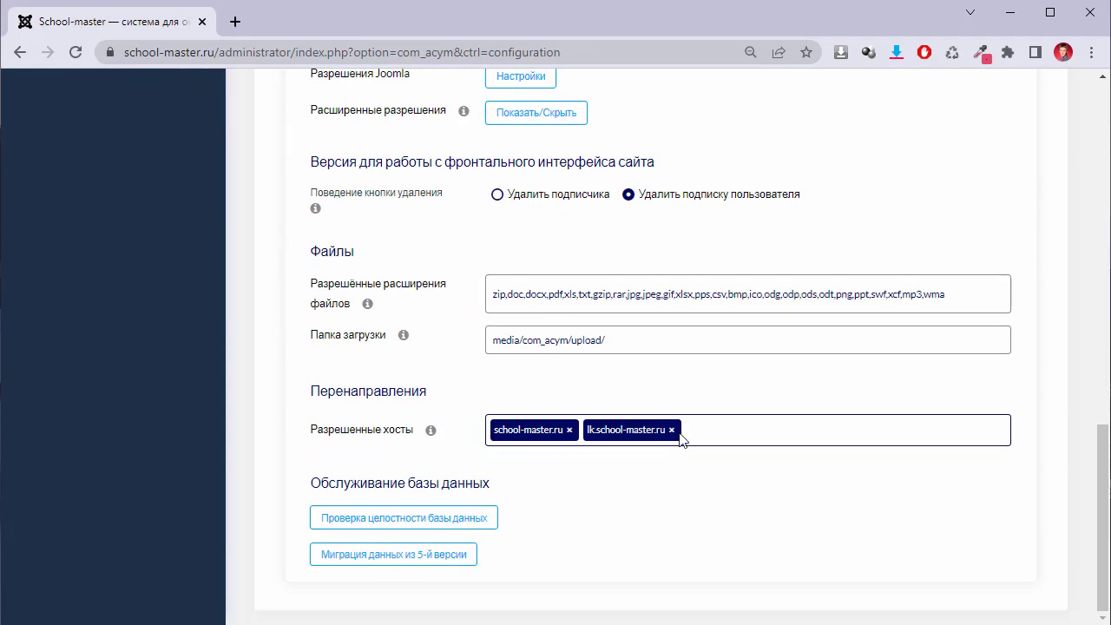
Run the database integrity check from the database maintenance section of the security settings.
left_click(683, 440)
left_click(675, 455)
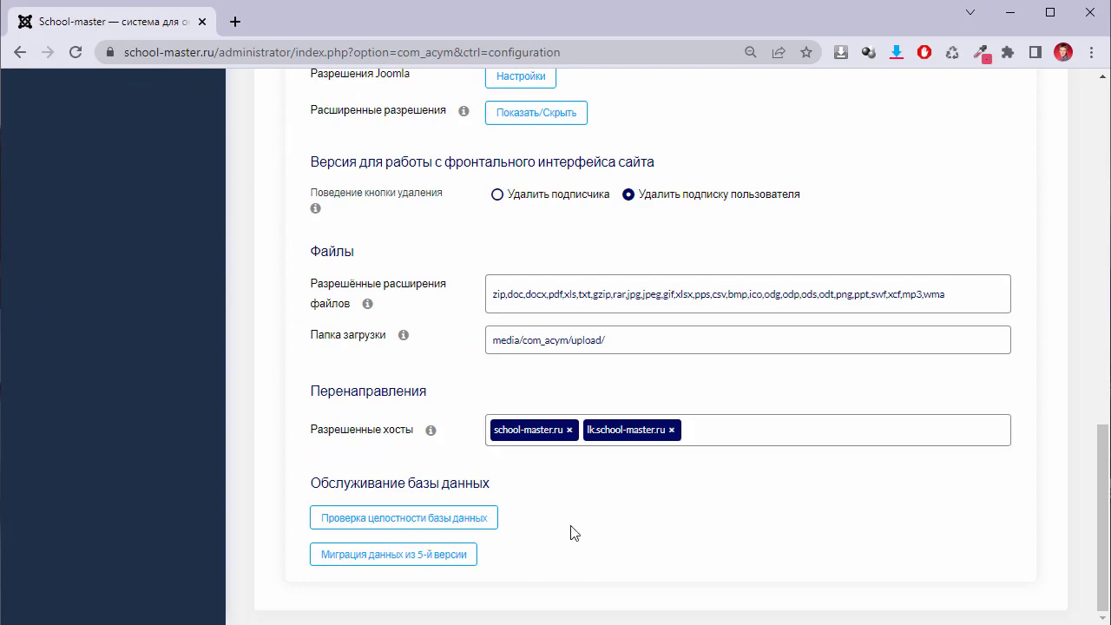
left_click(476, 521)
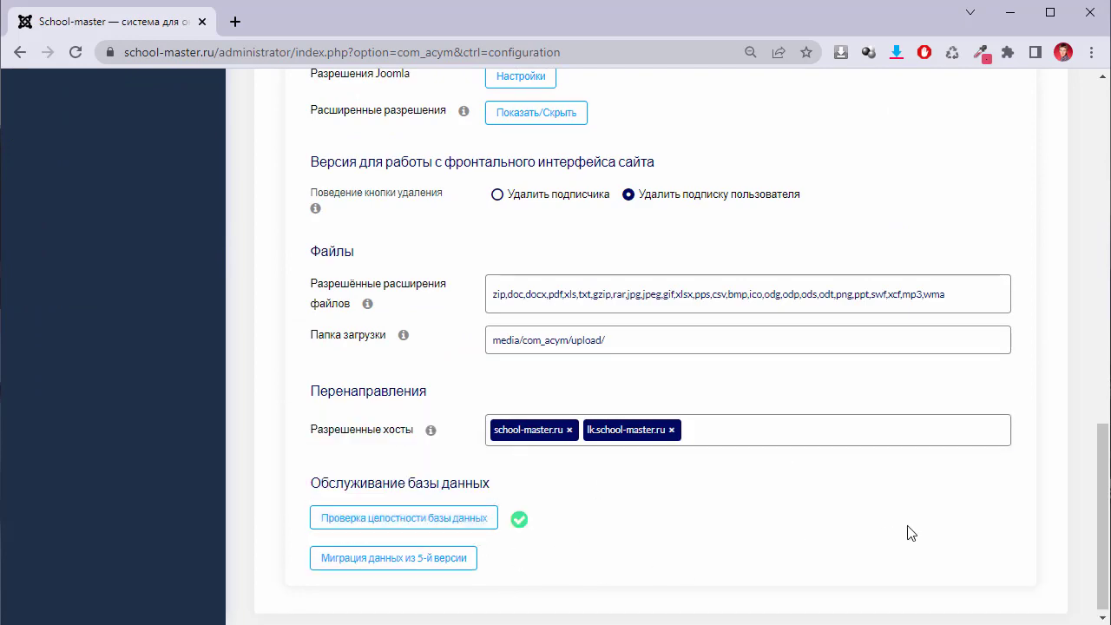
Open the language settings and examine the multilingual emails option and the list of translations.
left_click_drag(1102, 540, 1103, 173)
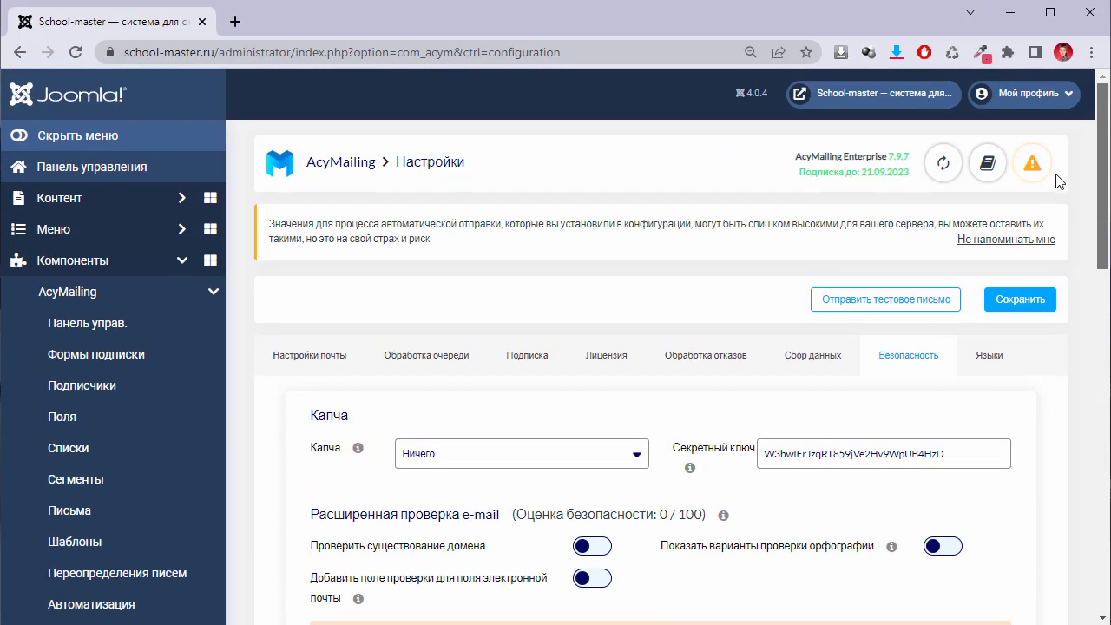
left_click(989, 373)
scroll(682, 446, "down", 5)
scroll(521, 469, "up", 5)
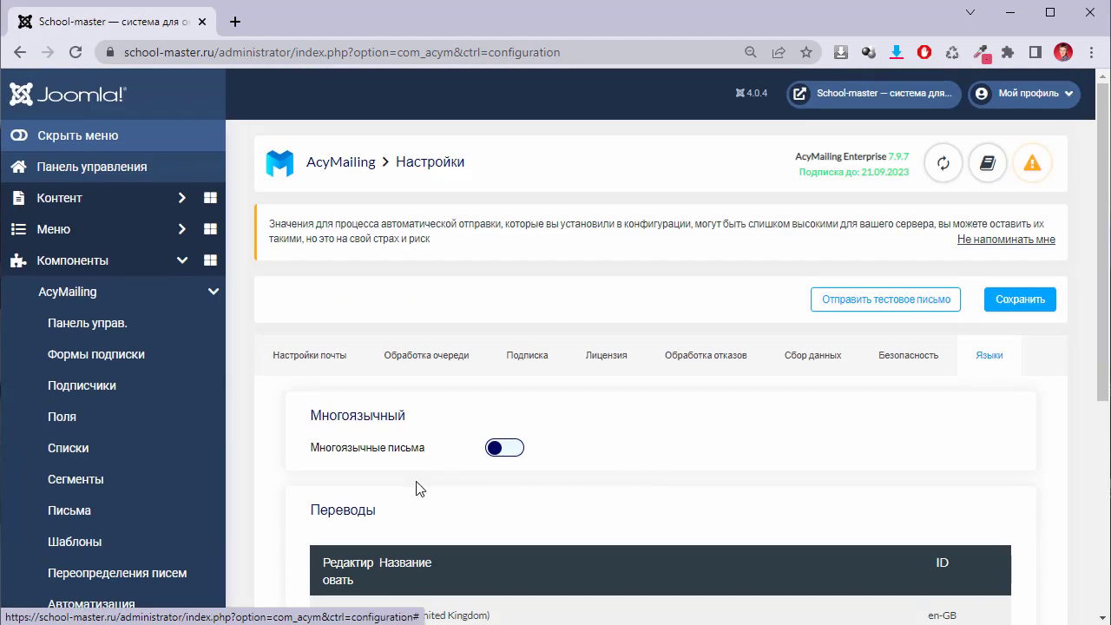
scroll(416, 488, "down", 5)
scroll(139, 521, "up", 5)
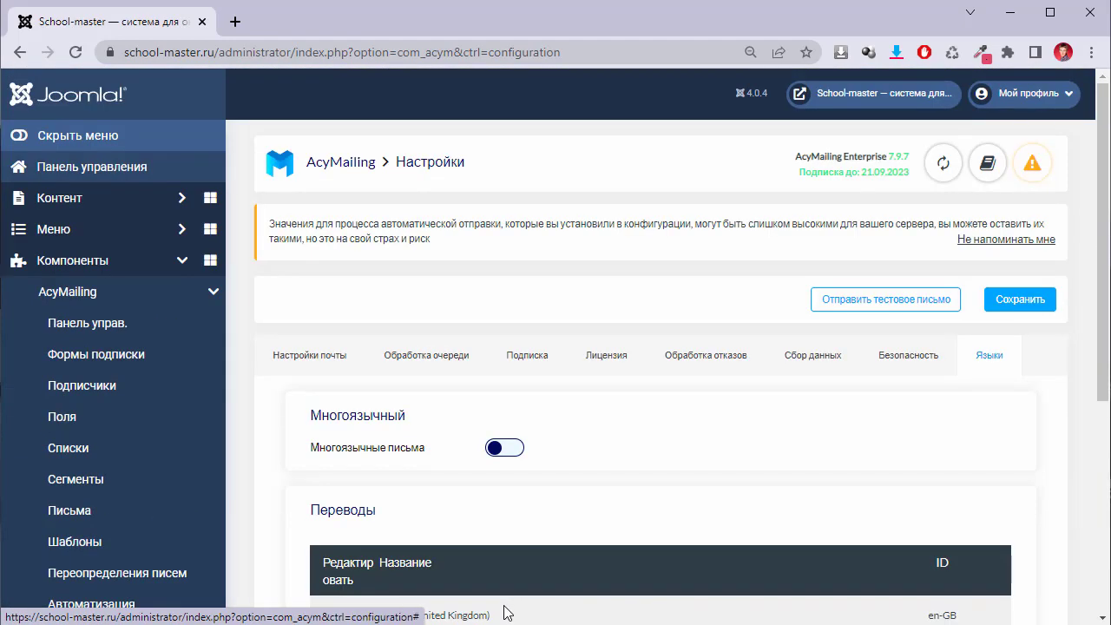